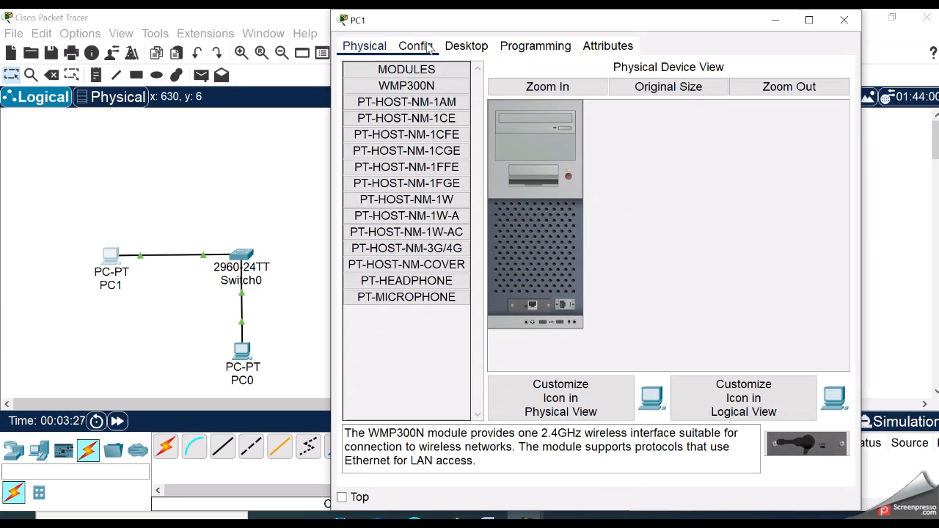
Step: Assign the static IPv4 address 192.168.1.10 to PC1 in its IP configuration and close the device window
left_click(465, 45)
left_click(391, 102)
left_click(530, 141)
type("192.1")
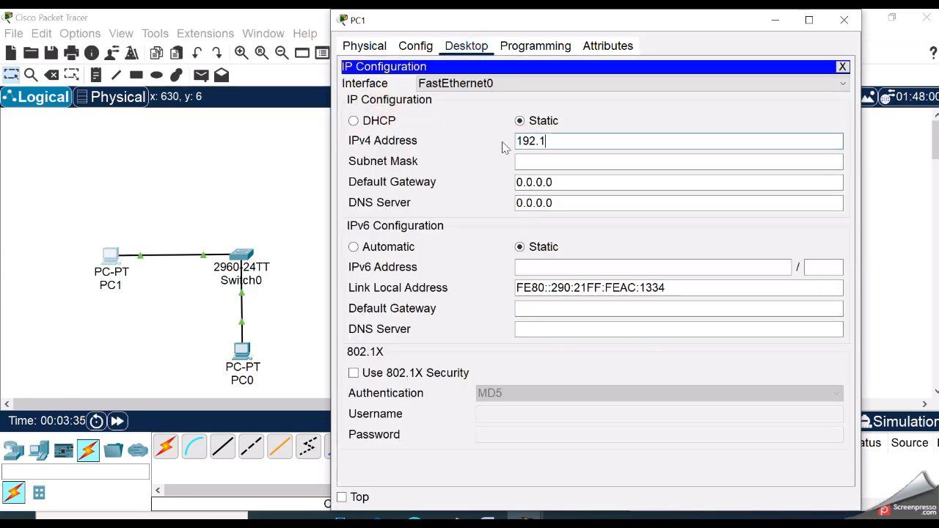
type("68.1.10")
key("Tab")
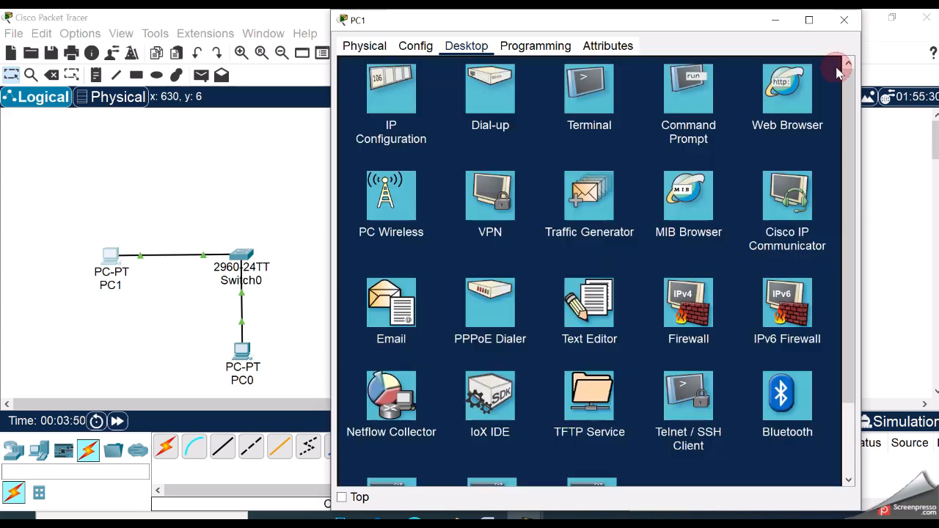
left_click(842, 67)
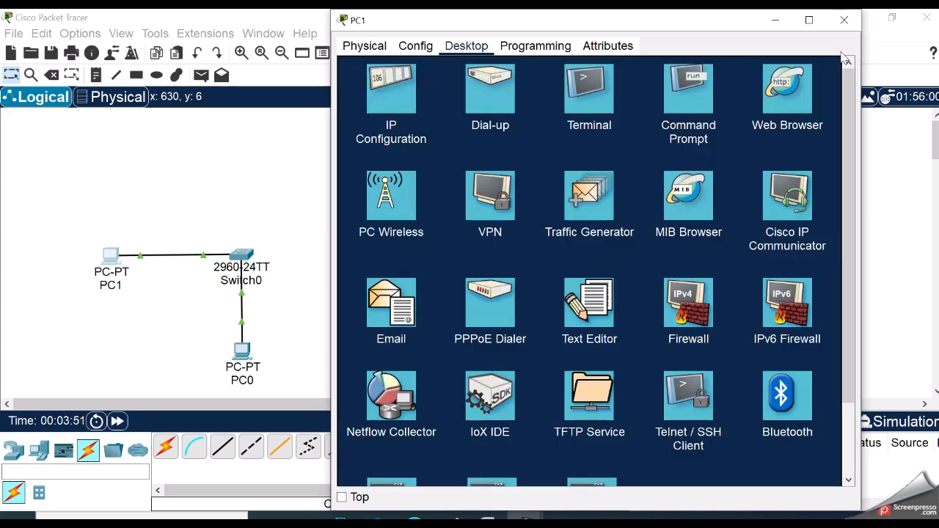
left_click(844, 20)
Step: Assign the static IPv4 address 192.168.1.11 to PC0 in its IP configuration and close the configuration
left_click(250, 348)
left_click(469, 46)
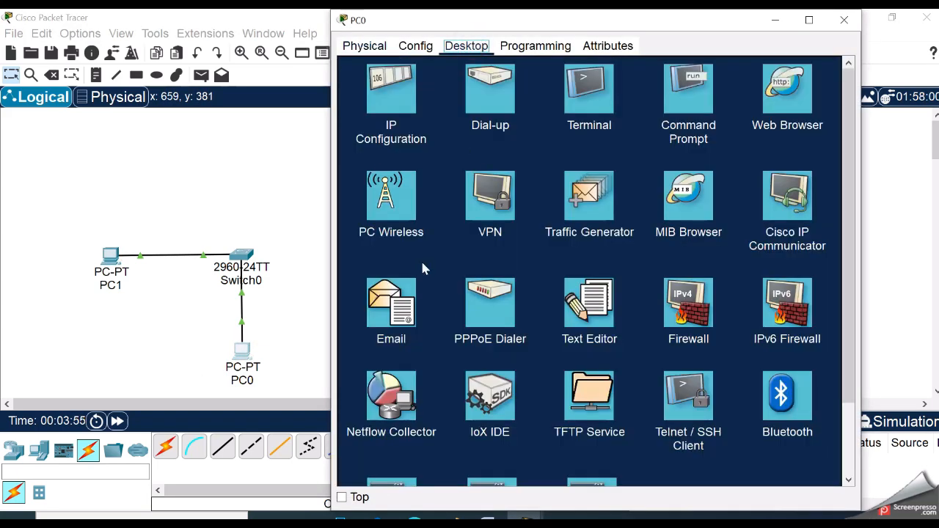
left_click(391, 92)
left_click(562, 141)
type("19")
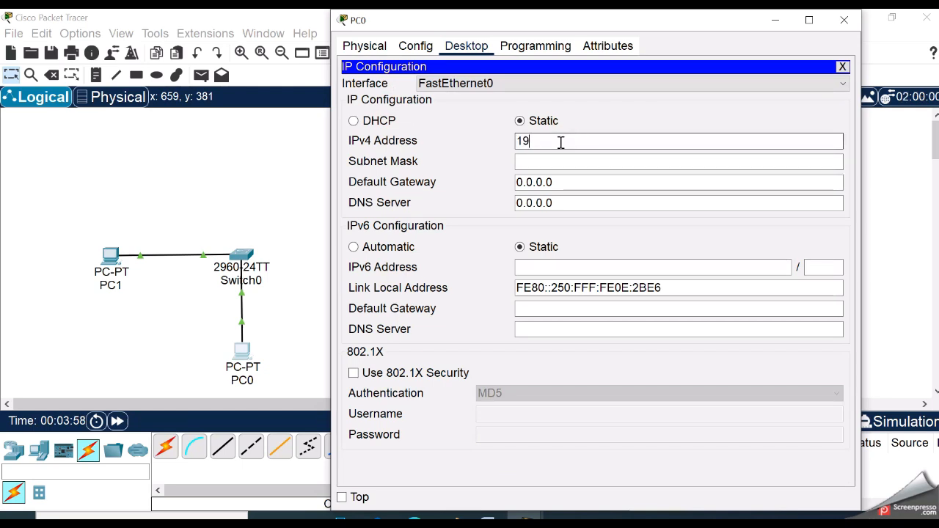
type("2.168.1.11")
left_click(633, 155)
left_click(842, 67)
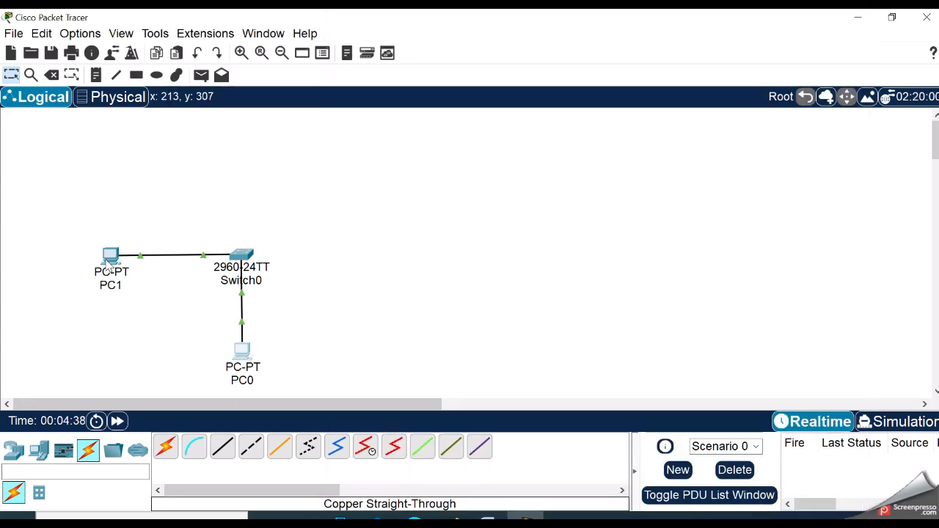
Step: Test connectivity from PC1 by pinging 192.168.1.11 in its command prompt, and close the device window
left_click(110, 260)
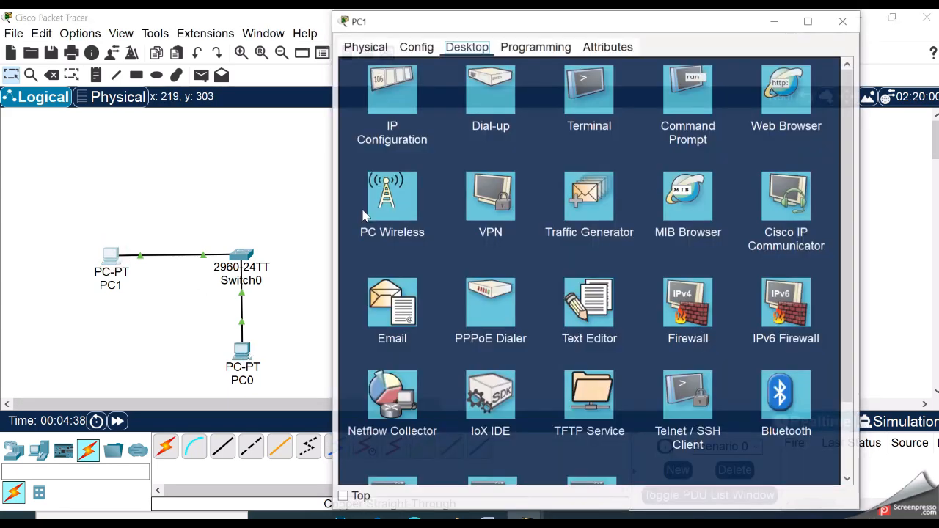
left_click(690, 110)
type("ping 192.168.1.11")
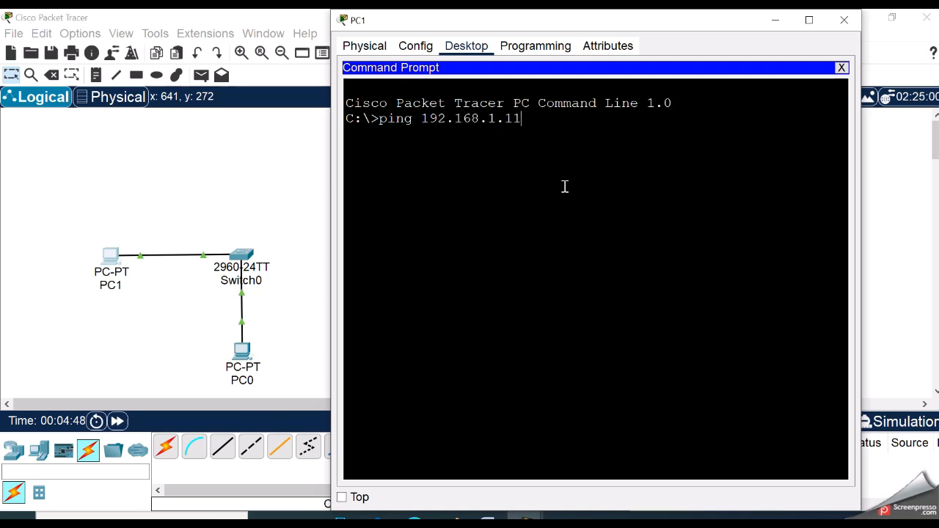
key("Return")
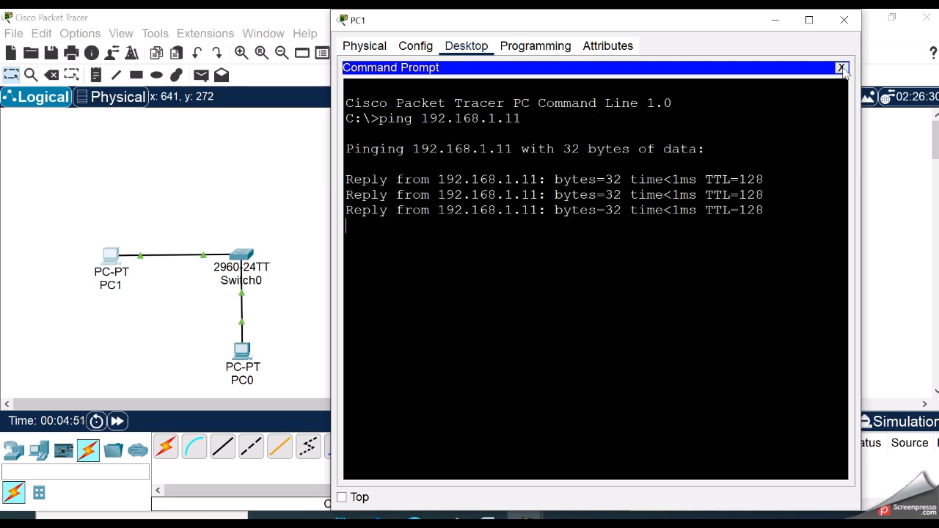
left_click(841, 68)
left_click(844, 20)
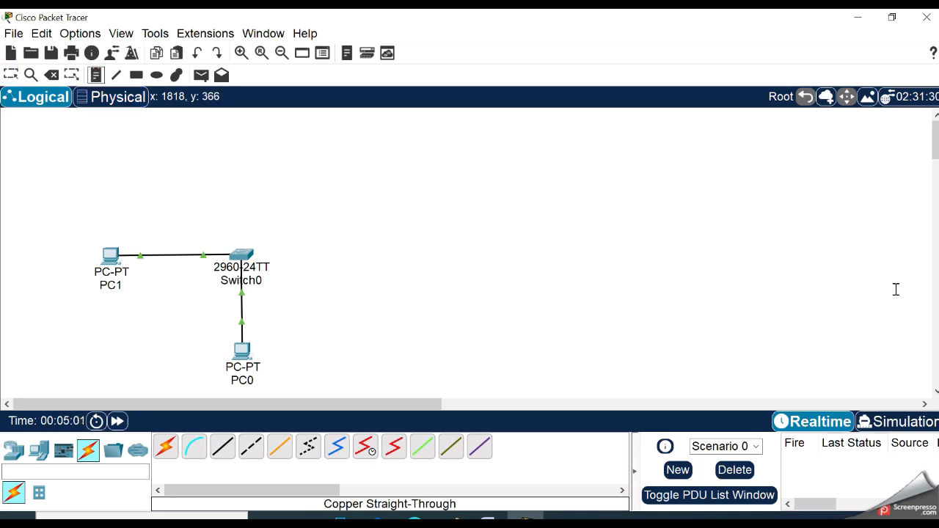
Step: Label the topology with text notes, placing 192.168.1.10 above PC1 and 192.168.1.11 beside PC0
left_click(125, 230)
type("192.168")
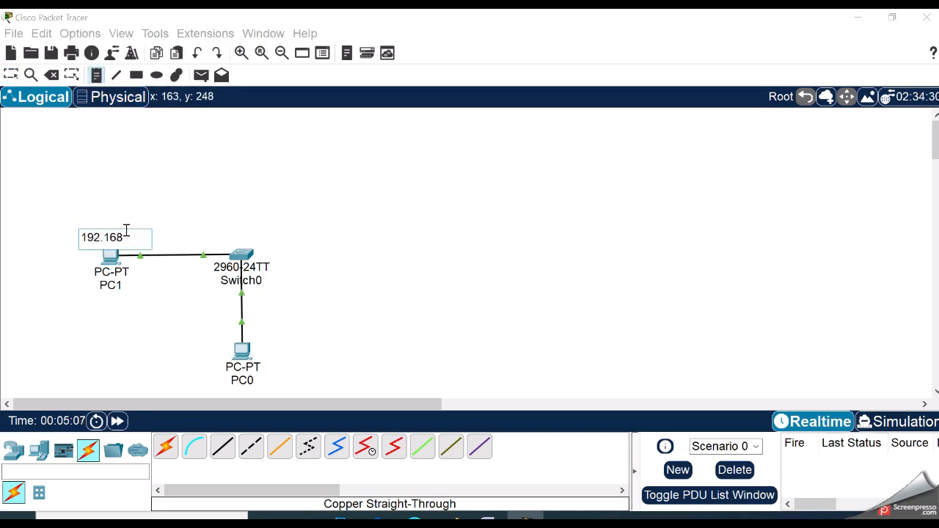
type(".1.10")
left_click(293, 359)
type("192.168.")
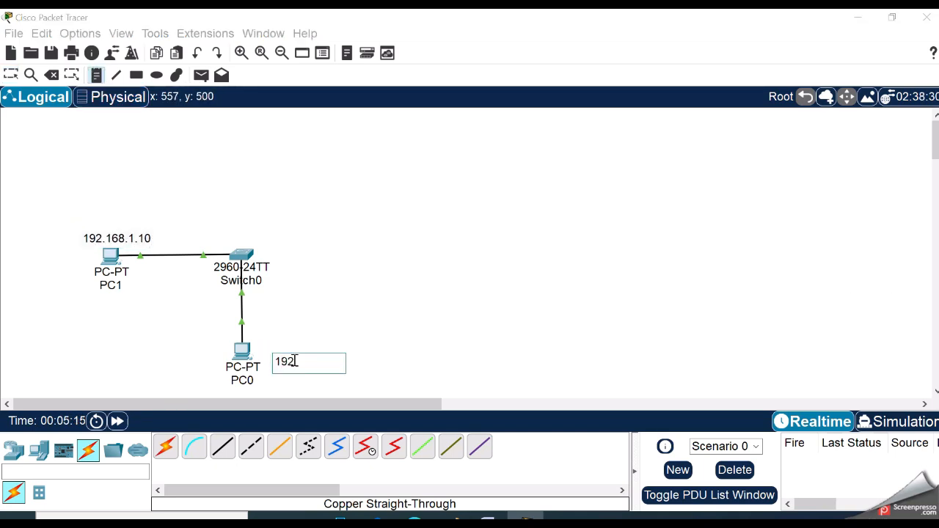
type("1.1")
left_click(318, 331)
left_click_drag(310, 361, 305, 356)
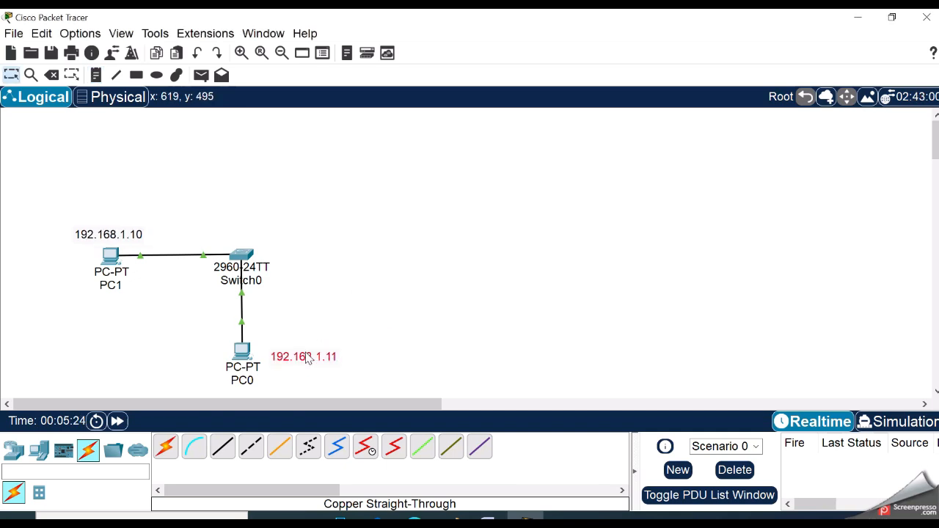
left_click(363, 328)
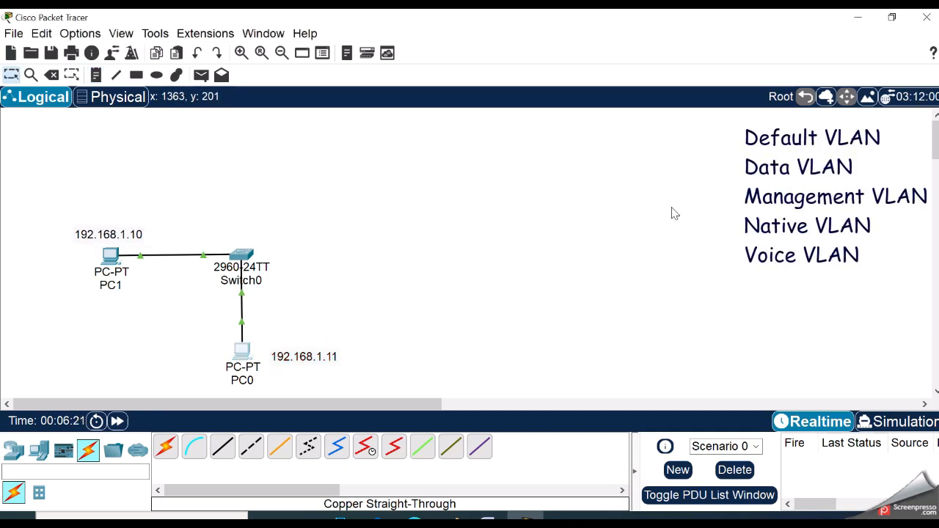
Step: Open the command line of Switch0 and enter privileged EXEC mode with the enable command
left_click(242, 253)
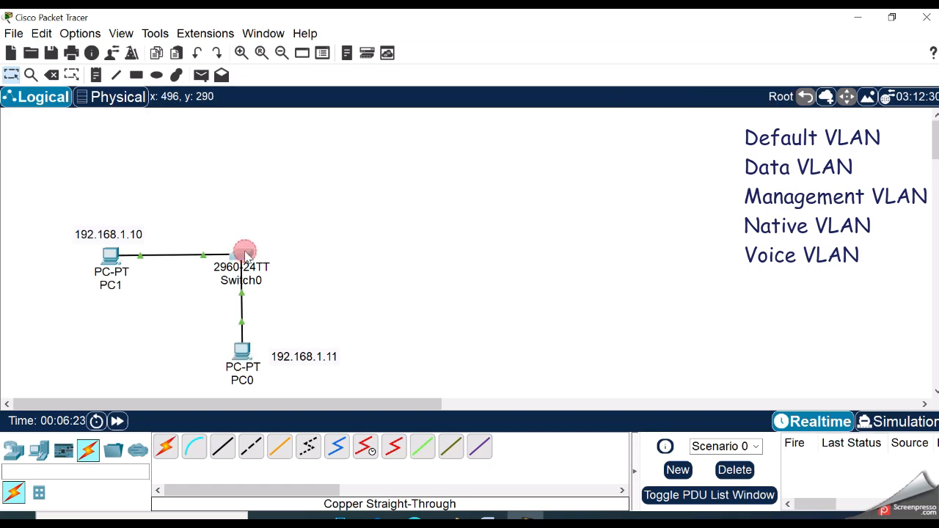
left_click(454, 47)
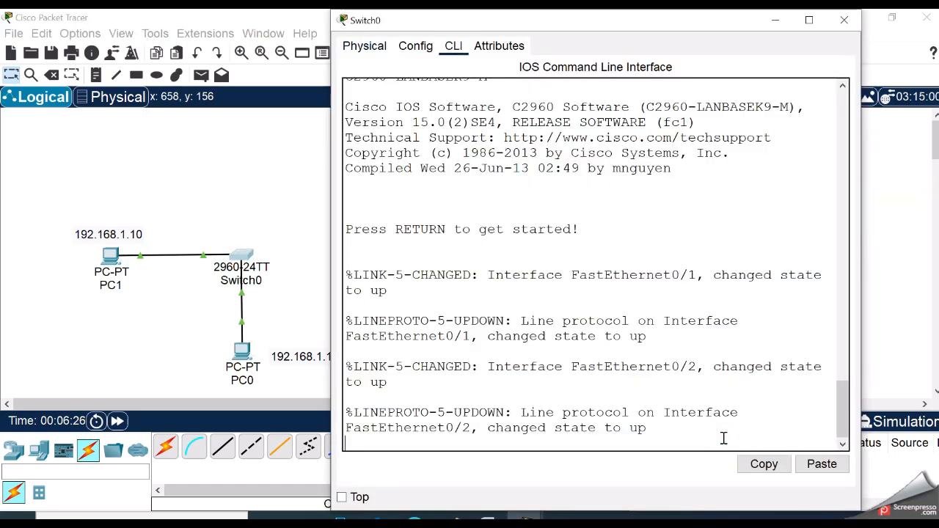
key("Return")
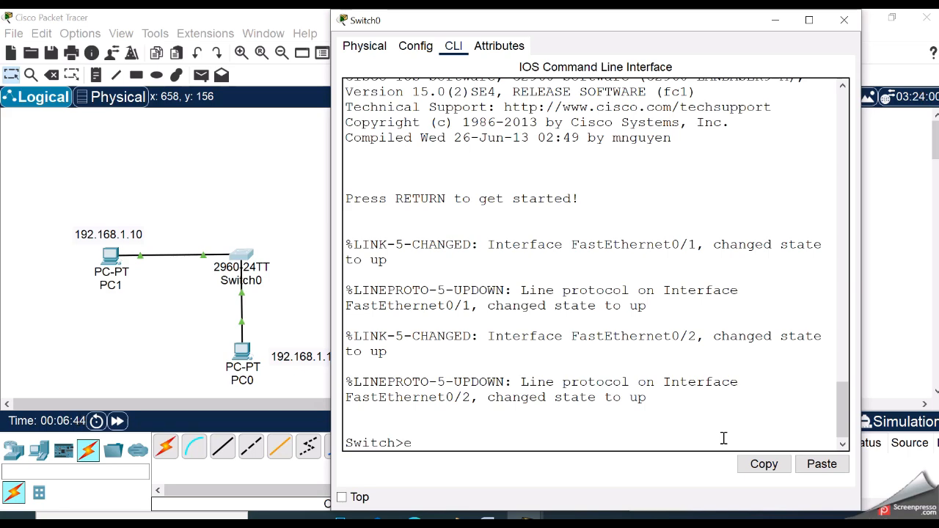
type("na")
key("Tab")
key("Return")
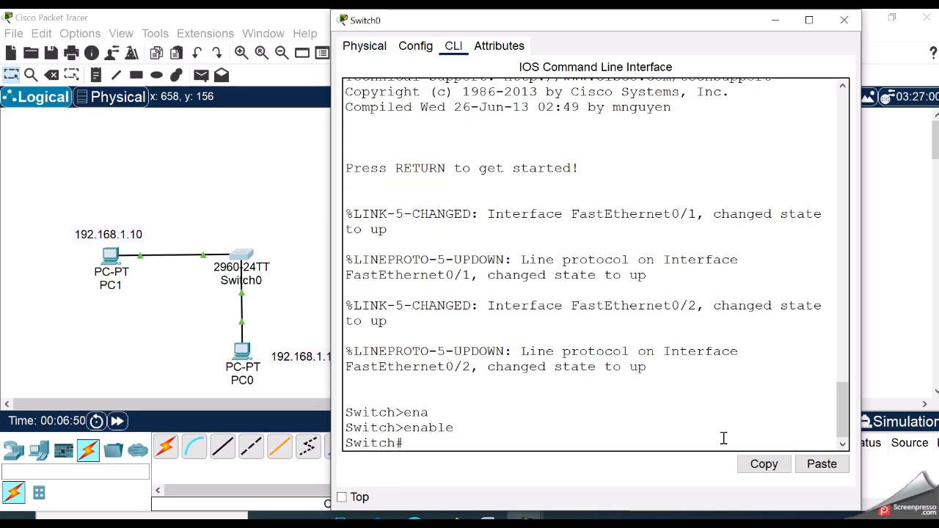
Step: Display the switch's VLAN table with show vlan and examine the default VLANs and their port assignments
type("show vlan")
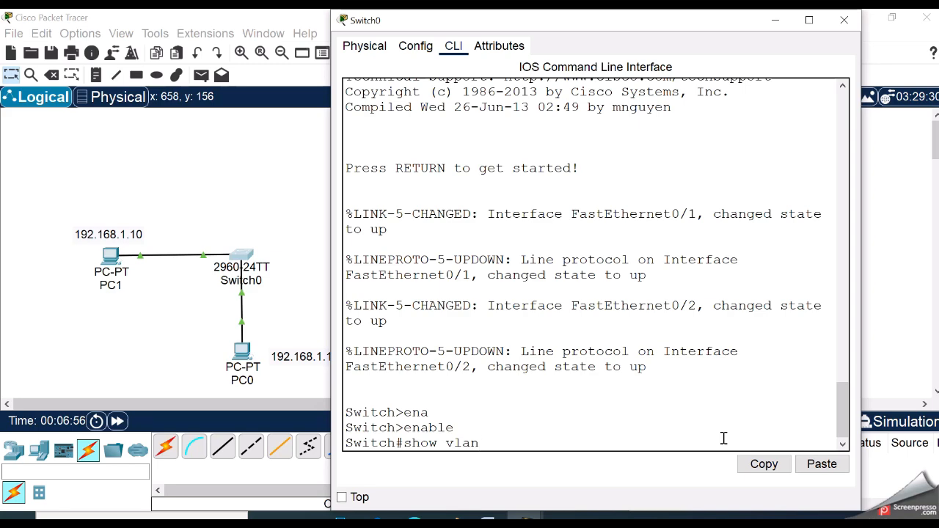
key("Return")
left_click_drag(844, 420, 847, 377)
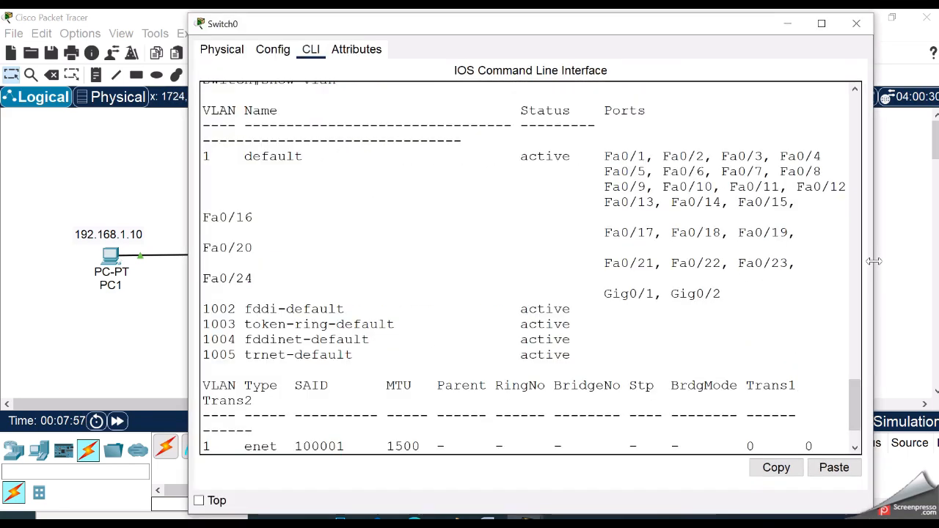
left_click_drag(594, 153, 717, 230)
left_click(765, 264)
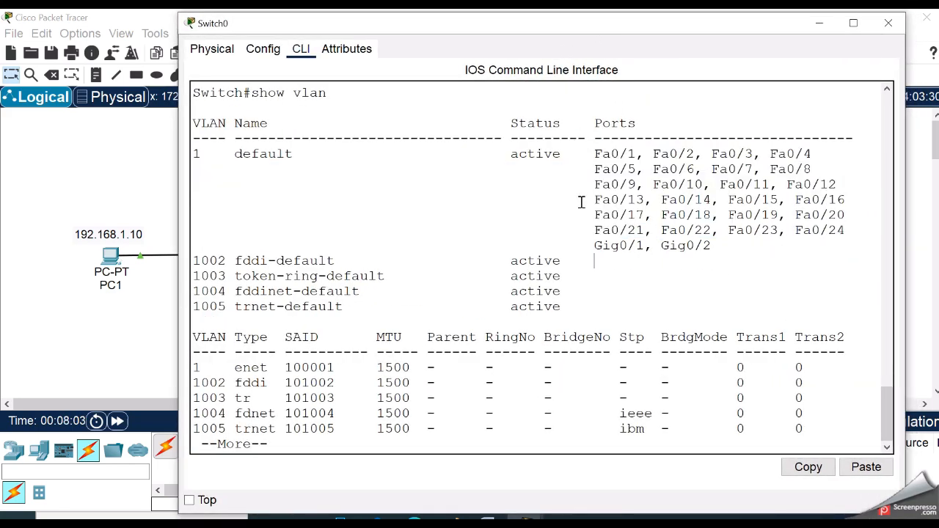
left_click(216, 181)
mouse_move(216, 180)
left_mouse_down()
mouse_move(476, 168)
mouse_move(656, 252)
left_mouse_up()
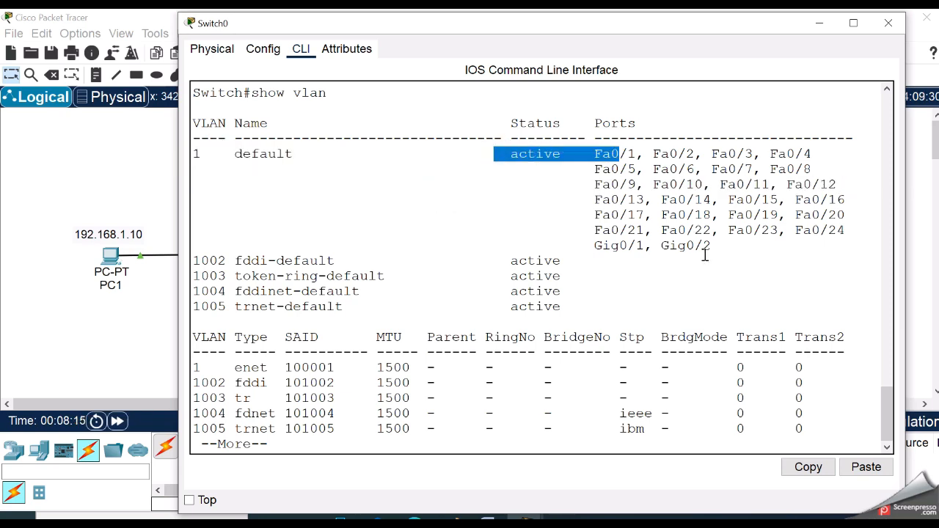
left_click(728, 273)
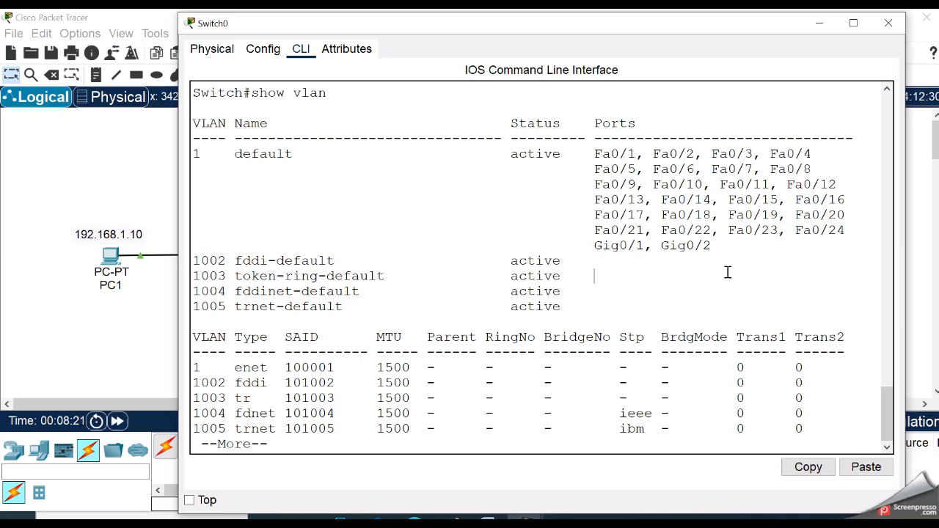
left_click_drag(195, 264, 598, 294)
left_click(814, 295)
left_click(487, 212)
key("space")
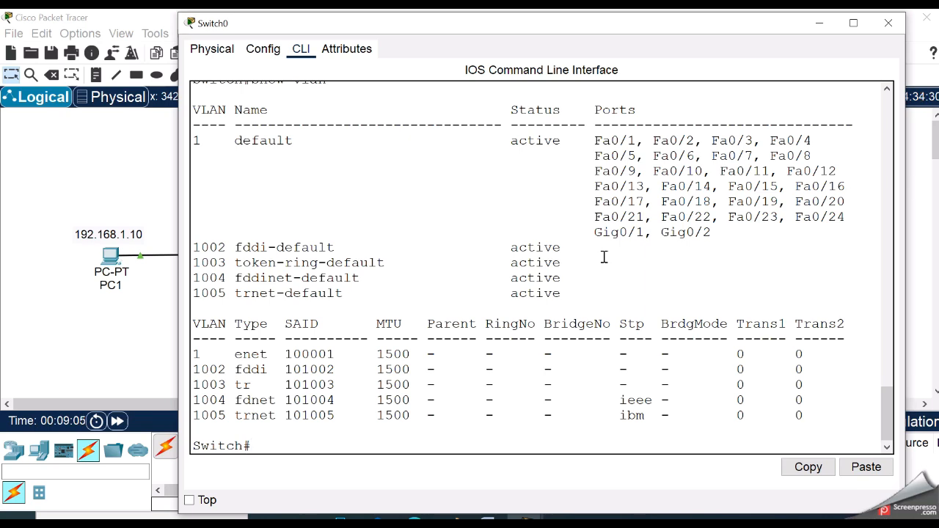
Step: Enter global configuration mode on Switch0 and create VLAN 10 with the name HR
type("conf t")
key("Return")
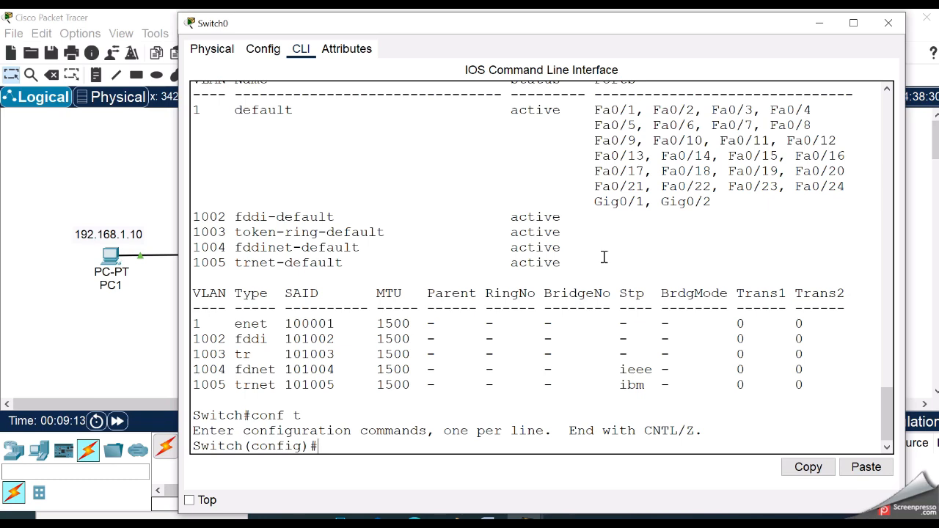
type("vlan 10")
key("Return")
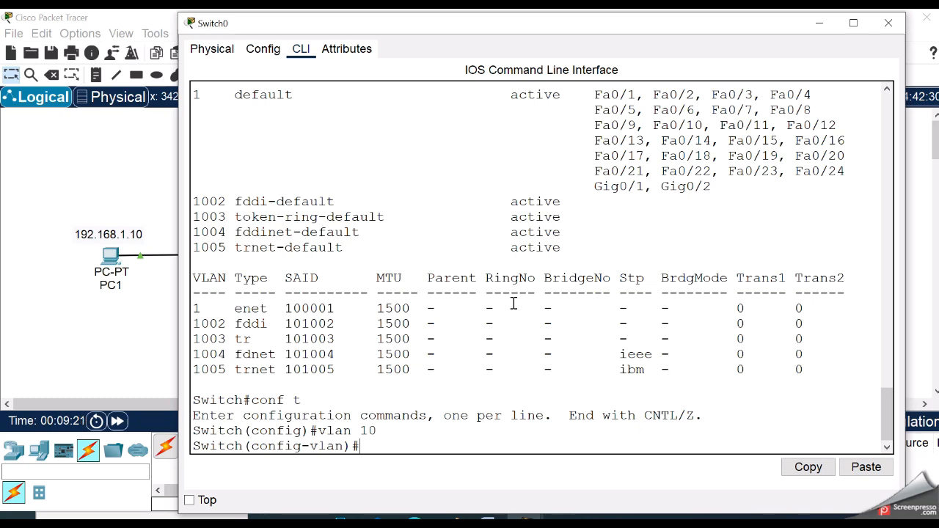
type("name HR")
Step: Create VLAN 100 on Switch0 with the name MGMT and exit VLAN configuration
type("v")
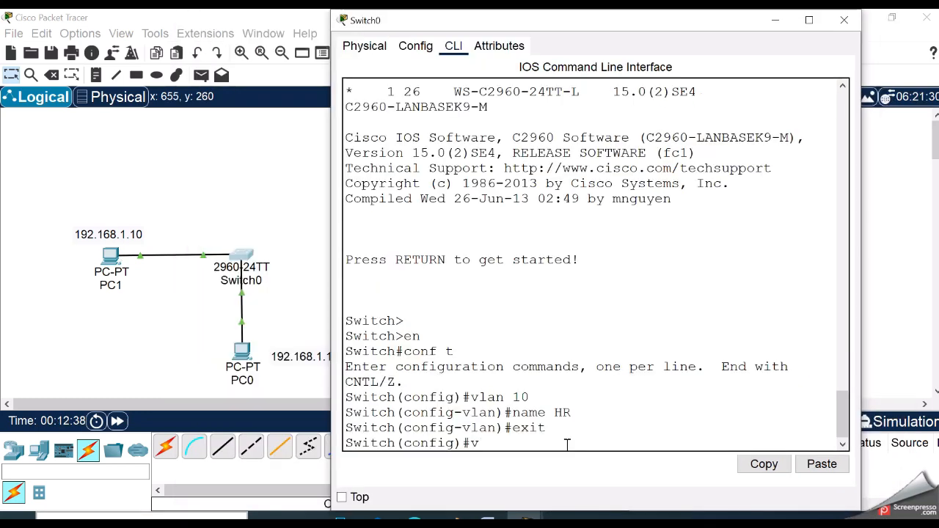
type("l")
key("Tab")
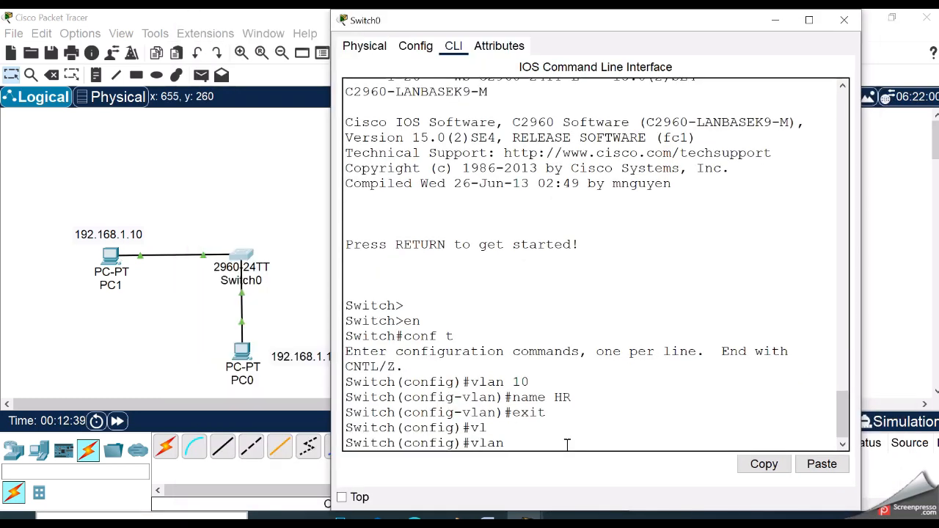
type("100")
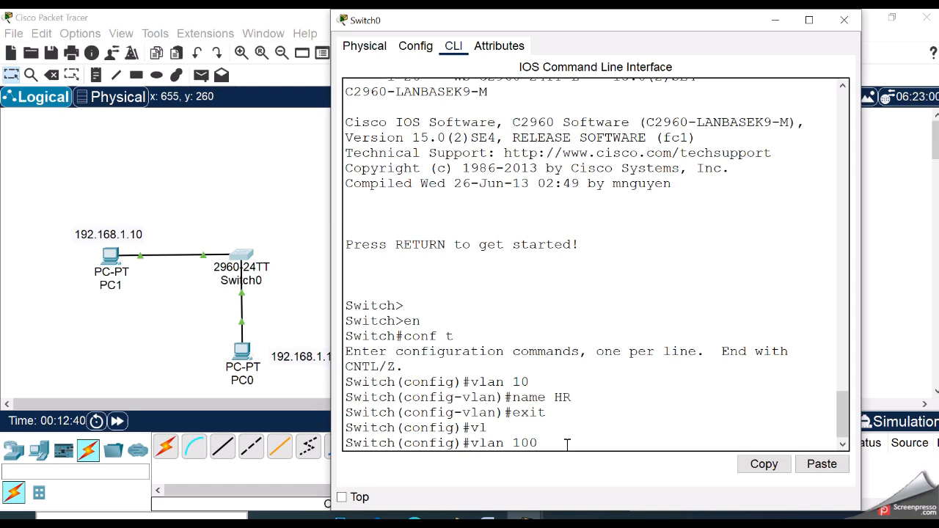
key("Return")
type("name")
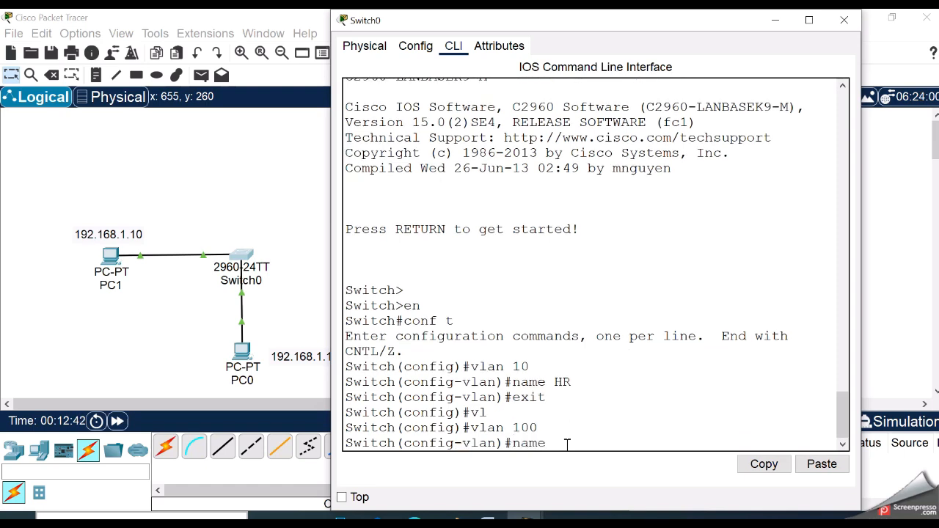
type(" MGMT")
key("Return")
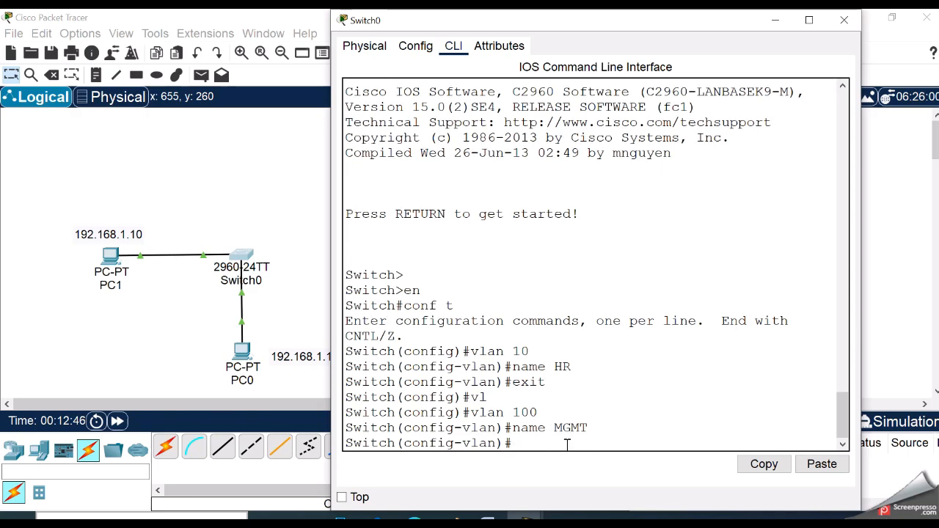
type("exit")
key("Return")
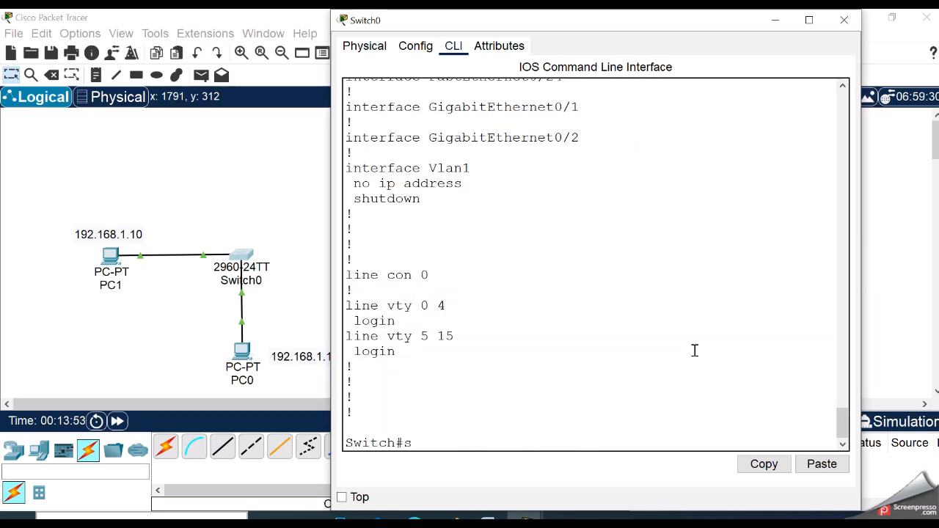
Step: Display the VLAN table again with show vlan, enlarge the switch window and examine the rows for VLANs 10 and 100
type("sh")
key("Tab")
type("vlan")
key("Return")
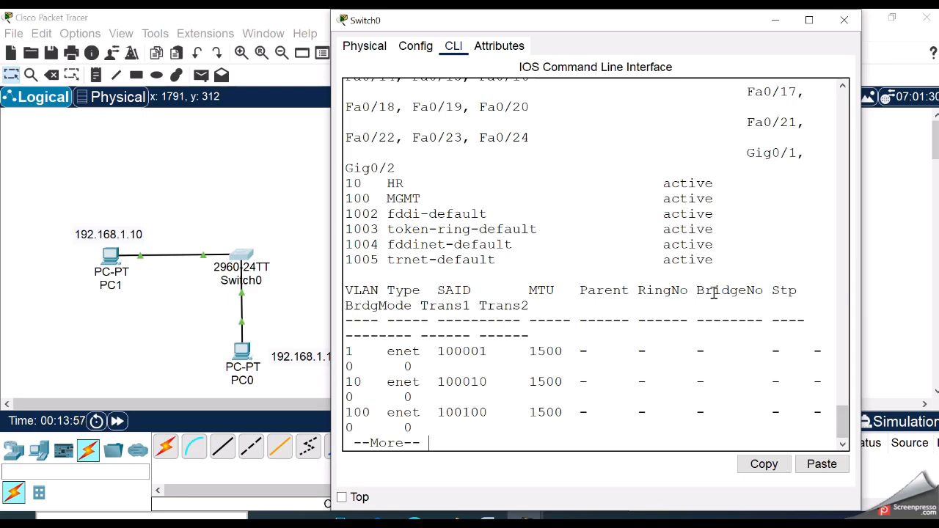
scroll(717, 287, "up", 3)
left_click_drag(587, 19, 480, 9)
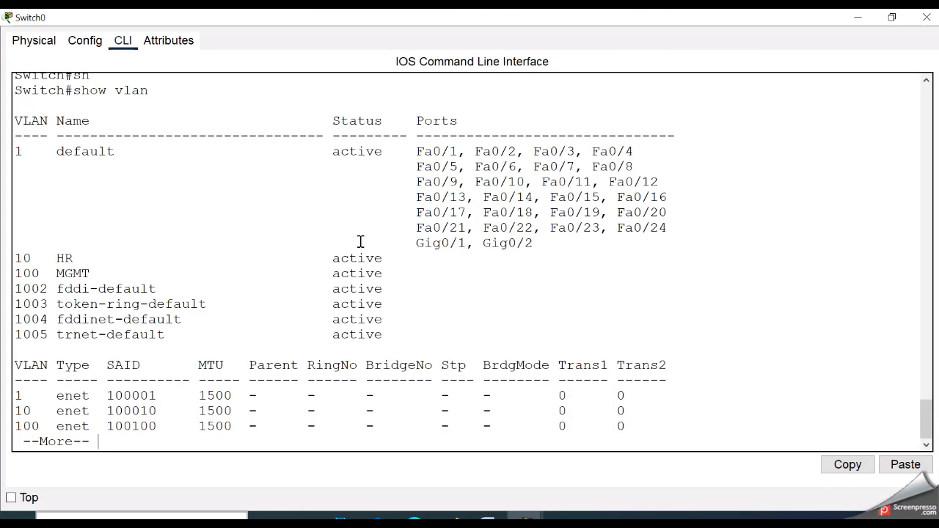
left_click_drag(16, 257, 399, 269)
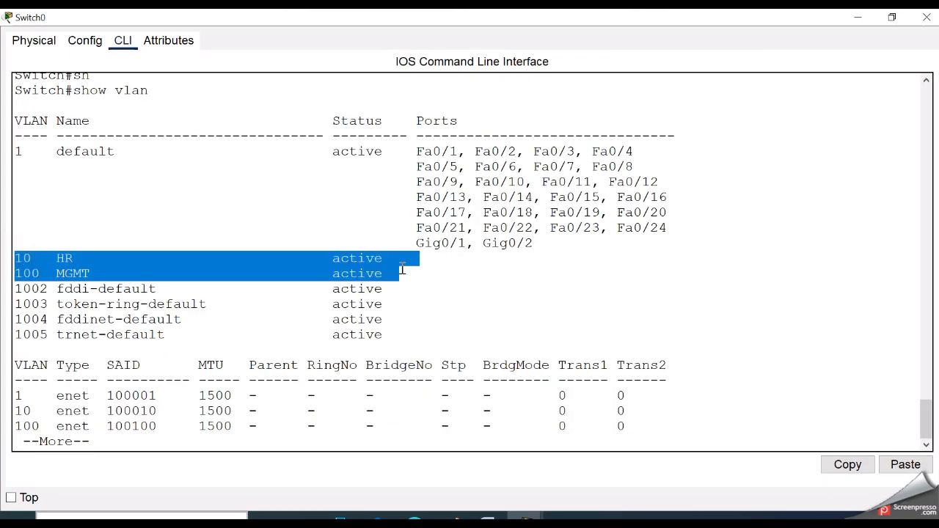
Step: Examine the ports listed for the default VLAN and the port column of VLANs 10 and 100 in the VLAN table
left_click(566, 321)
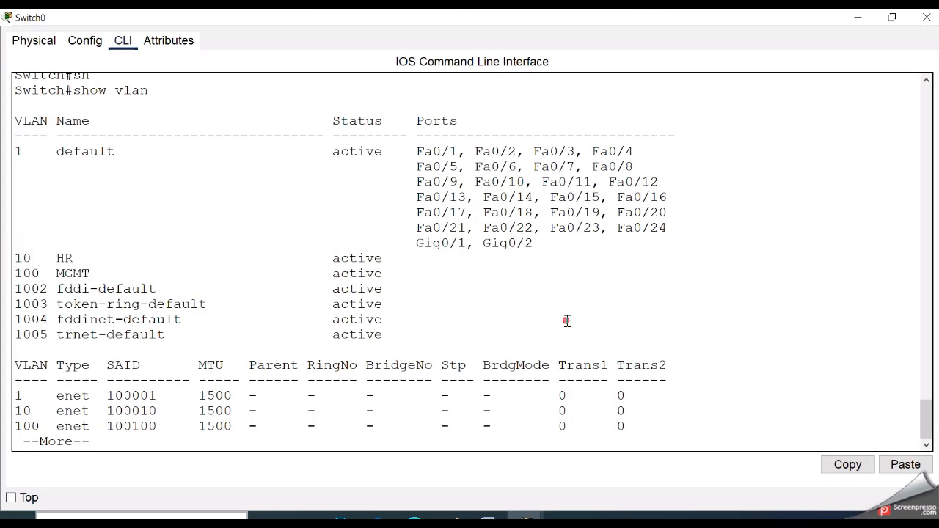
left_click_drag(423, 214, 402, 141)
left_click(579, 278)
left_click_drag(410, 260, 589, 279)
left_click(635, 281)
left_click(674, 326)
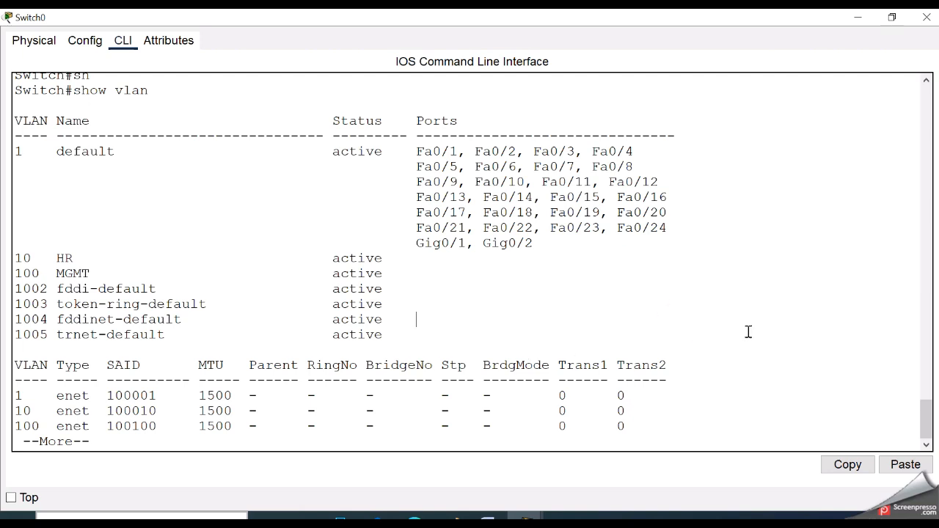
Step: Restore the Switch0 window size, enter global configuration mode and open interface fastEthernet 0/1
left_click(892, 17)
scroll(567, 333, "down", 10)
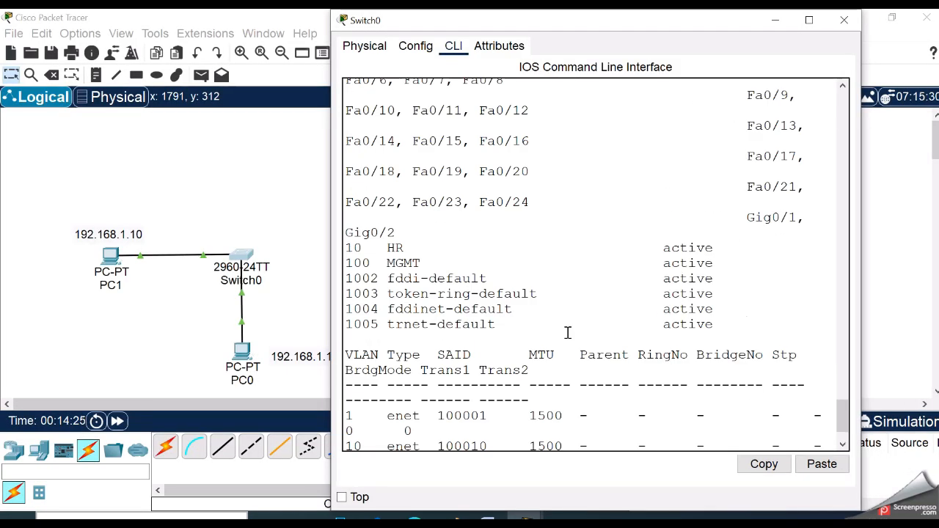
scroll(566, 329, "down", 2)
type("conf t")
key("Return")
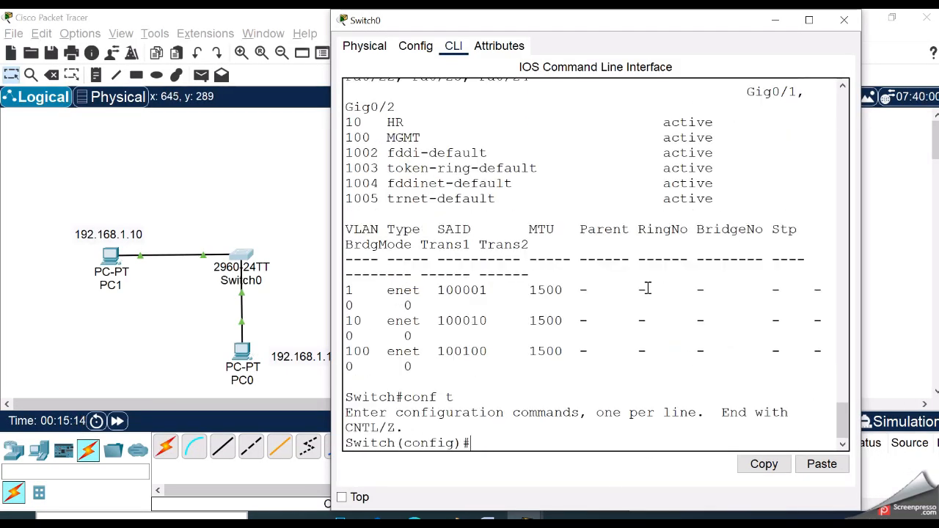
type("inte")
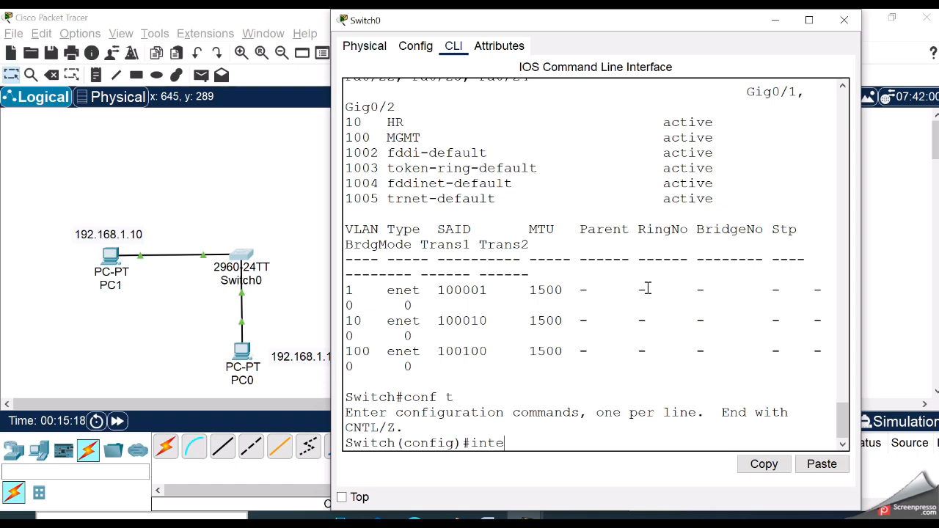
type("rface")
key("Tab")
type("fas")
key("Tab")
type("0")
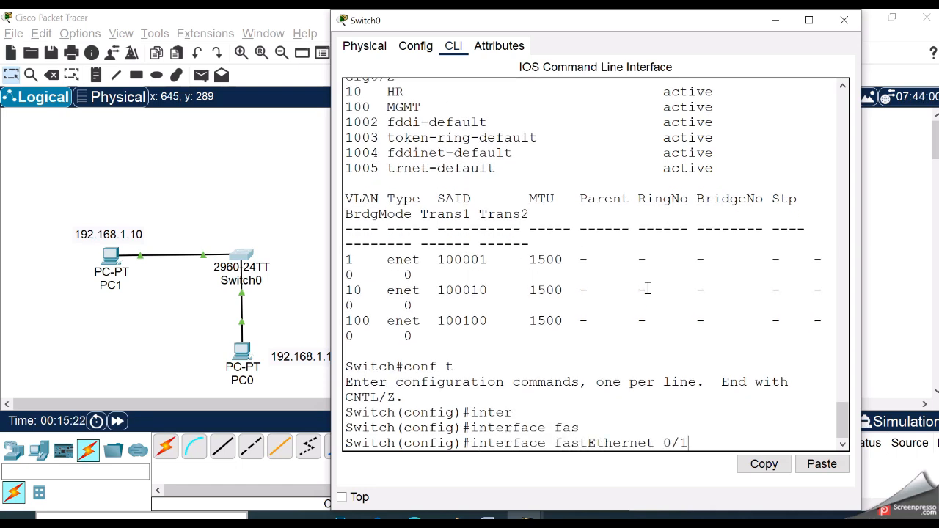
key("Return")
Step: Set interface fastEthernet 0/1 to access mode with switchport mode access
type("sw")
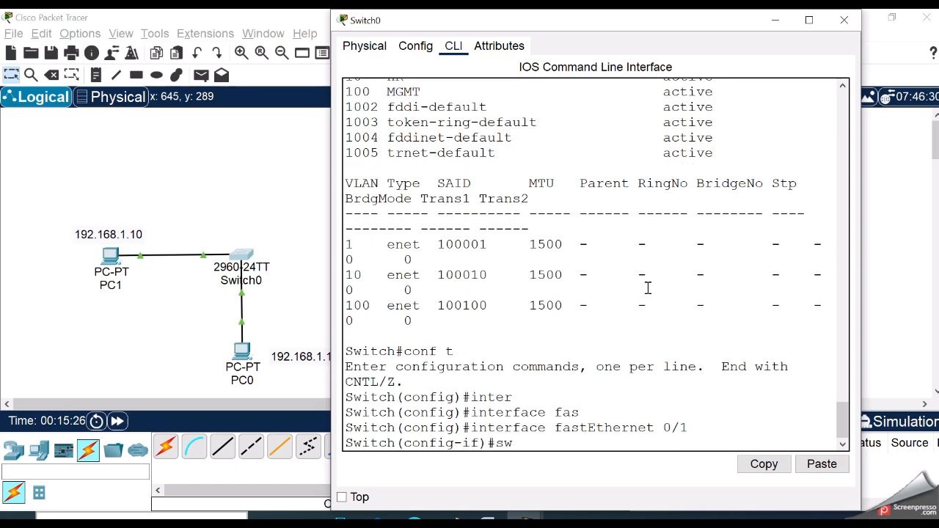
key("Tab")
type("mo")
key("Tab")
type("acc")
key("Tab")
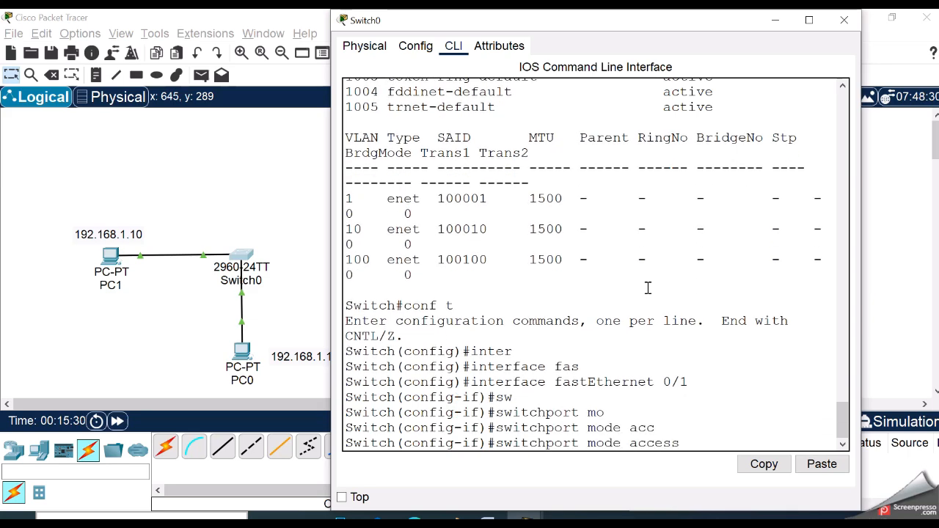
key("Return")
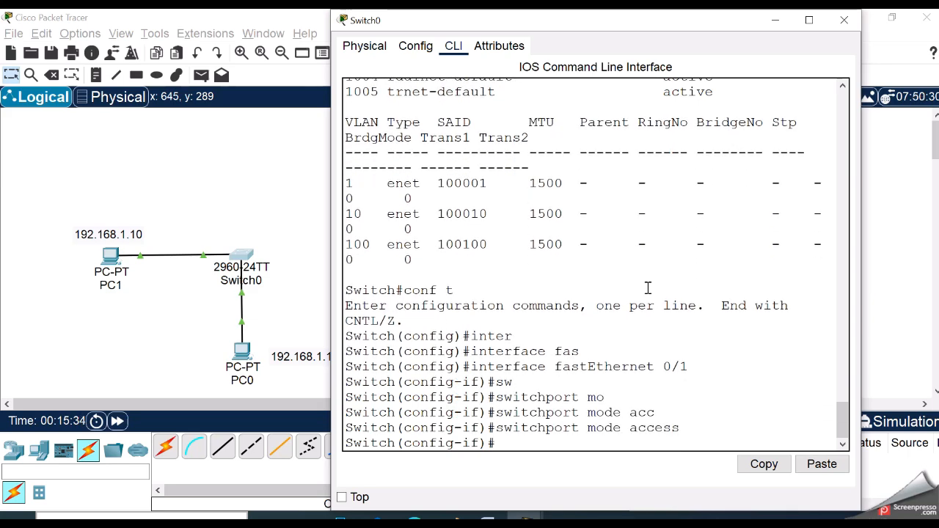
Step: Assign interface fastEthernet 0/1 to VLAN 10 with switchport access vlan 10 and enable it with no shut
type("sw")
key("Tab")
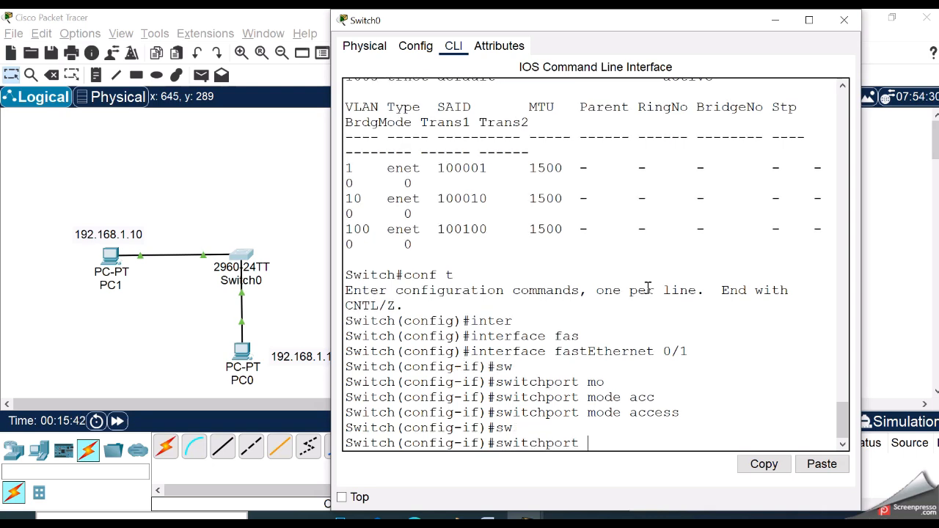
type("acc")
key("Tab")
type("vlan ")
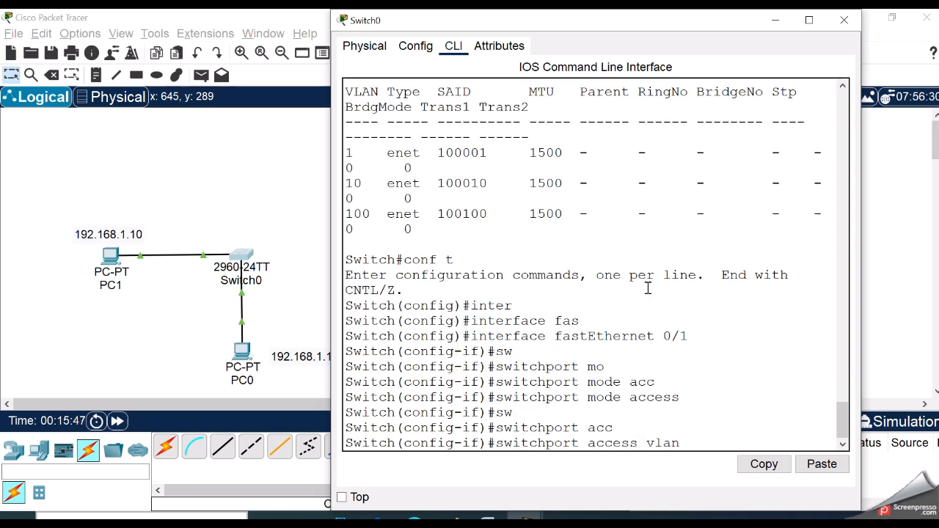
type("10")
key("Return")
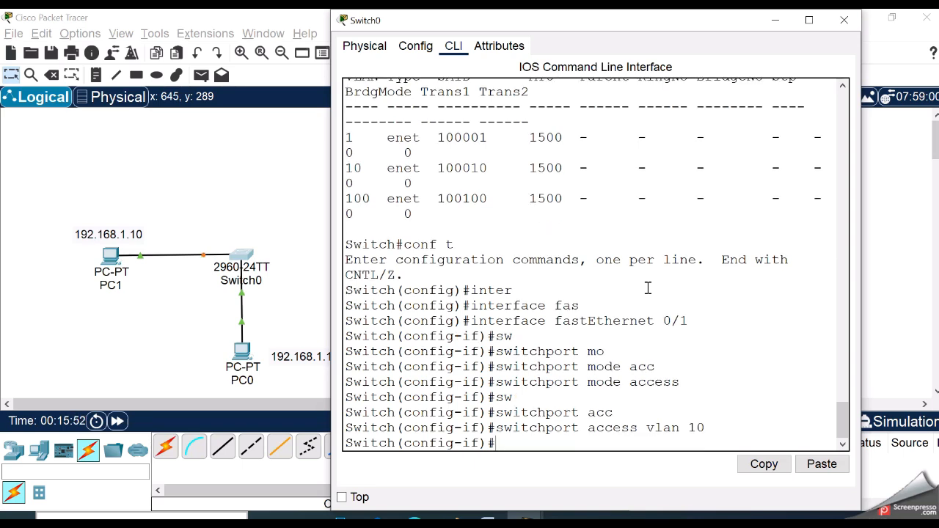
type("no shut")
key("Return")
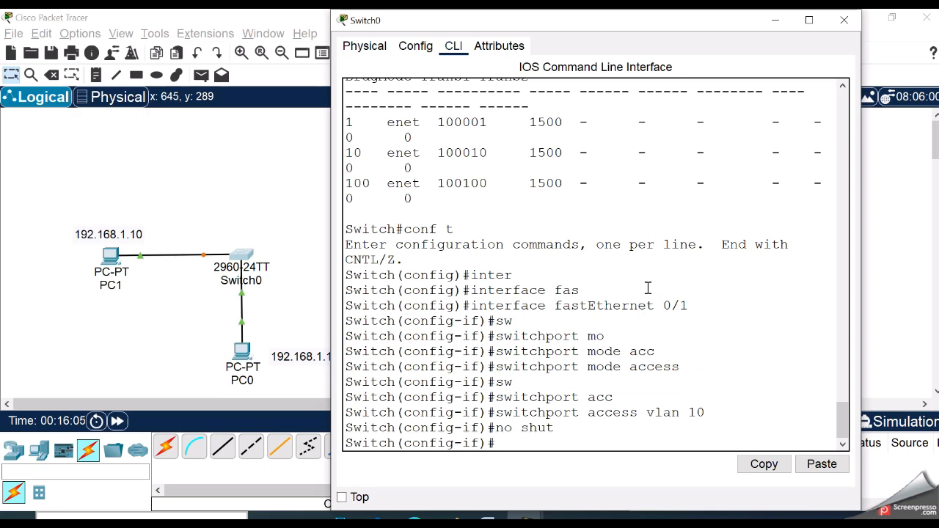
Step: Exit to privileged EXEC mode on Switch0 and save the configuration with wr
type("exit")
key("Return")
type("ex")
key("Return")
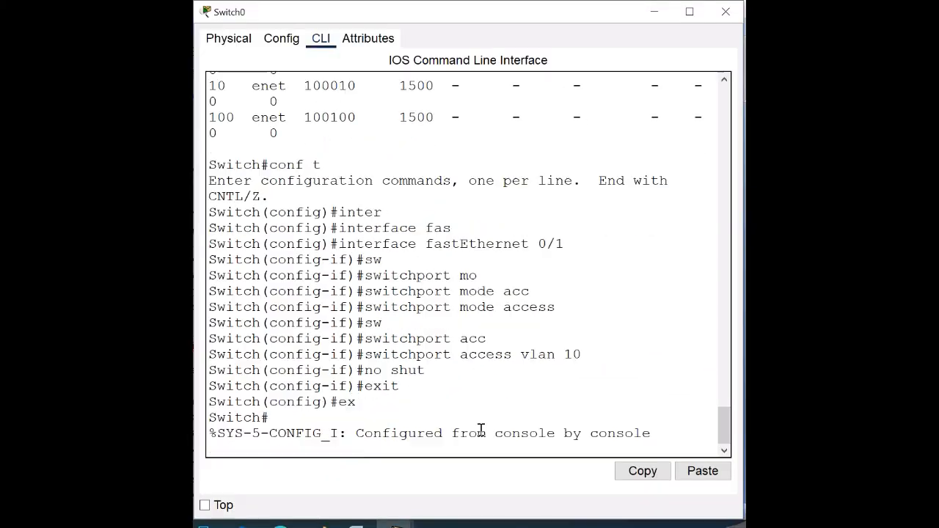
type("wr")
key("Return")
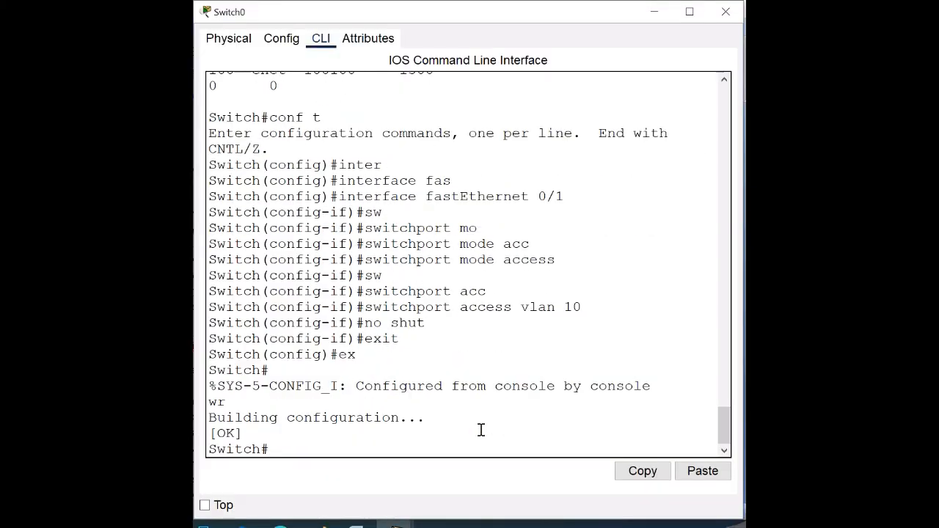
Step: Display the switch's running configuration and locate the FastEthernet0/1 section
type("sh ru")
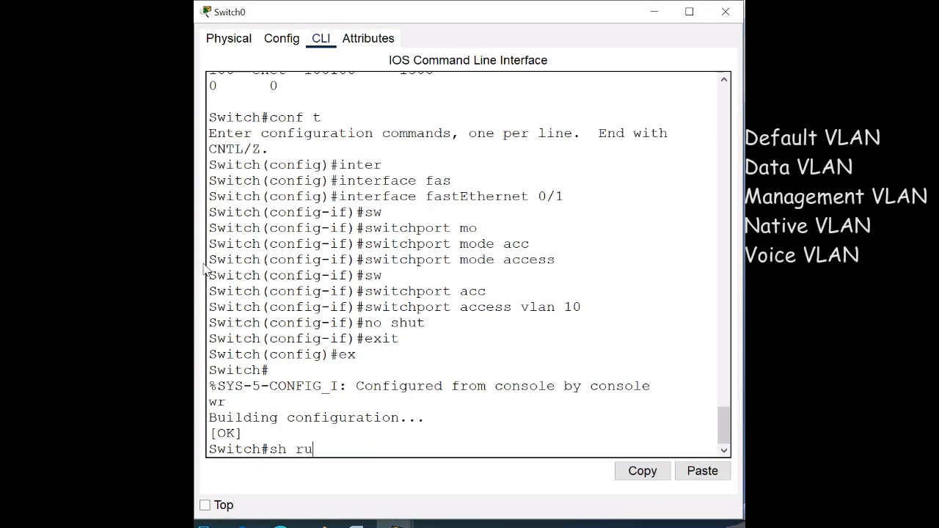
key("Tab")
key("Return")
key("space")
scroll(250, 275, "up", 2)
scroll(251, 275, "up", 1)
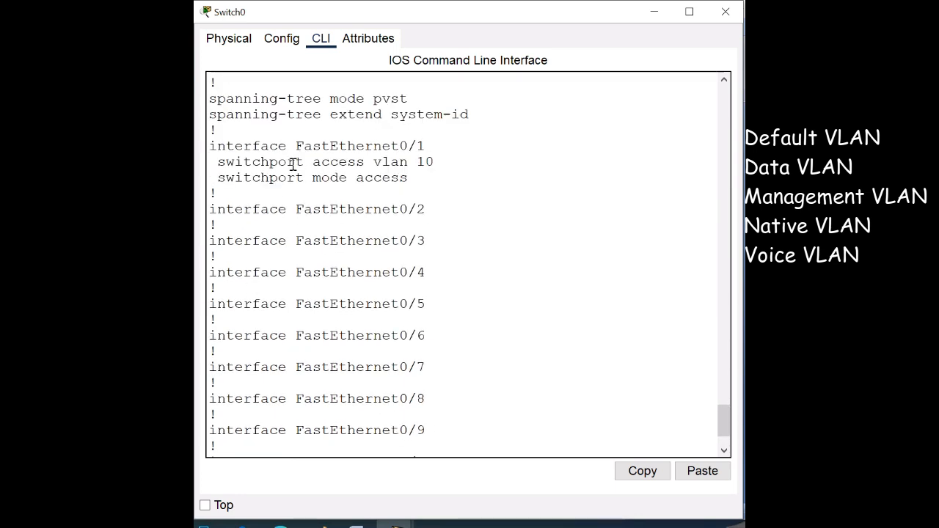
Step: Examine the access VLAN and access mode lines under FastEthernet0/1, and page through the rest of the running configuration
left_click_drag(252, 147, 444, 150)
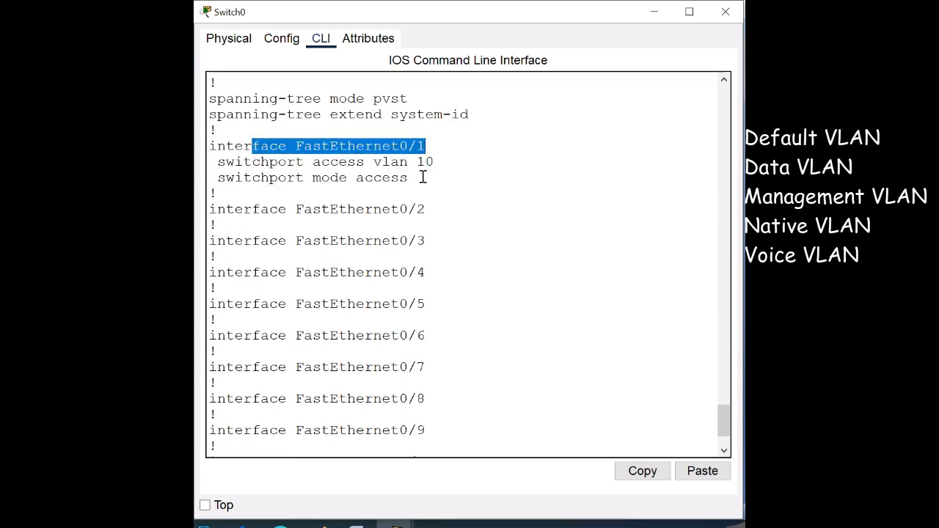
left_click_drag(244, 161, 454, 161)
left_click(515, 183)
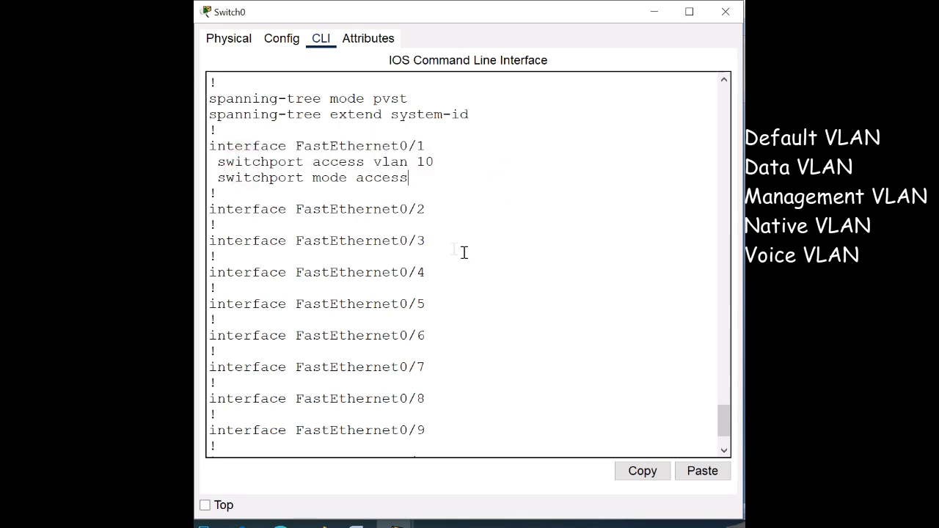
left_click(535, 308)
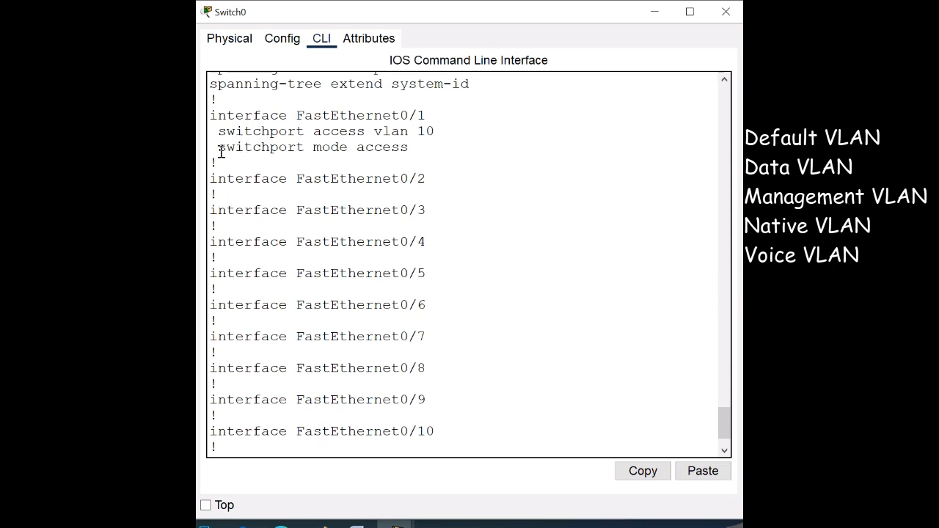
left_click_drag(245, 151, 409, 150)
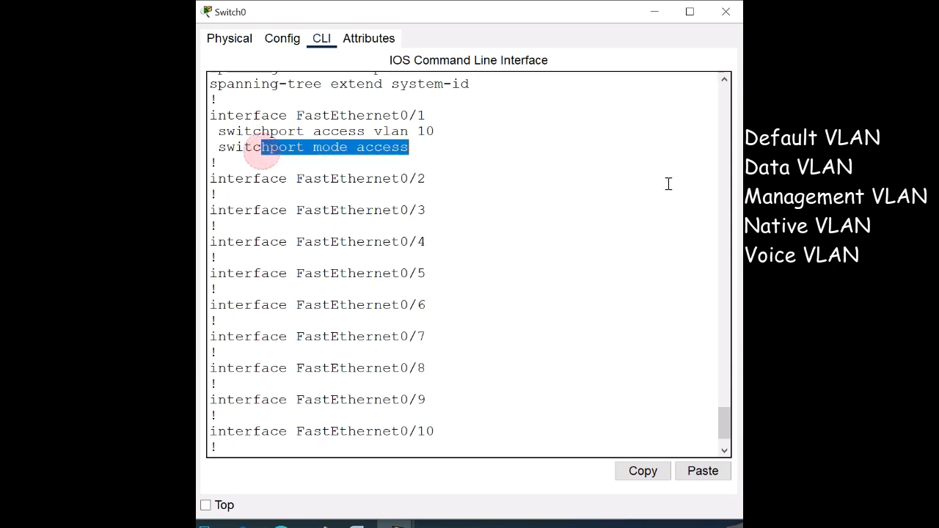
left_click(595, 275)
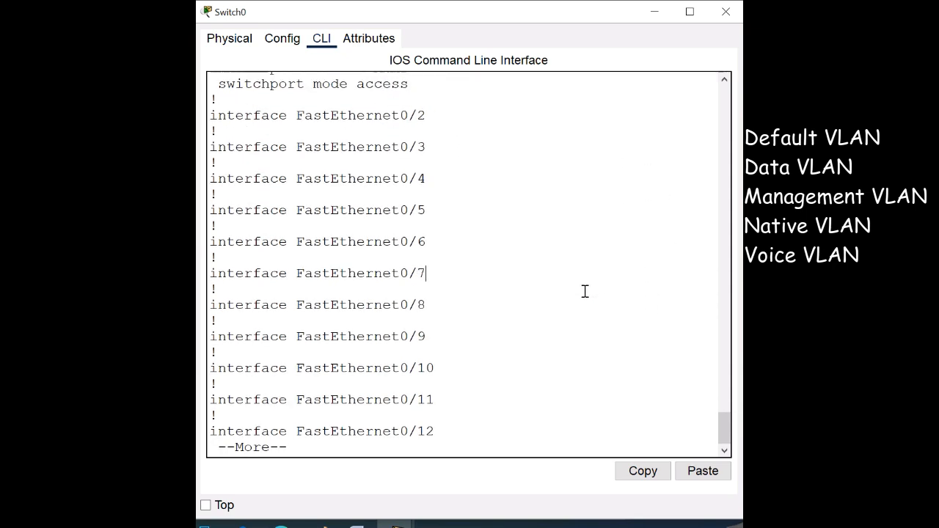
key("space")
key("space")
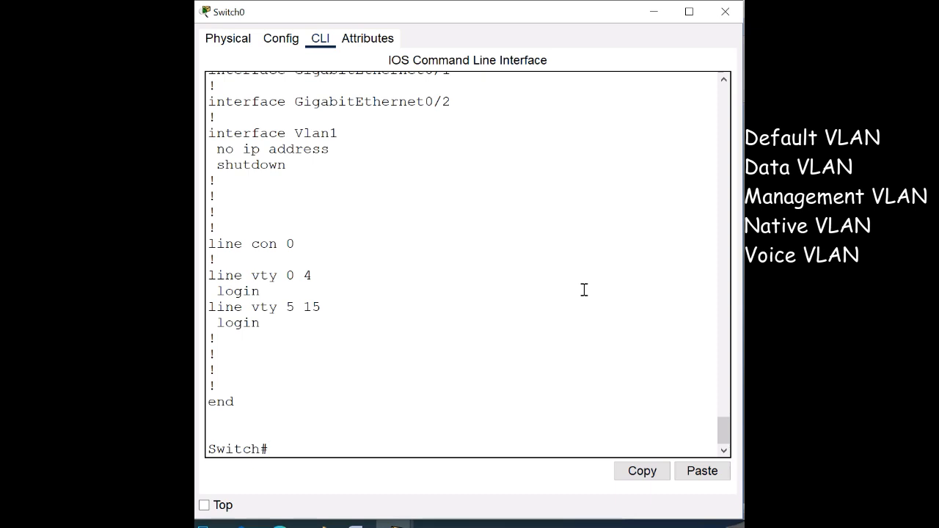
Step: Display the VLAN table with sh vlan, enlarge the switch window and examine the port assigned to VLAN 10 HR
type("sh vlan")
key("Return")
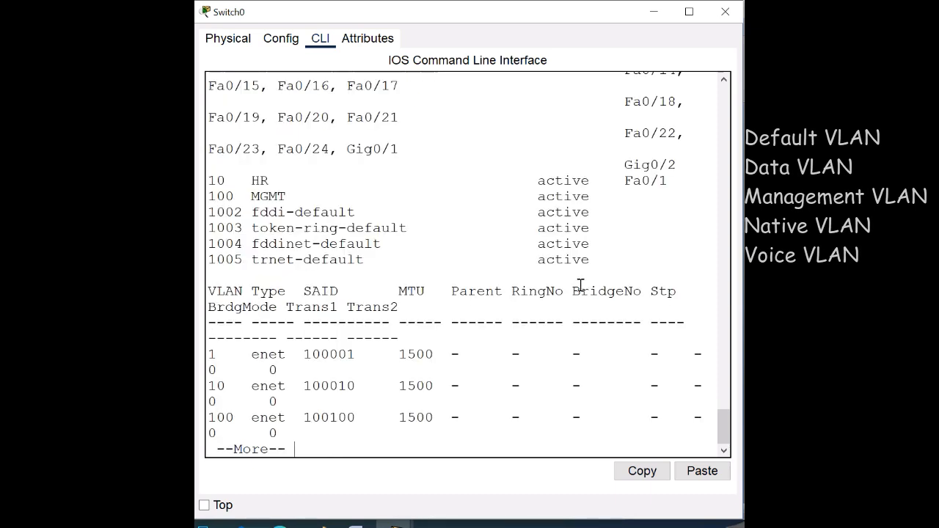
key("super+Up")
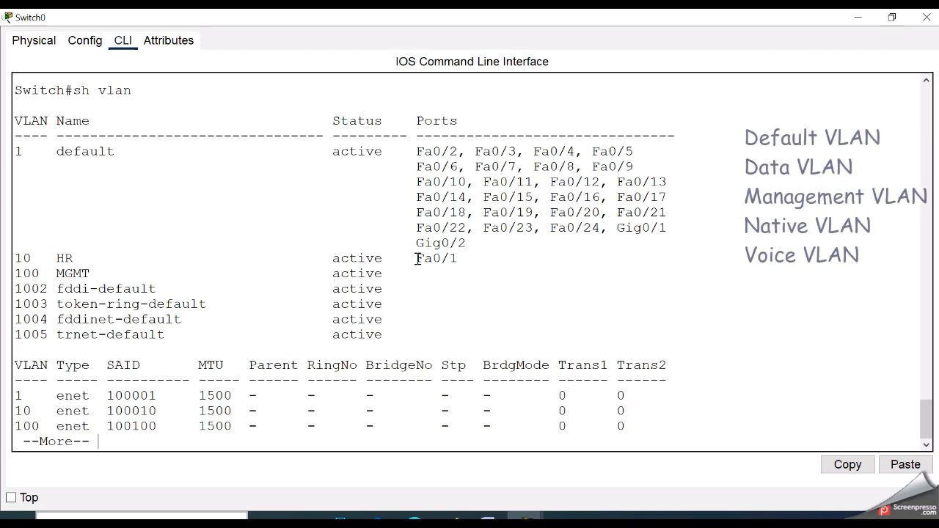
left_click_drag(415, 259, 496, 270)
left_click(501, 273)
left_click_drag(20, 260, 470, 262)
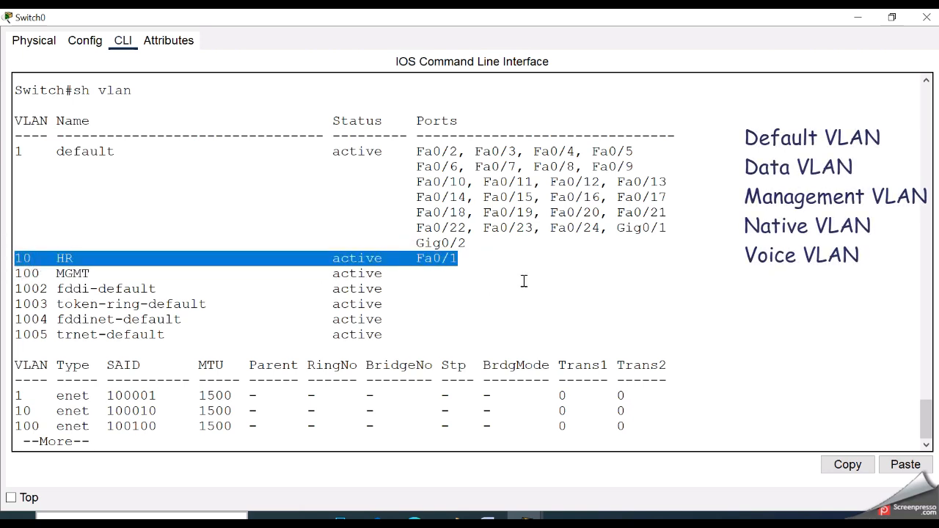
left_click(523, 281)
Step: Ping 192.168.1.11 from PC1's Command Prompt to test connectivity across the VLANs, and return to the topology
left_click(858, 17)
left_click(110, 255)
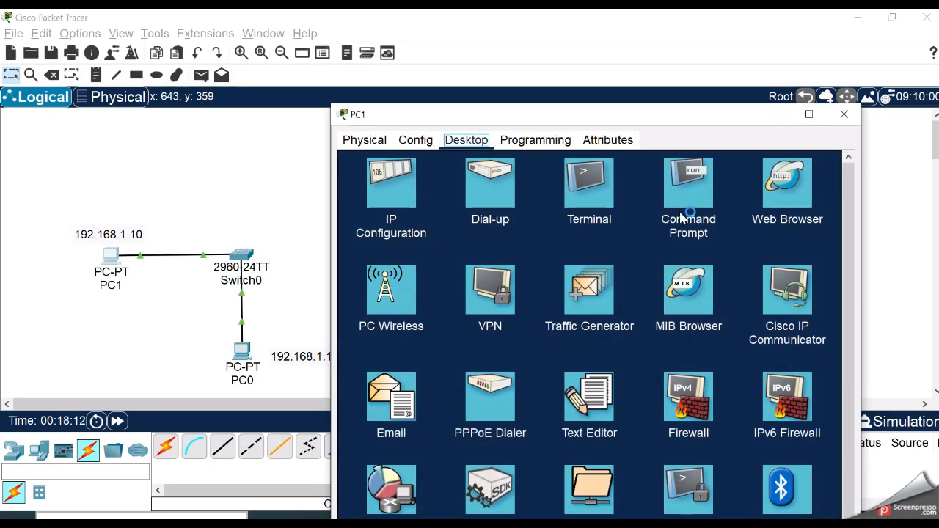
left_click_drag(649, 115, 565, 63)
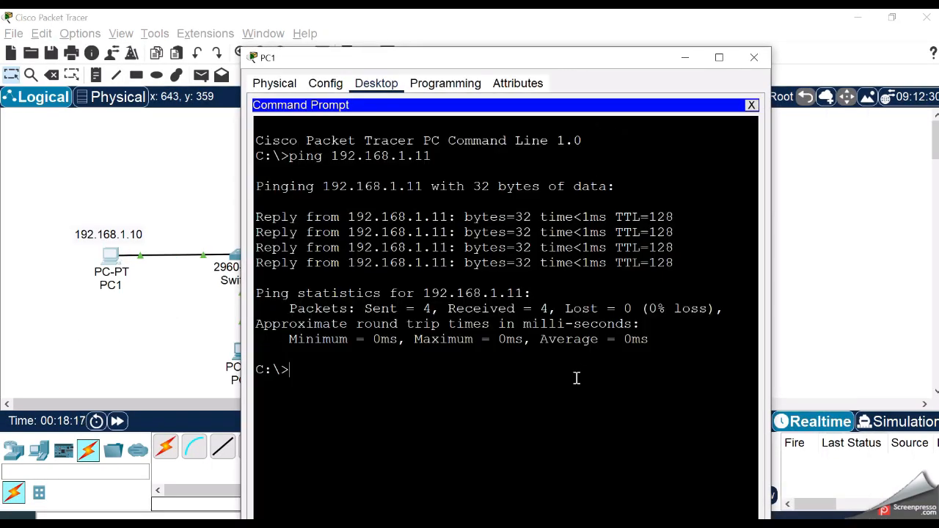
key("Up")
key("Return")
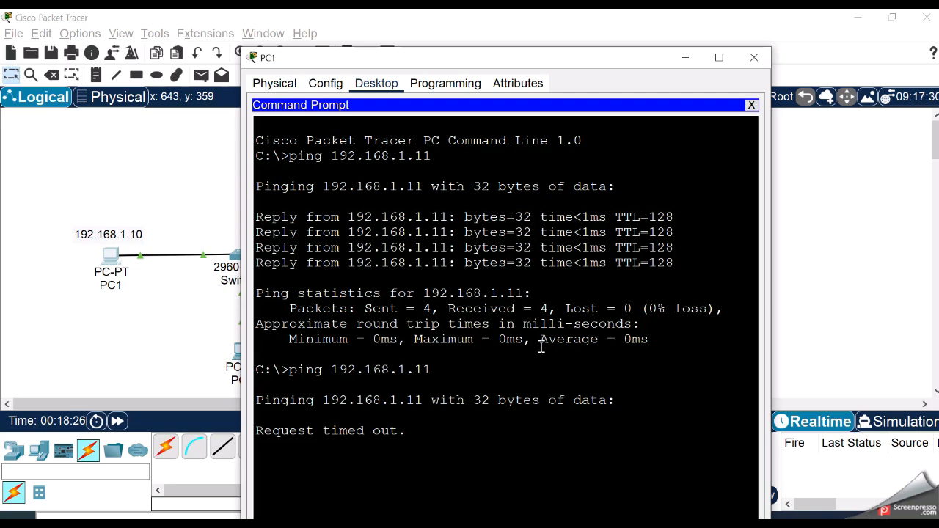
left_click(171, 335)
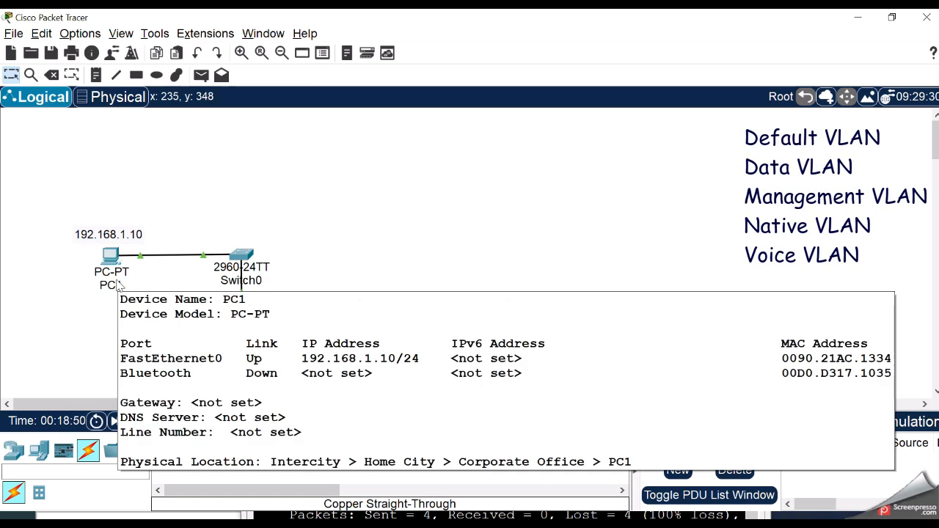
Step: Place the note VLAN 10 above PC1's address label and the note VLAN 1 above PC0's address label
left_click(95, 75)
left_click(91, 212)
type("VLAN 10")
left_click(314, 327)
type("V")
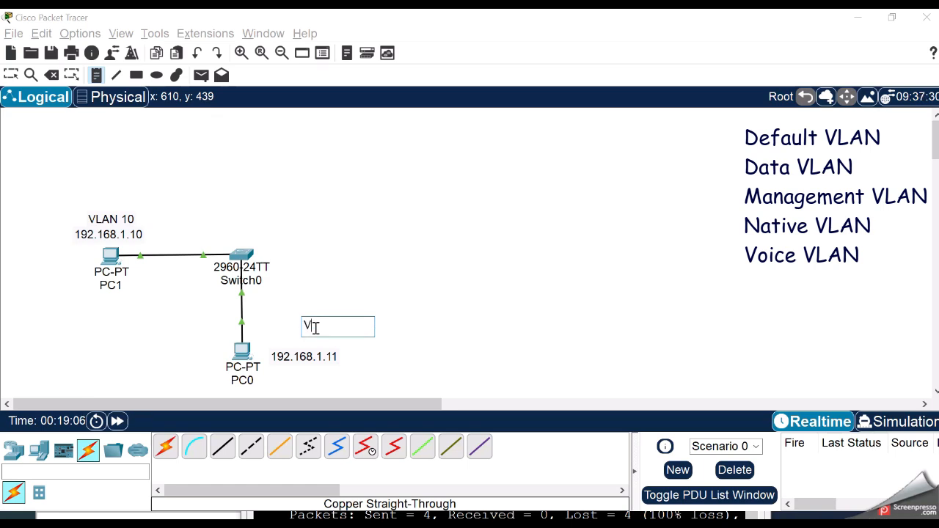
type("LAN 1")
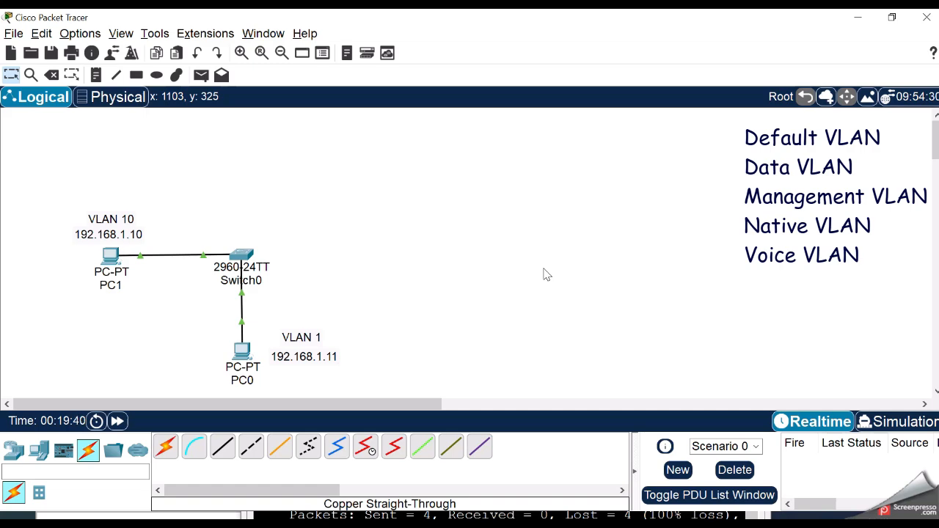
Step: Close PC1's Command Prompt, set the third octet of its static IPv4 address to 10 and replace the address's last digit with 2
left_click(116, 266)
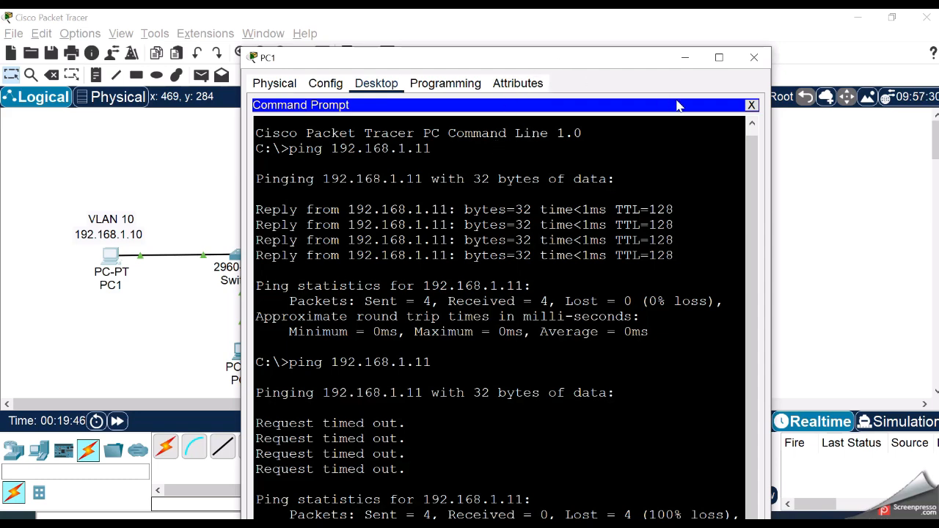
left_click(751, 106)
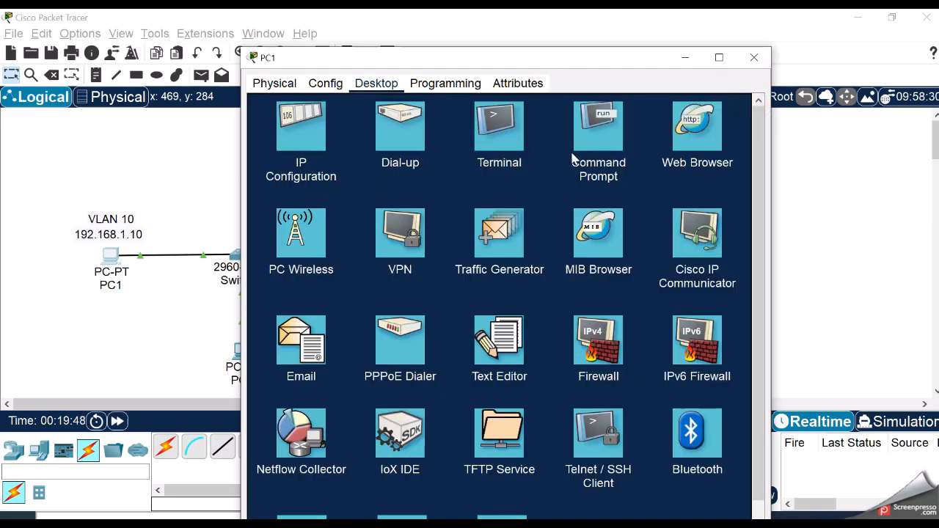
left_click(312, 147)
left_click(481, 178)
type("0.10")
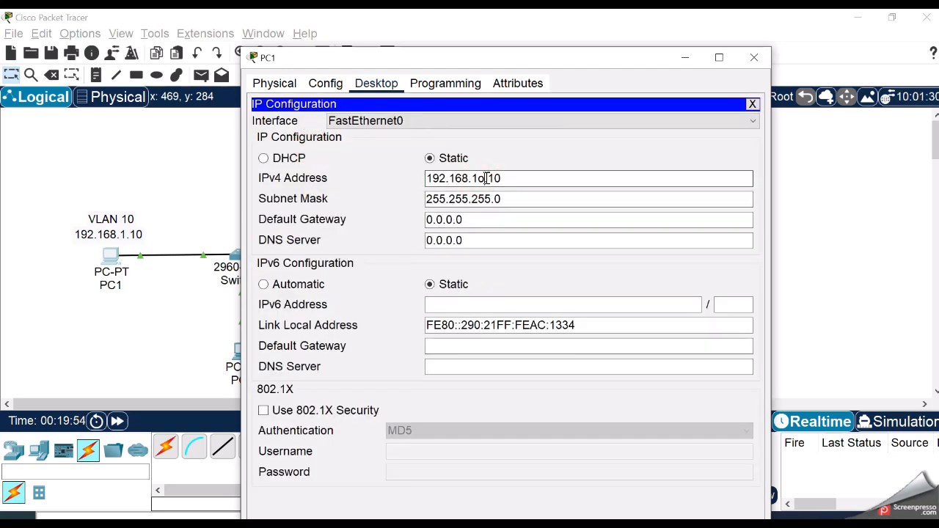
left_click(521, 177)
key("BackSpace")
type("2")
left_click(556, 195)
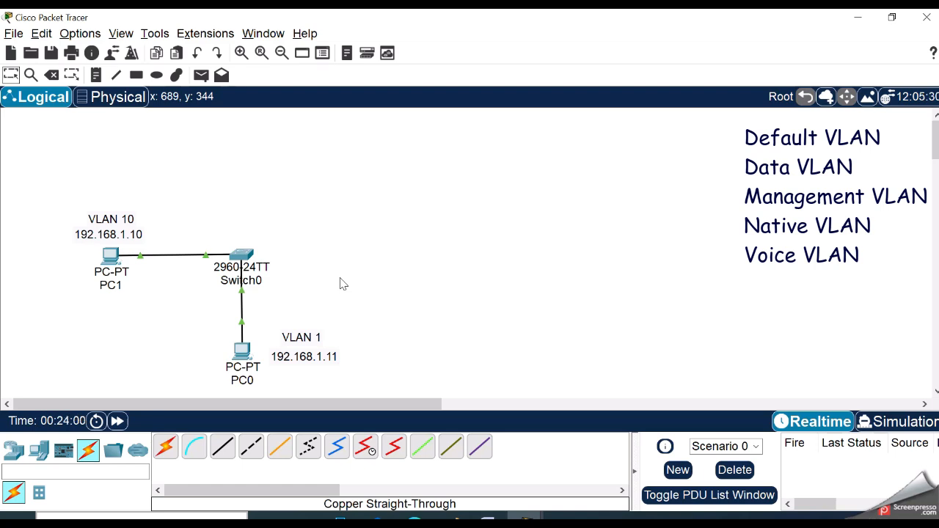
Step: Place a Server-PT end device above Switch0 in the topology
left_click(38, 450)
left_click(166, 447)
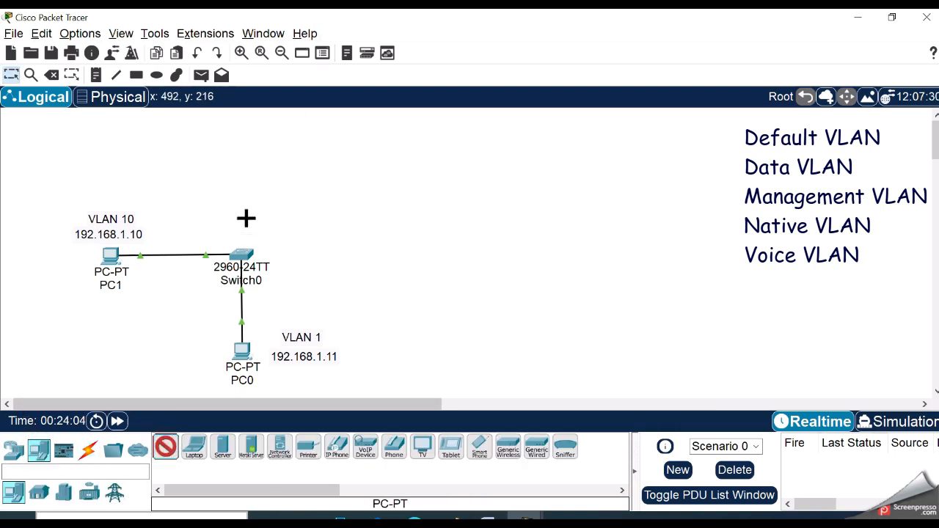
left_click(223, 446)
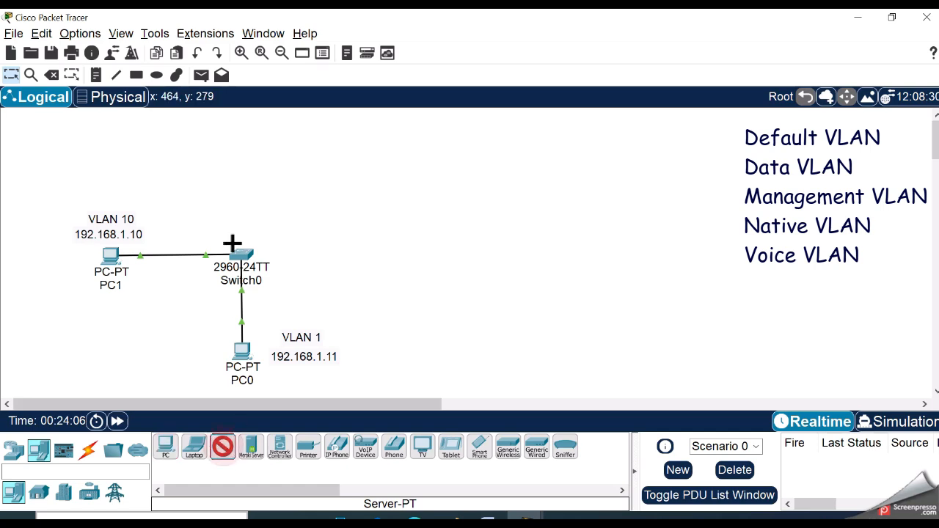
left_click(238, 165)
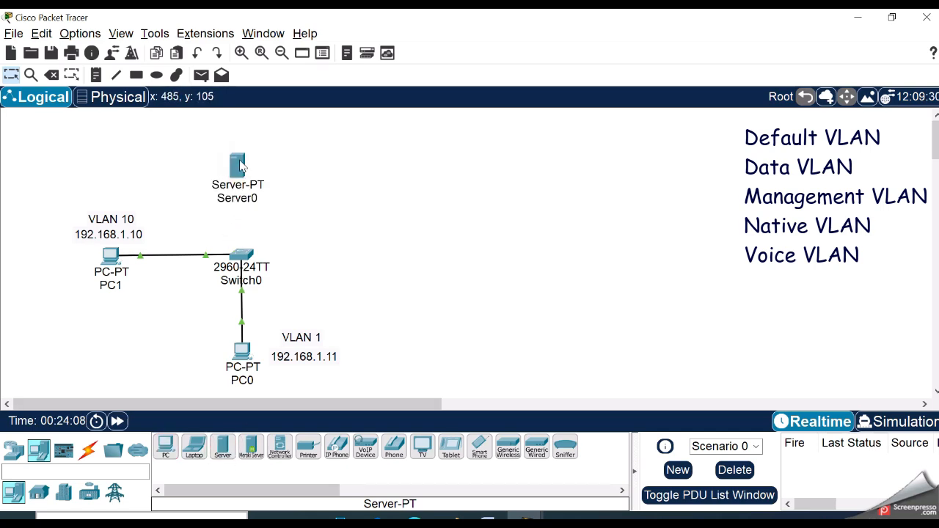
left_click_drag(240, 164, 240, 157)
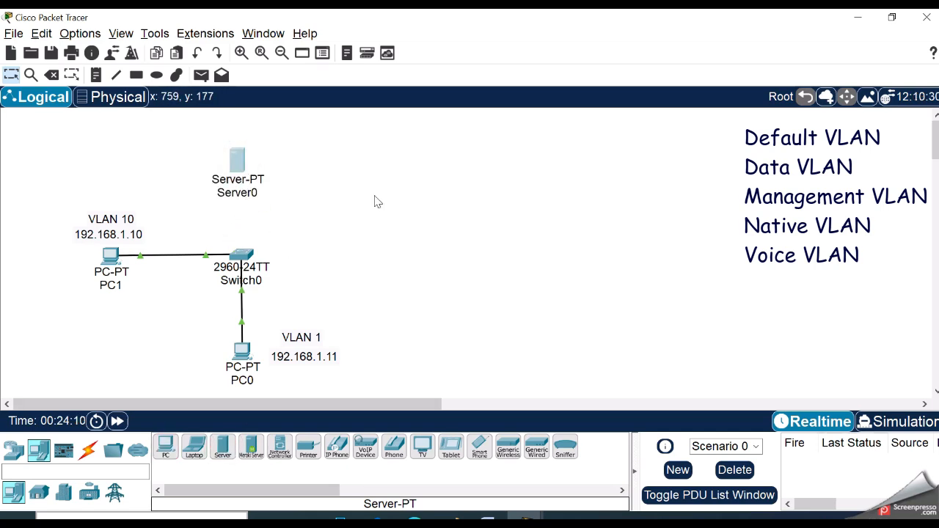
Step: Connect Switch0's FastEthernet0/10 to Server0 with a copper straight-through cable, and align the server vertically above the switch
left_click(87, 448)
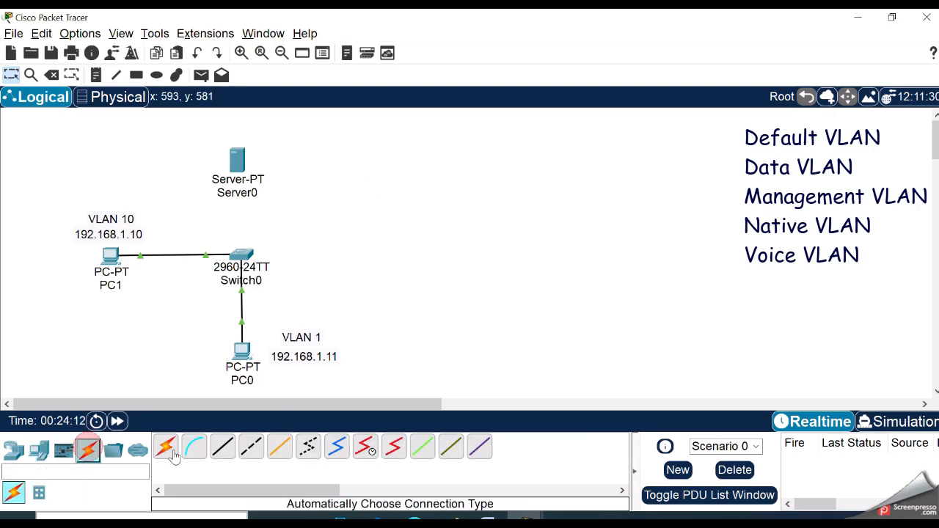
left_click(222, 446)
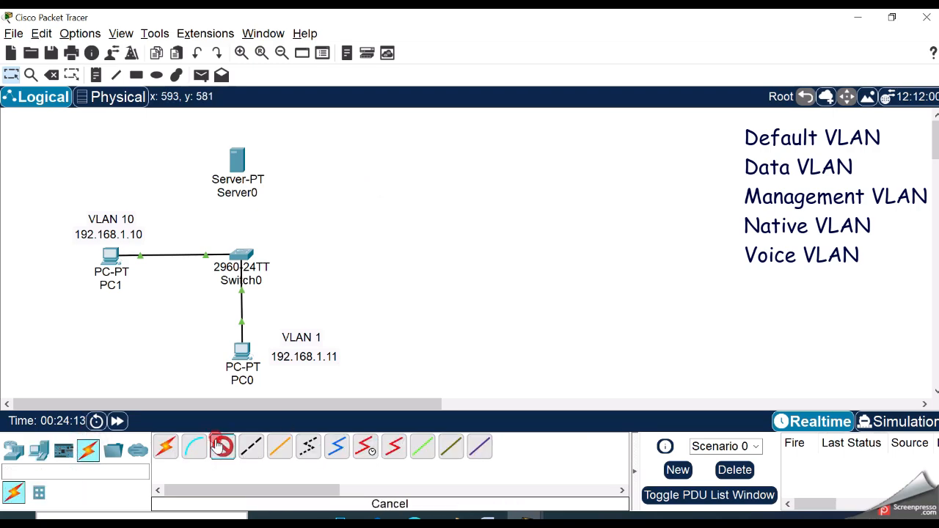
left_click(244, 256)
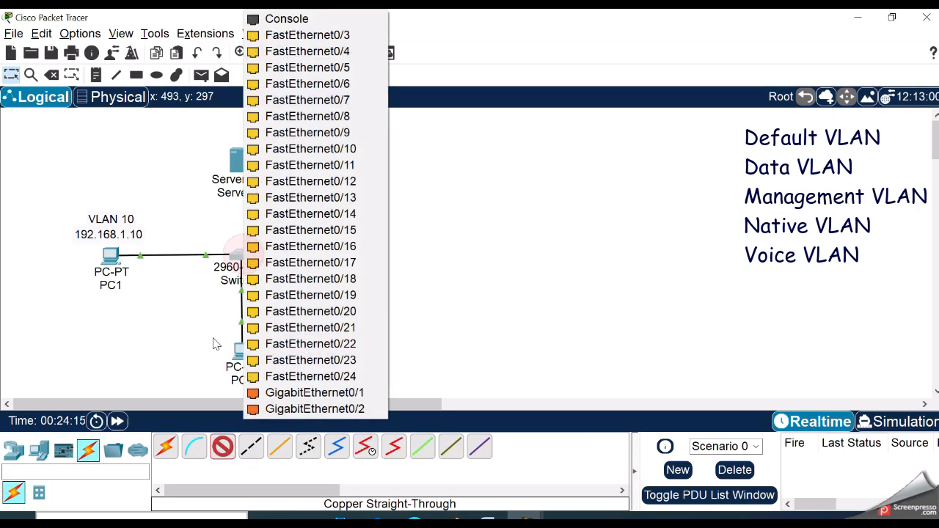
left_click(359, 149)
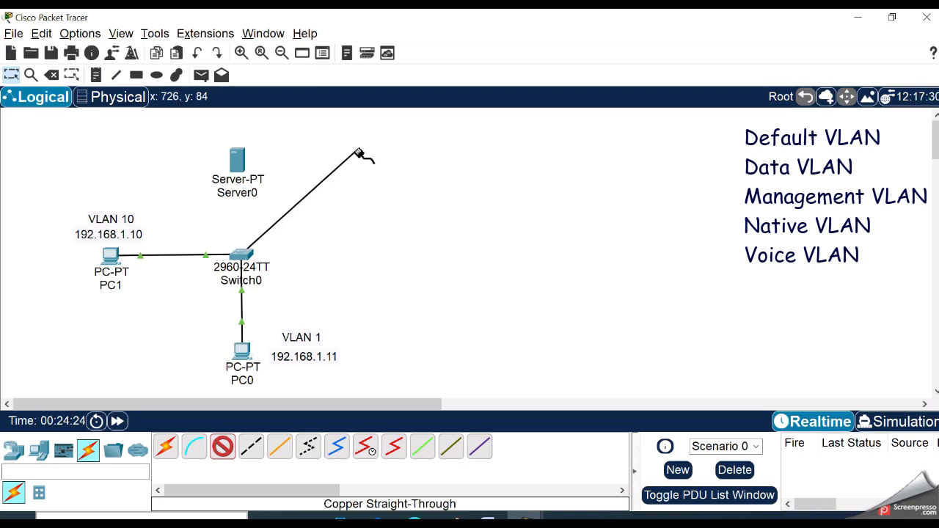
left_click(241, 163)
left_click(277, 173)
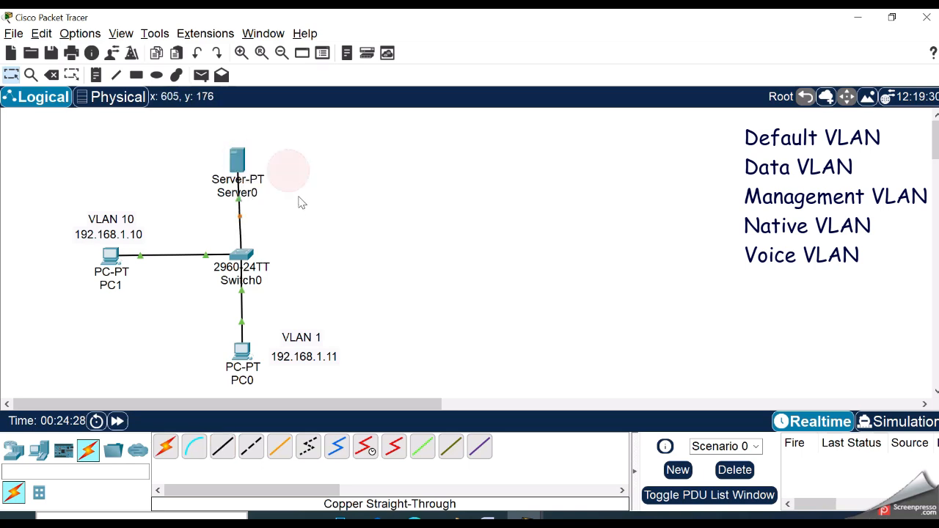
left_click_drag(235, 160, 241, 161)
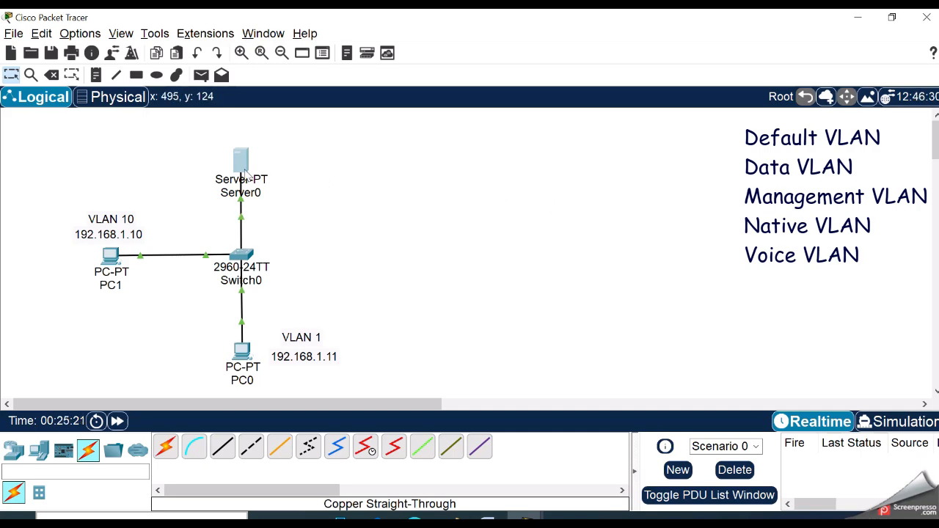
Step: Set Server0's static IPv4 address to 192.168.100.10 with subnet mask 255.255.255.0, and close its window
left_click(242, 160)
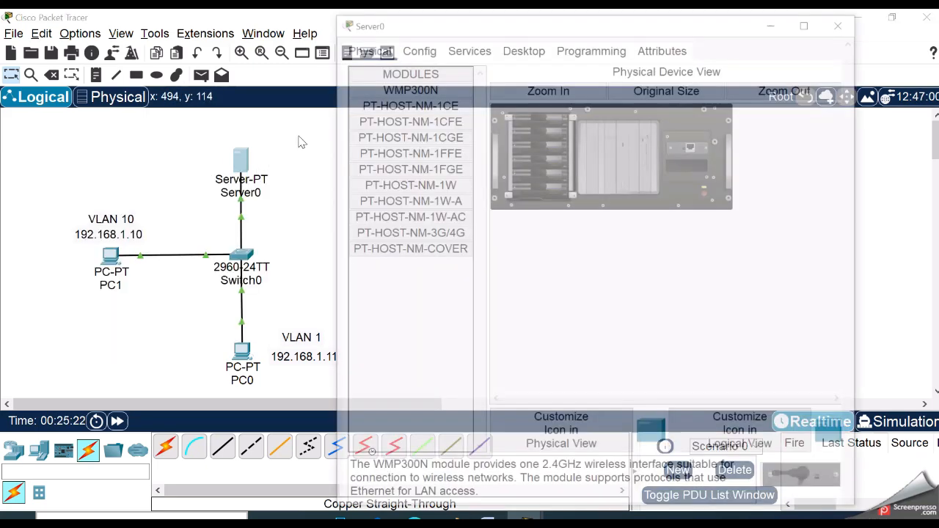
left_click(523, 46)
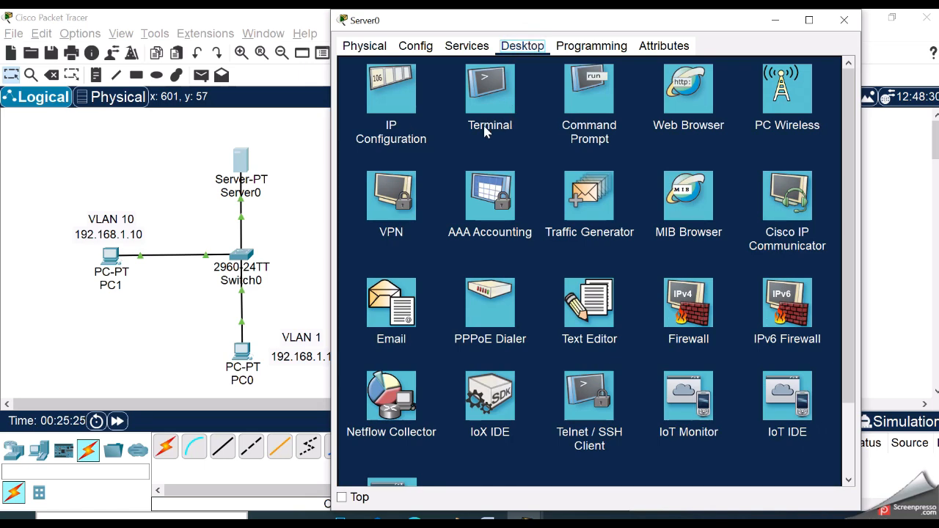
left_click(396, 106)
left_click(543, 124)
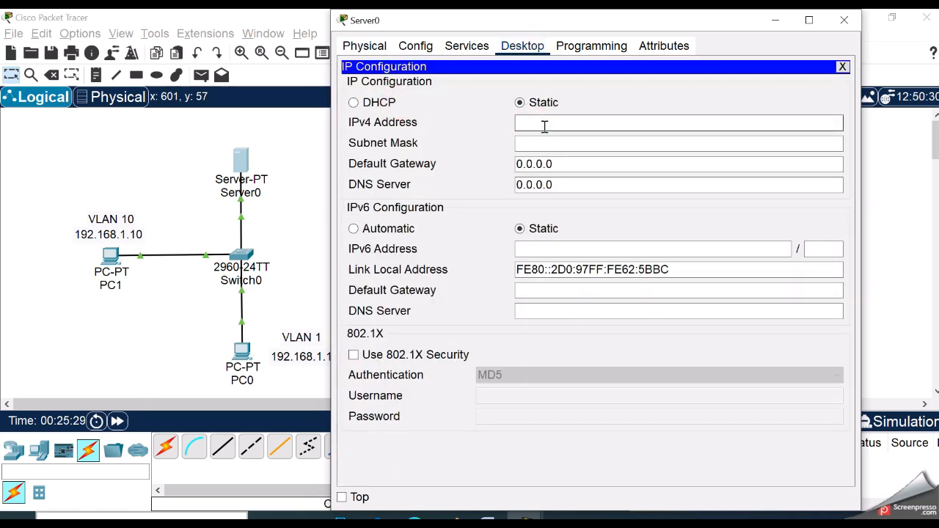
type("192.168.100.10")
key("Tab")
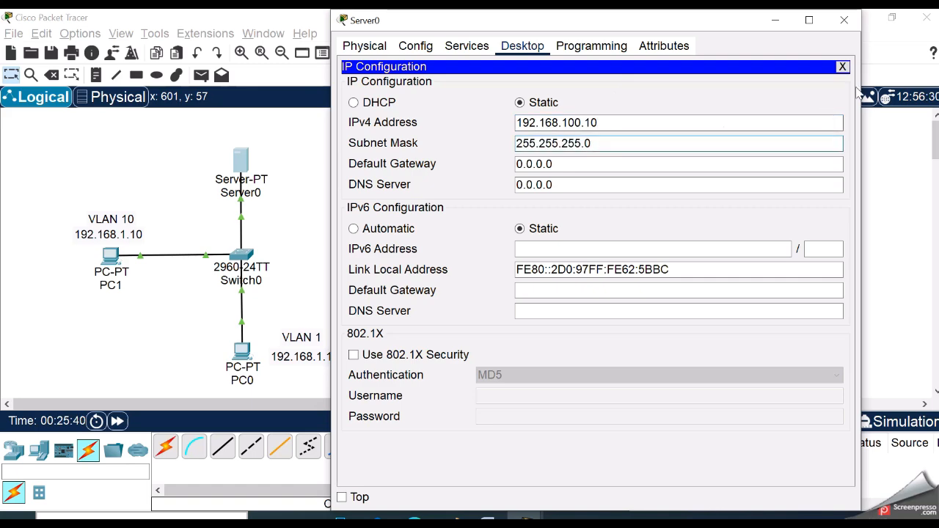
left_click(842, 66)
left_click(843, 20)
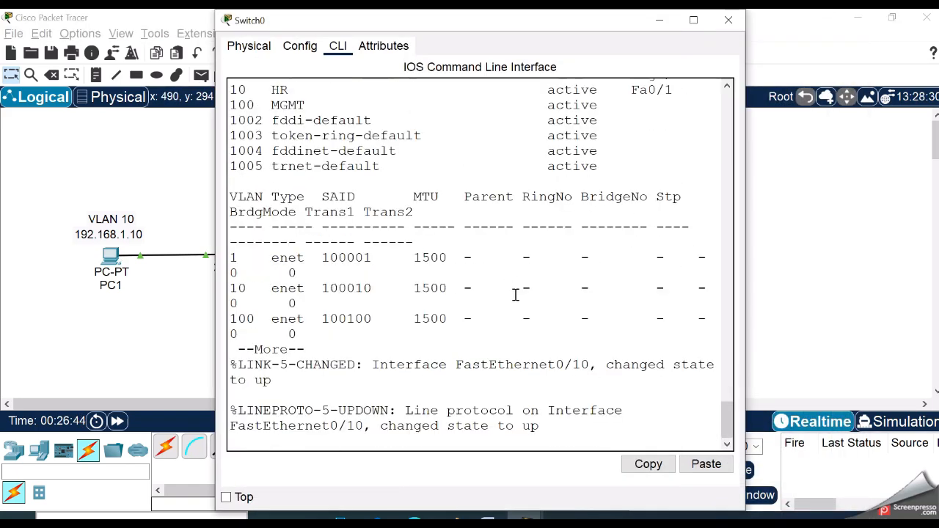
Step: In Switch0's CLI, enter global configuration mode and create the interface vlan 100
key("space")
type("conf t")
key("Return")
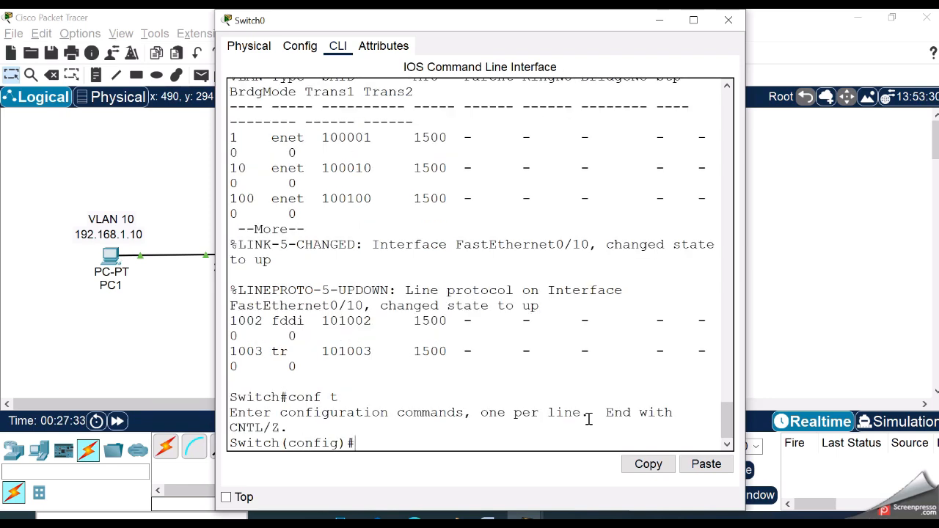
type("inter")
key("Tab")
type("vlan 100")
key("Return")
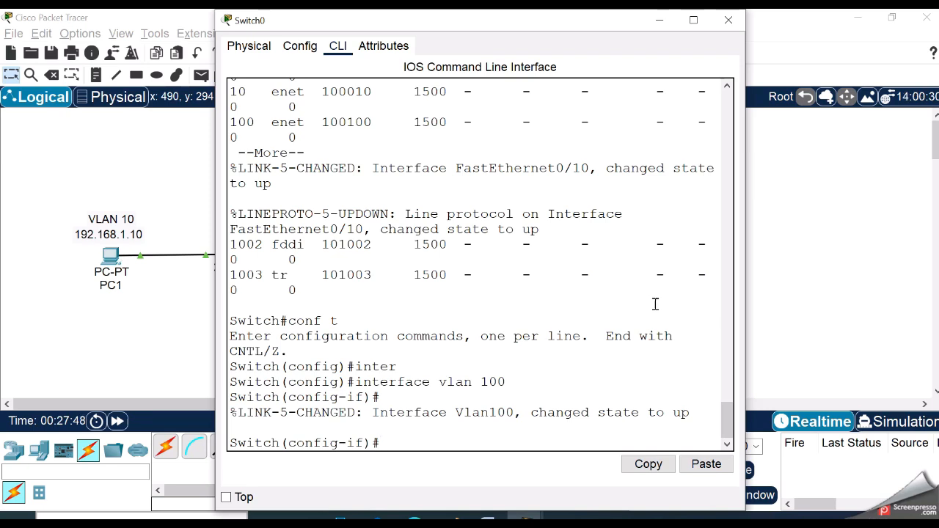
Step: Assign ip address 192.168.100.2 255.255.255.0 to the VLAN 100 interface, enable it with no shut and exit interface configuration
type("address ")
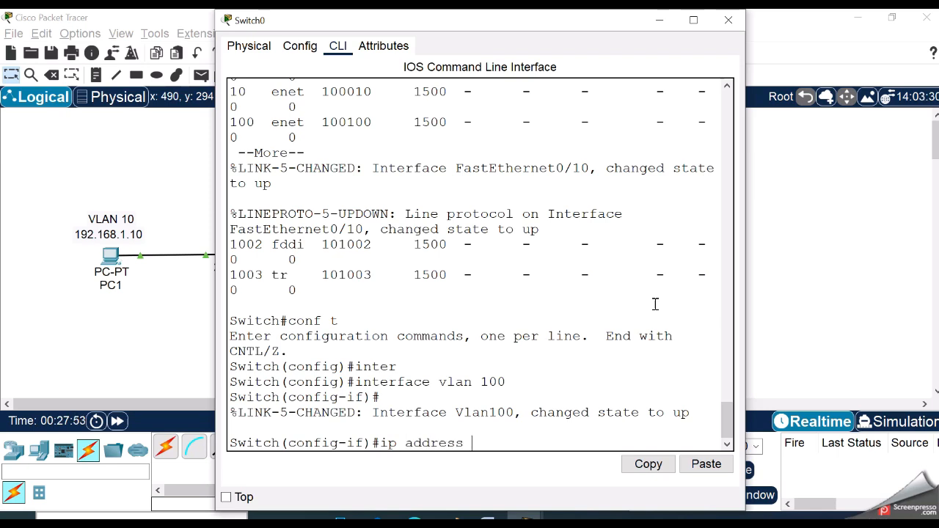
type("192.168.100.2 255.255.255.0")
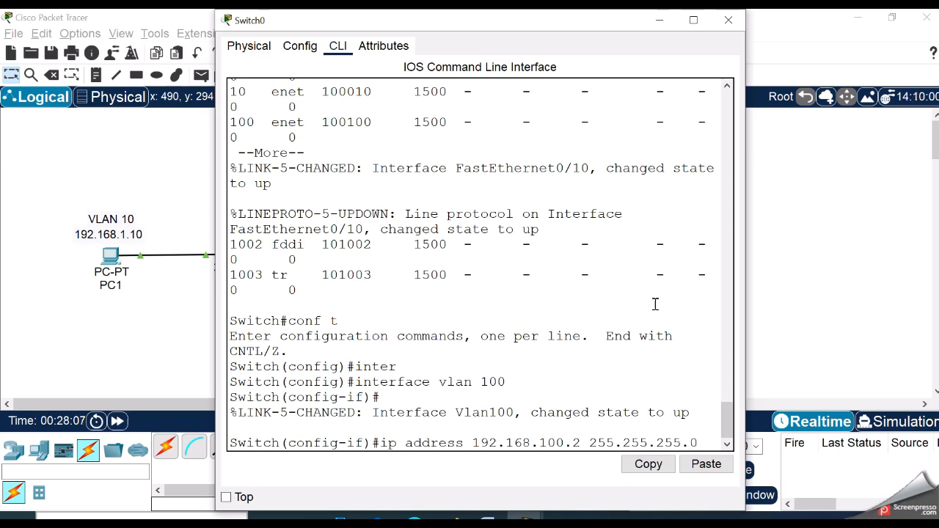
key("Return")
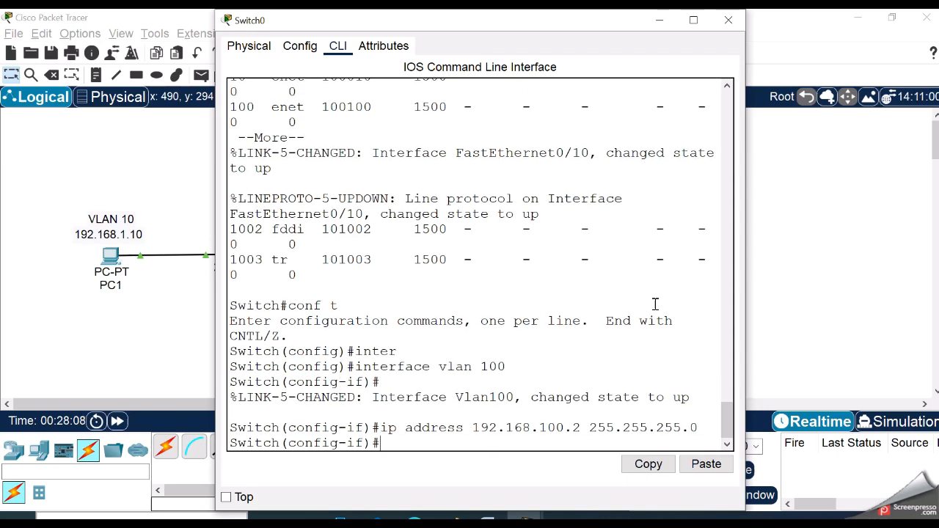
type("no shut")
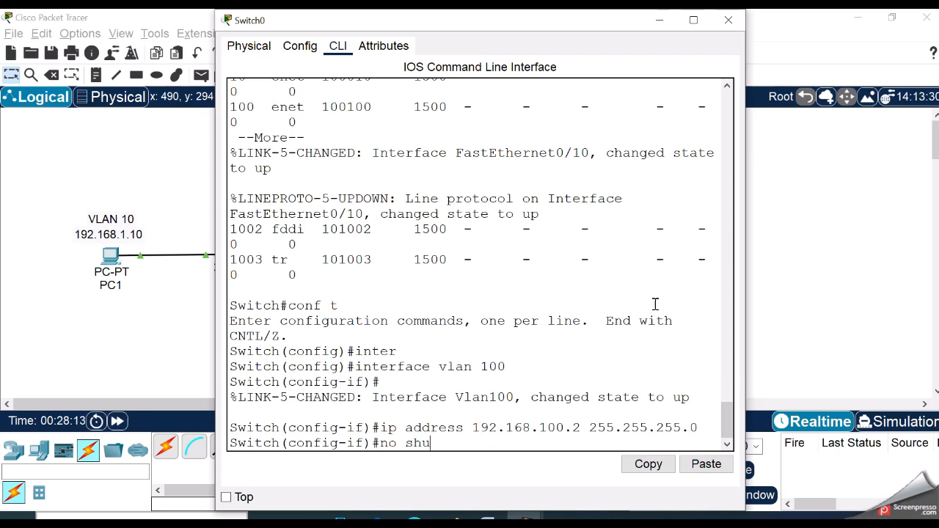
key("Return")
type("exit")
key("Return")
Step: Enter interface fastEthernet 0/10 and set the port to access mode with switchport mode access
type("inter")
key("Tab")
type("fas")
key("Tab")
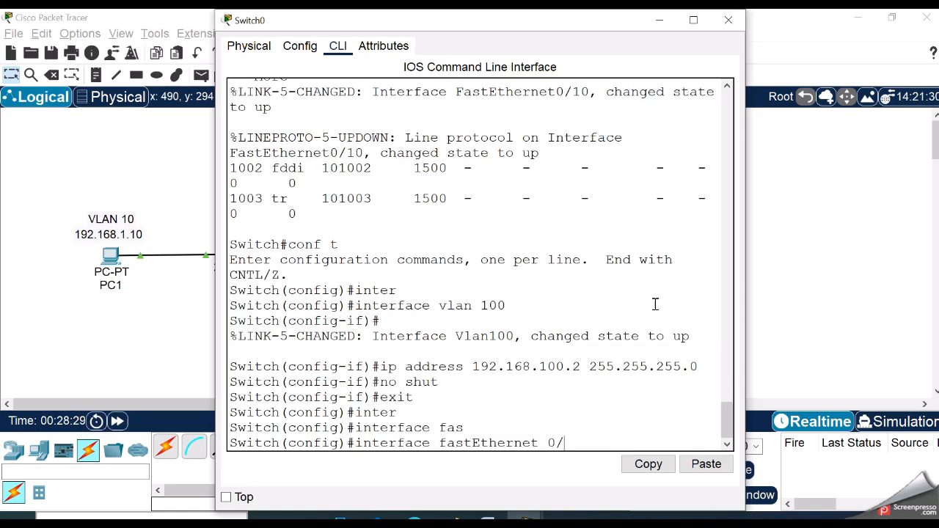
key("Return")
type("sw")
key("Tab")
type("mo")
key("Tab")
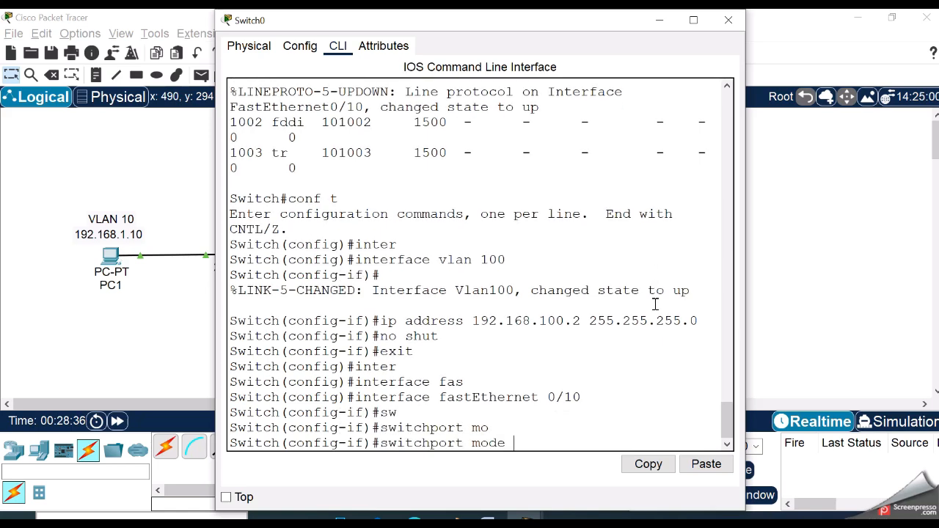
type("acc")
key("Tab")
key("Return")
Step: Assign FastEthernet 0/10 to VLAN 100 with switchport access vlan 100, and enable the port with no shut
type("sw")
key("Tab")
type("acc")
key("Tab")
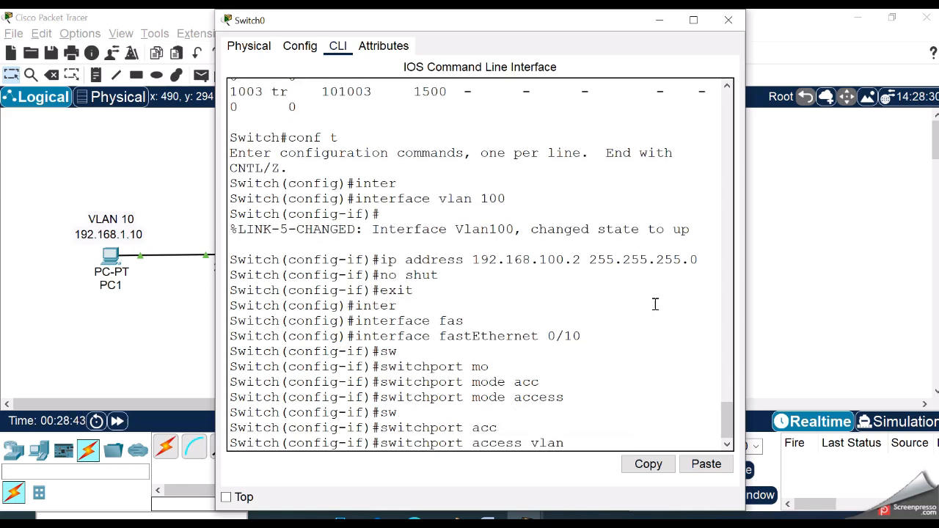
type("vlan 100")
key("Return")
type("no shut")
key("Return")
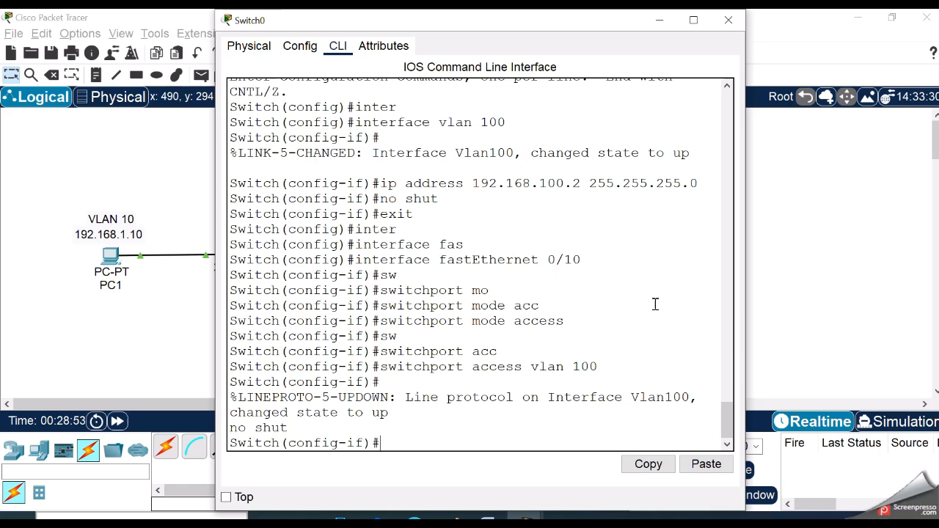
Step: Exit to privileged mode and display the switch's running configuration with sh run
type("exit")
key("Return")
type("ex")
key("Return")
key("Return")
type("sh run")
key("Return")
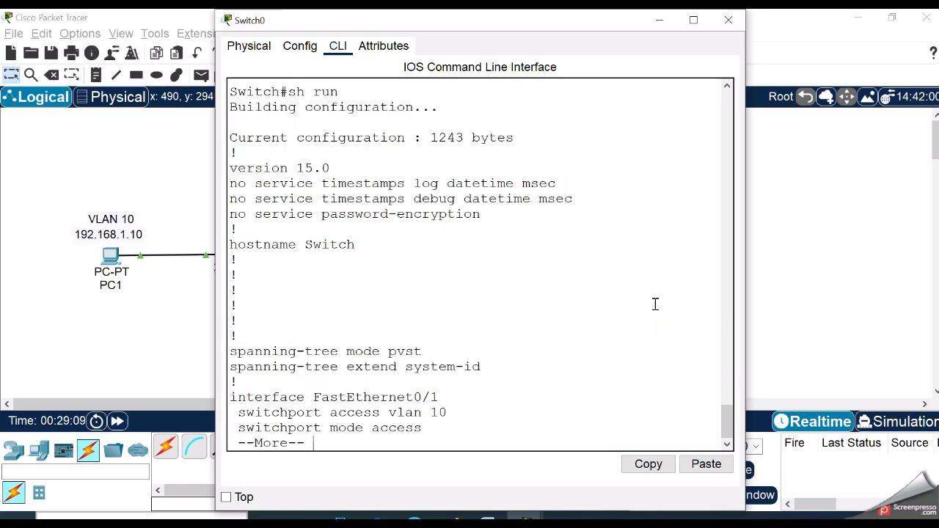
Step: Page through the running configuration and examine the FastEthernet0/10, Vlan1 and Vlan100 interface entries
key("space")
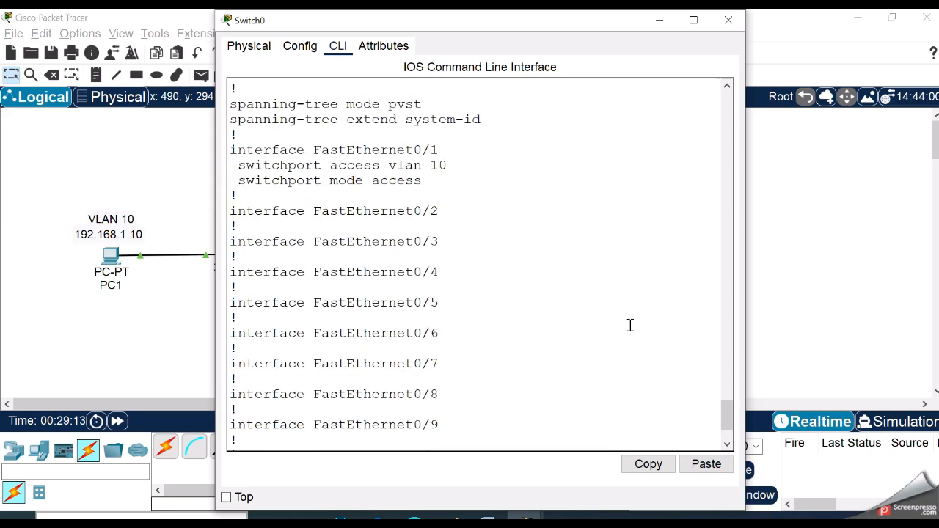
scroll(629, 325, "down", 2)
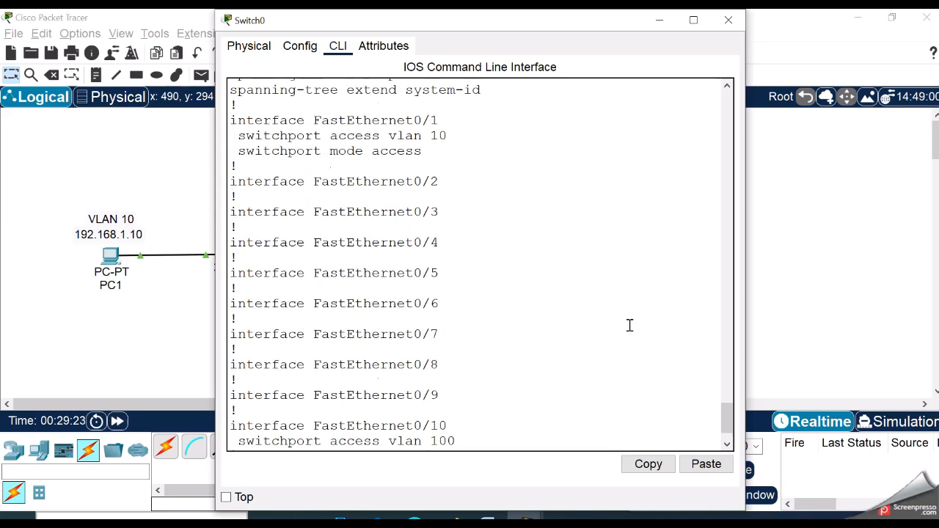
key("space")
key("space")
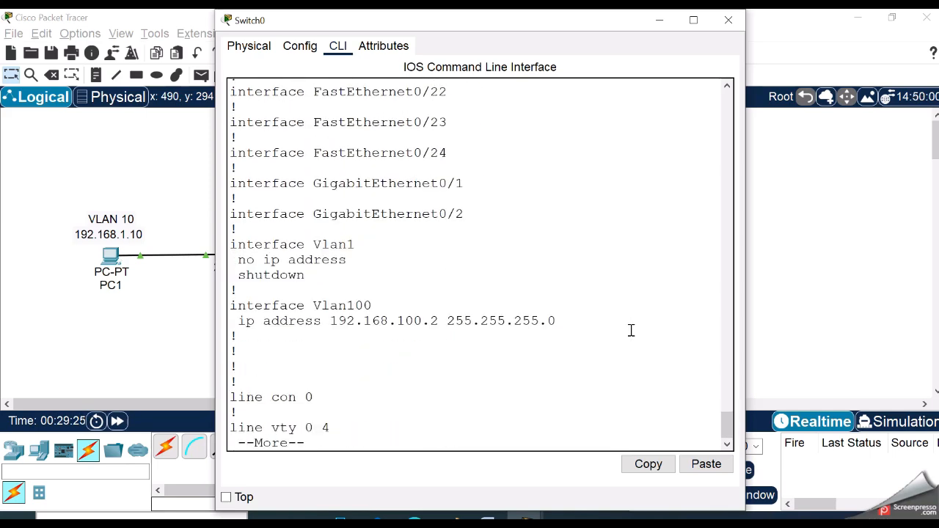
left_click_drag(237, 248, 523, 285)
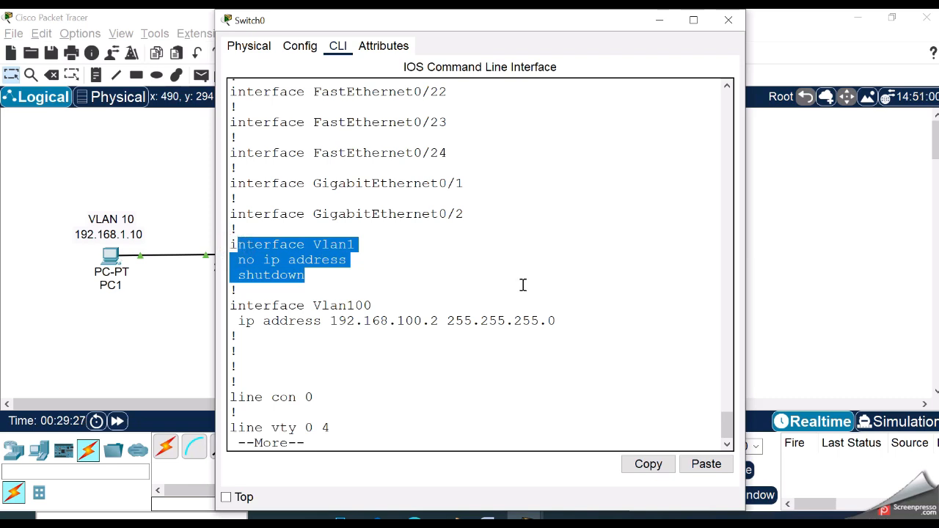
left_click(547, 275)
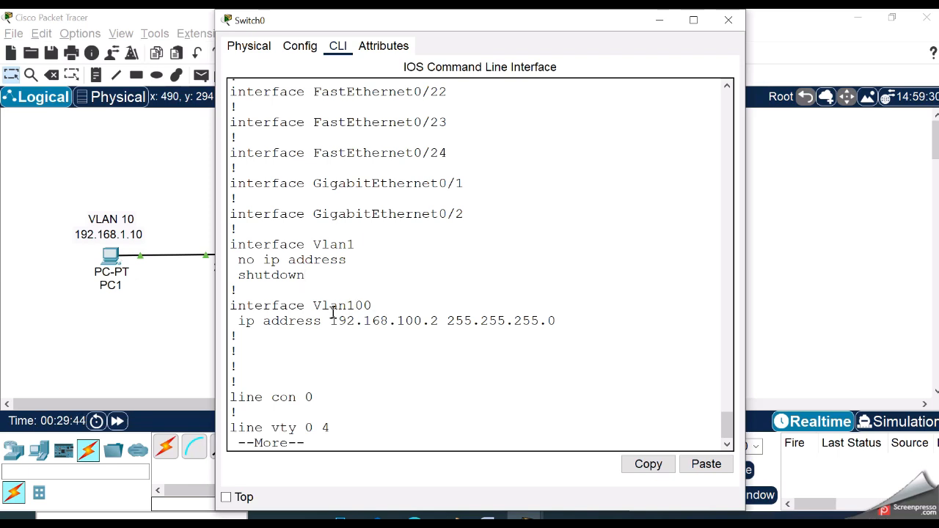
Step: Check the Vlan100 interface entry, save the configuration with wr, and close the Switch0 window
left_click_drag(233, 306, 621, 327)
left_click(646, 329)
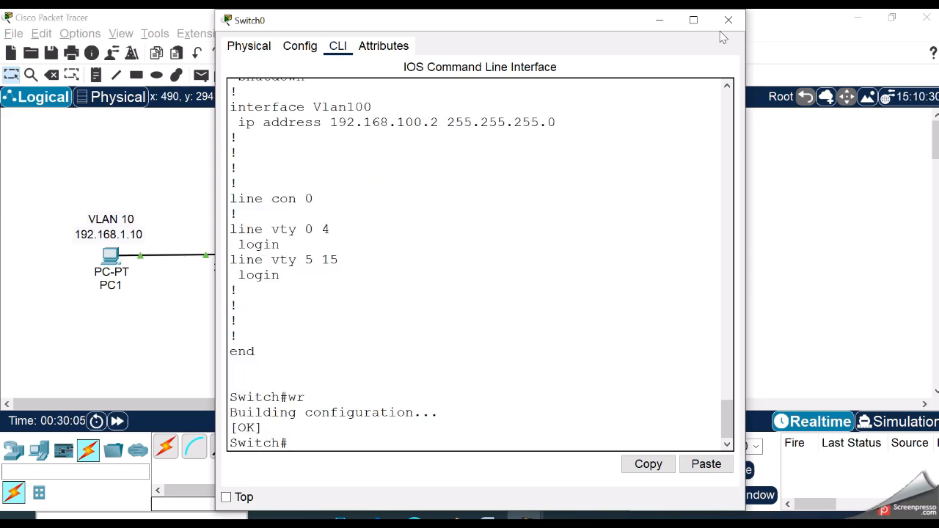
left_click(729, 20)
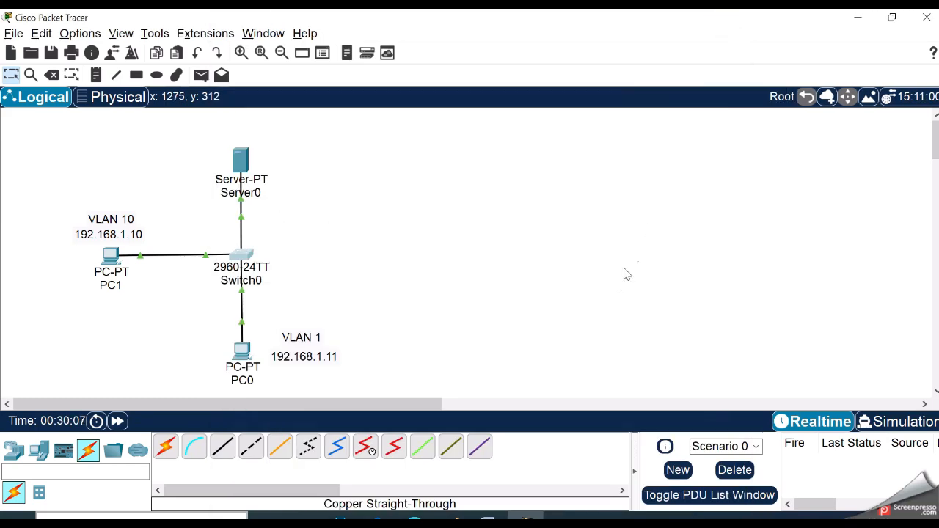
Step: Add a second 2960 switch to the workspace, to the right of Switch0
left_click(13, 450)
left_click(39, 492)
left_click(166, 447)
left_click(399, 260)
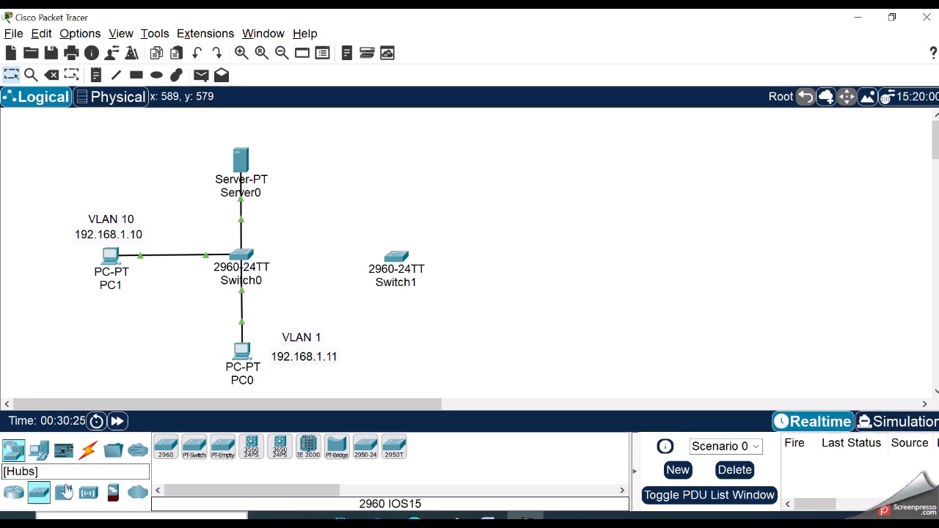
Step: Place two PCs in the workspace, one below and one above the new switch
left_click(39, 450)
left_click(166, 446)
left_click(404, 350)
left_click(165, 447)
left_click(392, 154)
Step: Connect Switch1's FastEthernet0/1 port to PC3 with a copper cross-over cable
left_click(87, 450)
left_click(251, 446)
left_click(396, 261)
left_click(470, 34)
left_click(400, 180)
left_click(455, 235)
Step: Connect Switch1's FastEthernet0/2 port to PC2 with a copper cross-over cable
left_click(251, 447)
left_click(395, 273)
left_click(513, 31)
left_click(400, 348)
left_click(424, 405)
Step: Link Switch0 to Switch1's GigabitEthernet0/1 port with a copper cross-over cable
left_click(251, 447)
left_click(242, 258)
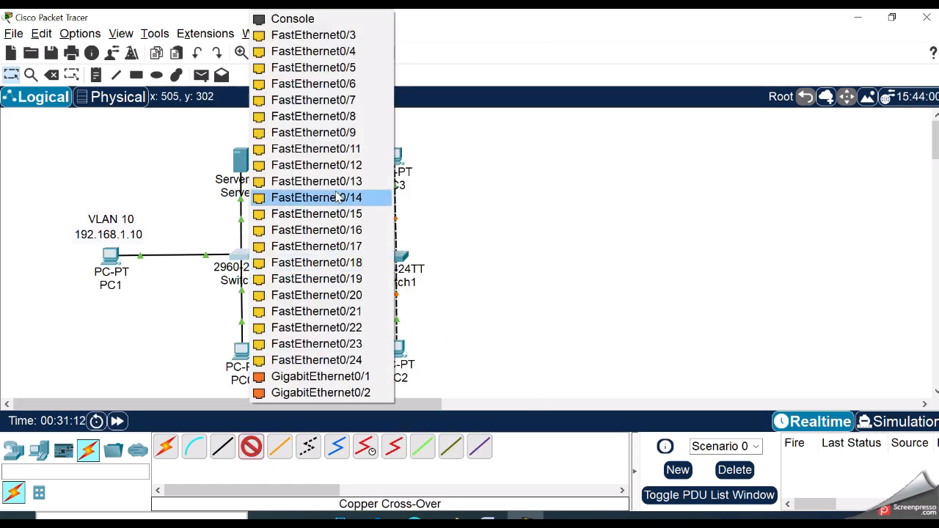
left_click(304, 197)
left_click(397, 258)
left_click(454, 309)
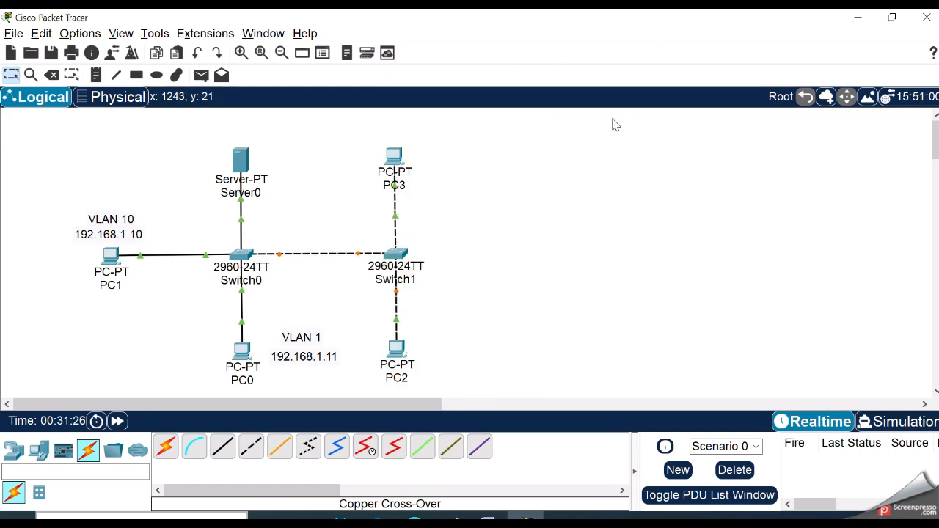
Step: Give PC3 the static IPv4 address 192.168.10.3 with subnet mask 255.255.255.0, and close its window
left_click(394, 160)
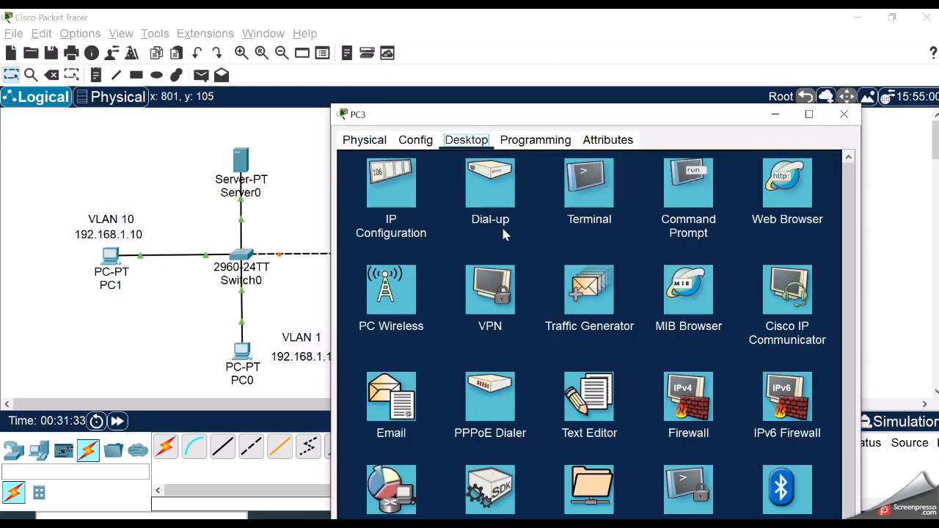
left_click(390, 189)
left_click(558, 236)
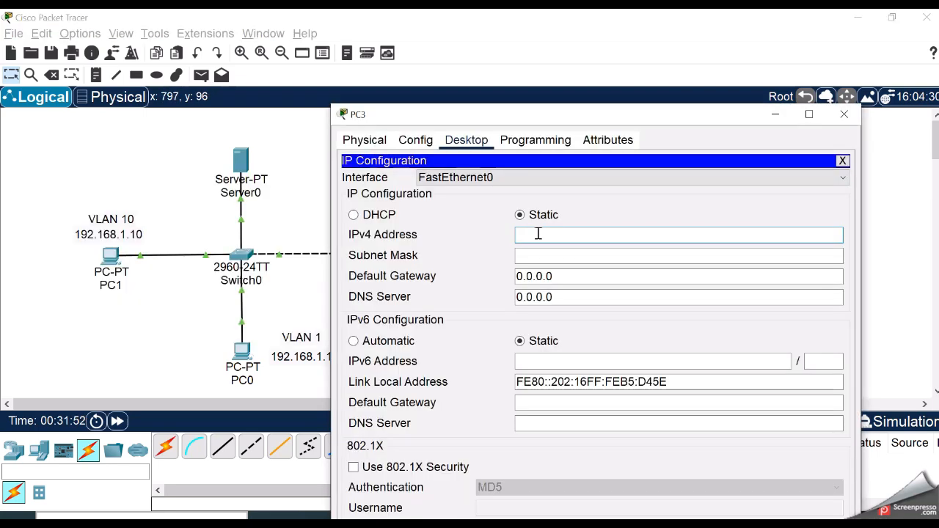
left_click(538, 233)
type("192.1")
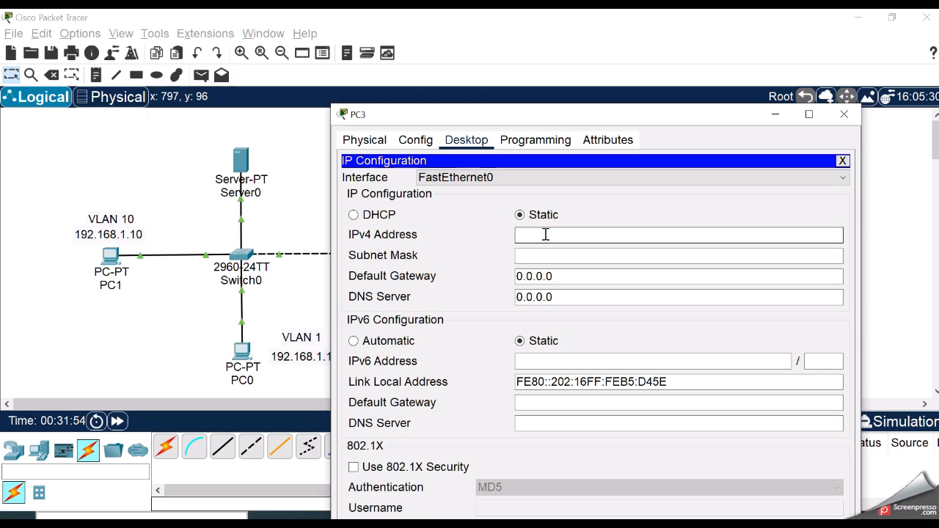
type("68.10.3")
left_click(553, 255)
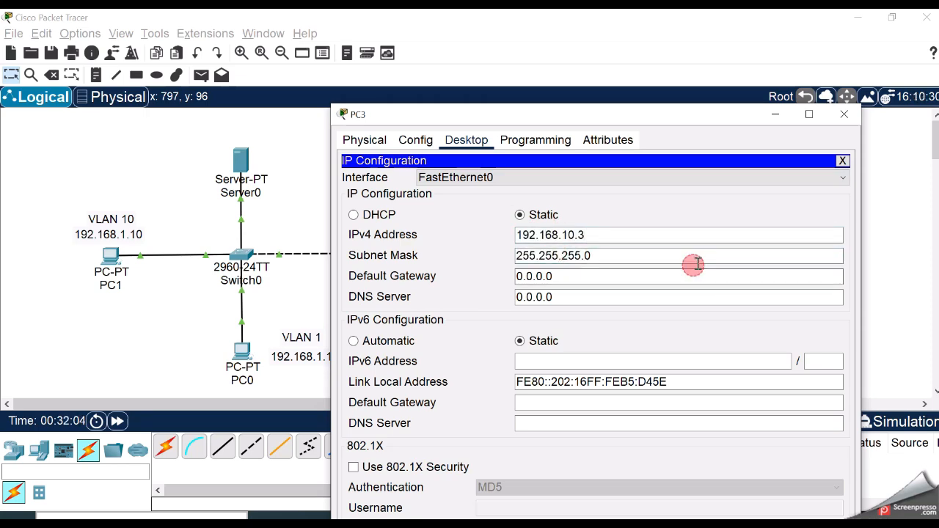
left_click(842, 160)
left_click(847, 116)
Step: Give PC2 the static IPv4 address 192.168.1.3 with subnet mask 255.255.255.0, and close its window
left_click(389, 350)
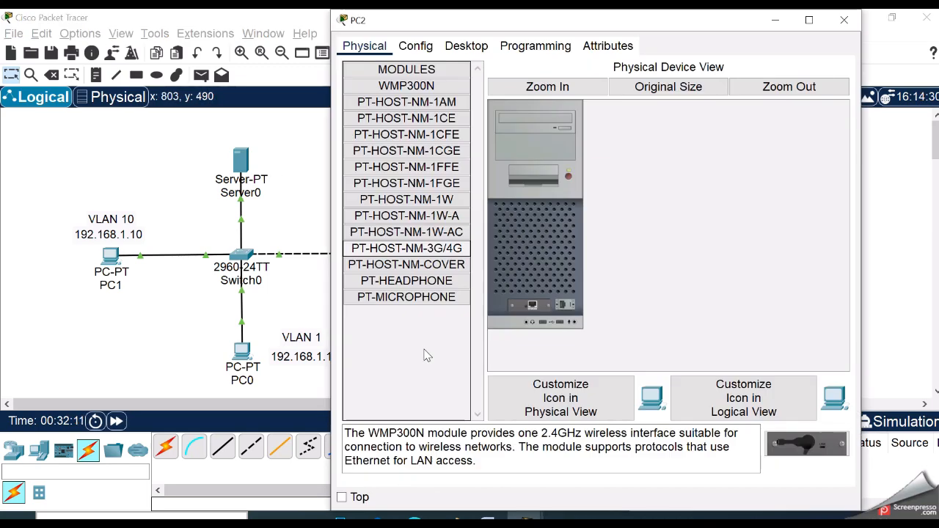
left_click(465, 46)
left_click(390, 95)
left_click(538, 144)
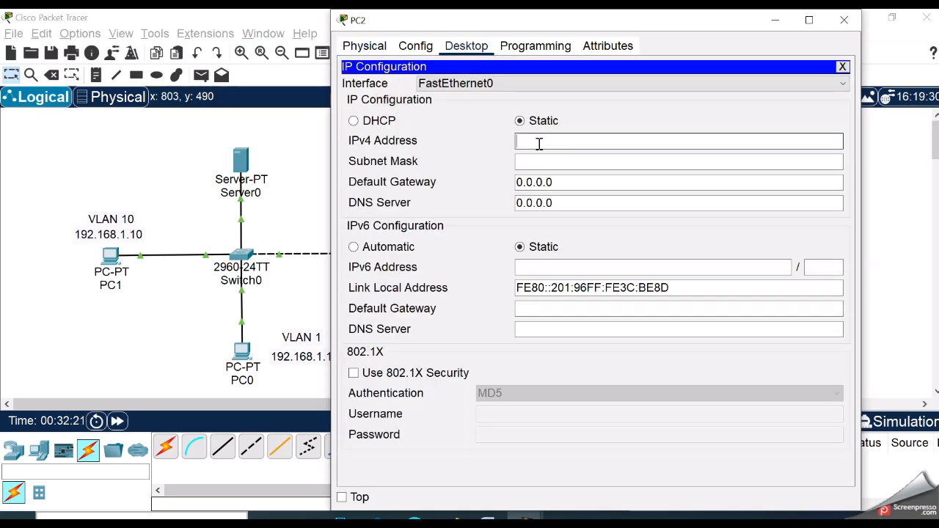
type("192.168.")
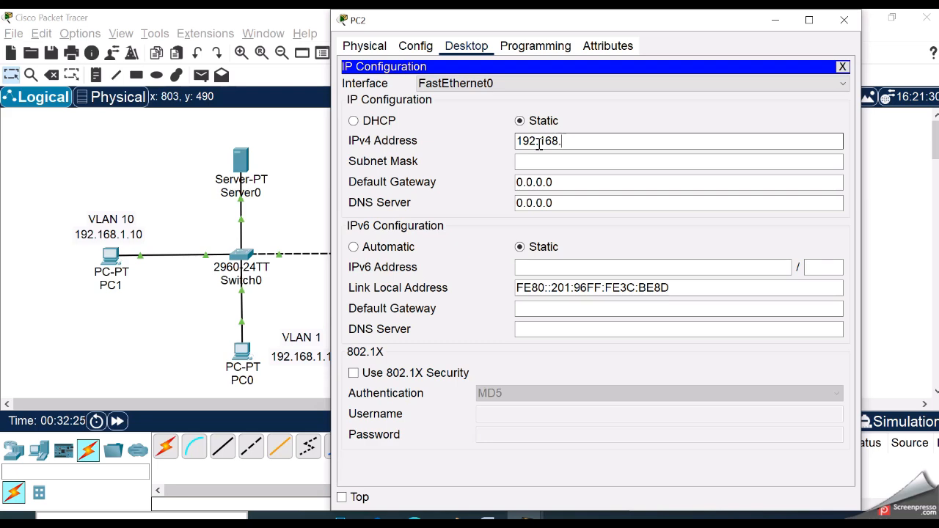
type("1.3")
left_click(568, 160)
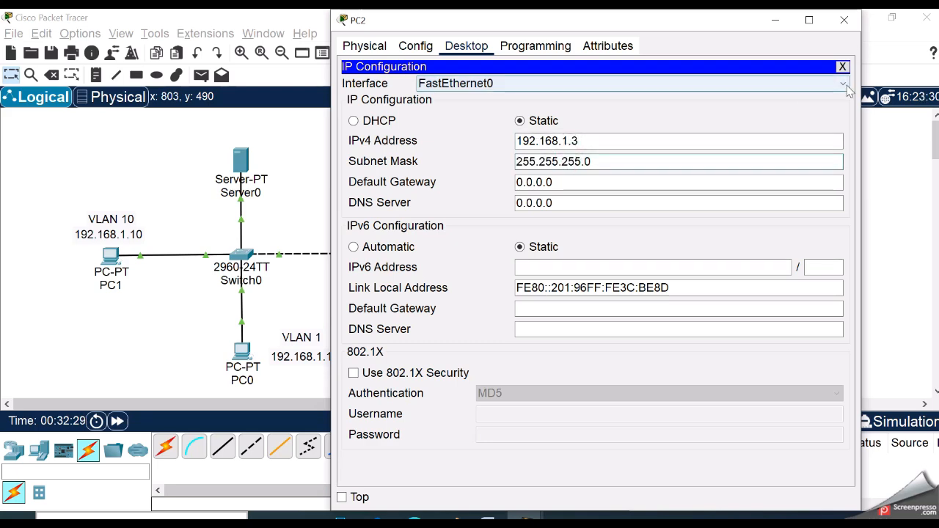
left_click(842, 67)
left_click(844, 20)
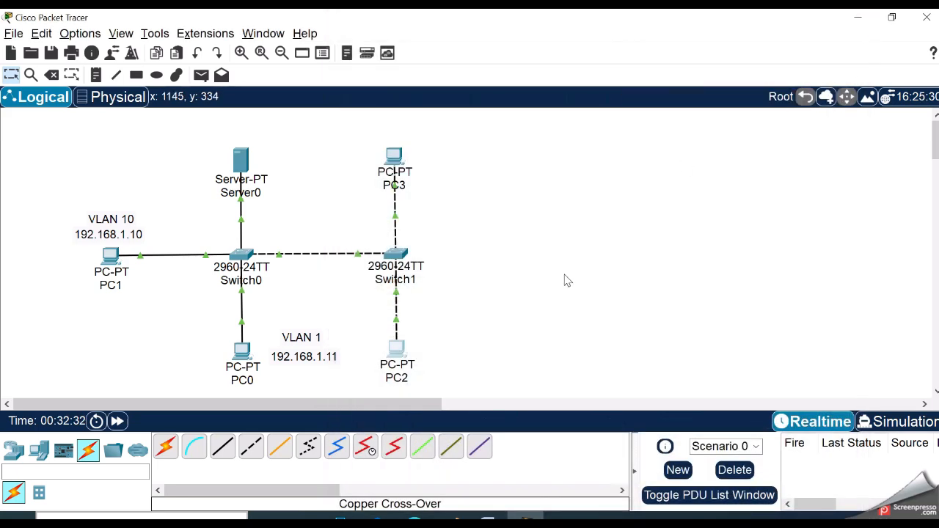
Step: Place the notes 192.168.10.3 beside PC3 and 192.168.1.3 beside PC2
left_click(96, 76)
left_click(318, 156)
type("192.168.10.3")
left_click(332, 208)
left_click(426, 349)
type("192.168.1.3")
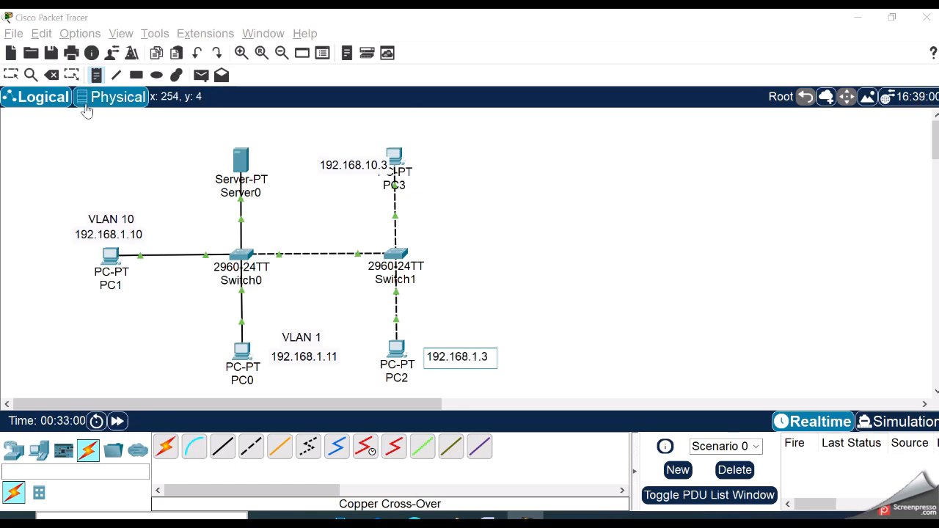
Step: Add the note VLAN 10 above PC3's address label and VLAN 1 above PC2's address label
left_click(332, 143)
type("VLAN 10")
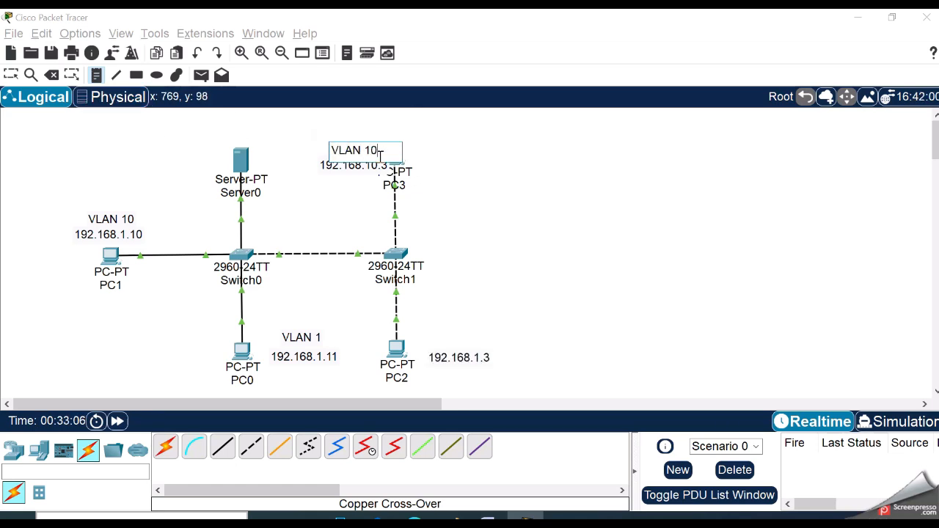
left_click(452, 332)
type("VLAN 1")
key("Escape")
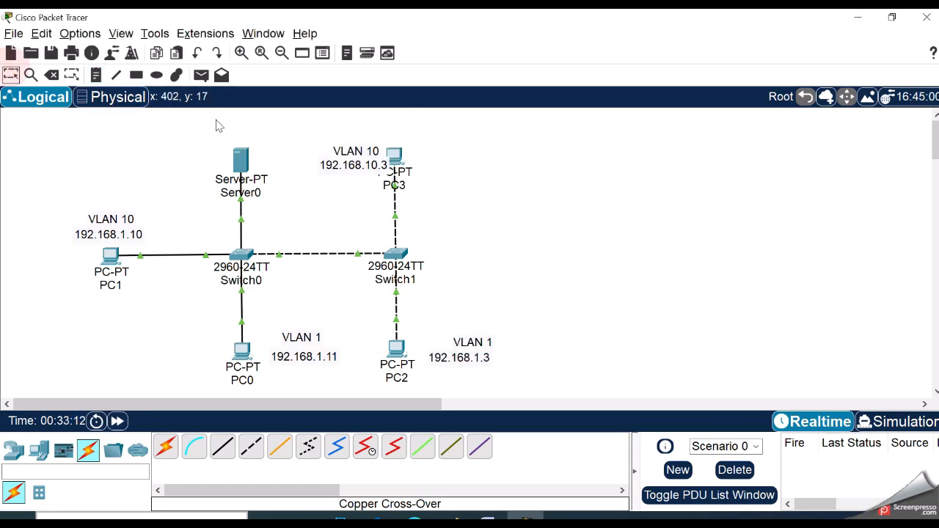
Step: Reposition the VLAN and address notes so they sit neatly beside PC3 and PC2
mouse_move(345, 162)
left_mouse_down()
mouse_move(330, 164)
mouse_move(330, 152)
left_mouse_up()
left_click(452, 368)
left_click_drag(470, 346, 456, 340)
left_click_drag(459, 354, 458, 352)
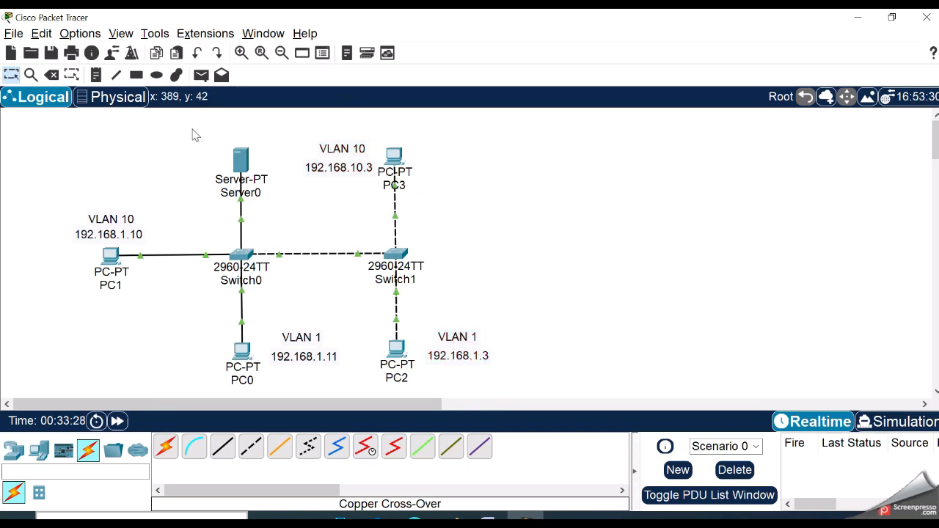
Step: Add a note reading "Managemnet VLAN" and 192.168.100.10 for Server0 and move it to the server's left
left_click(96, 75)
left_click(156, 153)
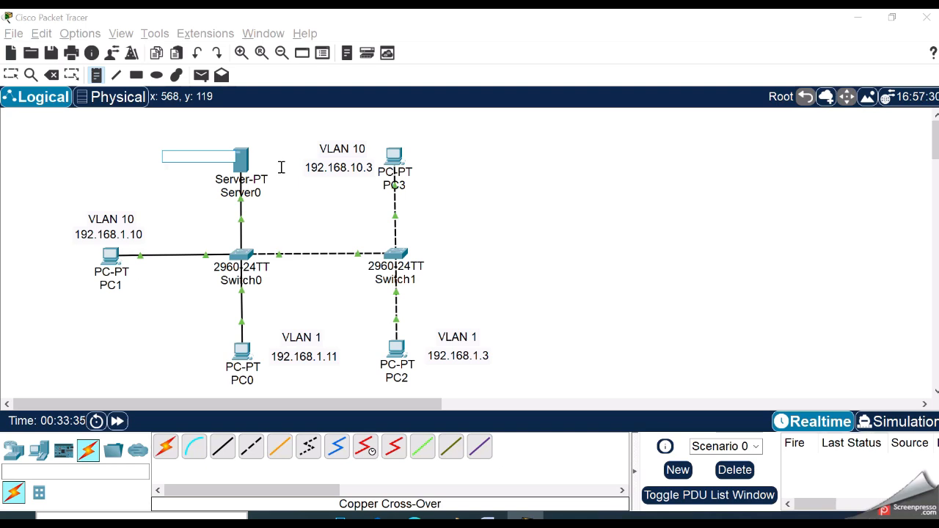
type("Managemnet")
key("Return")
type("VLAN")
key("Return")
type("192.168.100.10")
left_click(193, 121)
left_click(11, 75)
left_click_drag(197, 160, 142, 152)
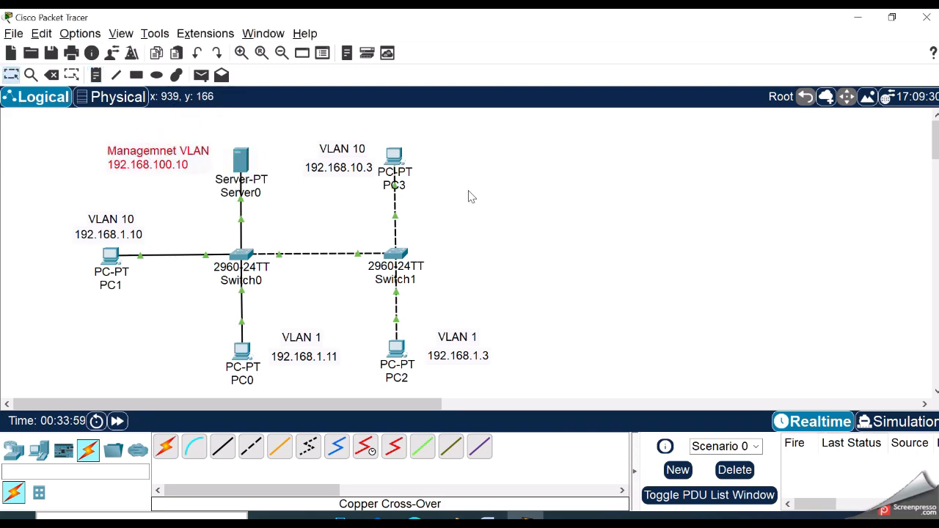
Step: Open the Switch1 command line and enter global configuration mode with en and conf t
left_click(397, 255)
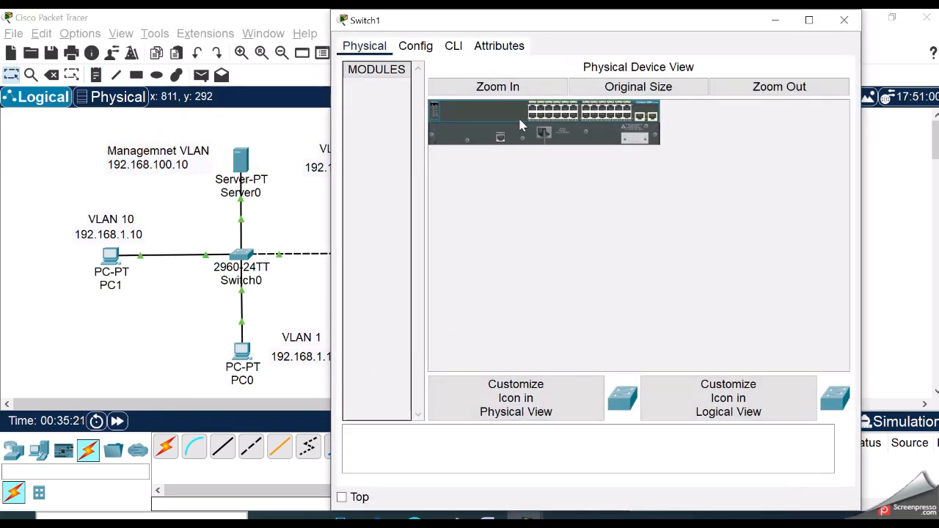
left_click(453, 47)
key("Return")
key("Return")
key("Return")
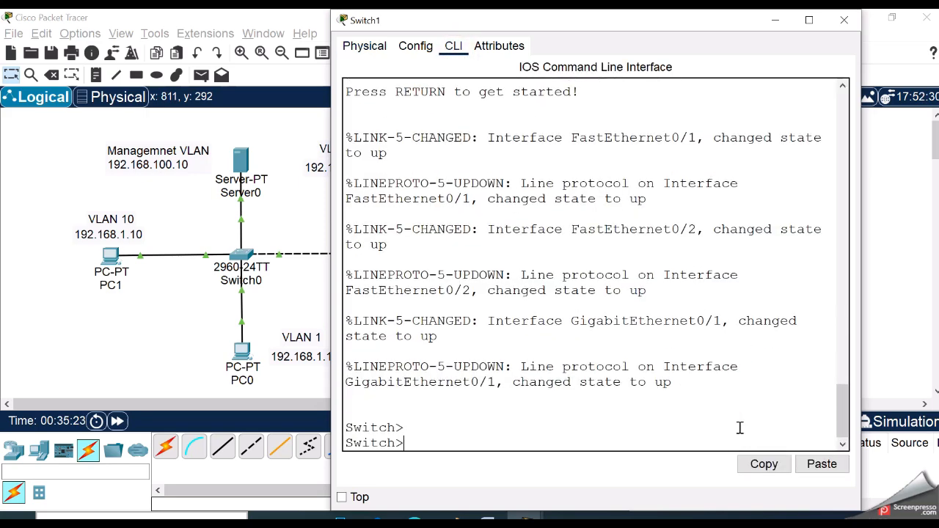
type("en")
key("Return")
type("conf t")
key("Return")
Step: Create VLAN 10 on Switch1, name it HR, and exit VLAN configuration
type("vlan 10")
key("Return")
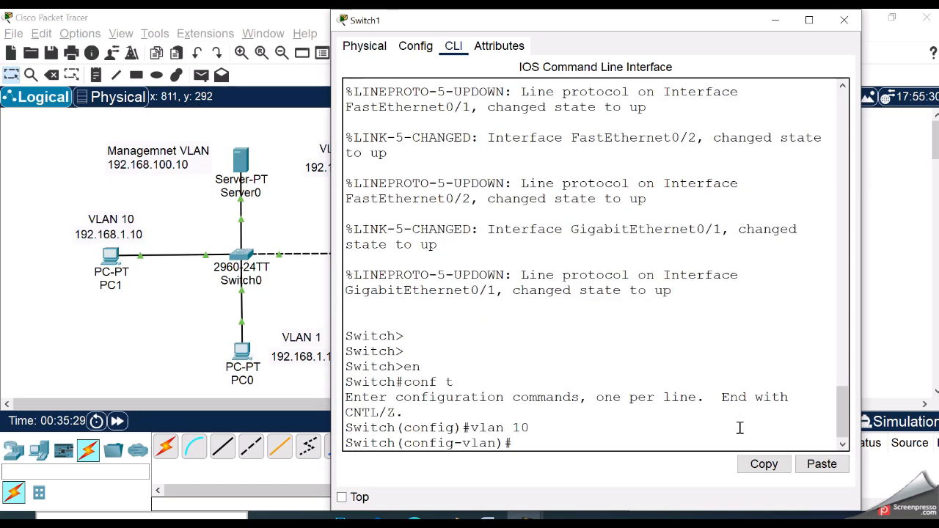
type("name HR")
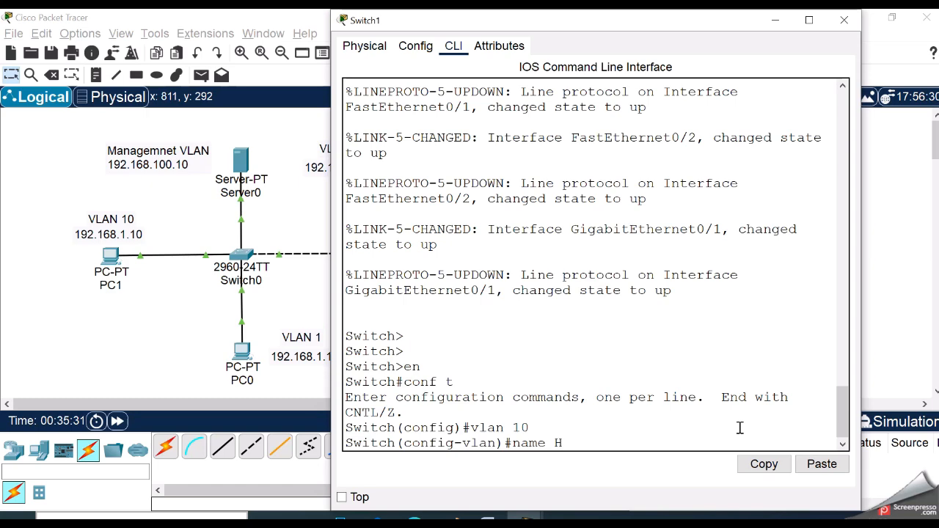
key("Return")
type("exit")
key("Return")
Step: Enter interface configuration for fastEthernet 0/1 on Switch1
type("inter")
key("Tab")
type("v")
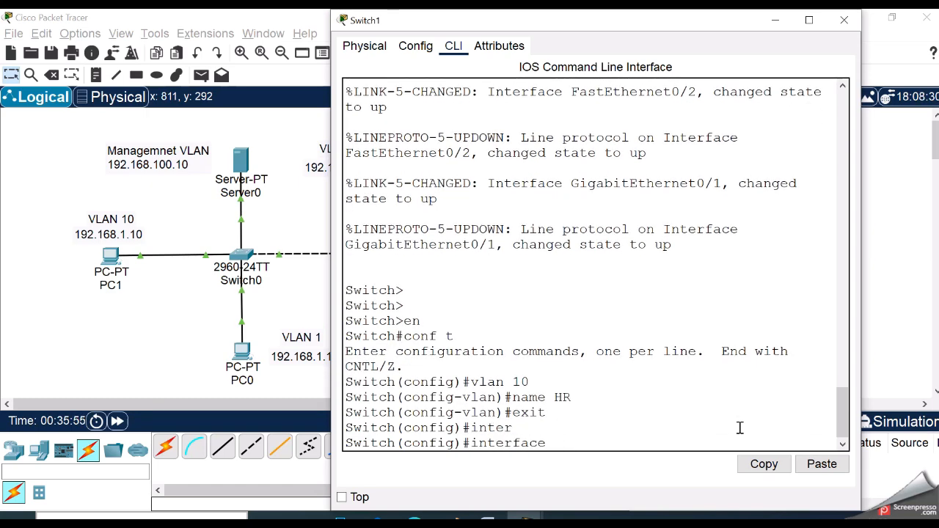
type("fas")
key("Tab")
type("0/1")
key("Return")
Step: Set Switch1's FastEthernet 0/1 to access mode with switchport mode access
type("switchport")
key("Tab")
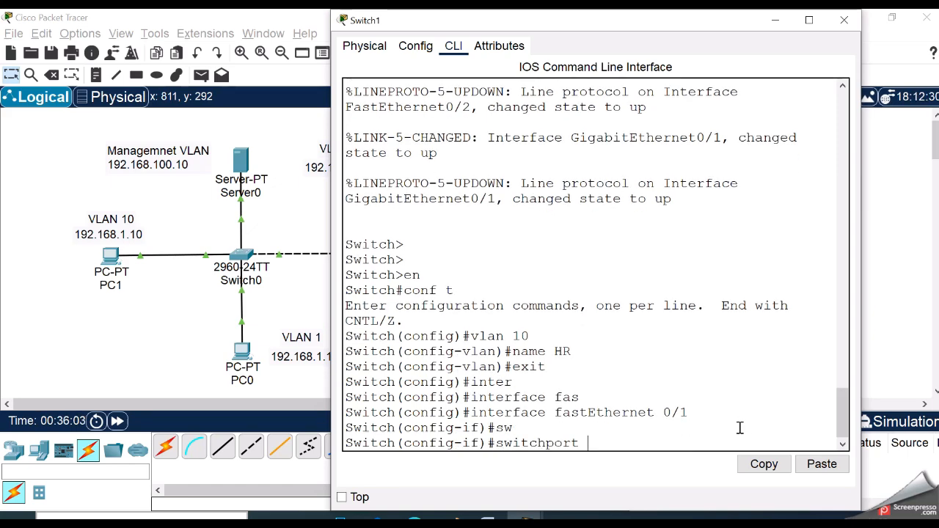
type("mo")
key("Tab")
type("acc")
key("Tab")
key("Return")
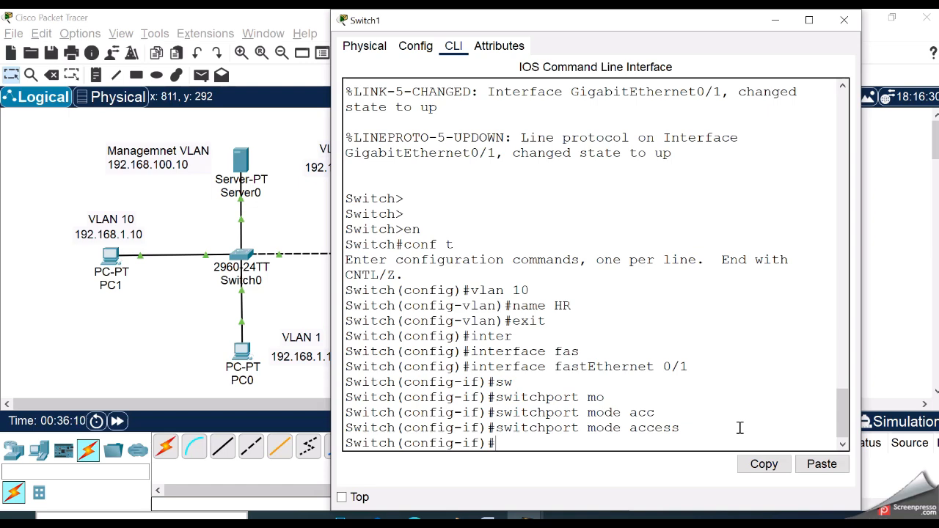
Step: Assign Switch1's FastEthernet 0/1 to VLAN 10 with switchport access vlan 10, and enable the port with no shut
type("sw")
key("Tab")
type("acc")
key("Tab")
type("vlan 10")
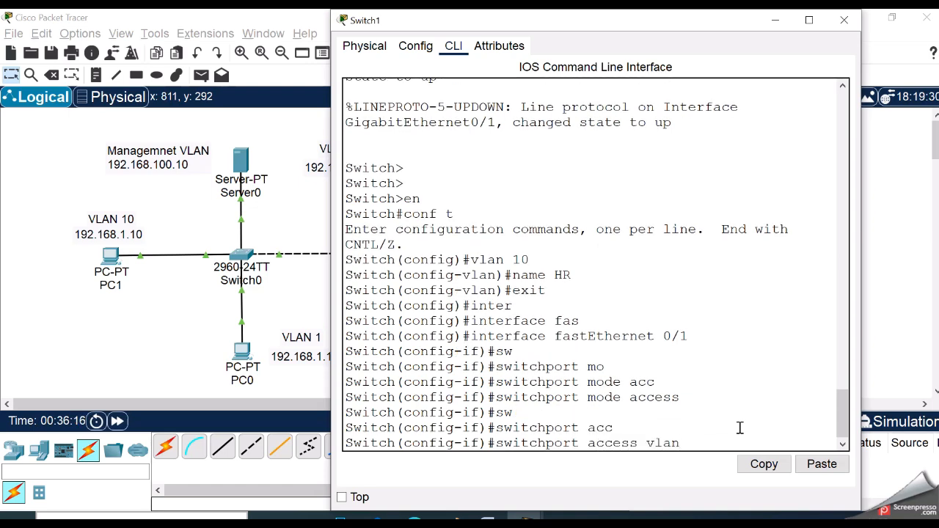
key("Return")
type("no shut")
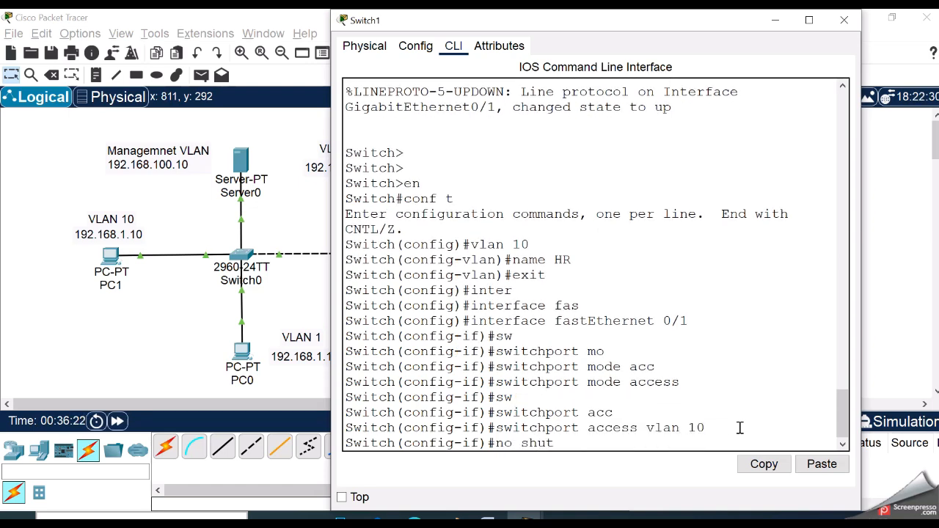
key("Return")
Step: Return to privileged mode on Switch1 and save the configuration with wr
type("exit")
key("Return")
type("end")
key("Return")
type("wr")
key("Return")
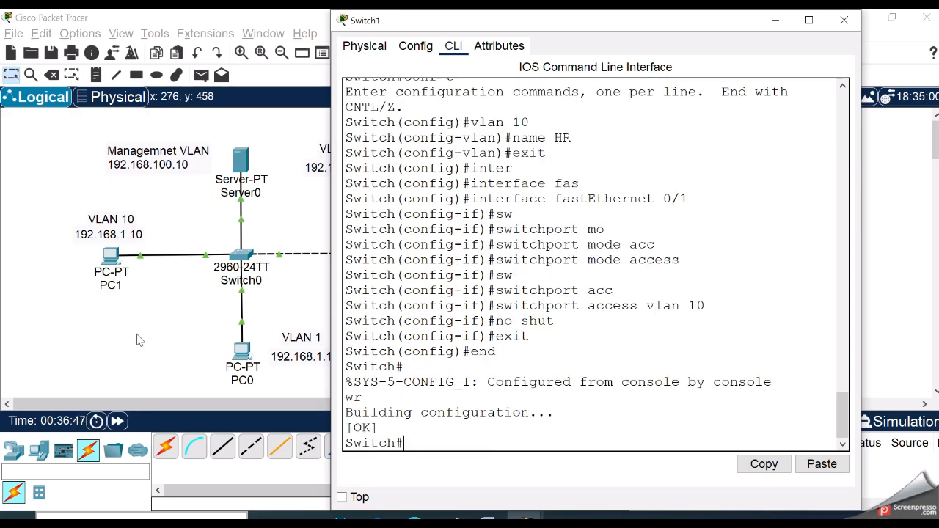
Step: Leave the Switch1 window and change the address note above PC1 to 192.168.10.2
left_click(132, 300)
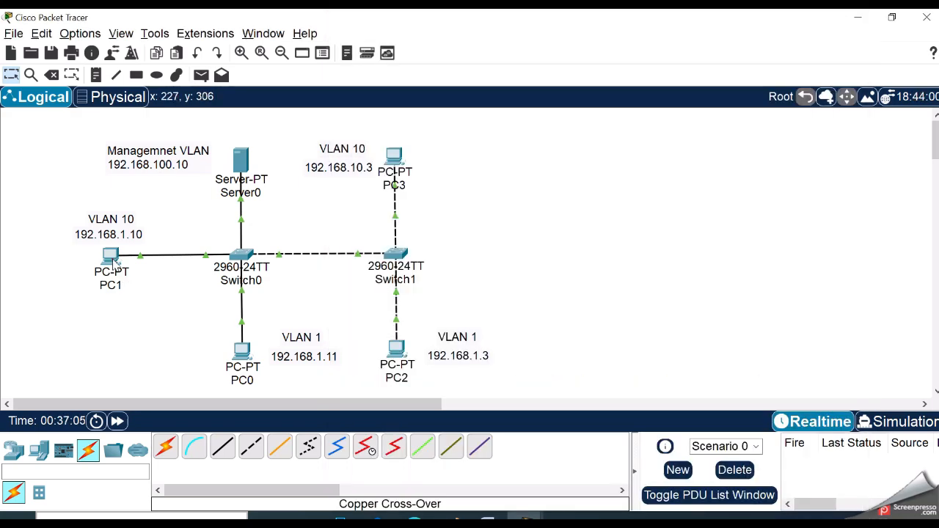
left_click(110, 254)
left_click(392, 108)
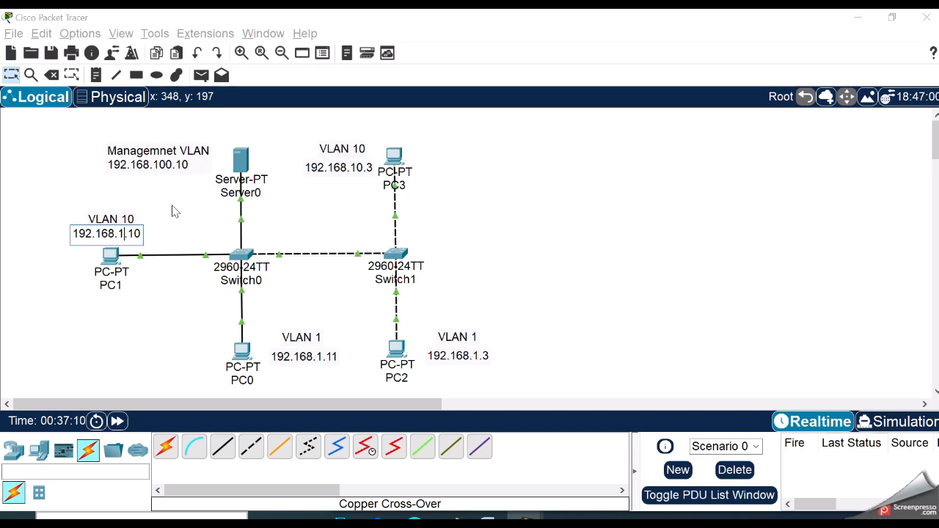
type("0")
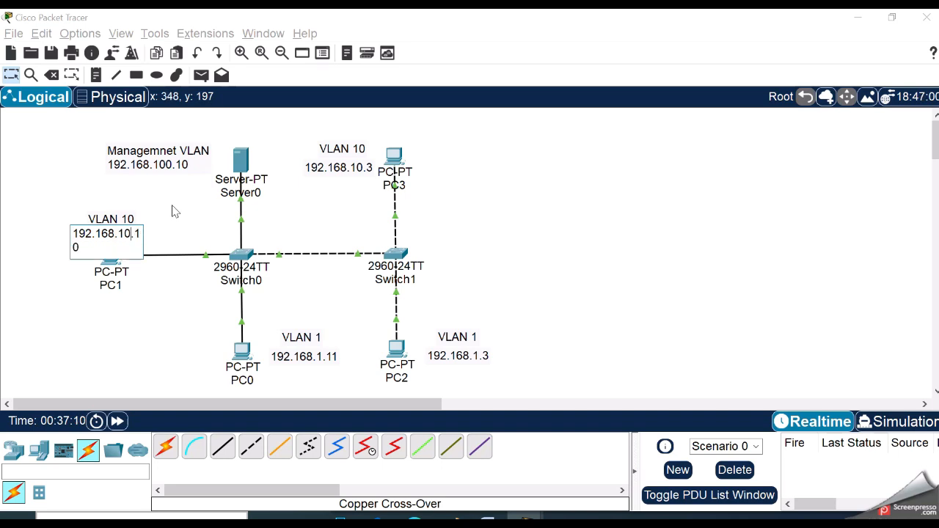
key("BackSpace")
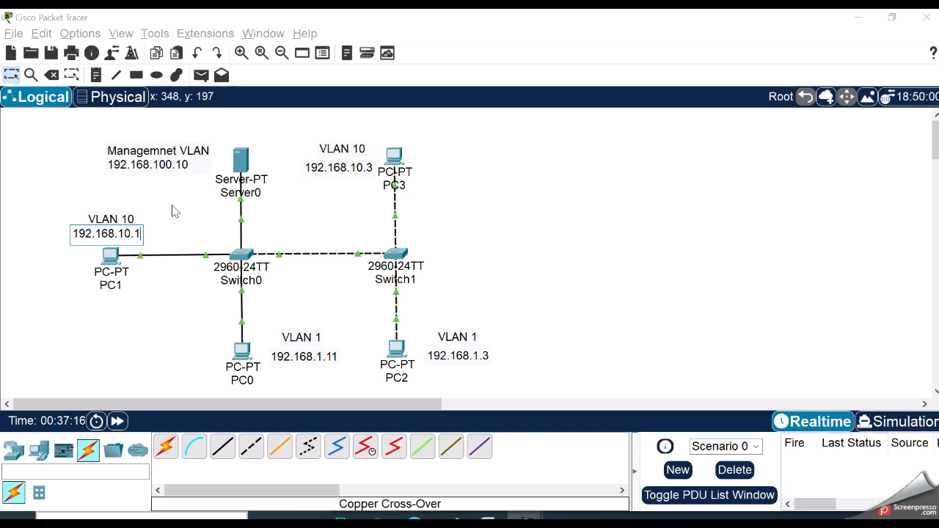
left_click(175, 212)
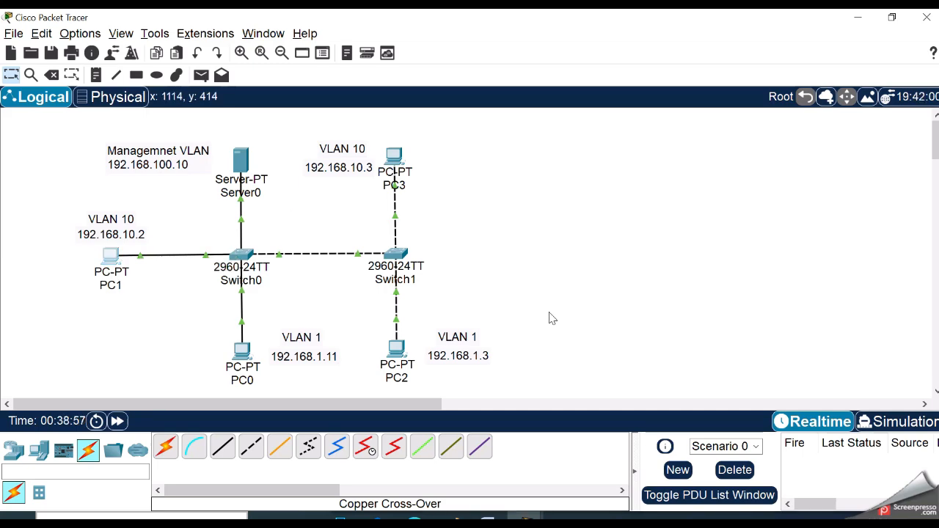
Step: Ping 192.168.1.3 from PC0's command prompt to test connectivity within VLAN 1, and close the PC0 window
left_click(242, 352)
left_click(395, 99)
left_click(840, 66)
left_click(688, 96)
type("ping 192.168.1.3")
key("Return")
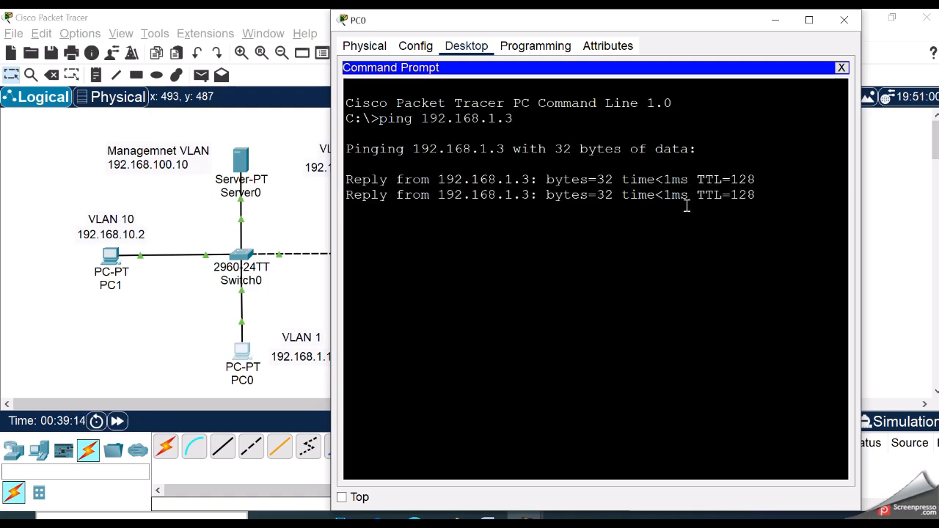
left_click(842, 68)
left_click(843, 20)
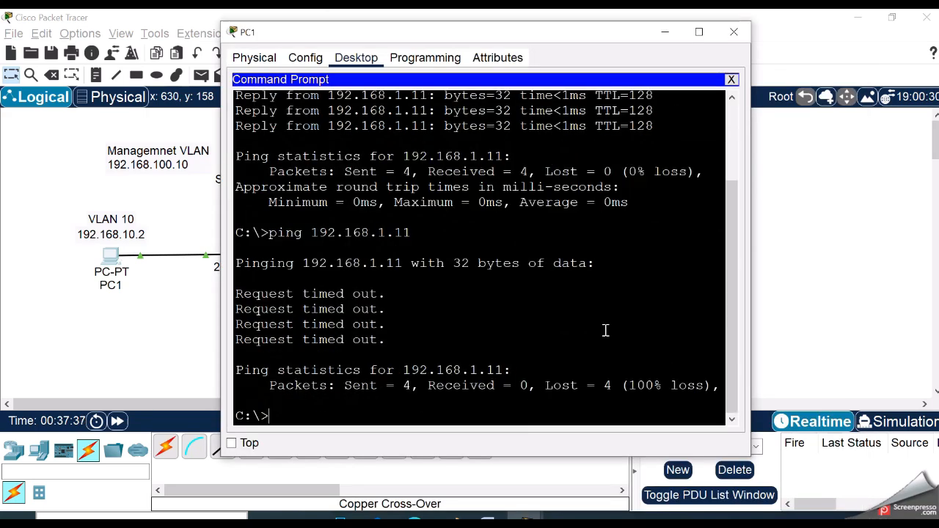
Step: Ping 192.168.10.3 twice from PC1's command prompt to test VLAN 10 across the switches, and leave the PC1 window
key("Up")
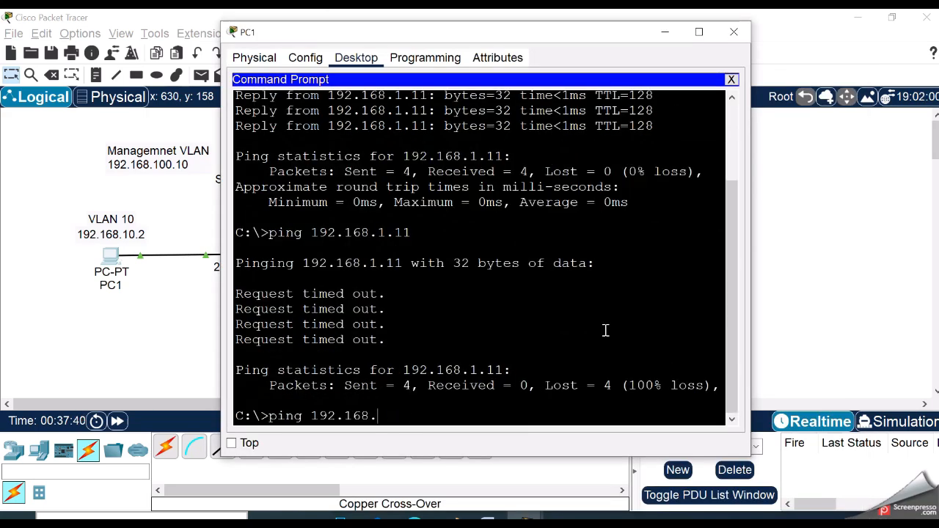
type(".3")
key("Return")
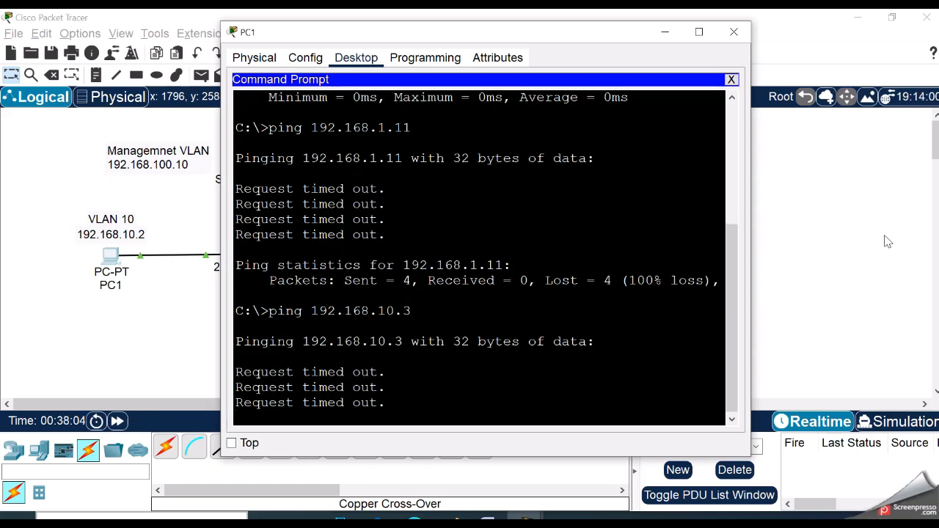
key("Up")
key("Return")
left_click(162, 324)
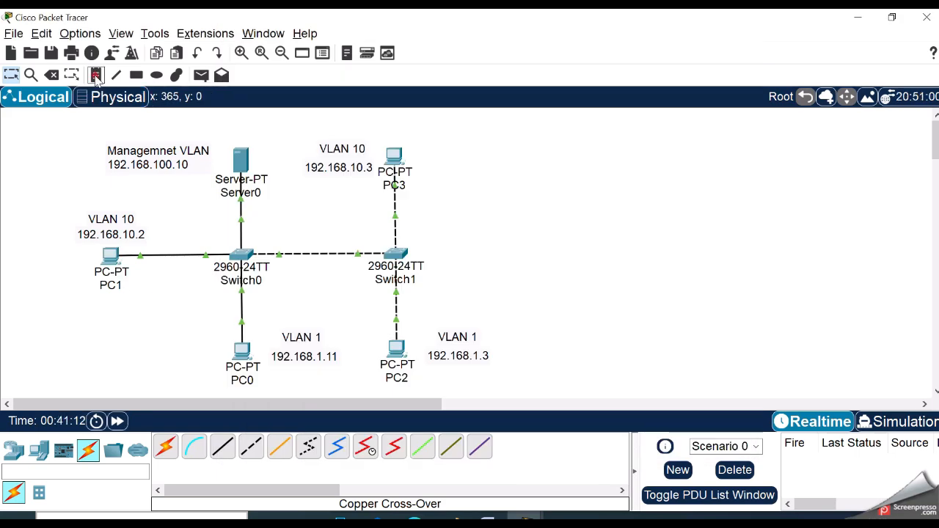
Step: Add a note reading Trunk just above the link between Switch0 and Switch1
left_click(310, 242)
type("Trunk")
key("Escape")
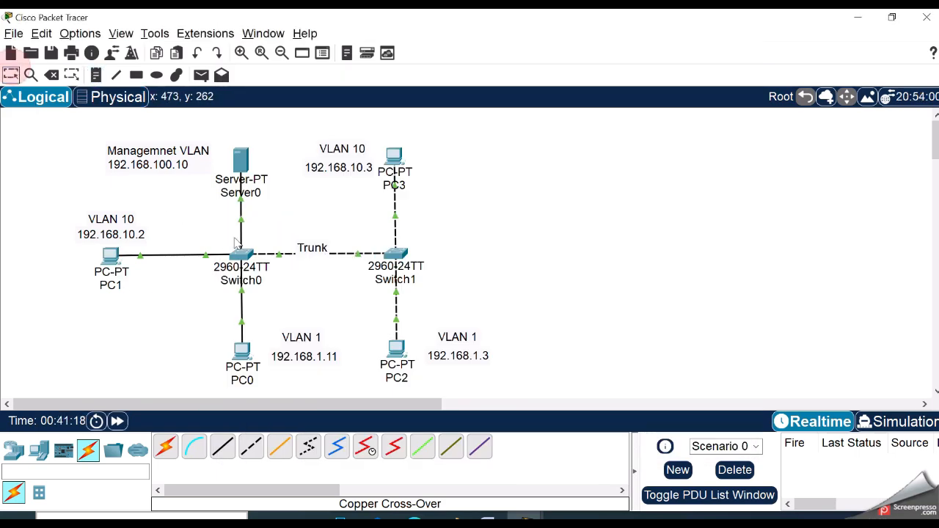
left_click(571, 235)
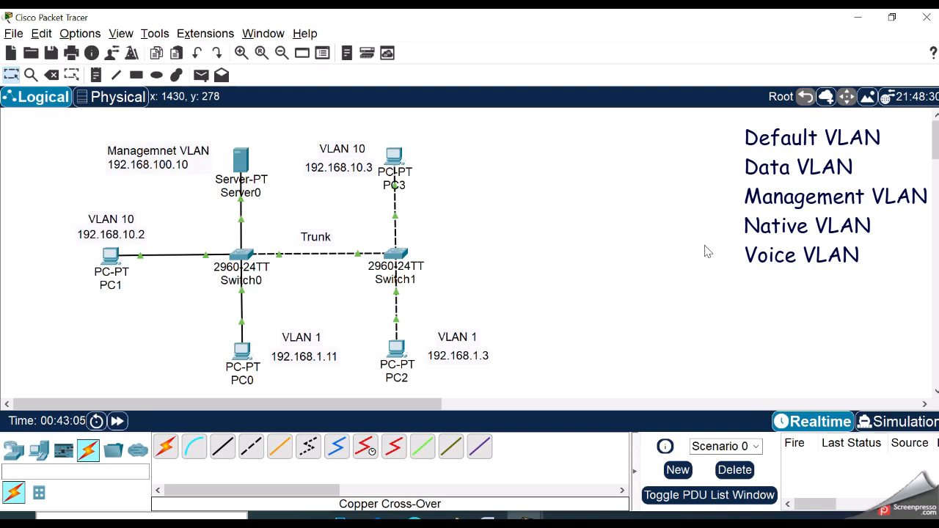
Step: Open Switch0's command line and enter global configuration mode with en and conf t
left_click(248, 254)
key("Return")
key("Return")
type("en")
key("Return")
type("conf t")
key("Return")
Step: Enter interface configuration for Switch0's uplink with interface gigabitEthernet 0/1
type("interface g")
key("Tab")
type("gi")
key("Tab")
type("0")
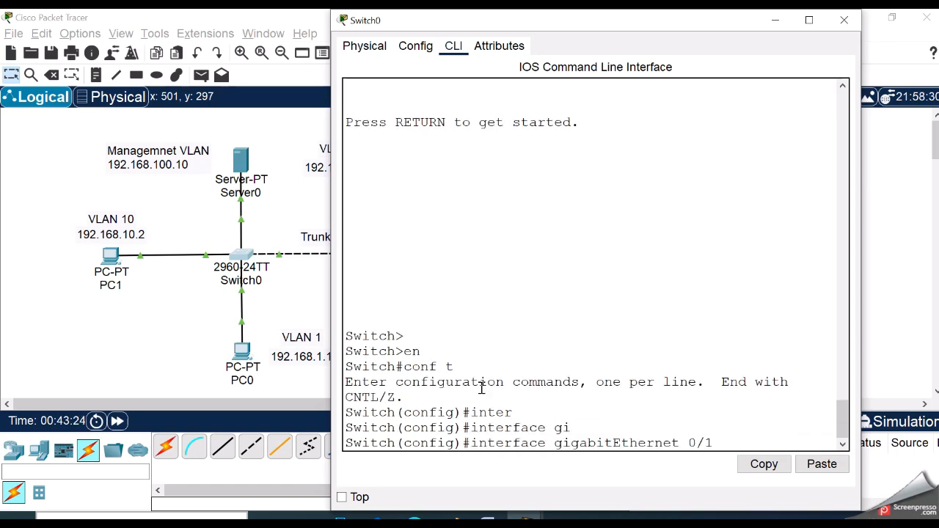
type("/1")
key("Return")
Step: Set Switch0's GigabitEthernet 0/1 to trunk mode with switchport mode trunk
type("switchport m")
key("Tab")
type("mo")
key("Tab")
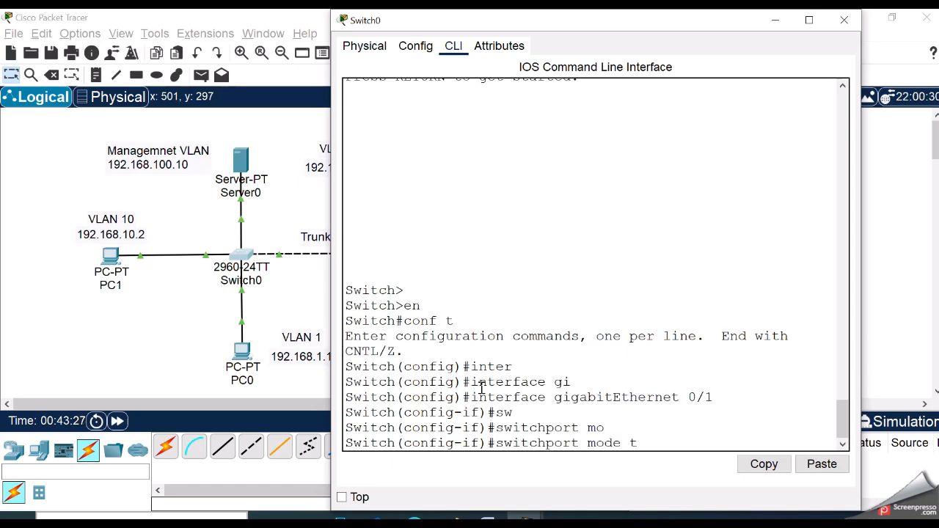
type("tr")
key("Tab")
key("Return")
key("Return")
left_click(767, 363)
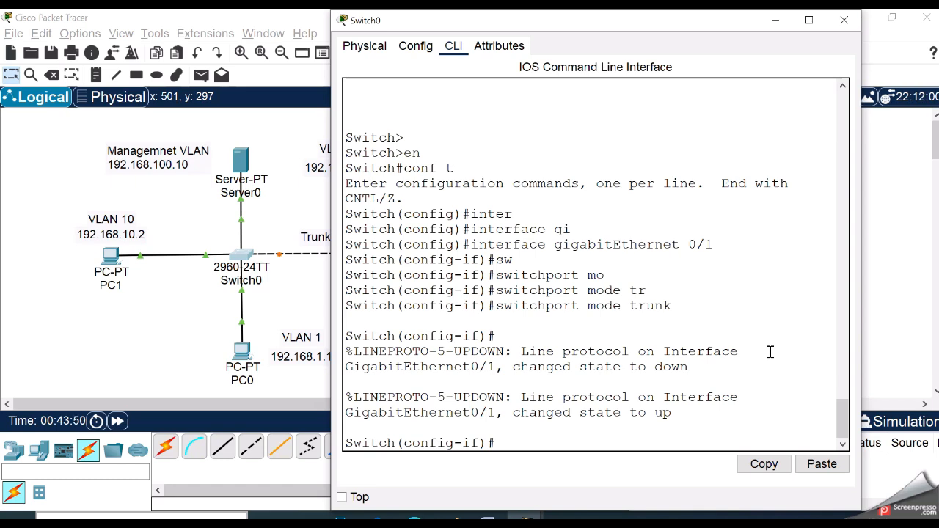
Step: Try to limit the trunk's VLANs with switchport trunk allowed vlan 1-20, 100
type("swi")
key("Tab")
type("tr")
key("Tab")
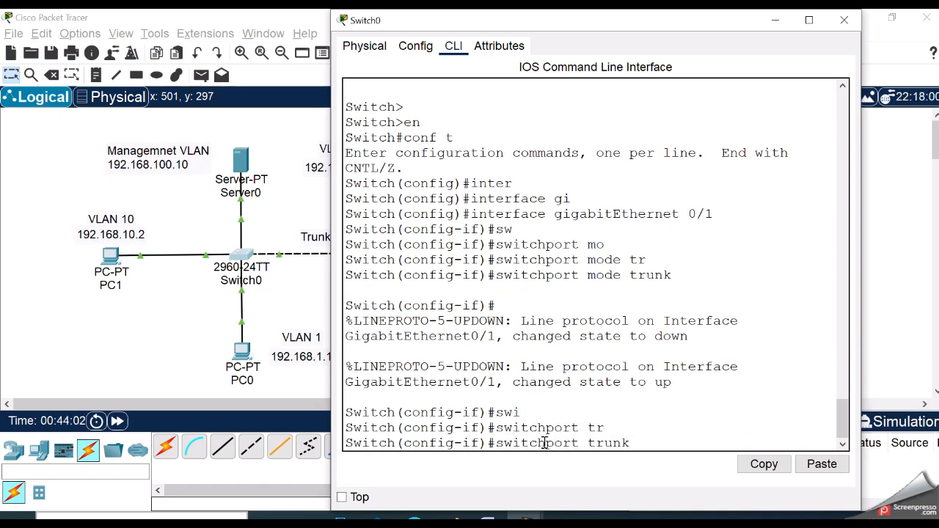
type("all")
key("Tab")
type("vla")
key("Tab")
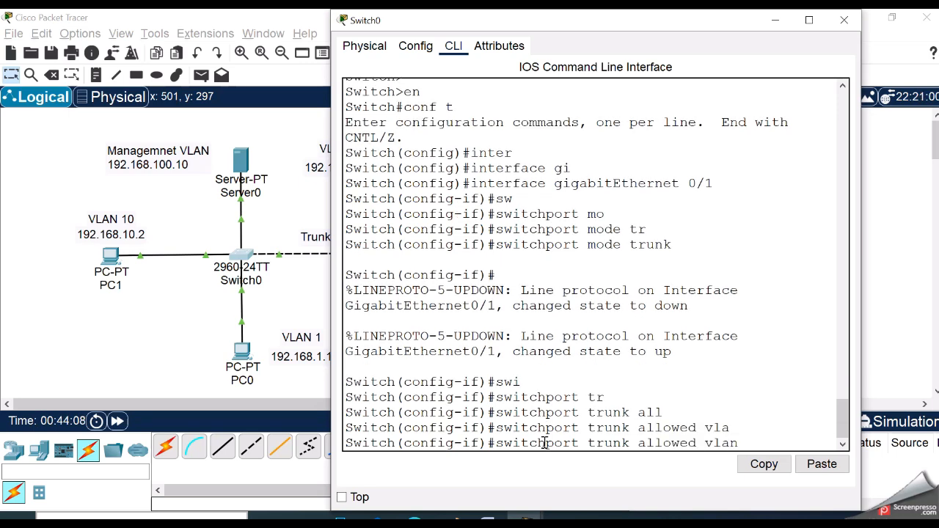
type("1-20, 100")
key("Return")
Step: Recall the allowed-VLAN command, remove the space from its list, and run it as switchport trunk allowed vlan 1-20,100
key("Up")
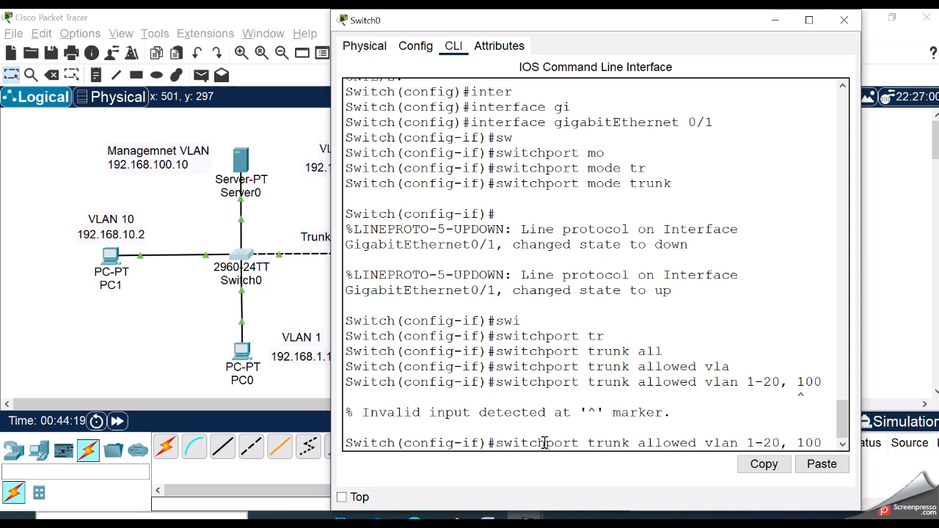
key("Left")
key("Left")
key("Left")
key("BackSpace")
key("Return")
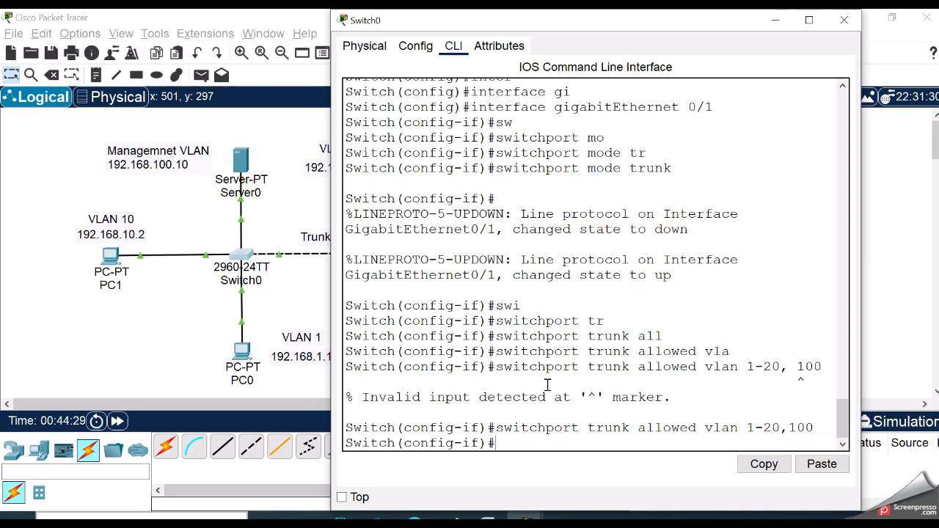
double_click(767, 429)
left_click(688, 435)
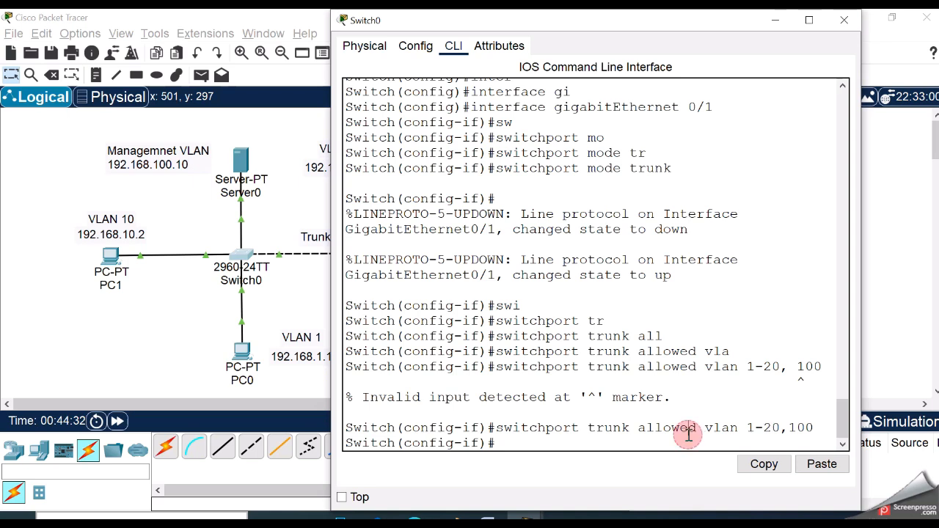
Step: Return Switch0 to privileged mode with end and save the configuration with wr
left_click(516, 443)
type("end")
key("Return")
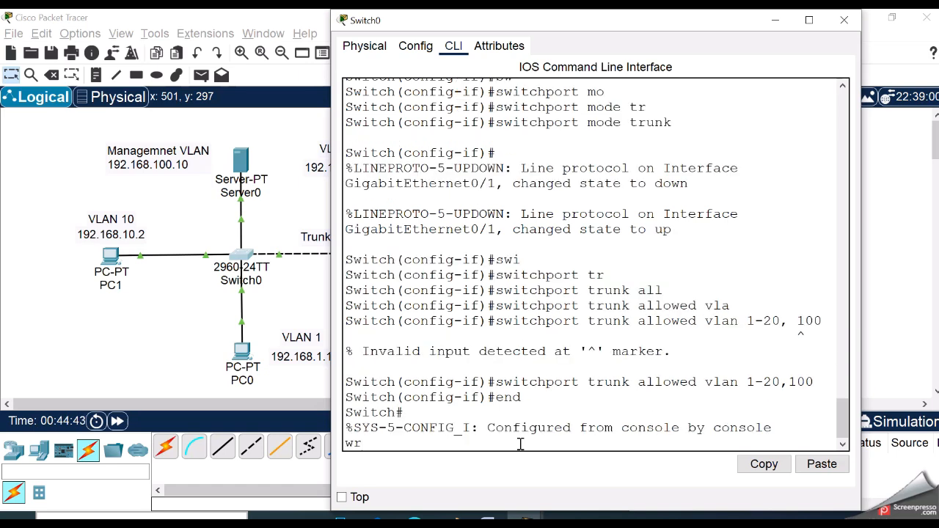
type("wr")
key("Return")
Step: Display Switch0's running configuration, review the trunk lines under GigabitEthernet0/1, and exit the listing
type("sh run")
key("Tab")
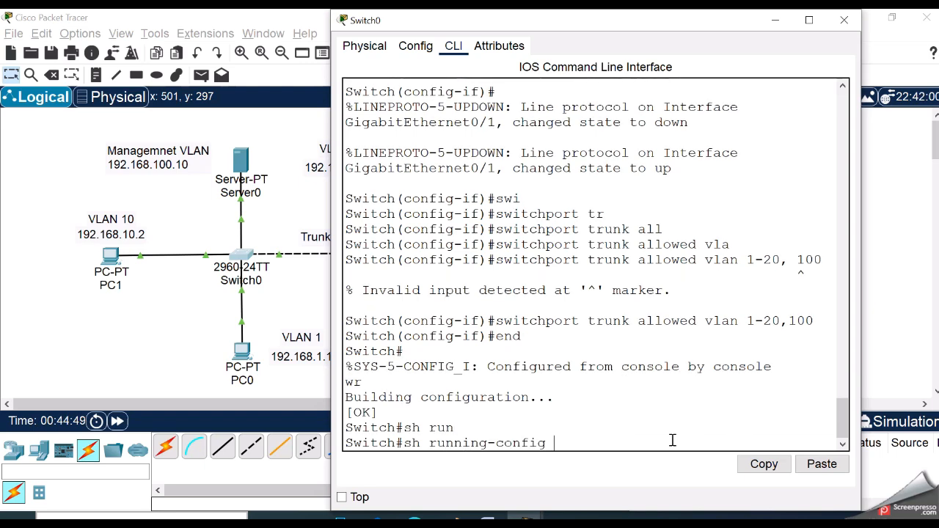
key("Return")
key("space")
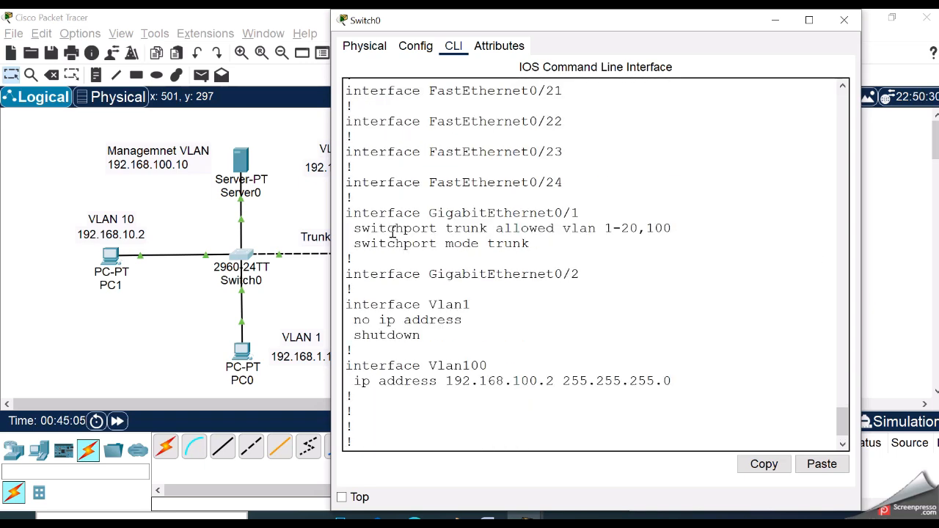
left_click_drag(372, 228, 622, 200)
left_click(672, 261)
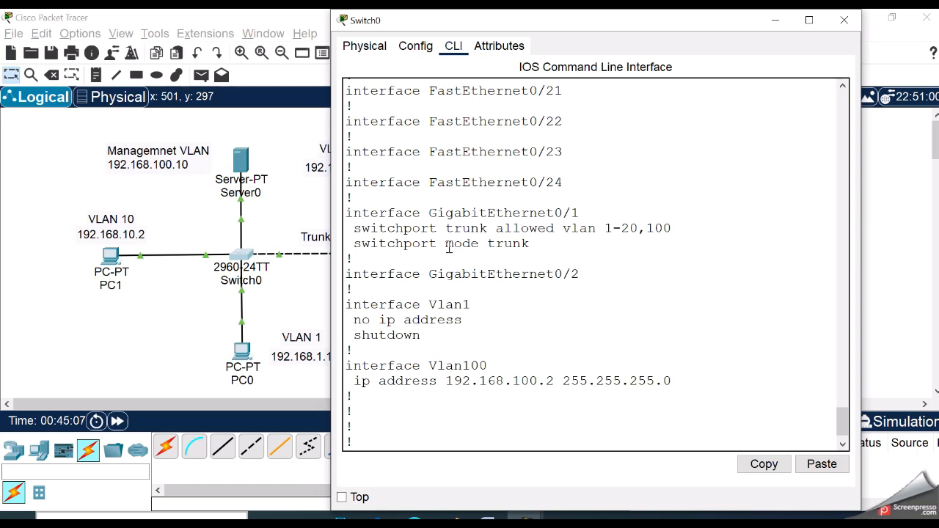
left_click(380, 235)
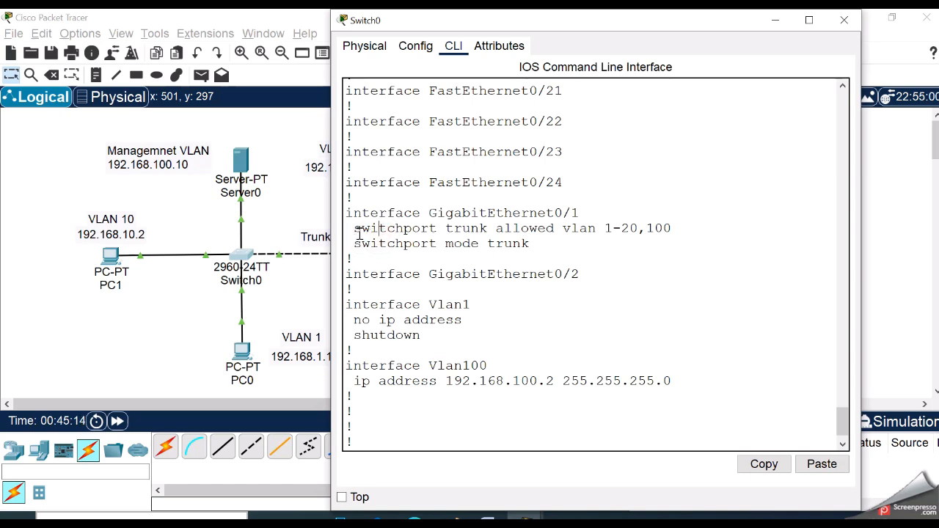
left_click_drag(358, 233, 707, 222)
left_click(662, 274)
key("ctrl+c")
Step: Run sh vlan on Switch0, enlarge the window to check the port assignments, and quit the listing
type("sh vlan")
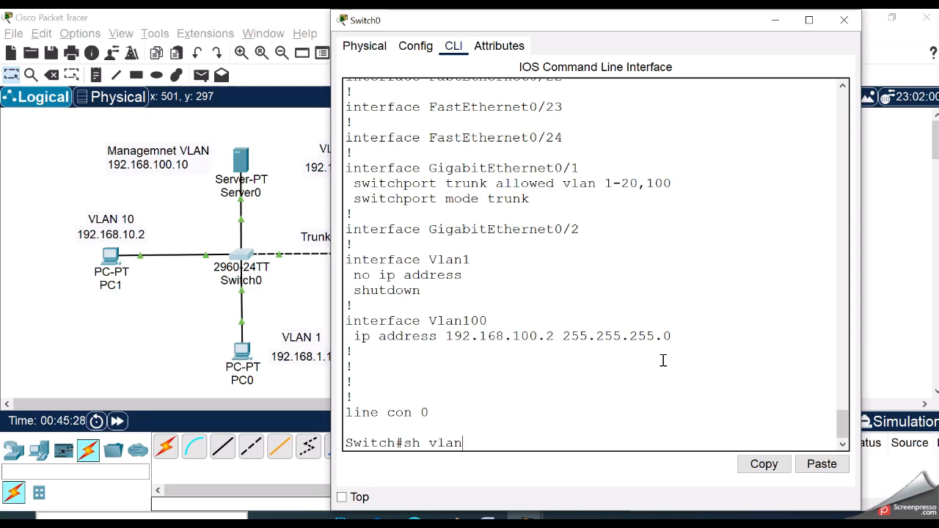
key("Return")
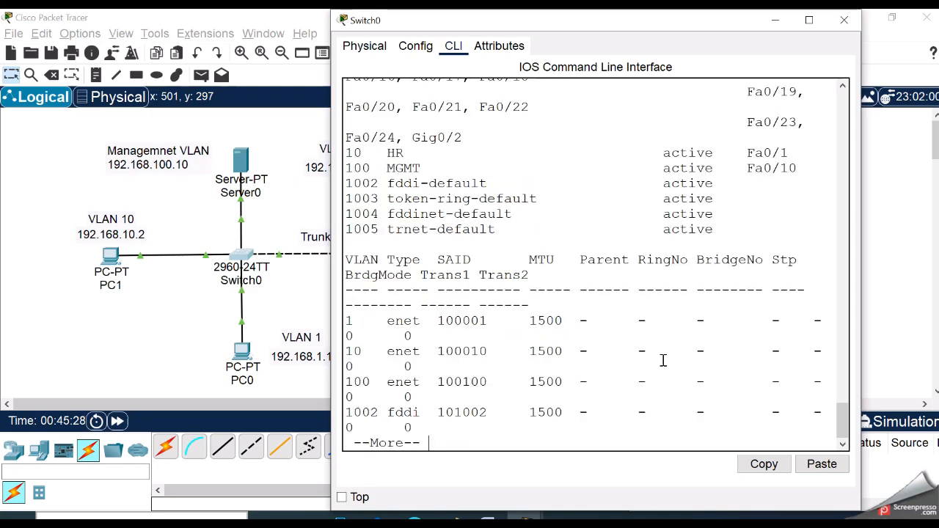
left_click(809, 20)
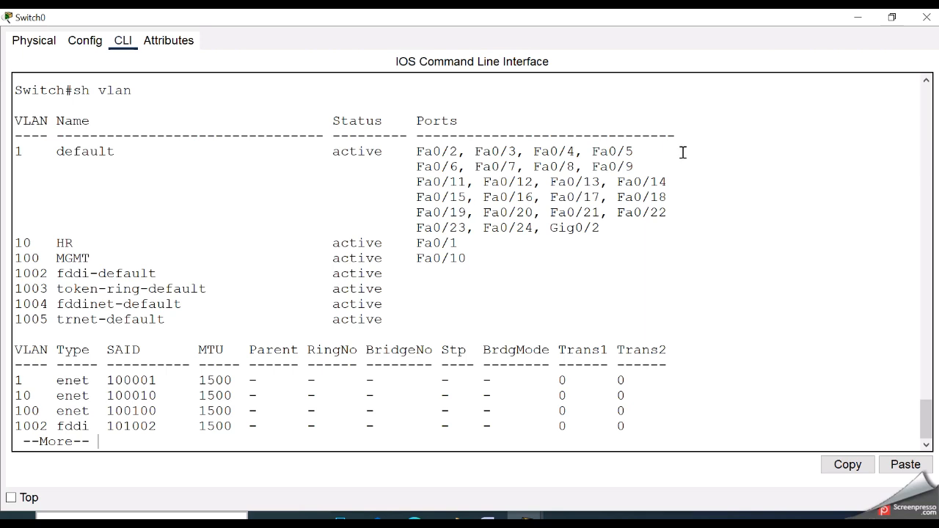
left_click_drag(538, 232, 292, 231)
left_click(734, 237)
key("q")
Step: Display Switch0's trunk information with show interfaces trunk
type("sh")
key("Tab")
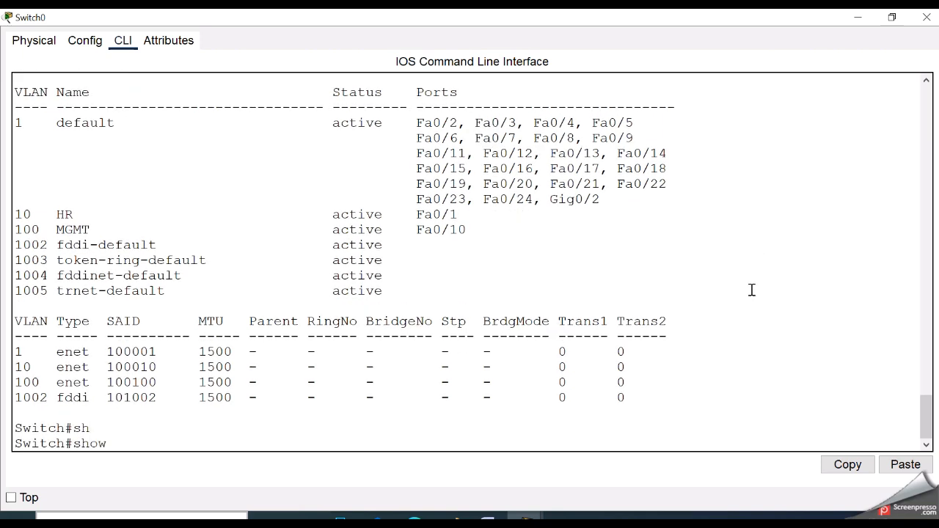
type("inter")
key("Tab")
type("tr")
key("Tab")
key("Return")
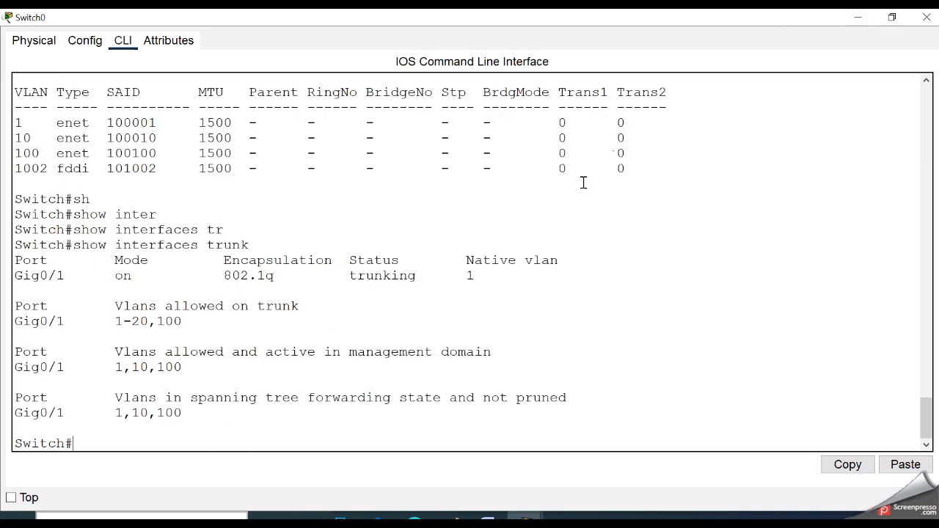
Step: Examine the trunk port's mode, encapsulation, status, native VLAN, allowed VLANs and active VLANs in the output
left_click_drag(40, 286, 116, 265)
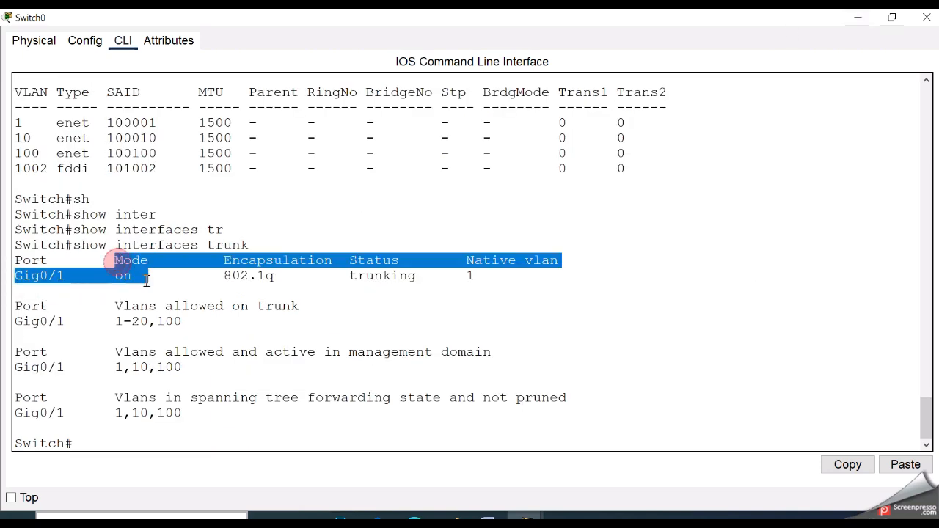
left_click_drag(225, 275, 300, 279)
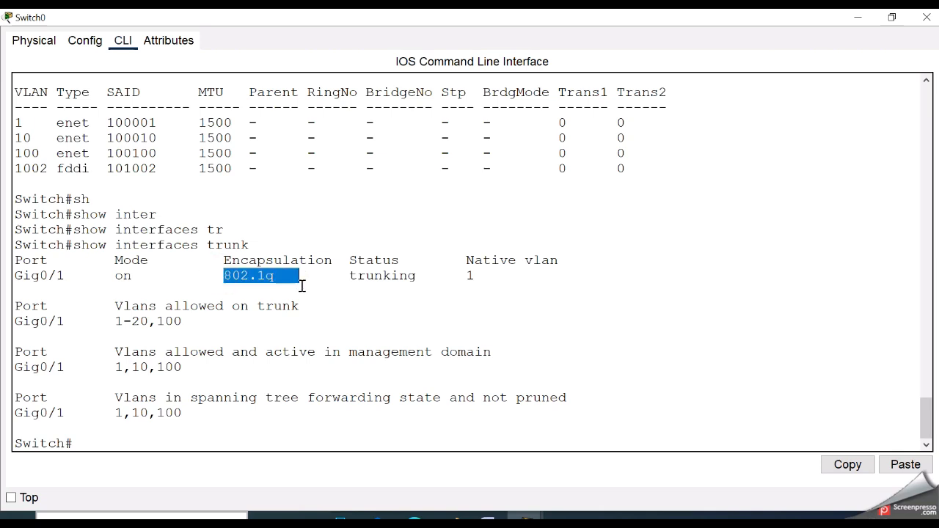
left_click_drag(350, 277, 425, 277)
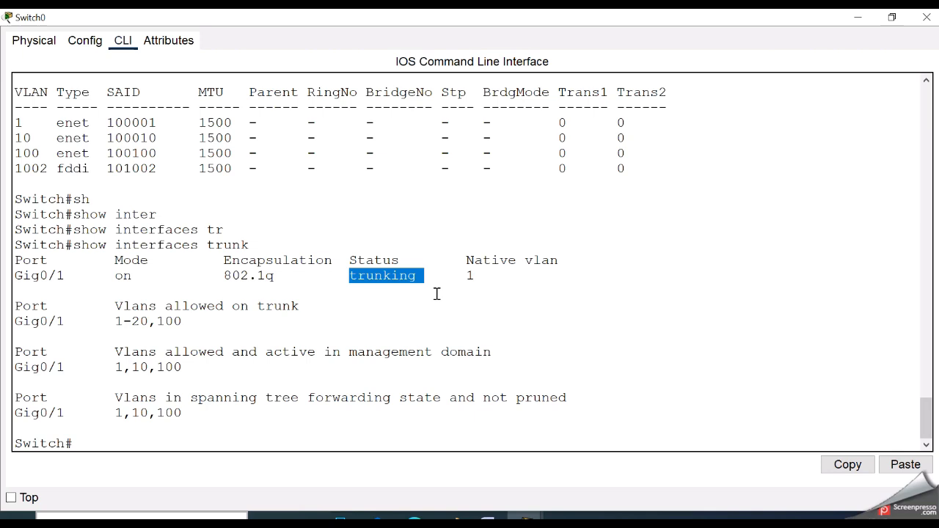
left_click_drag(465, 261, 476, 279)
left_click(499, 293)
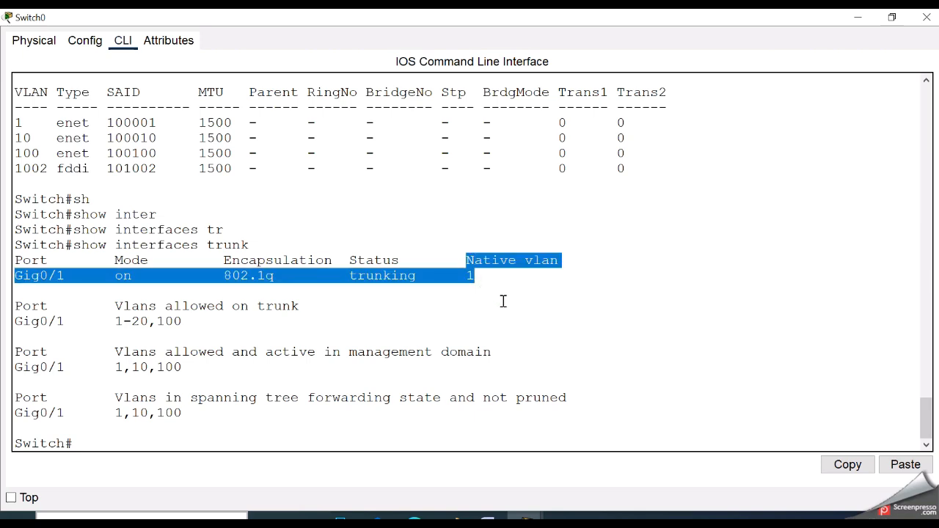
left_click(503, 301)
double_click(470, 276)
left_click(484, 306)
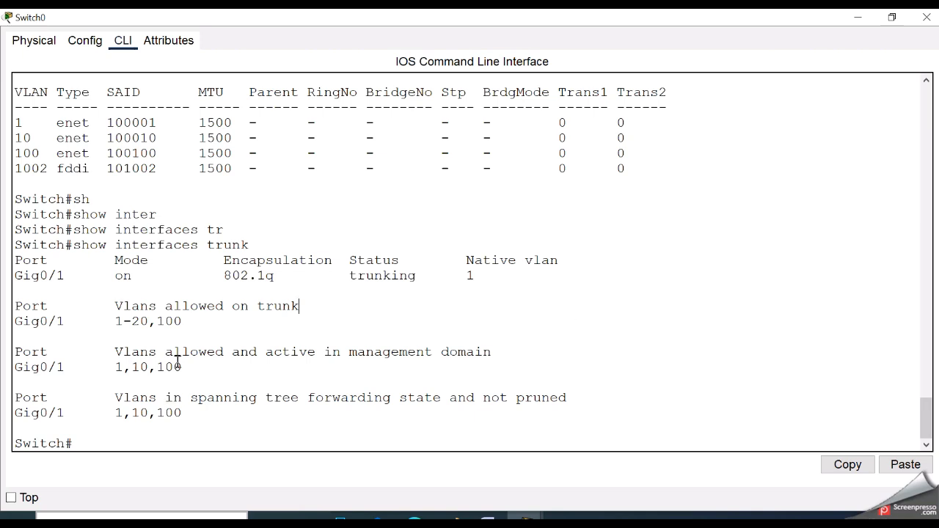
left_click_drag(115, 327, 251, 321)
left_click(325, 317)
left_click_drag(132, 357, 339, 359)
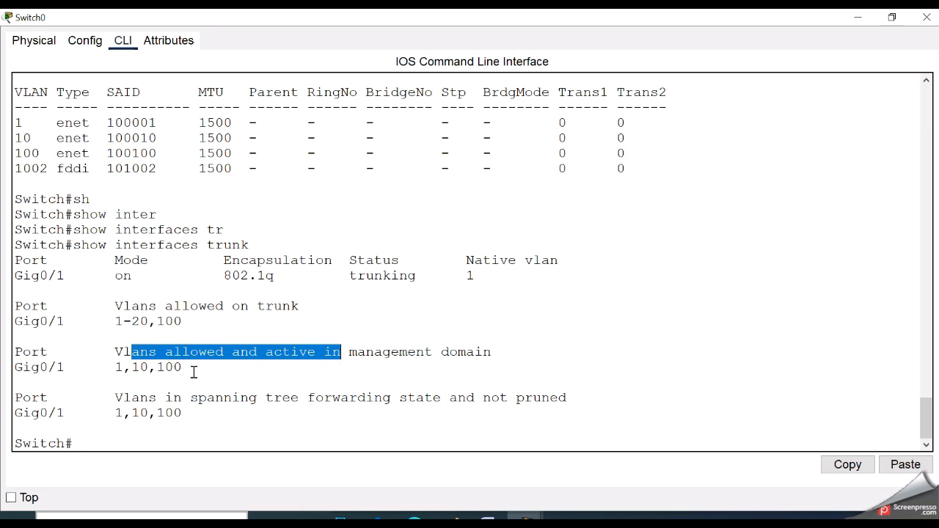
left_click(281, 368)
Step: Save Switch0's configuration with wr and close the switch window
left_click(126, 446)
type("wr")
key("Return")
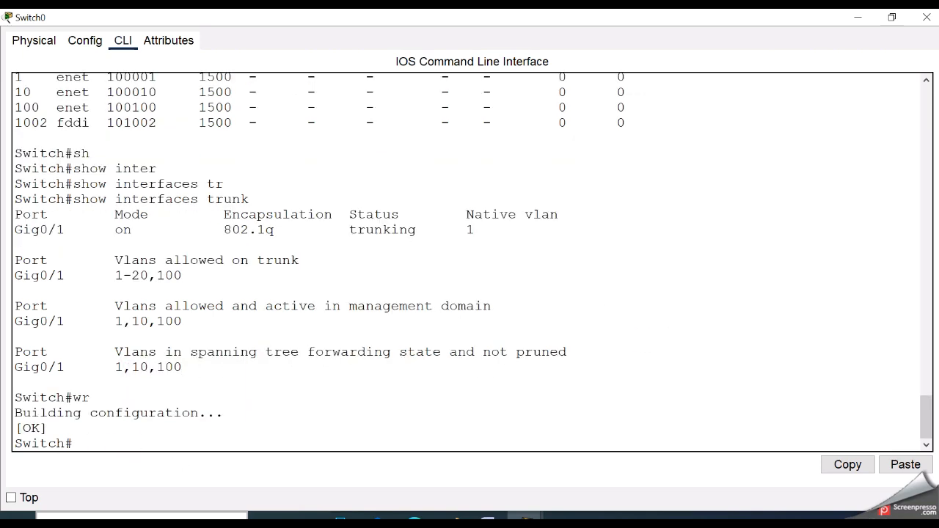
left_click(927, 16)
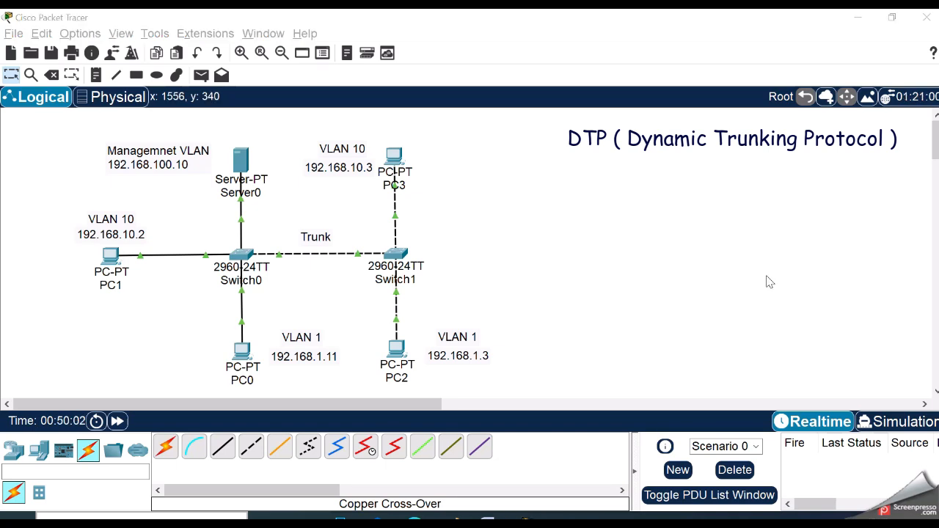
Step: Add a third 2960-24TT switch to the workspace, in the empty area to the right of Switch1
left_click(13, 450)
left_click(39, 492)
left_click(166, 446)
left_click(559, 253)
Step: Add two PCs around the new switch, one below it and one to its right
left_click(39, 449)
left_click(165, 446)
left_click(558, 355)
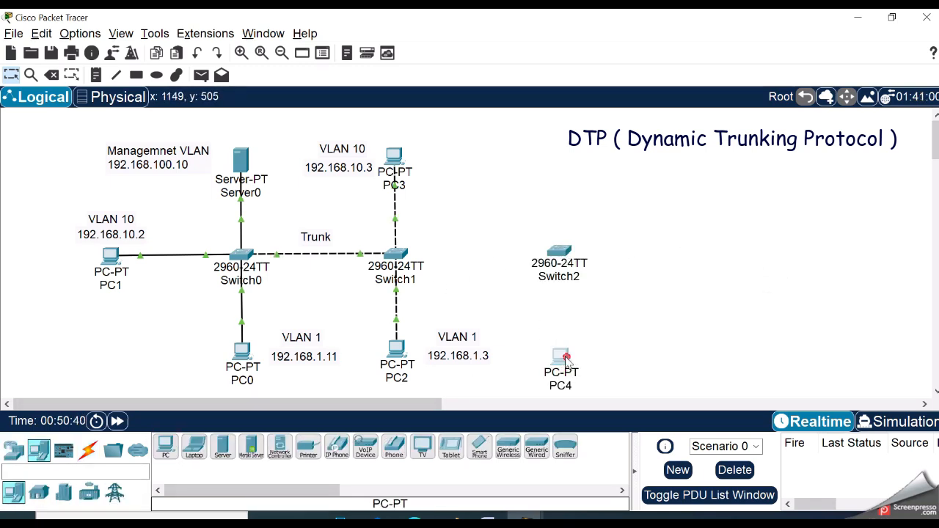
left_click(701, 254)
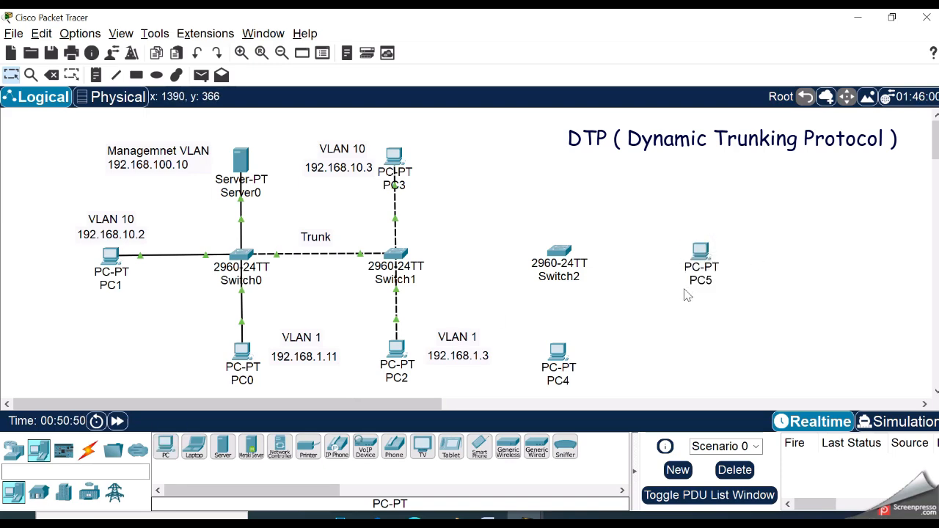
Step: Connect Switch2's FastEthernet0/1 port to PC4 with a copper straight-through cable
left_click(89, 451)
left_click(222, 447)
left_click(558, 256)
left_click(591, 34)
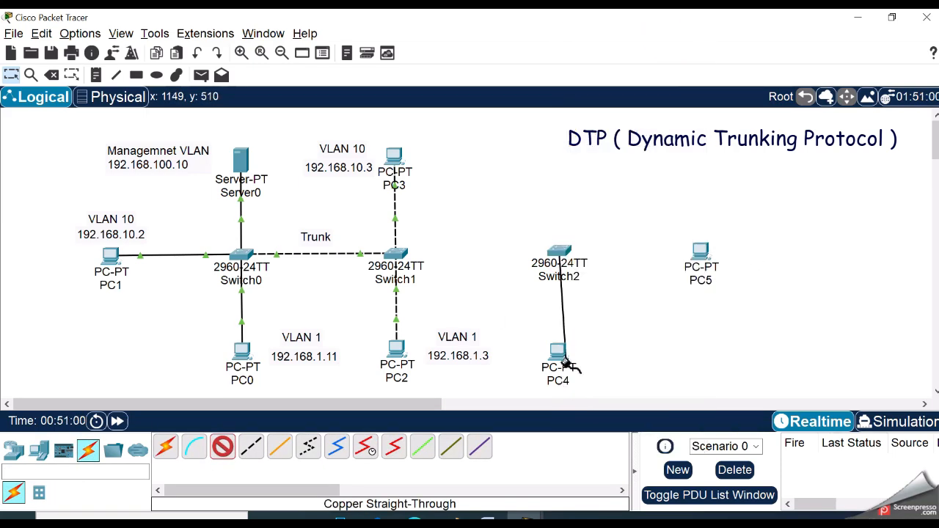
left_click(557, 352)
left_click(616, 413)
Step: Connect Switch2's FastEthernet0/2 port to PC5 with a copper straight-through cable
left_click(559, 253)
left_click(687, 33)
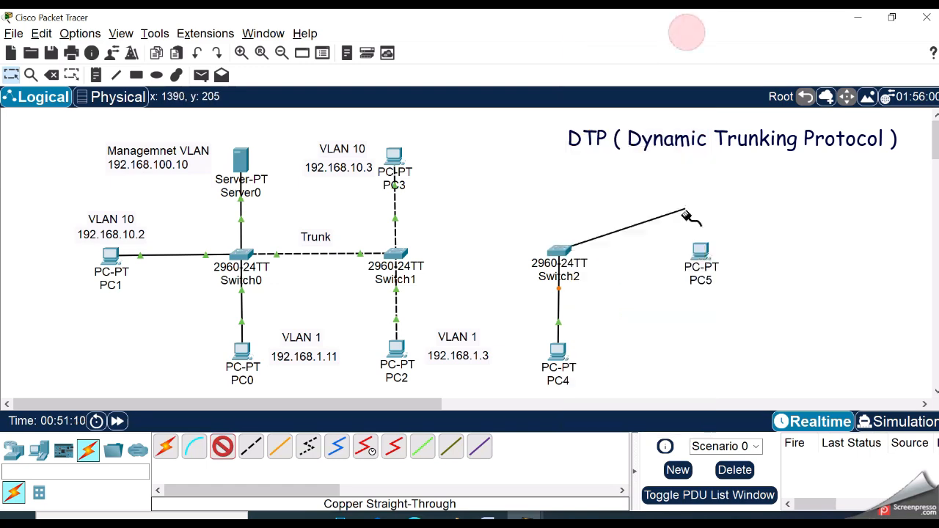
left_click(701, 253)
left_click(758, 310)
Step: Link Switch1 to Switch2 with a copper cross-over cable between their GigabitEthernet0/2 ports
left_click(251, 446)
left_click(399, 254)
left_click(455, 325)
left_click(559, 253)
left_click(601, 34)
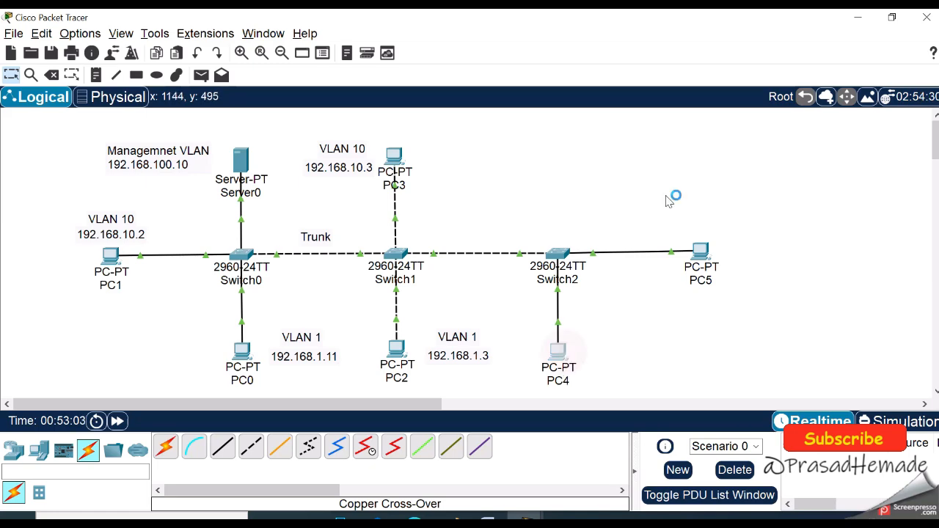
Step: Give PC4 the static IPv4 address 192.168.1.4 with the default subnet mask
left_click(466, 46)
left_click(401, 108)
left_click(547, 142)
type("192")
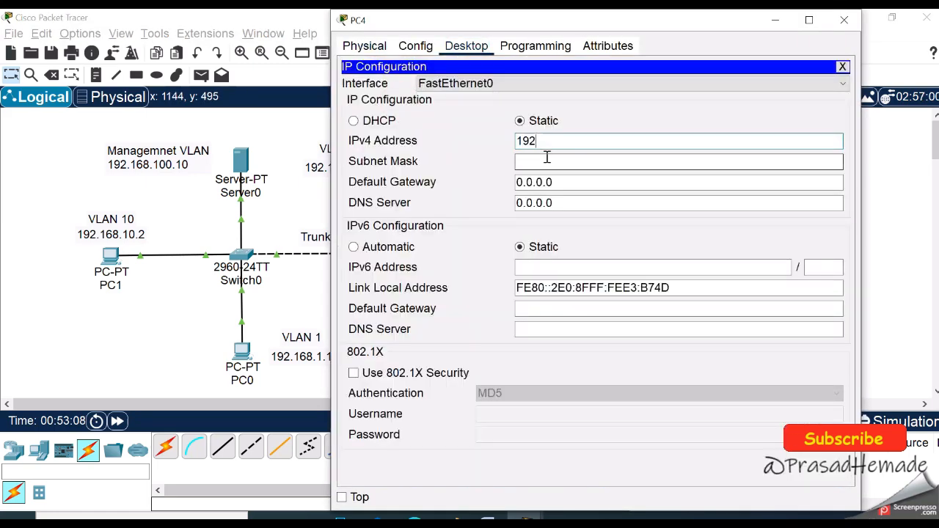
type(".168.1.4")
left_click(664, 160)
left_click(842, 67)
left_click(776, 20)
Step: Give PC5 the static IPv4 address 192.168.10.4 with the default subnet mask and close its window
left_click(701, 255)
left_click(467, 45)
left_click(389, 109)
left_click(546, 141)
type(".168.10.4")
left_click(572, 162)
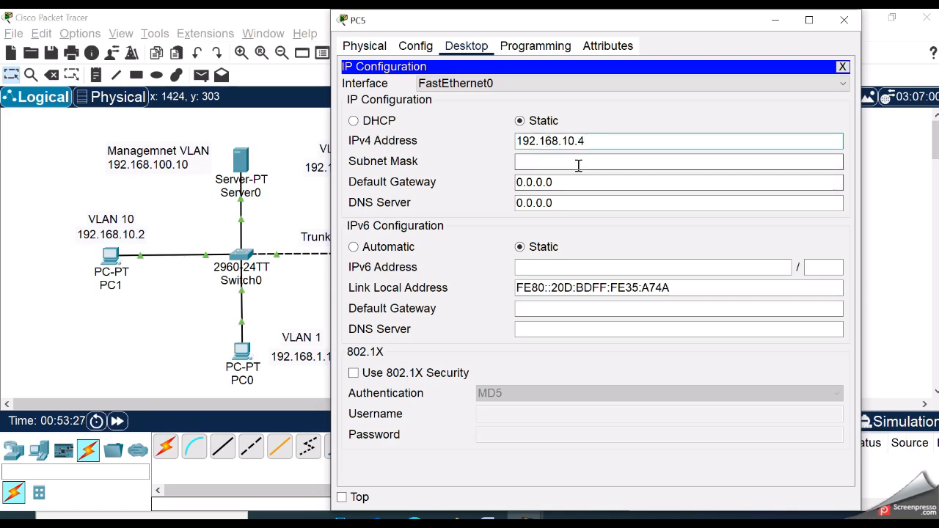
left_click(843, 20)
Step: Add a text note reading VLAN 1 and 192.168.1.4 beside PC4
left_click(596, 341)
type("VLAN 1 ")
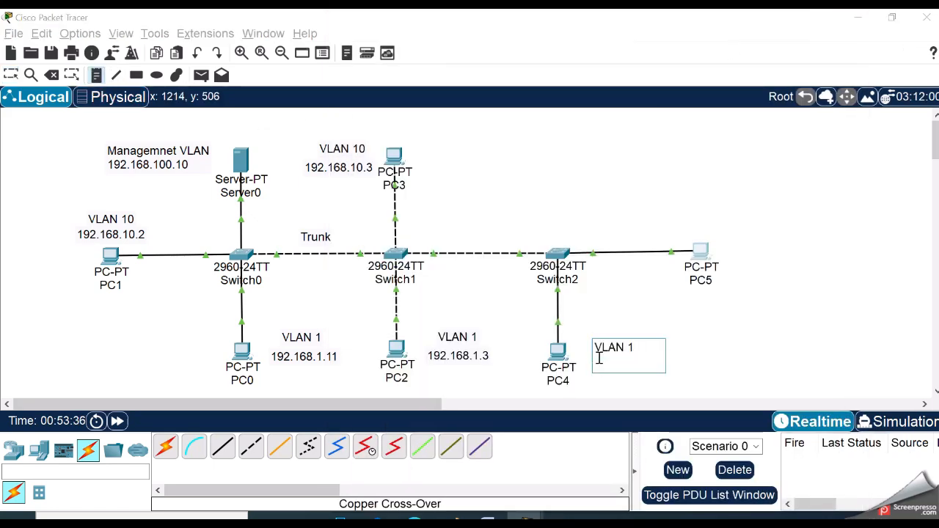
type("192.168.1.4")
Step: Add a second text note above PC4's note, reading VLAN 10 and 192.168.10.4 on two lines
left_click(603, 309)
type("192.168")
key("BackSpace")
key("BackSpace")
key("BackSpace")
key("BackSpace")
key("BackSpace")
key("BackSpace")
key("BackSpace")
type("VLAN 10")
key("Return")
type("192.168.10.4")
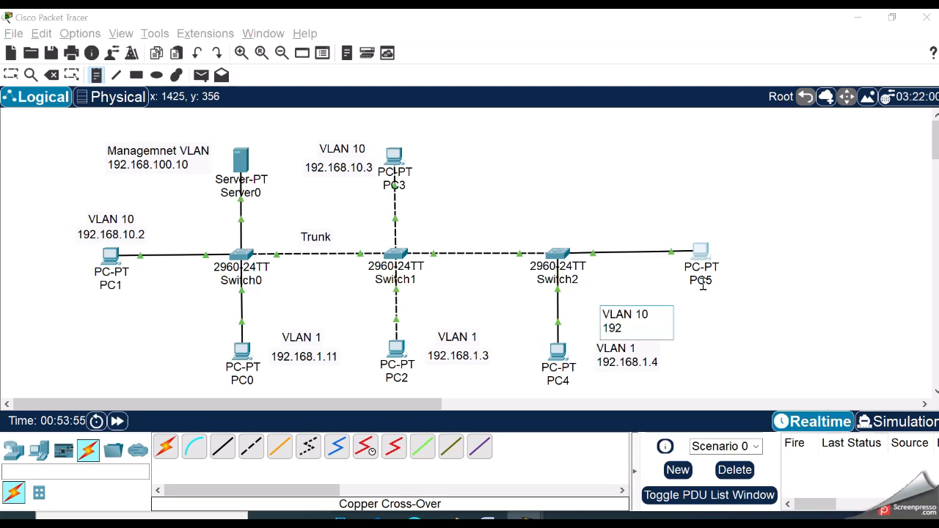
Step: Move the new VLAN 10 note beside PC5 and nudge the VLAN 1 note into place next to PC4
left_click(11, 75)
left_click_drag(629, 312, 770, 247)
left_click(699, 252)
left_click(843, 117)
left_click_drag(621, 347, 617, 350)
left_click(769, 335)
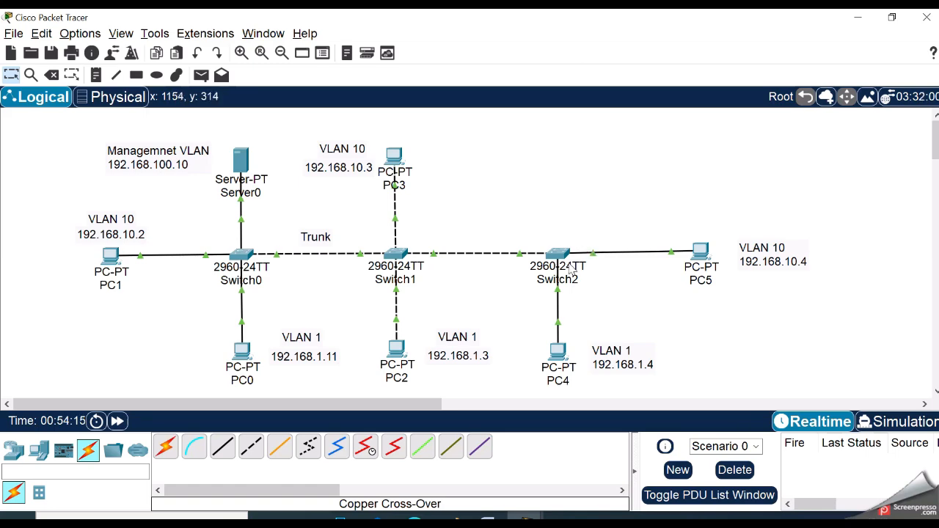
Step: In Switch2's command line, enter global configuration mode and create VLAN 10 named HR
left_click(557, 255)
left_click(453, 46)
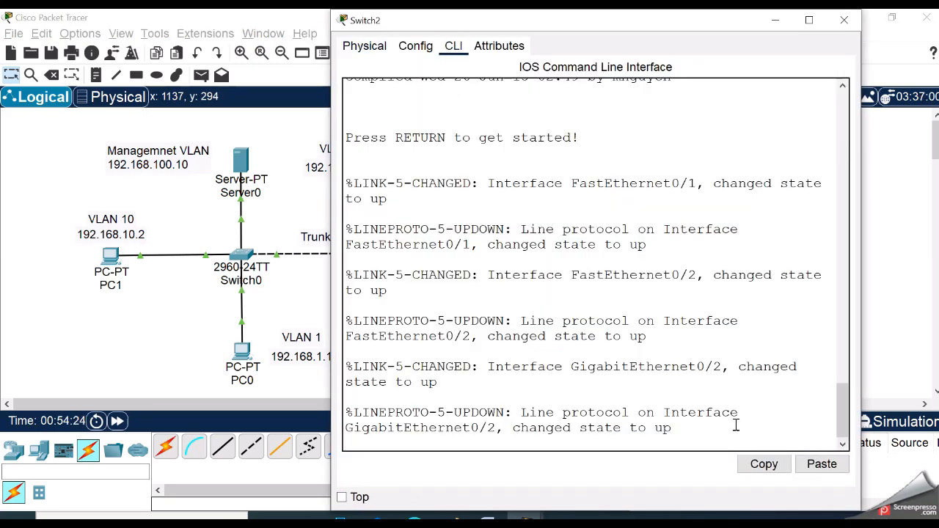
key("Return")
key("Return")
key("Return")
type("en")
key("Return")
type("conf t")
key("Return")
type("vlan 10")
key("Return")
type("name ")
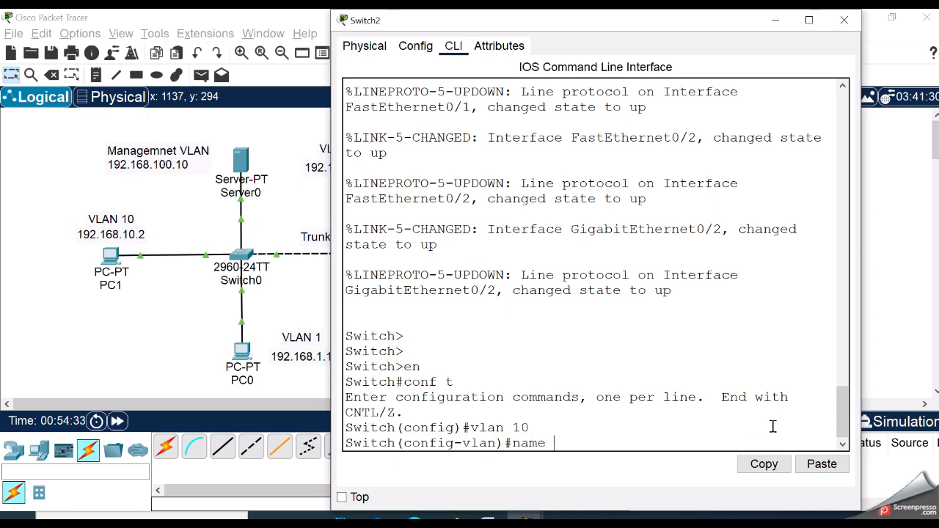
type("HR")
key("Return")
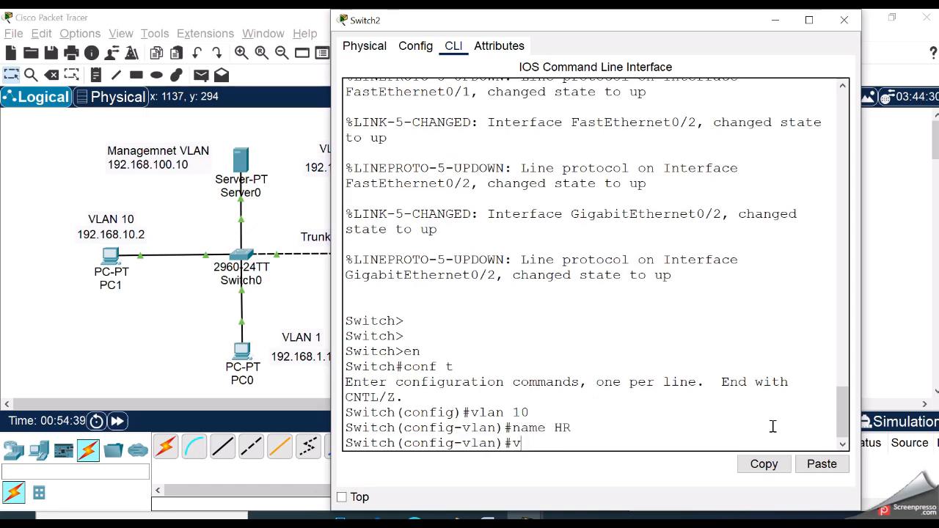
Step: Create VLAN 100 named MGMT on Switch2 and exit VLAN configuration
type("vlan 100")
key("Return")
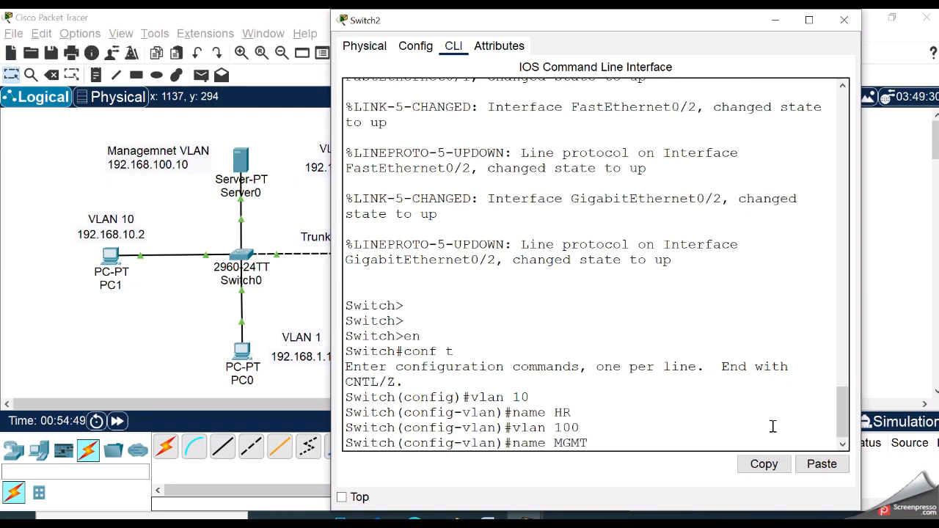
type("name MGMT")
key("Return")
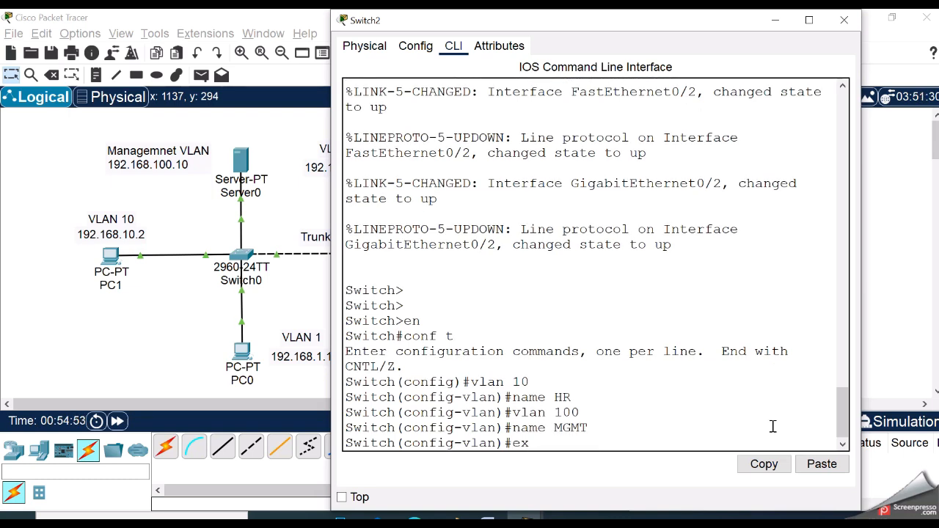
type("ex")
key("Return")
Step: Set Switch2's interface fastEthernet 0/2 to access mode with switchport mode access
type("inter")
key("Tab")
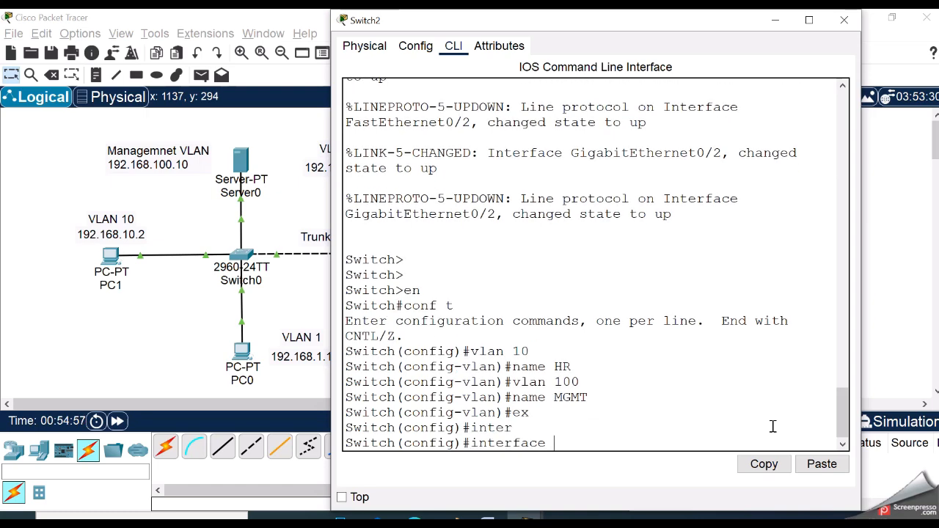
type("fas")
key("Tab")
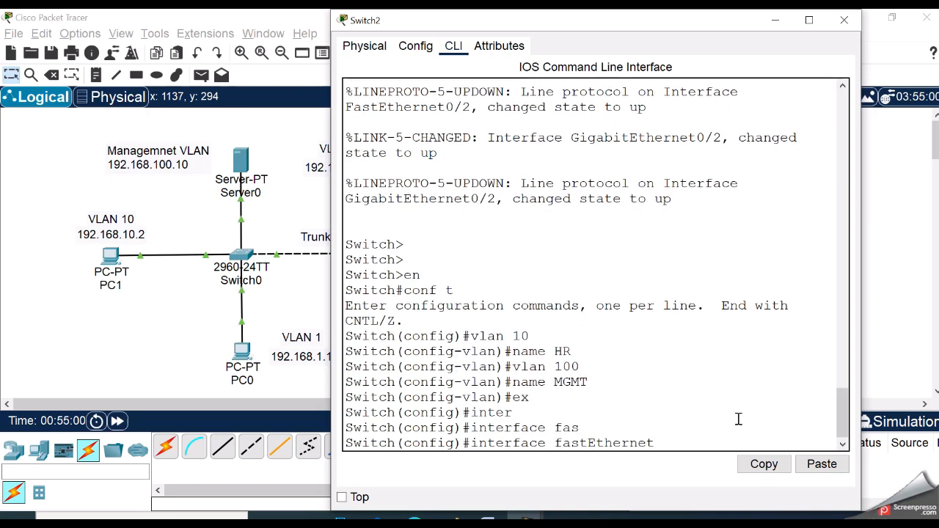
left_click(884, 192)
left_click(557, 253)
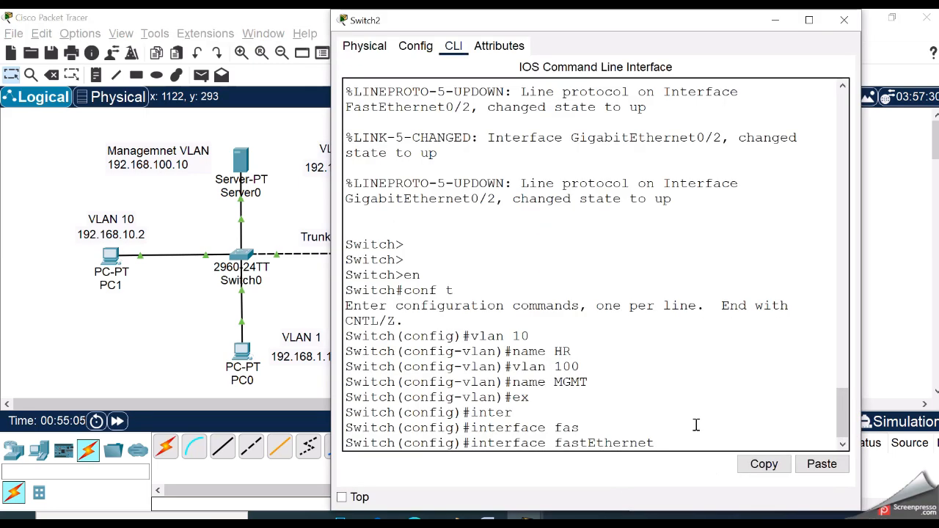
key("Return")
type("sw")
key("Tab")
type("mo")
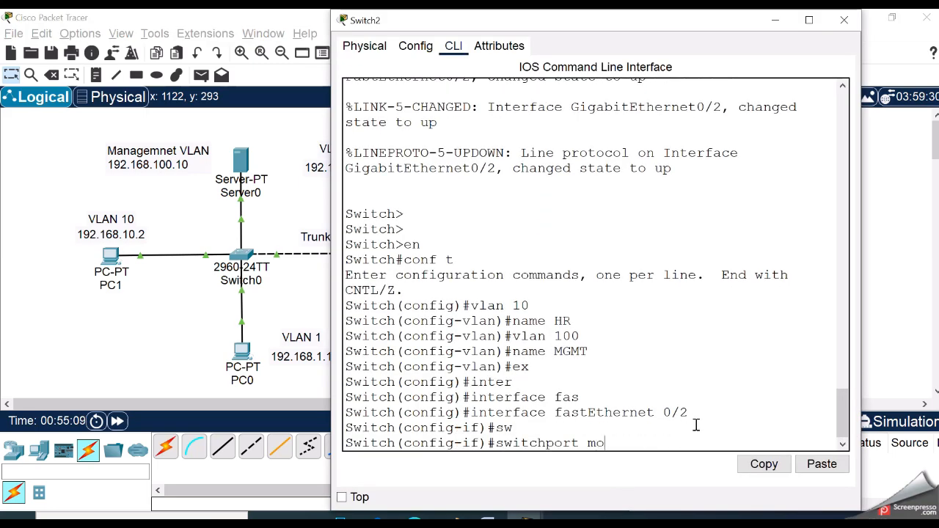
key("Tab")
type("acc")
key("Tab")
key("Return")
Step: Assign the fastEthernet 0/2 port to VLAN 10 and enable it with no shut
type("sw")
key("Tab")
type("acc")
key("Tab")
type("vlan 10")
key("Return")
type("no shut")
key("Return")
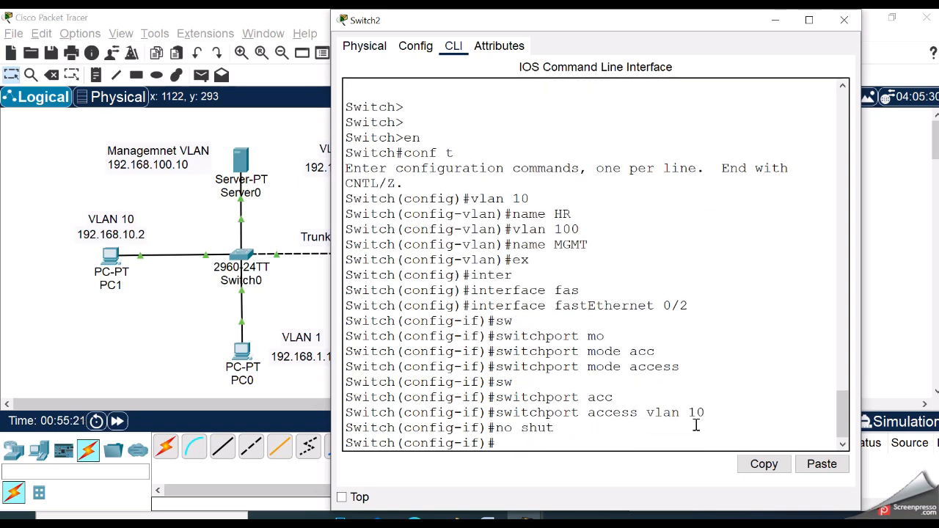
Step: End configuration mode, save Switch2's configuration with wr and leave the switch window
type("end")
key("Return")
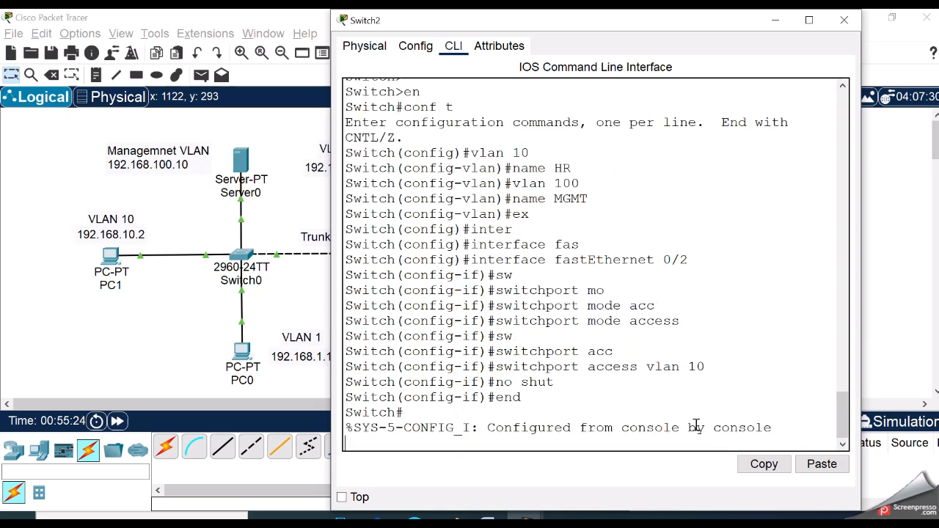
type("wr")
key("Return")
left_click(143, 347)
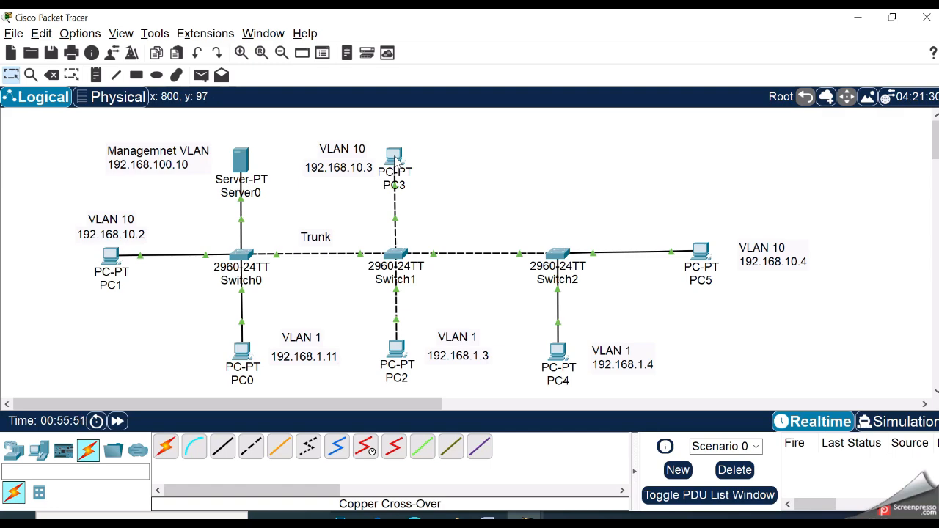
Step: Ping 192.168.10.4 from PC3's command prompt
left_click(396, 158)
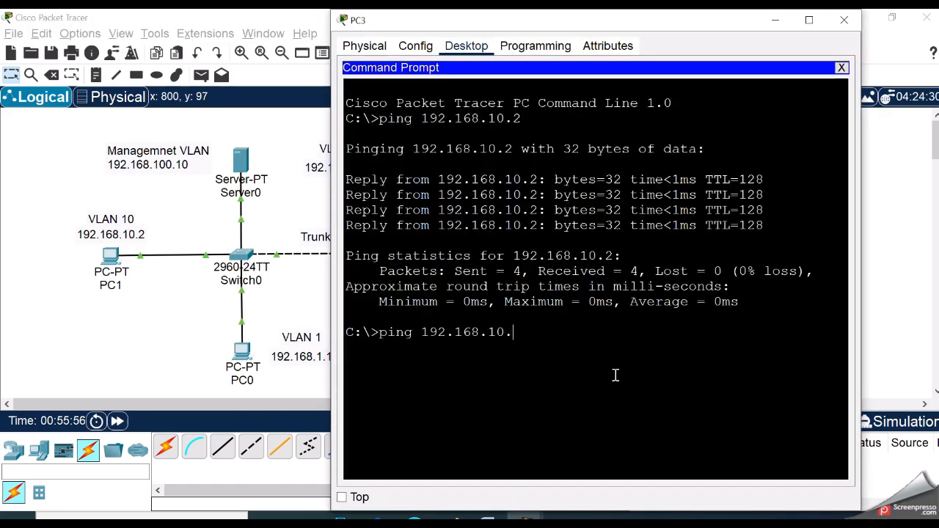
type("4")
key("Return")
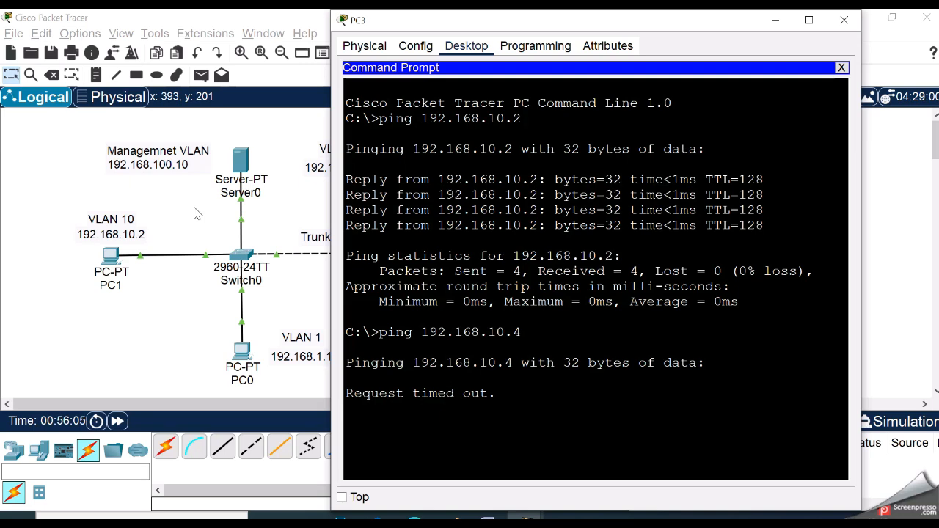
Step: Ping 192.168.10.4 from PC1's command prompt, check the replies and close the PC1 window
left_click(110, 258)
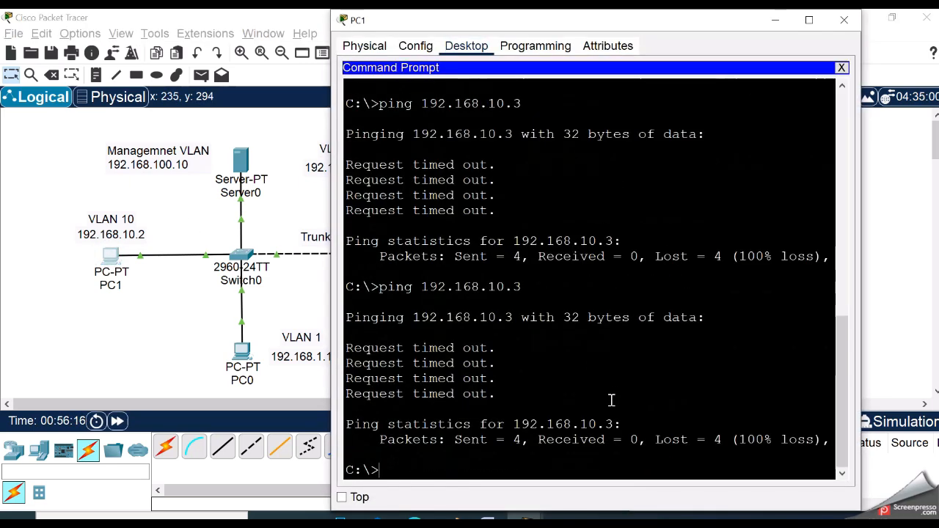
key("Up")
key("BackSpace")
type("4")
left_click_drag(707, 10, 687, 38)
left_click_drag(829, 296, 816, 320)
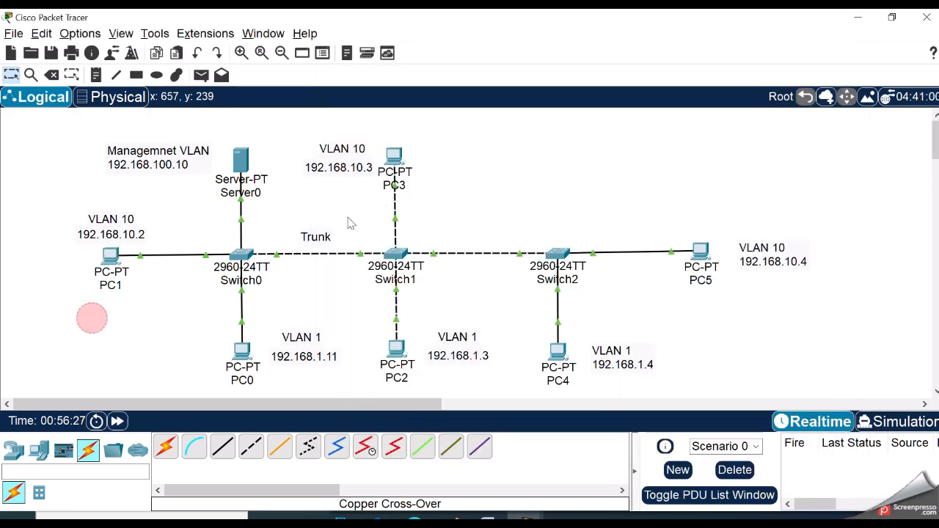
left_click(391, 176)
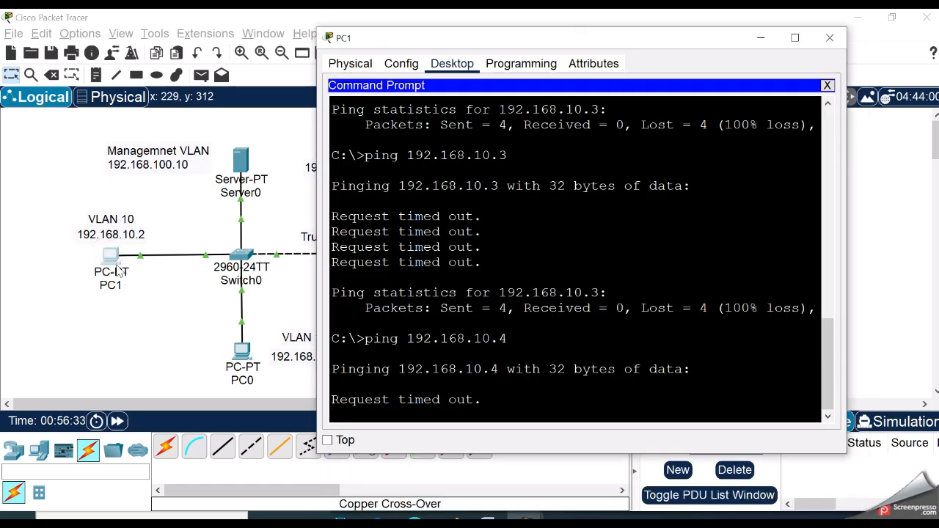
left_click_drag(387, 396, 623, 387)
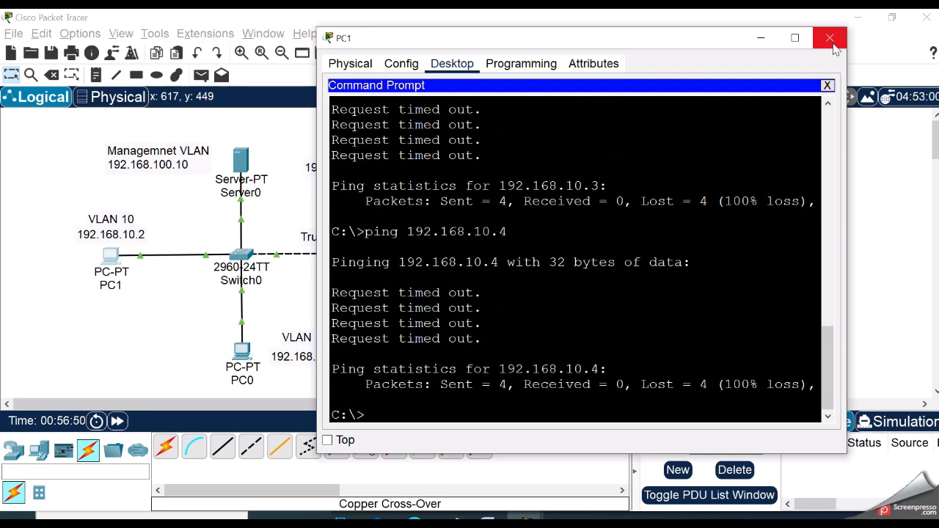
left_click(831, 41)
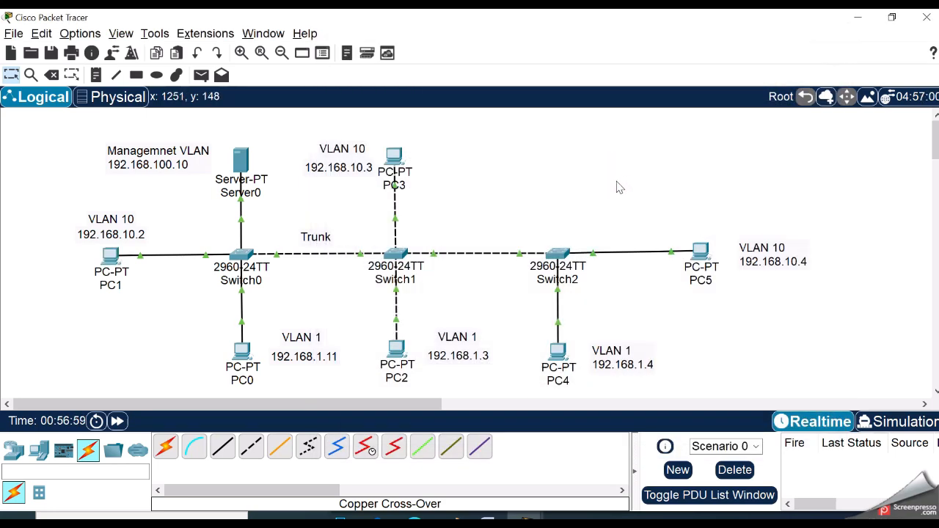
Step: In Switch1's privileged mode, run show interfaces gigabitEthernet 0/2 switchport
left_click(382, 250)
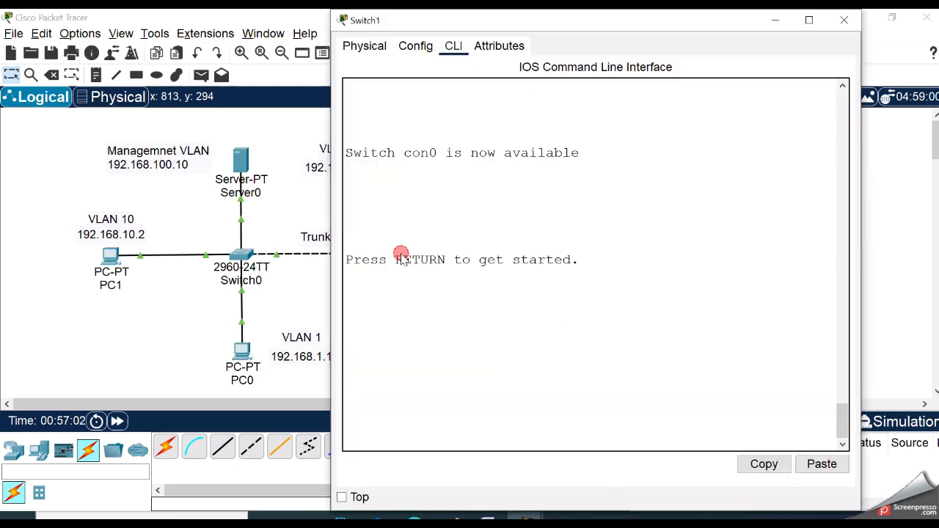
key("Return")
key("Return")
type("en")
key("Return")
type("sho")
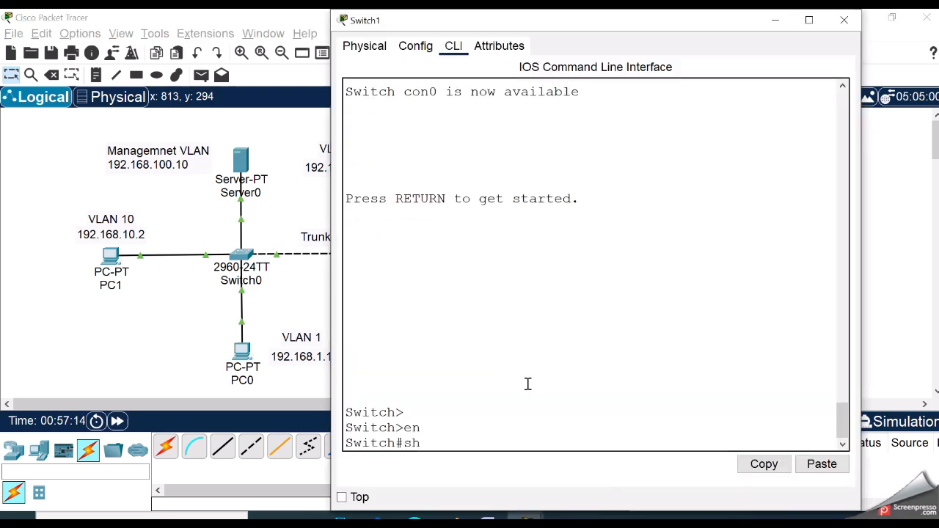
key("Tab")
type("inter")
key("Tab")
type("gi")
key("Tab")
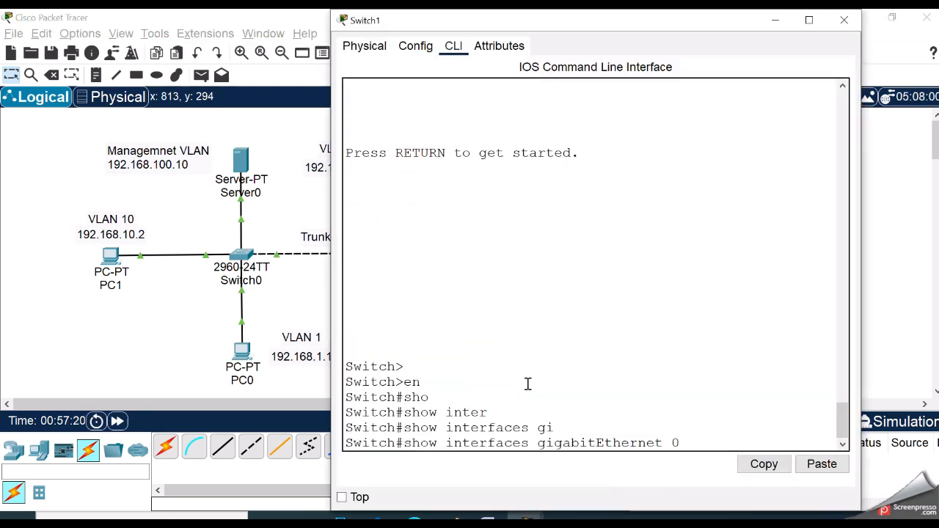
type("0/2 sw")
key("Tab")
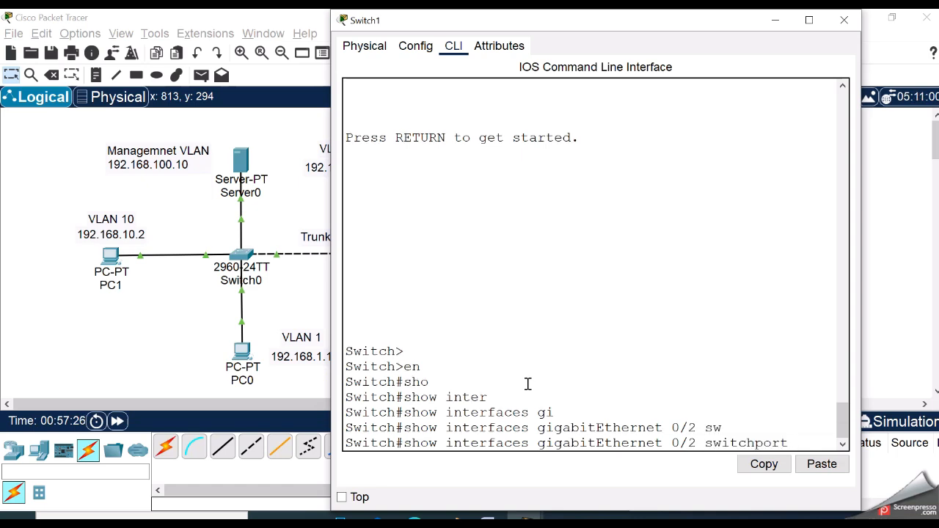
key("Return")
Step: Examine the operational mode and access mode VLAN of the Gig0/2 port in the output
left_click_drag(344, 152, 649, 157)
left_click(694, 140)
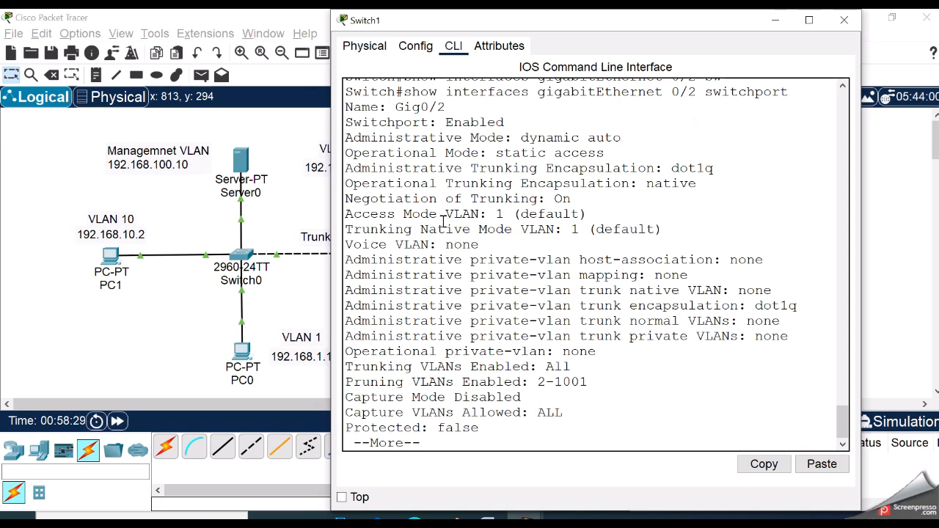
left_click_drag(397, 214, 726, 214)
left_click(737, 216)
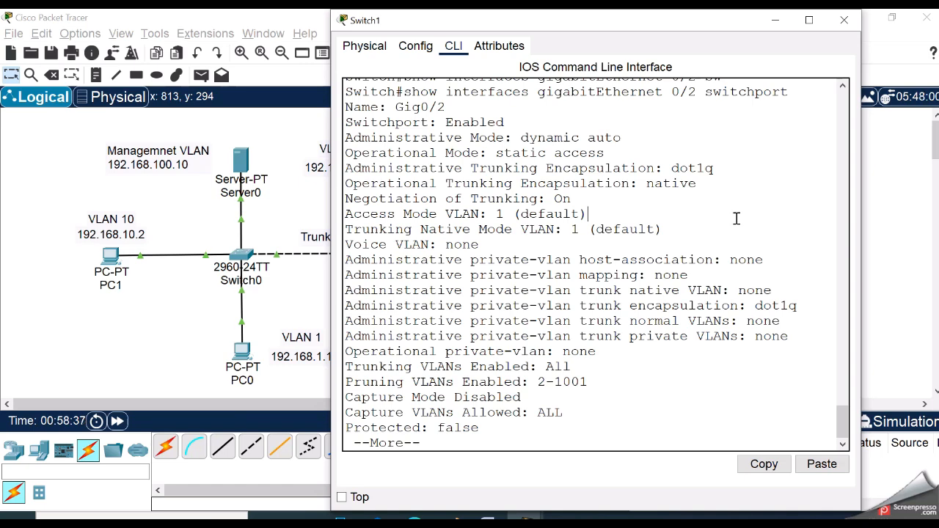
Step: Run show dtp on Switch1 and examine the hello interval, trunk timeout and interfaces using DTP
key("space")
type("sh")
key("Tab")
type("dtp")
key("Return")
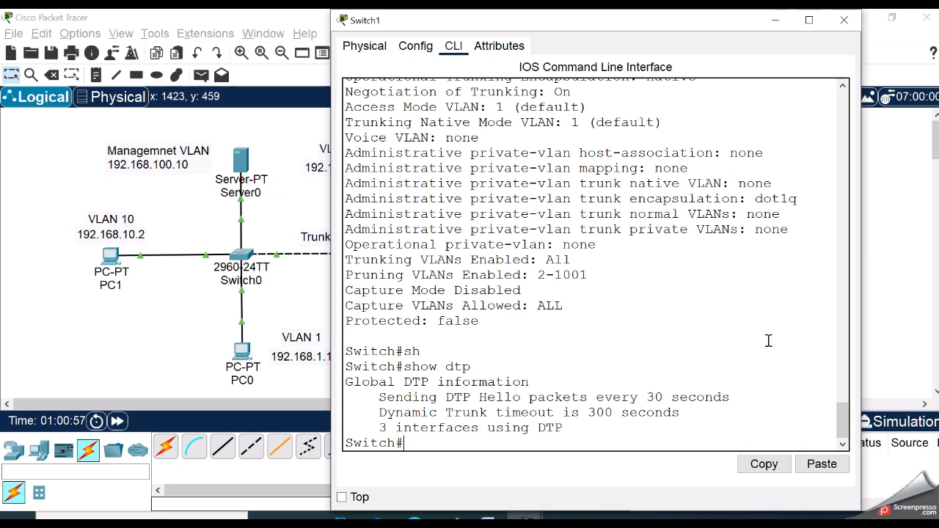
left_click_drag(373, 402, 754, 406)
left_click_drag(378, 426, 570, 413)
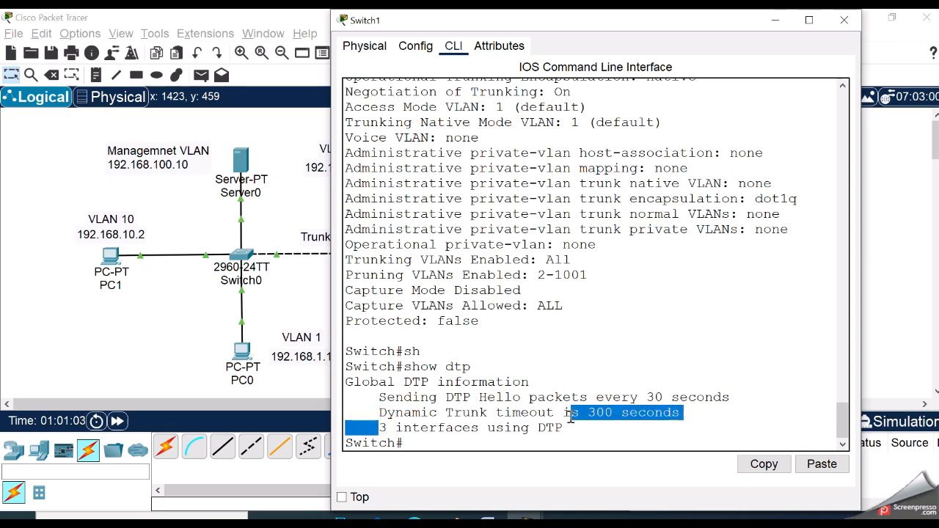
Step: Review the dynamic trunk timeout and DTP interface lines in Switch1's output, and check the port labels on the Switch1–Switch2 link
left_click_drag(371, 412, 730, 418)
left_click_drag(375, 431, 624, 432)
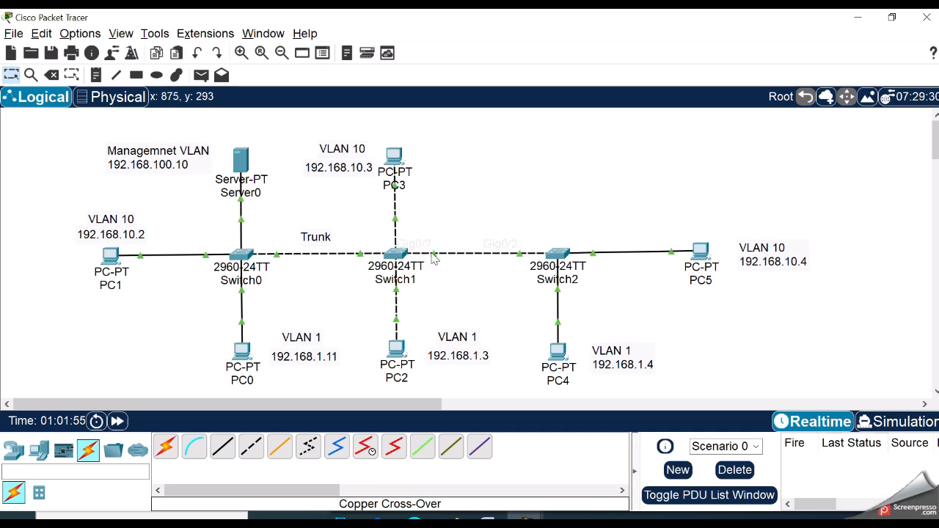
mouse_move(434, 256)
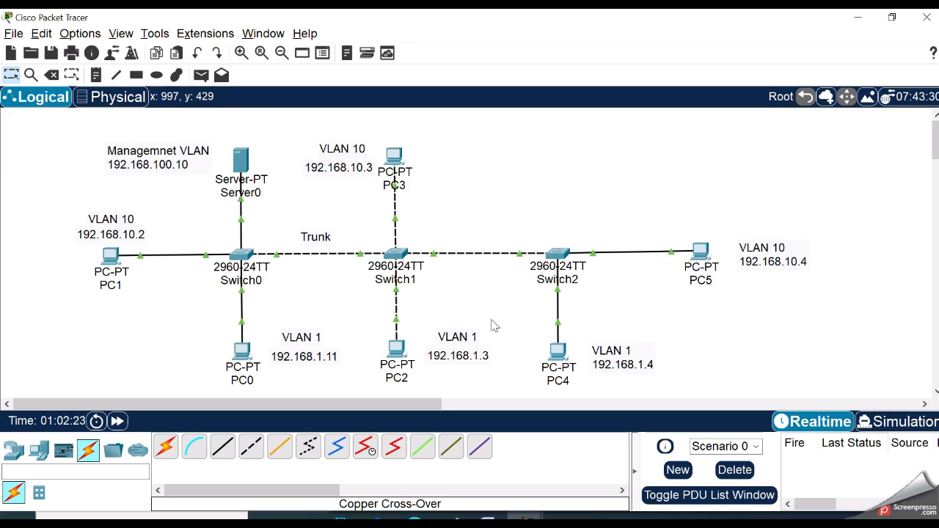
Step: Display the switchport details of Switch1 with sh interfaces gigabitEthernet 0/2 switchport
left_click(396, 254)
type("sh inter")
key("Tab")
type("gi")
key("Tab")
type("0/2 sw")
key("Tab")
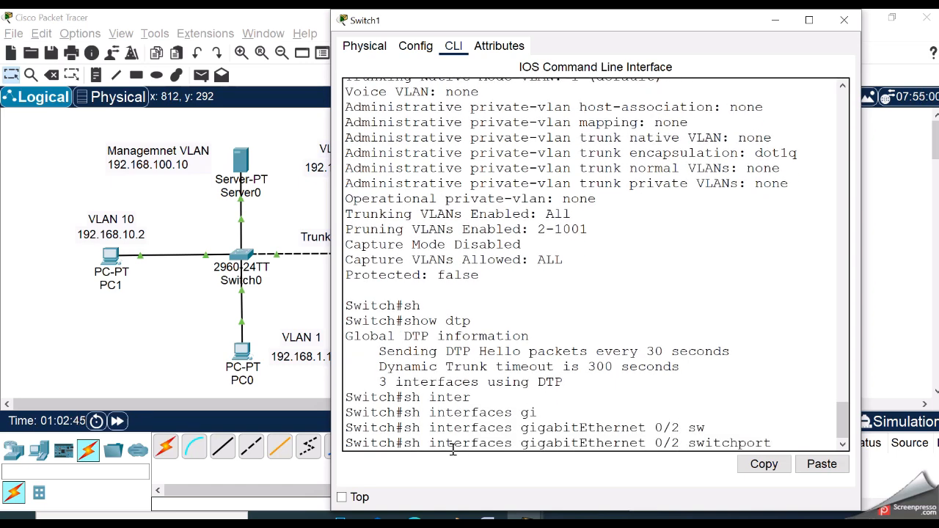
key("Return")
Step: Examine the switchport state, administrative and operational modes, and access and native VLANs of Gig0/2, and finish the paged output
left_click_drag(344, 123, 603, 125)
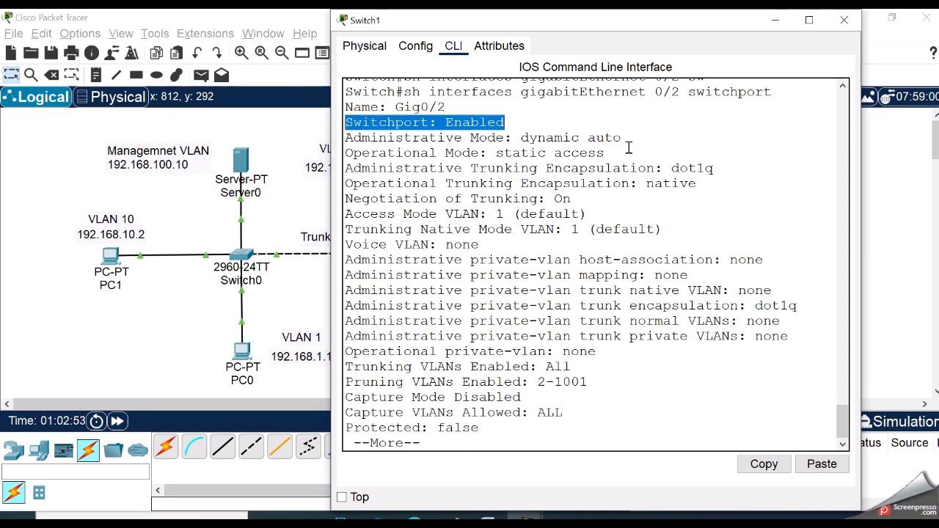
left_click(629, 148)
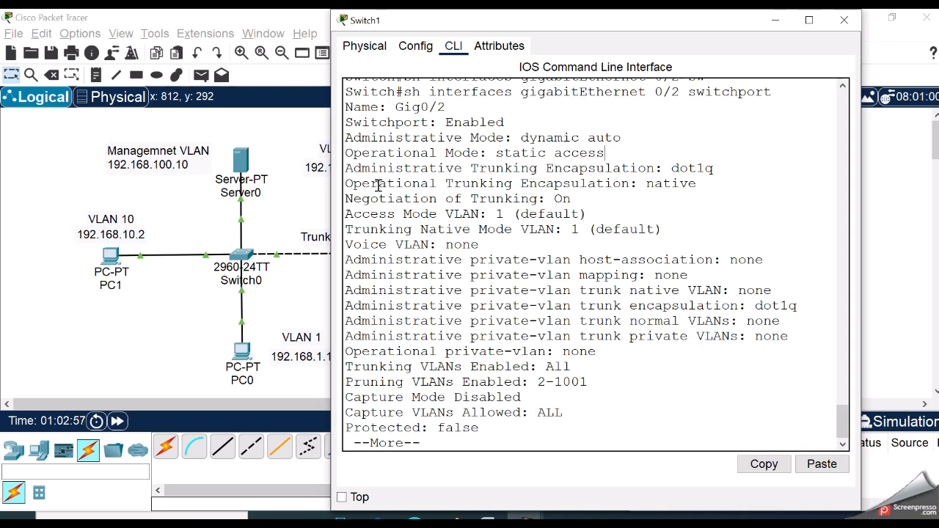
left_click_drag(346, 138, 622, 138)
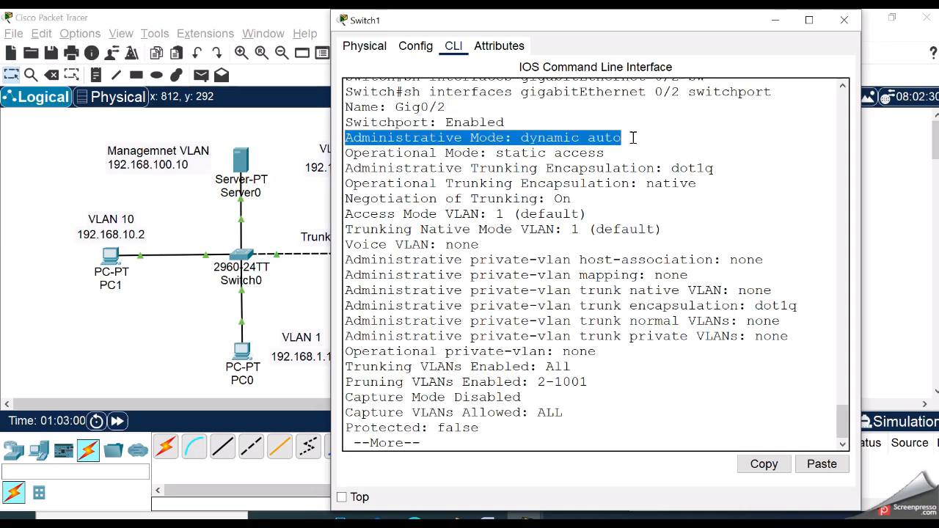
left_click(694, 146)
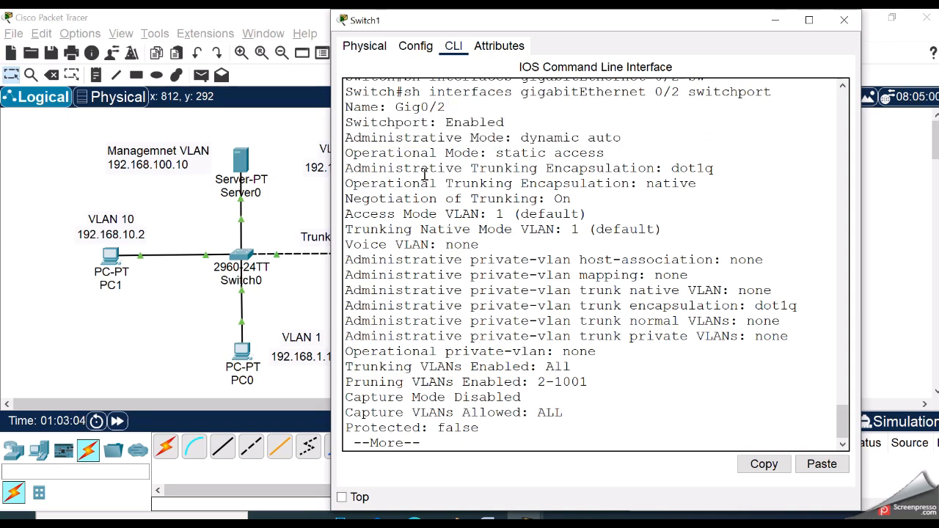
left_click_drag(354, 155, 599, 153)
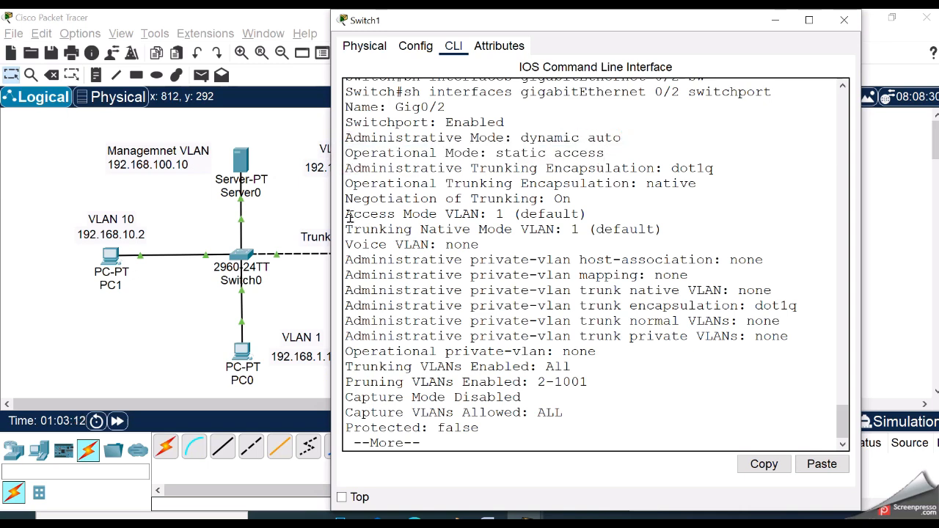
left_click_drag(349, 217, 667, 199)
left_click_drag(345, 234, 699, 224)
left_click(724, 224)
key("space")
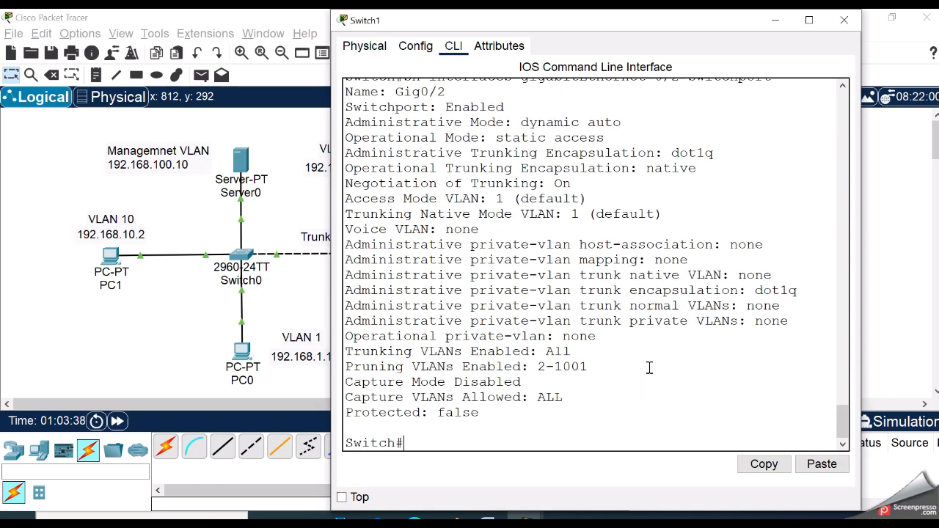
Step: Enter global configuration mode on Switch1 and open interface gigabitEthernet 0/2 for configuration
type("conf t")
key("Return")
type("interface")
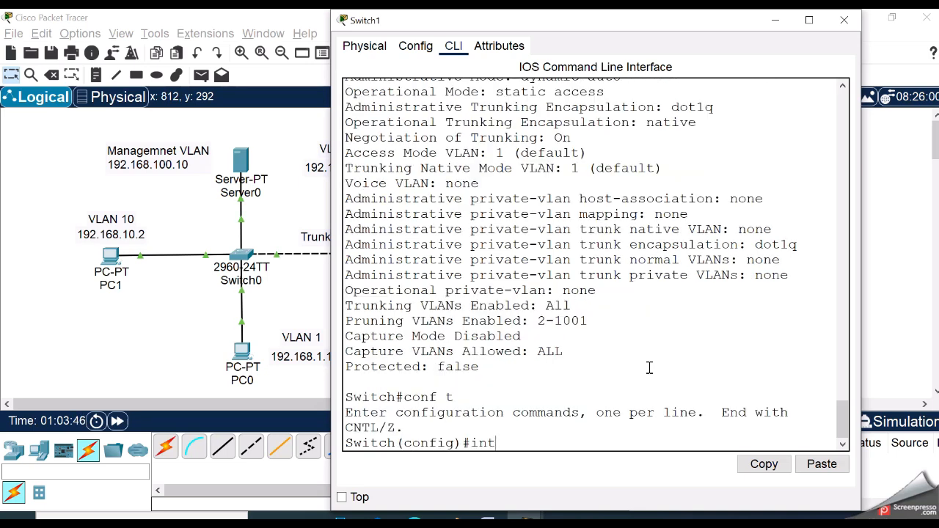
key("Tab")
type("gi")
key("Tab")
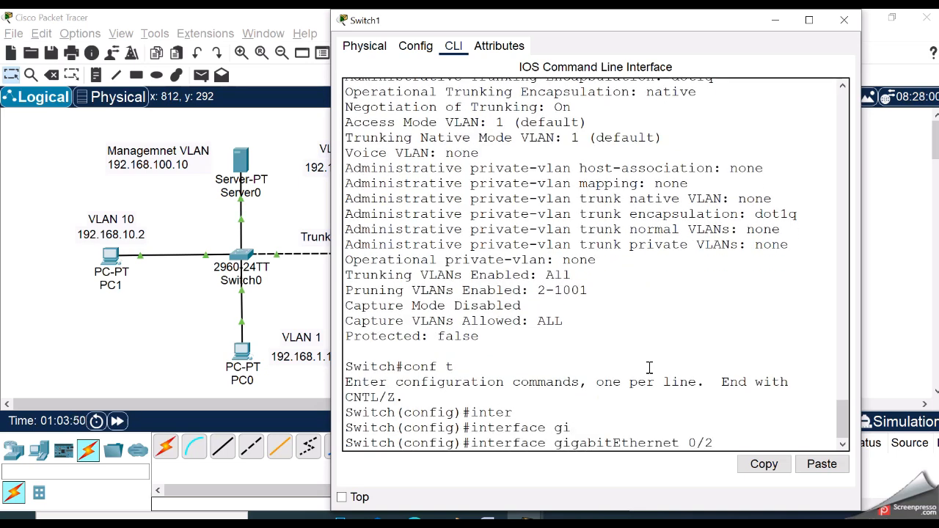
type("0/2")
key("Return")
Step: Allow VLANs 1-20,100 on the interface's trunk with the switchport trunk allowed vlan command
type("switchport t")
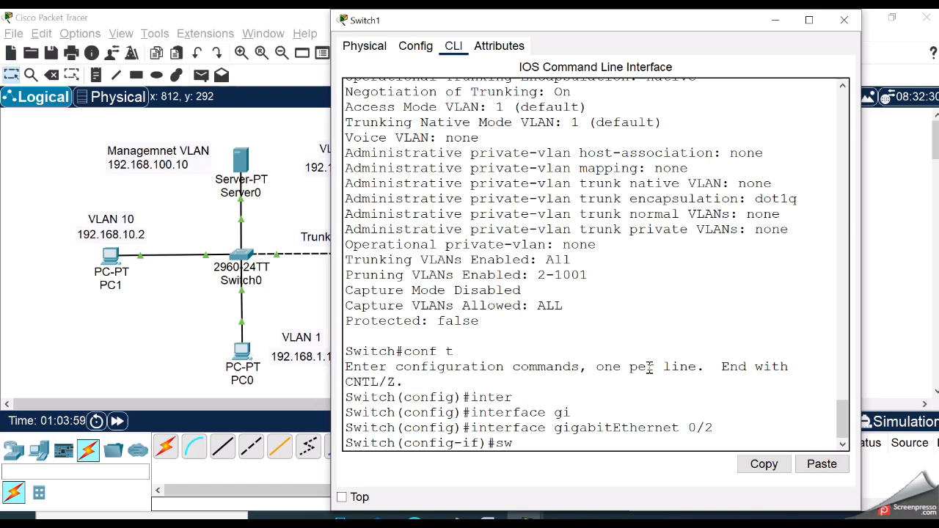
key("Tab")
type("tr")
key("Tab")
type("a")
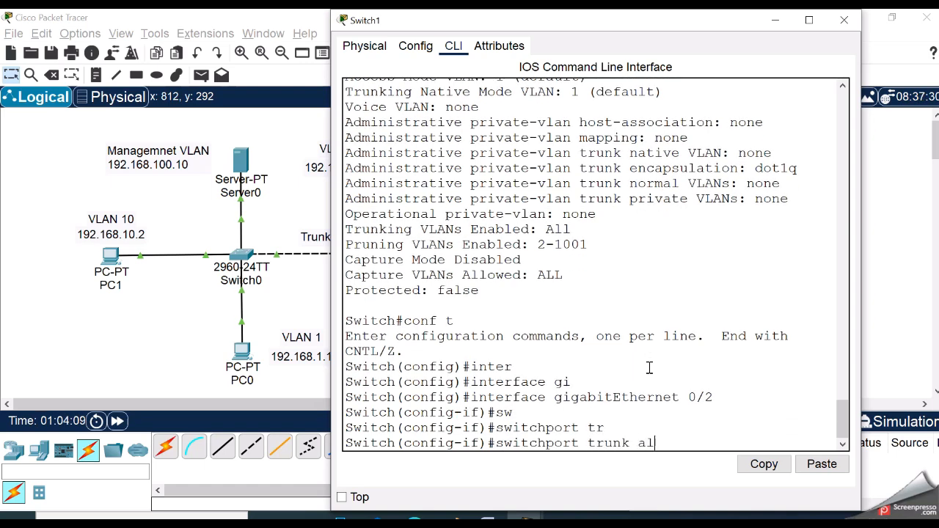
type("ll")
key("Tab")
type("vla")
key("Tab")
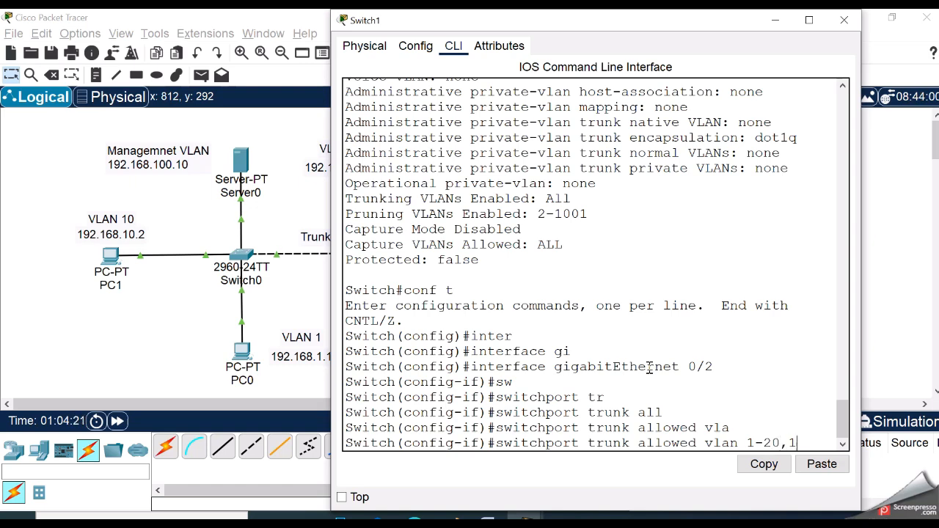
key("Return")
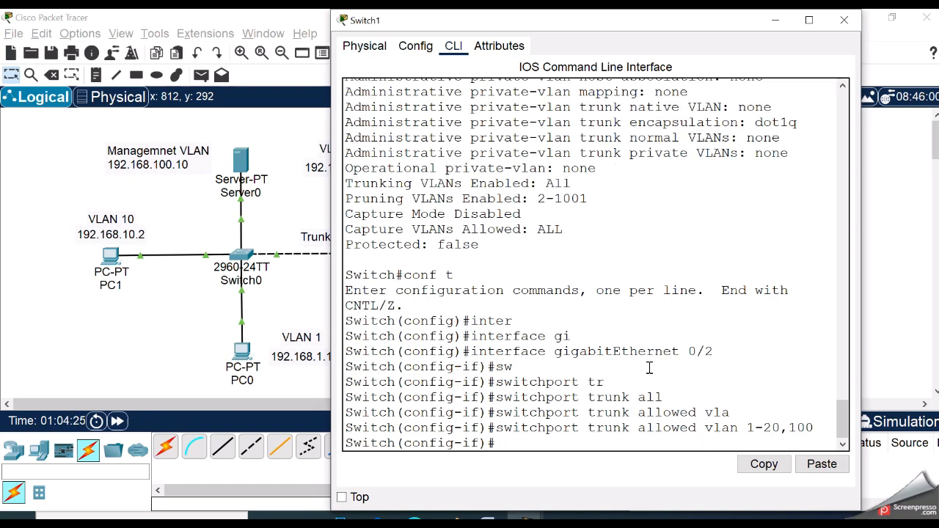
Step: List the options of the switchport mode command and examine the access, dynamic and trunk entries
type("sw")
key("Tab")
type("mo")
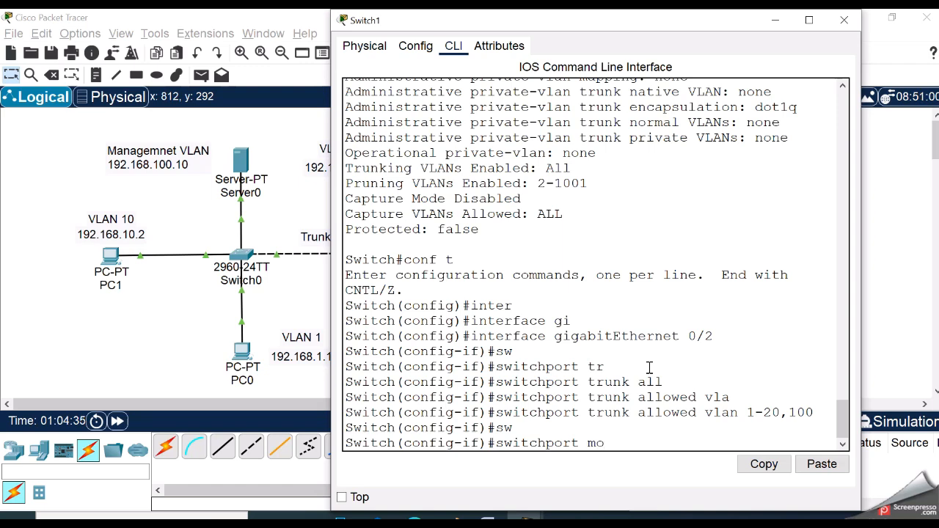
key("Tab")
type("?")
left_click(809, 20)
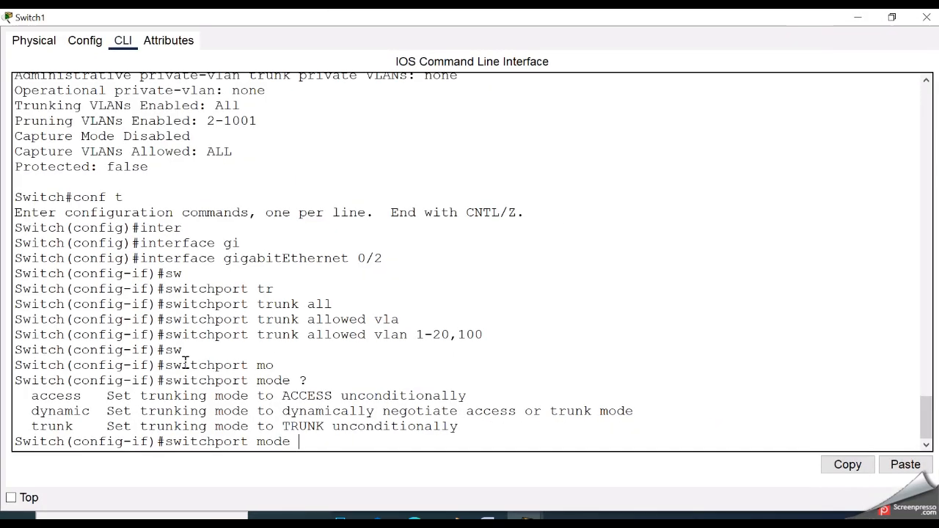
left_click_drag(31, 397, 109, 417)
left_click_drag(31, 426, 157, 412)
left_click(892, 17)
scroll(612, 425, "down", 7)
left_click(656, 439)
Step: List the options of switchport mode dynamic and compare the auto and desirable negotiation parameters
type("dy")
key("Tab")
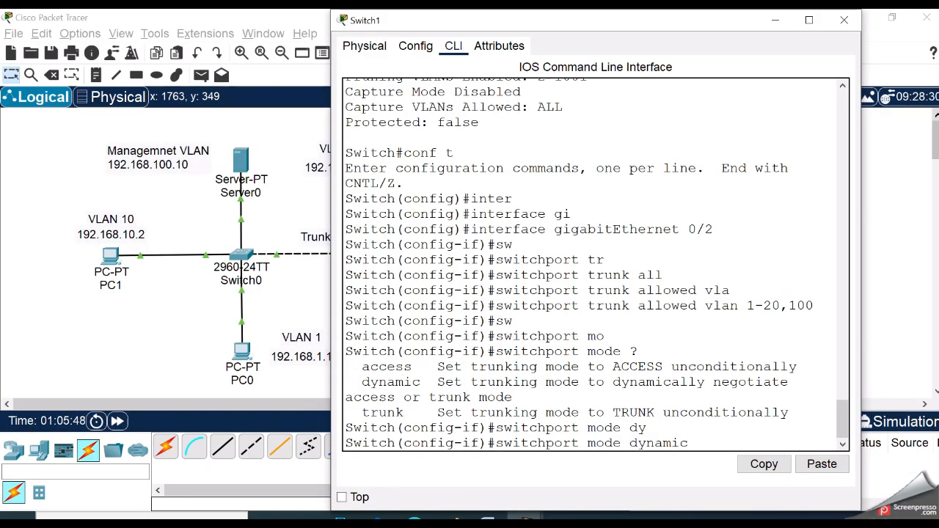
type("?")
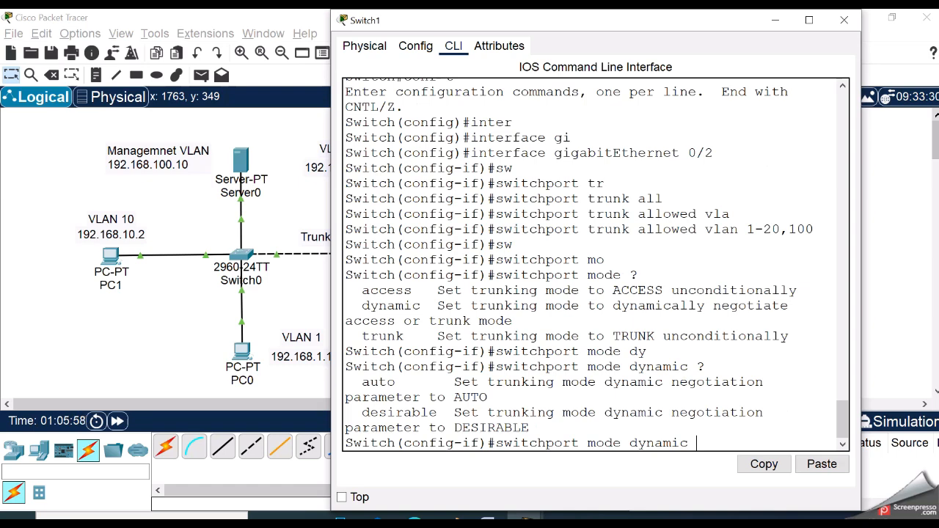
left_click(809, 20)
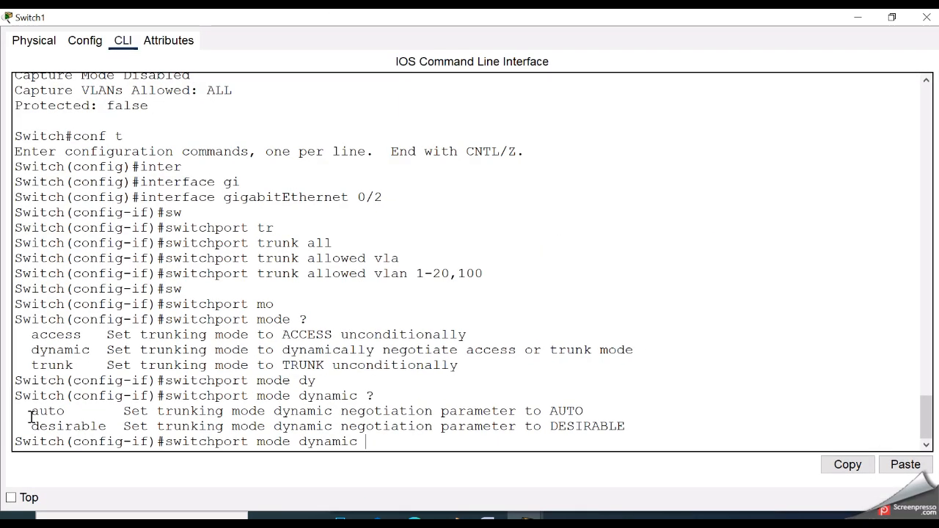
left_click_drag(30, 412, 107, 413)
left_click_drag(24, 425, 189, 442)
left_click(625, 352)
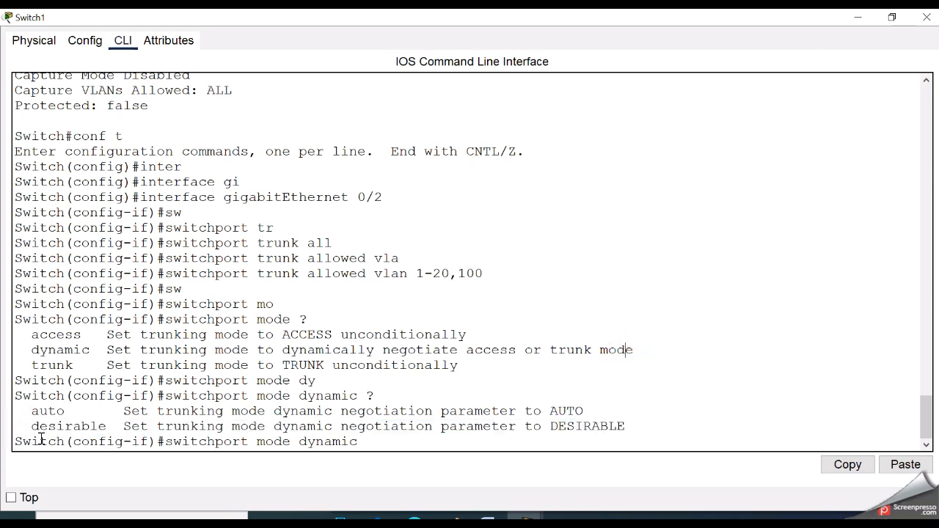
left_click_drag(38, 427, 198, 427)
Step: Set gigabitEthernet 0/2 on Switch1 to switchport mode dynamic desirable
left_click(688, 352)
type("si")
key("Tab")
key("Return")
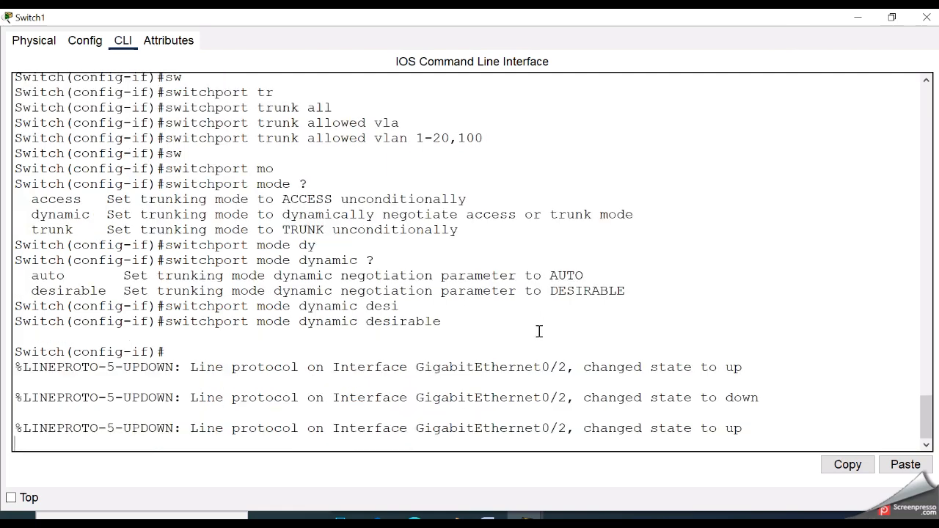
Step: Leave configuration mode, save Switch1's configuration with wr and close its window
left_click(891, 17)
key("ctrl+z")
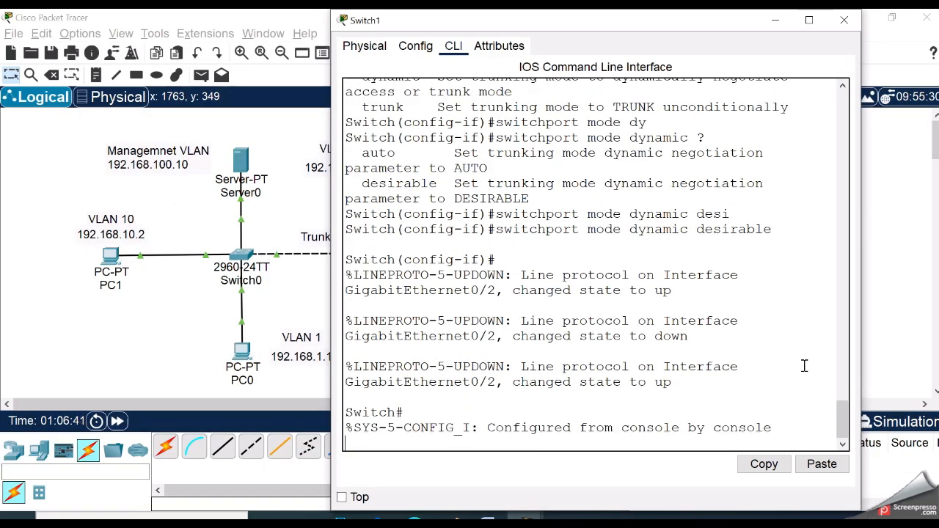
key("Return")
type("wr")
key("Return")
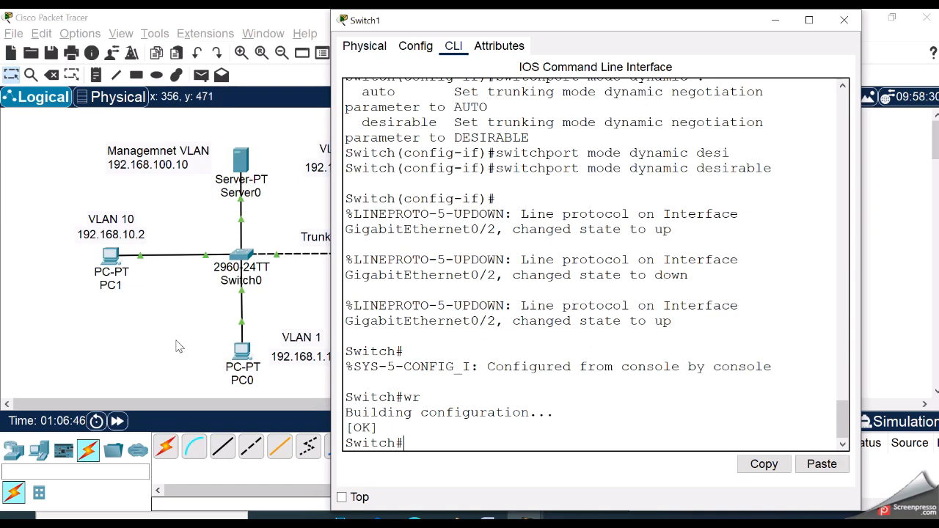
key("alt+F4")
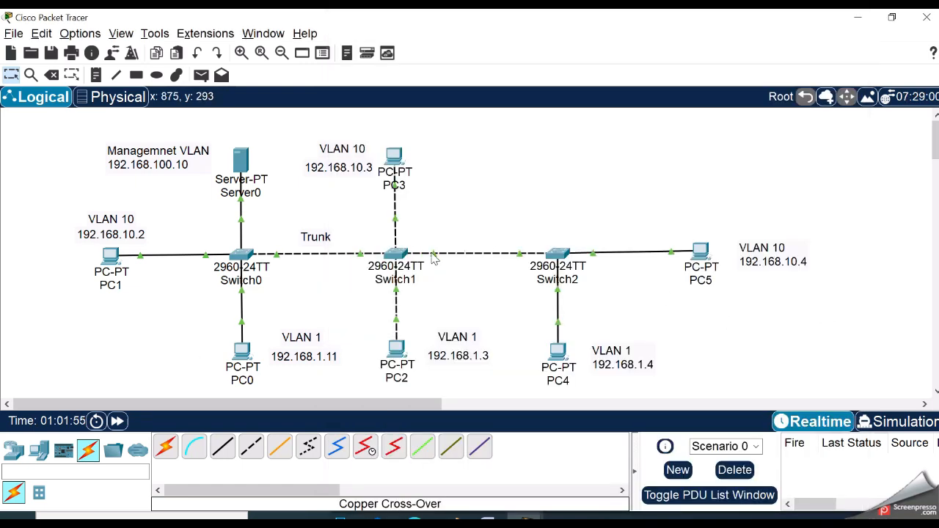
Step: Ping 192.168.10.2 from PC5's command prompt, check the replies and close the PC5 window
mouse_move(433, 257)
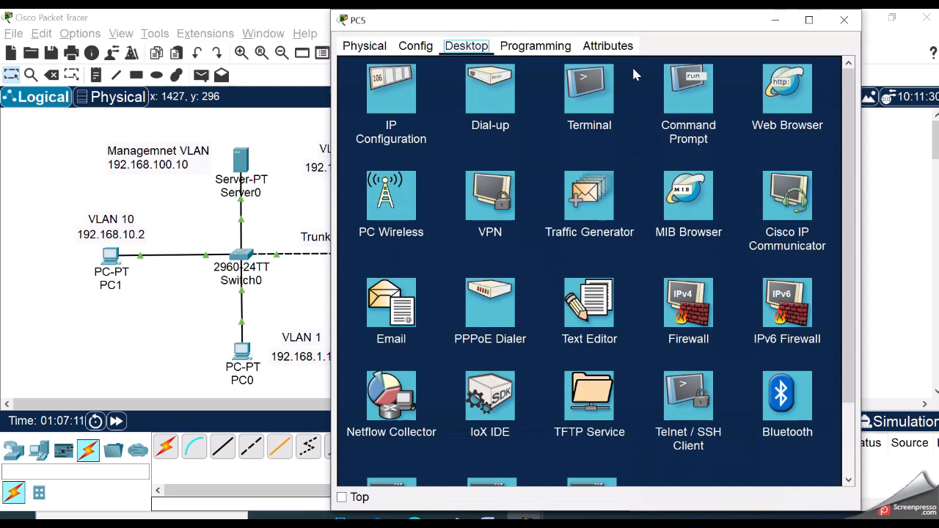
left_click(689, 84)
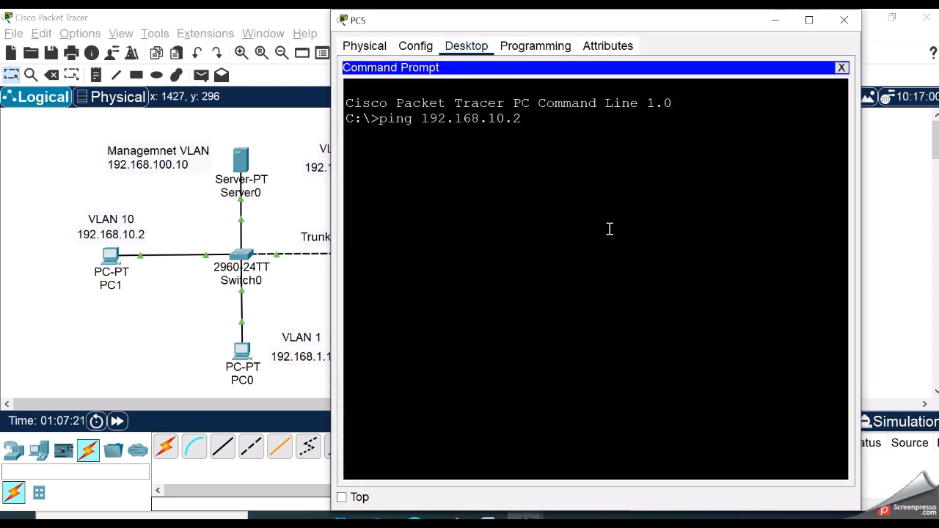
key("Return")
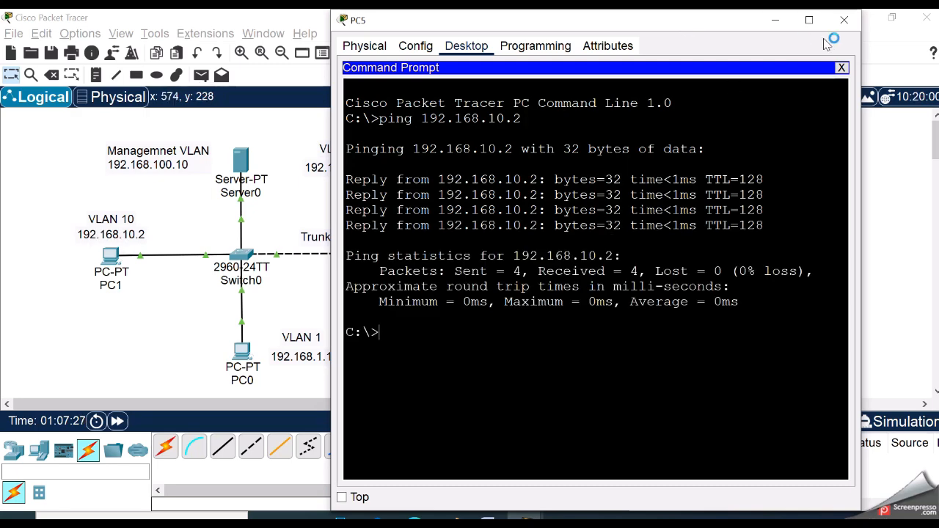
left_click(844, 19)
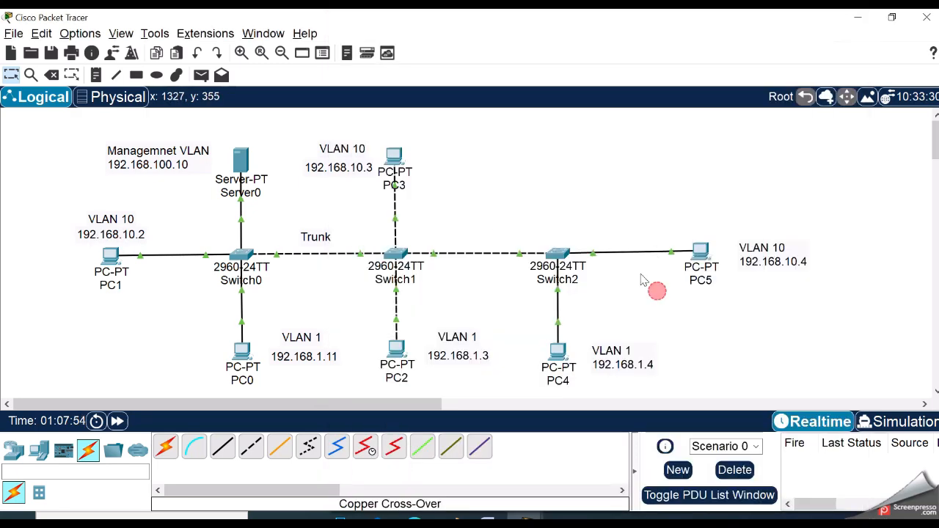
Step: Repeat the ping to 192.168.10.4 from PC3's command prompt, check the replies and close the PC3 window
left_click(394, 157)
left_click_drag(664, 16, 610, 16)
double_click(610, 16)
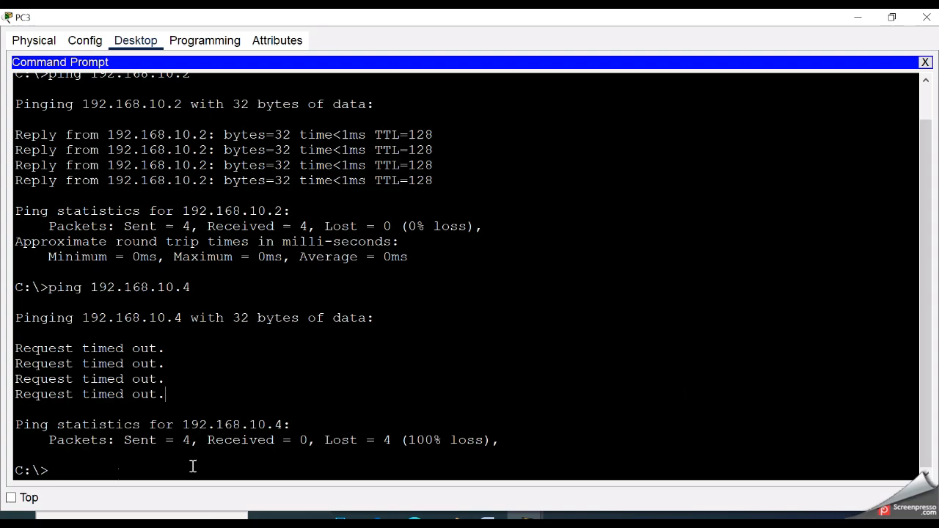
key("Up")
key("Return")
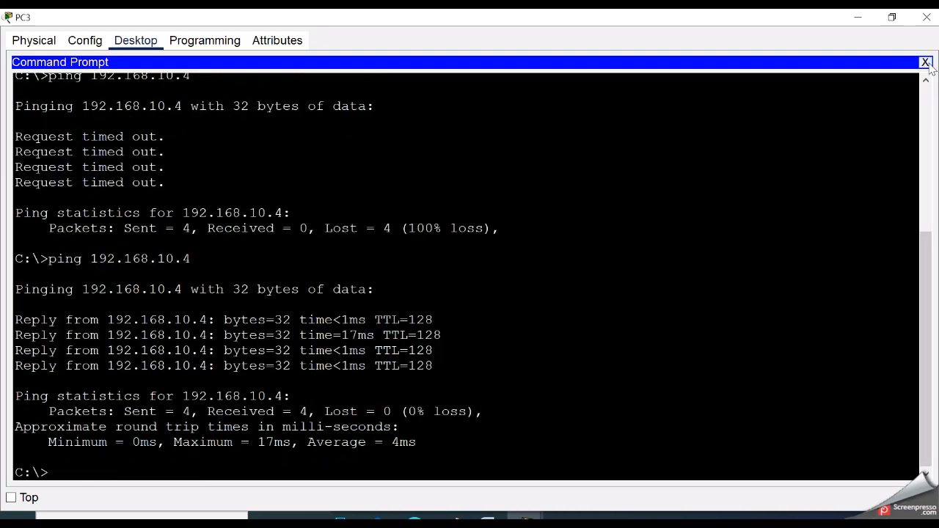
left_click(925, 61)
left_click(927, 16)
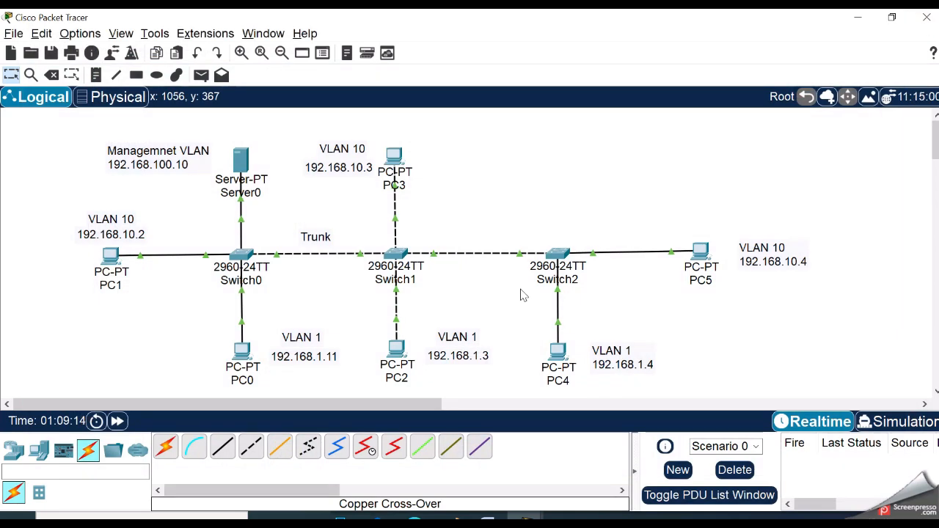
Step: Place a note reading "Trunk allowed 1-20, 100" above the link between Switch1 and Switch2
left_click(96, 75)
left_click(447, 234)
type("Trunk allowed 1")
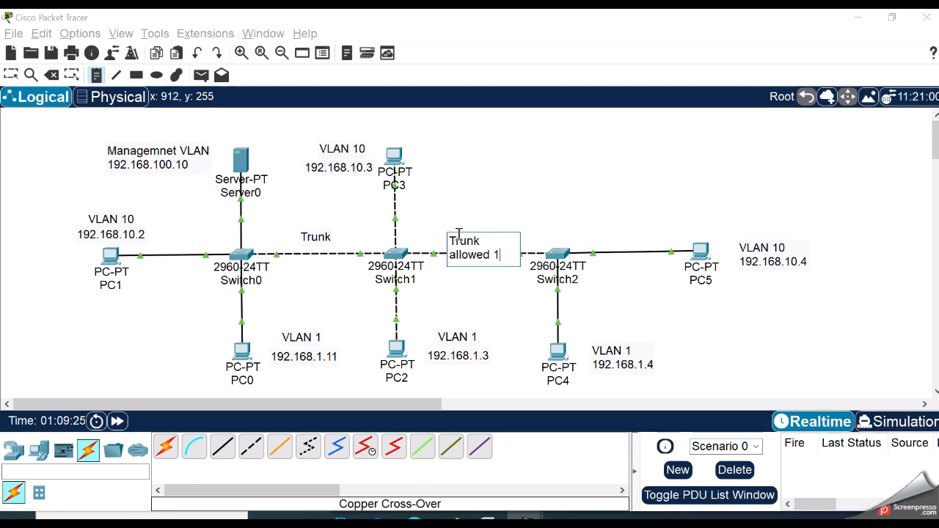
type("-20, 100")
left_click(584, 177)
left_click(11, 75)
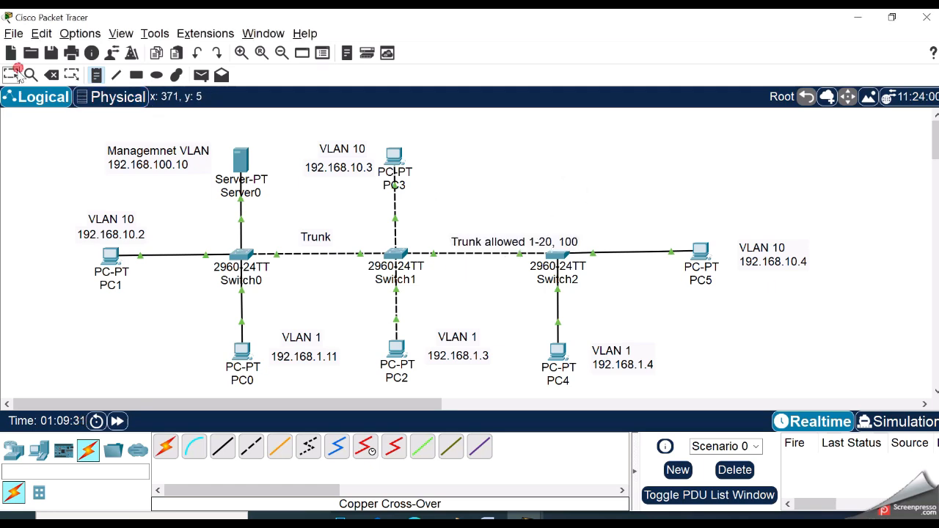
left_click(605, 207)
Step: Extend the note above the Switch0–Switch1 link to read "Trunk allowed 1-20,100"
double_click(343, 236)
type("allowed 1-20,100")
left_click(325, 184)
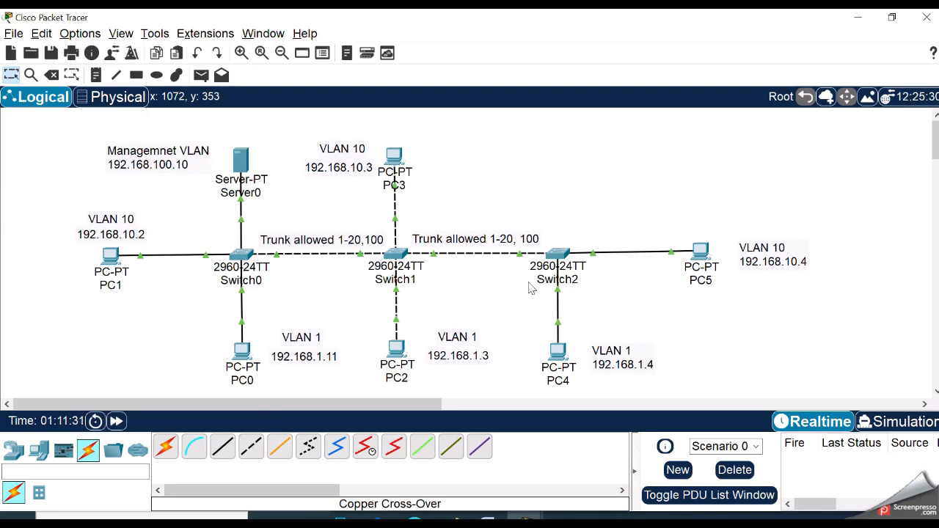
Step: Run show interfaces gigabitEthernet 0/2 switchport on Switch1 and examine the port's administrative and operational modes
left_click(396, 253)
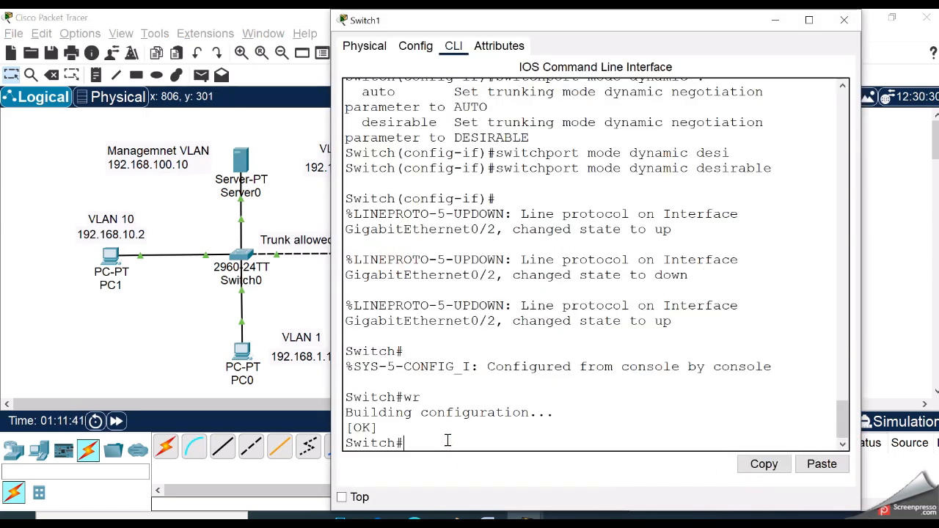
type("sho")
key("Tab")
type("inter")
key("Tab")
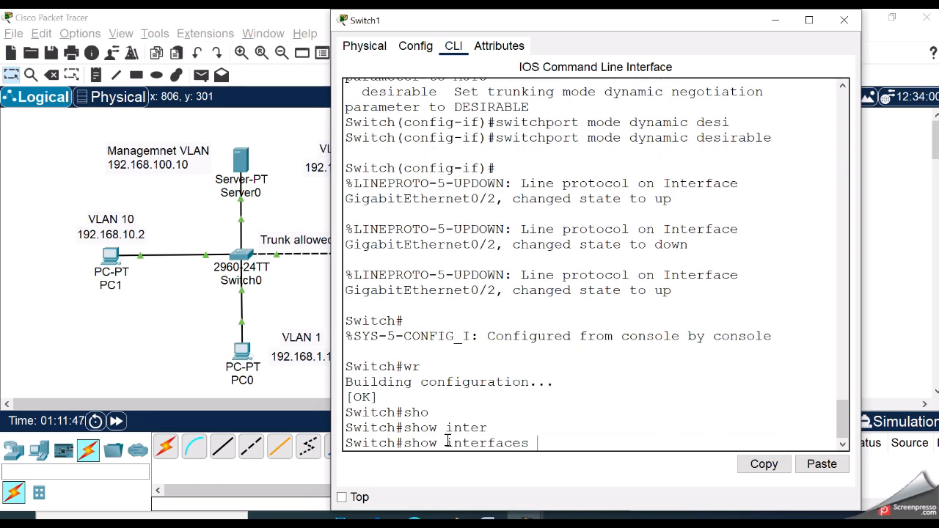
type("gig")
key("Tab")
type("0/2")
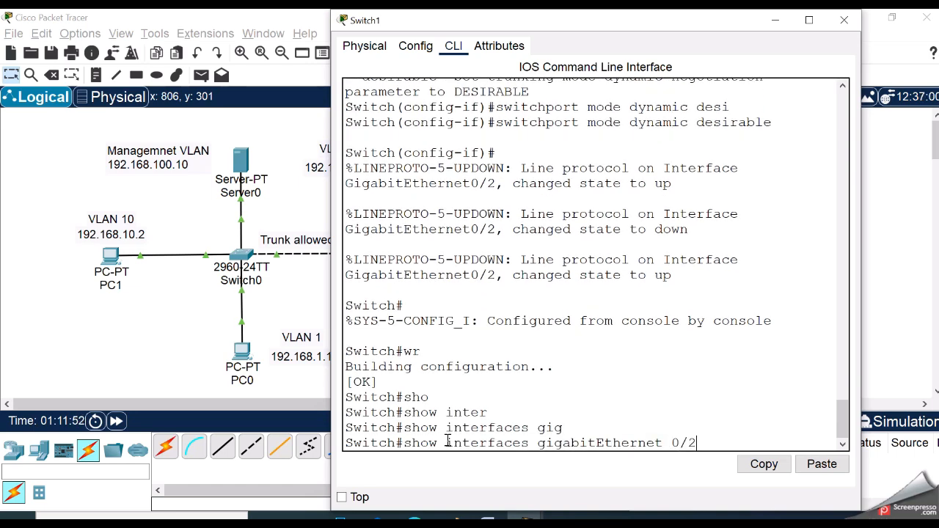
type(" swi")
key("Tab")
key("Return")
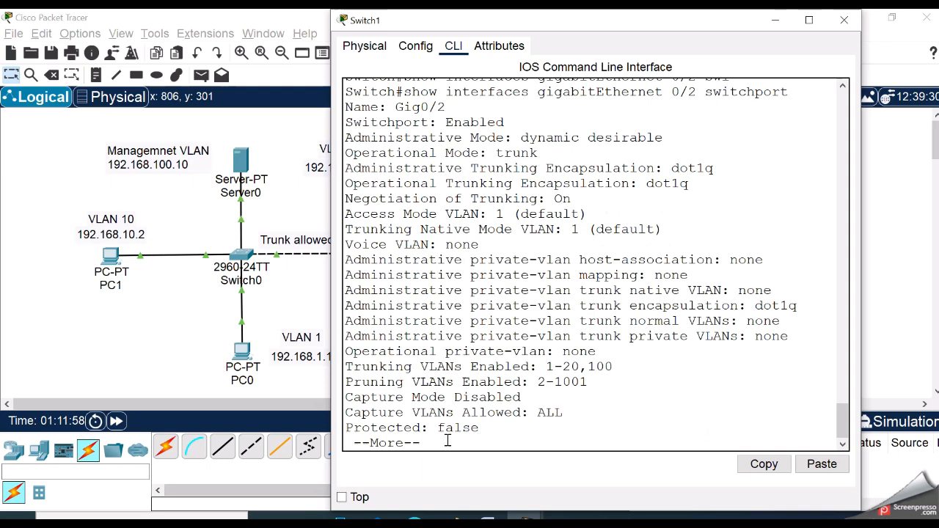
triple_click(350, 137)
left_click(350, 154)
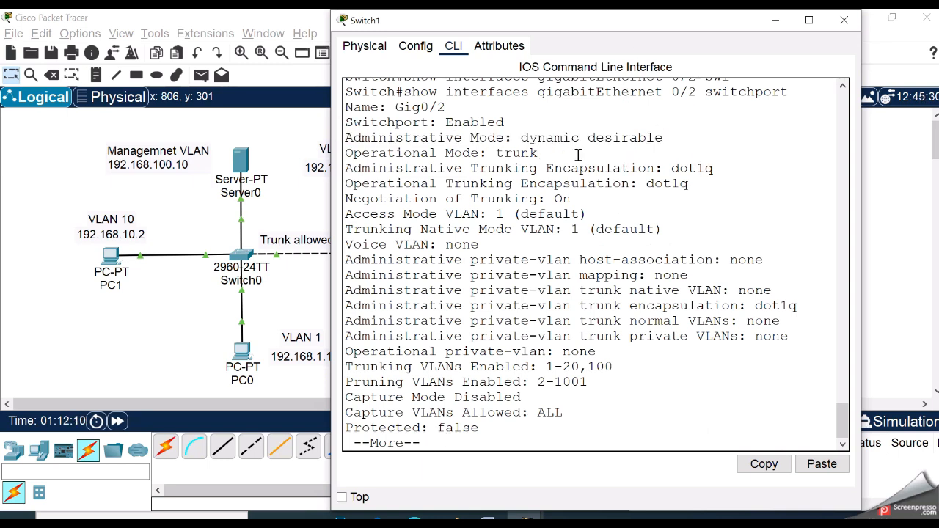
Step: Examine Switch1's Gig0/2 operational mode in the switchport output, then check the switch's port summary in the topology
left_click_drag(350, 154, 557, 153)
left_click(558, 154)
key("space")
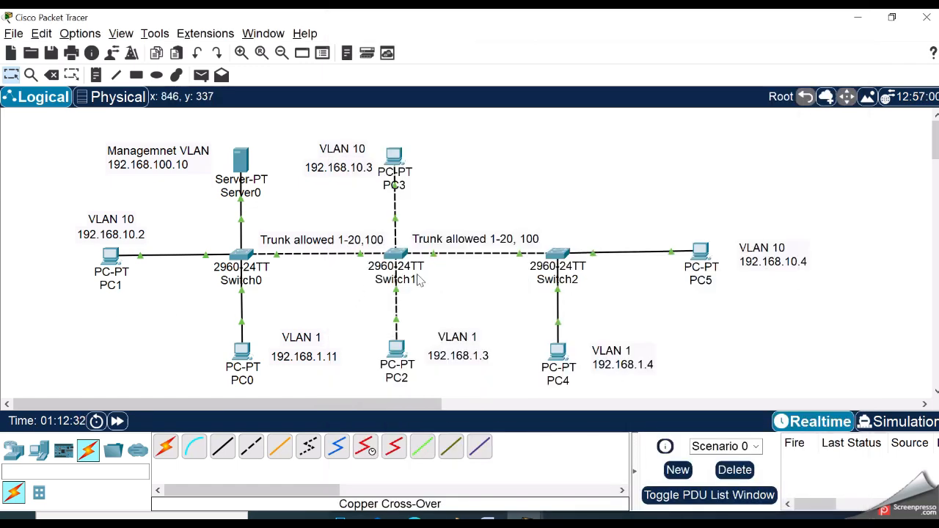
mouse_move(417, 277)
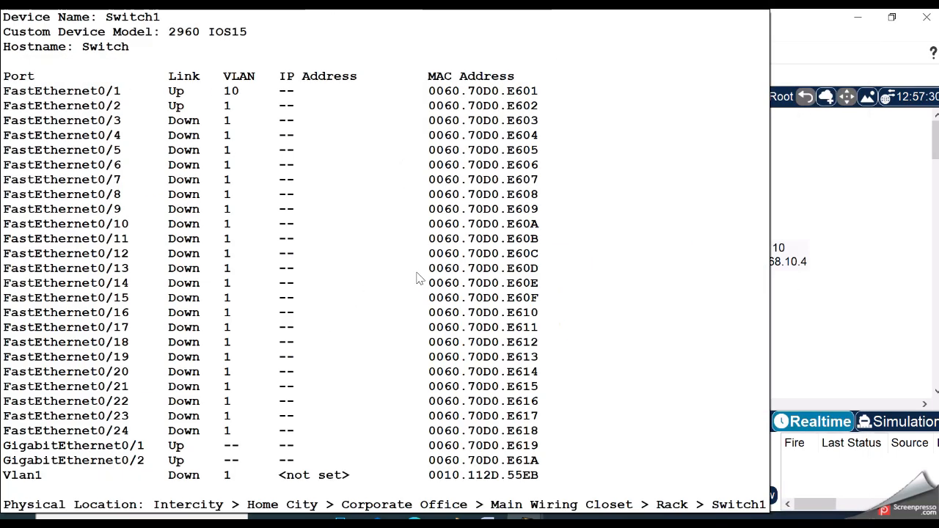
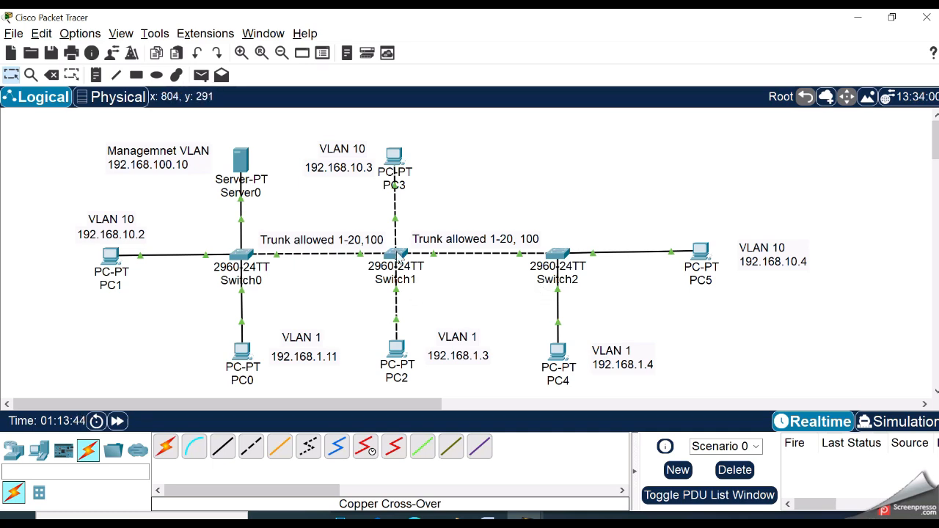
Step: Enter global configuration on Switch1 and select interface gigabitEthernet 0/2
left_click(396, 256)
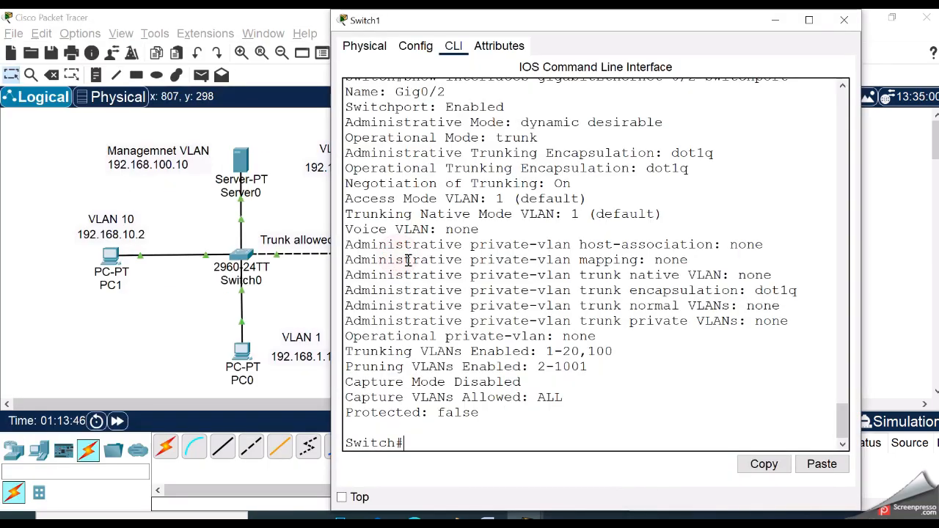
type("conf t")
key("Return")
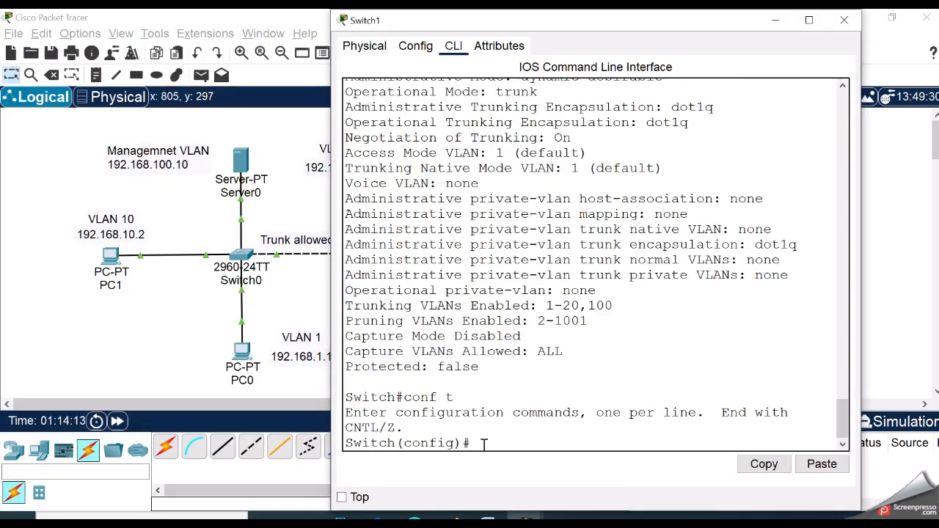
type("in")
key("Tab")
type("gi")
key("Tab")
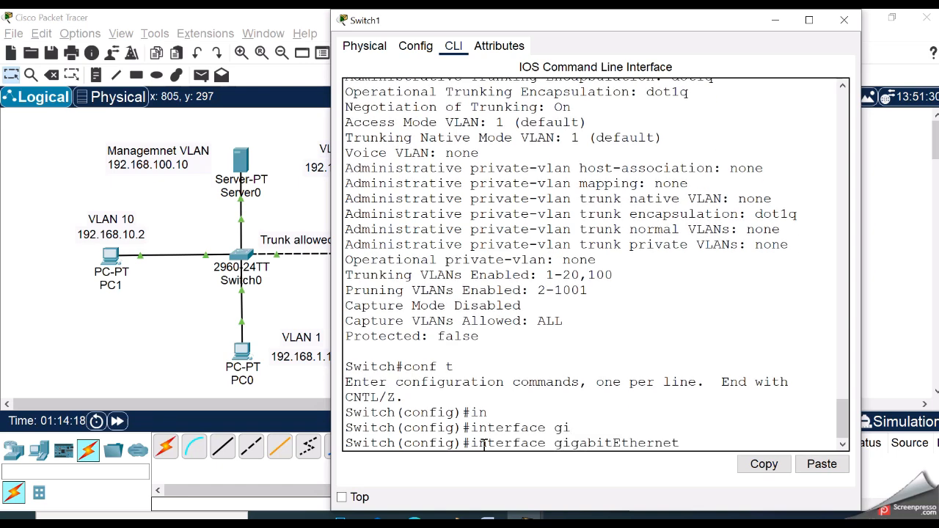
type("0/2")
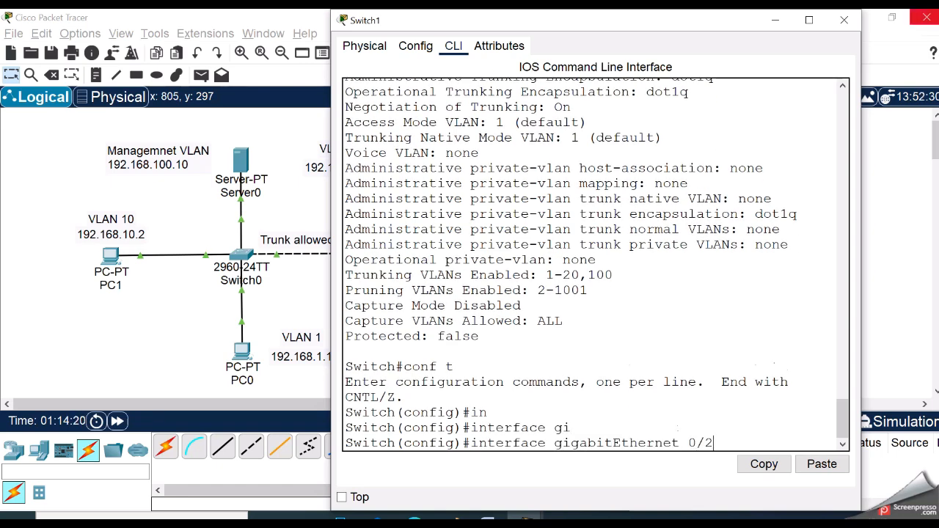
key("Return")
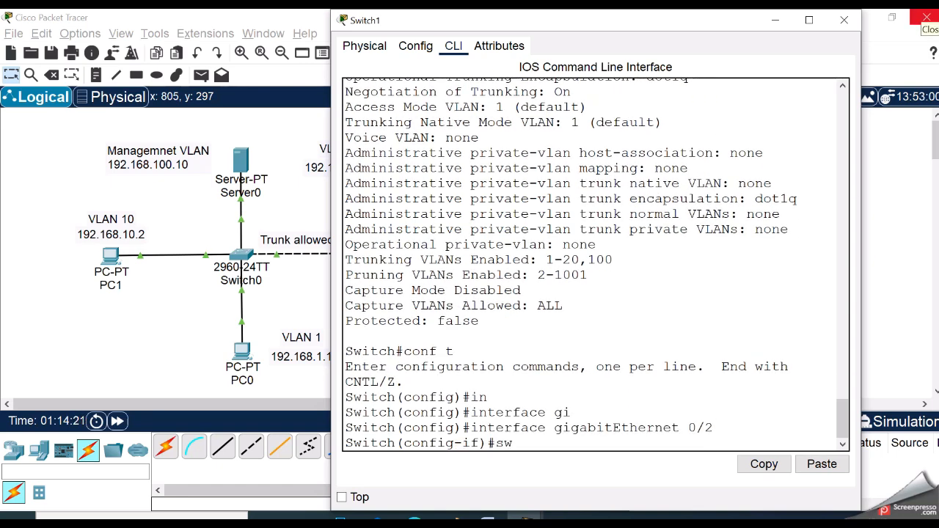
Step: Set the interface to static trunking with switchport mode trunk and save Switch1's configuration
type("sw")
key("Tab")
type("m")
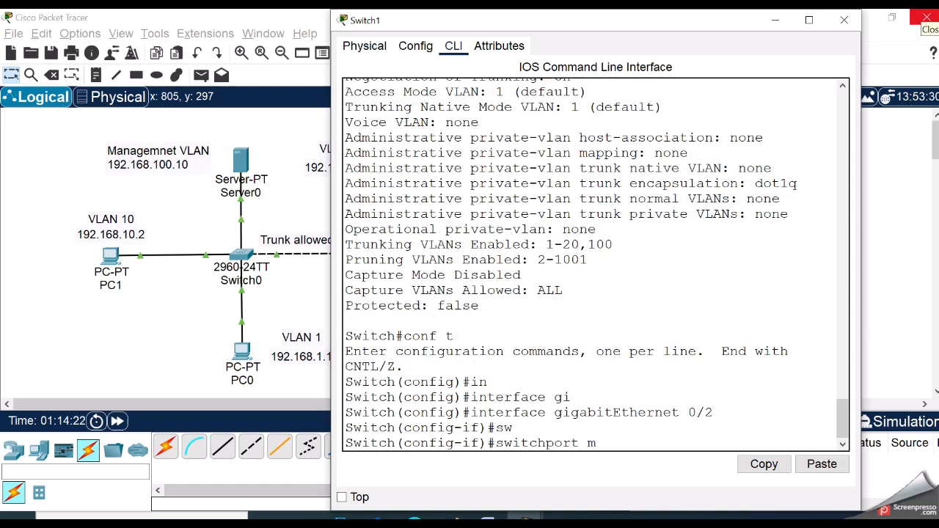
type("o")
key("Tab")
key("Return")
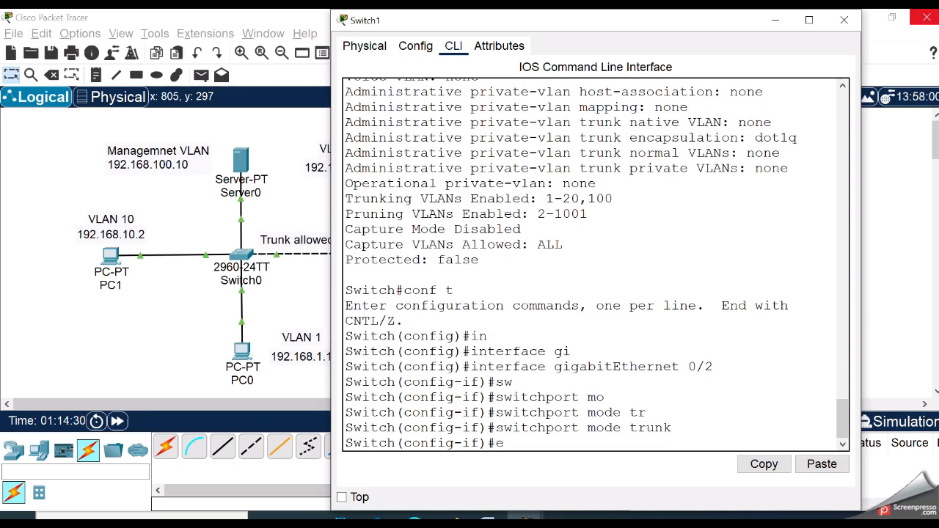
type("end")
key("Return")
type("wr")
key("Return")
Step: Show Switch1's running configuration and examine the trunk commands under GigabitEthernet0/2
type("sh")
key("Tab")
type("run")
key("Tab")
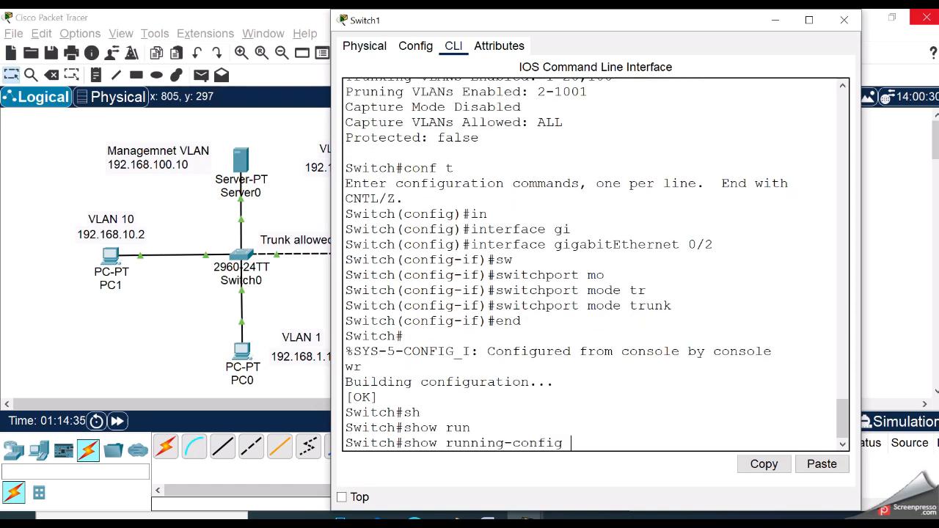
key("Return")
key("space")
key("space")
key("space")
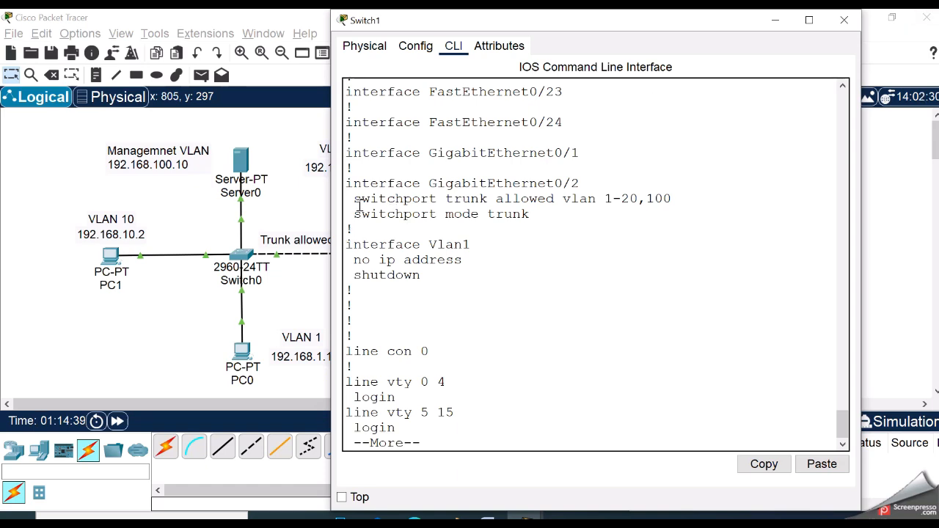
left_click_drag(355, 199, 795, 197)
left_click(722, 308)
left_click_drag(350, 218, 571, 217)
key("ctrl+c")
Step: Return to global configuration on Switch1 and reopen interface gigabitEthernet 0/2 for configuration
type("conf t")
key("Return")
type("itch(config)#")
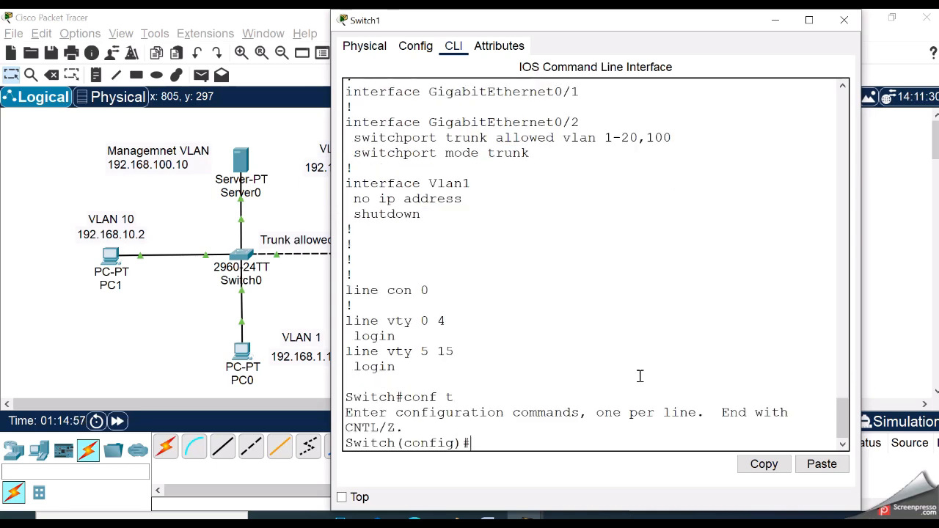
type("nter")
key("Tab")
type("gi")
key("Tab")
type("0/2")
key("Return")
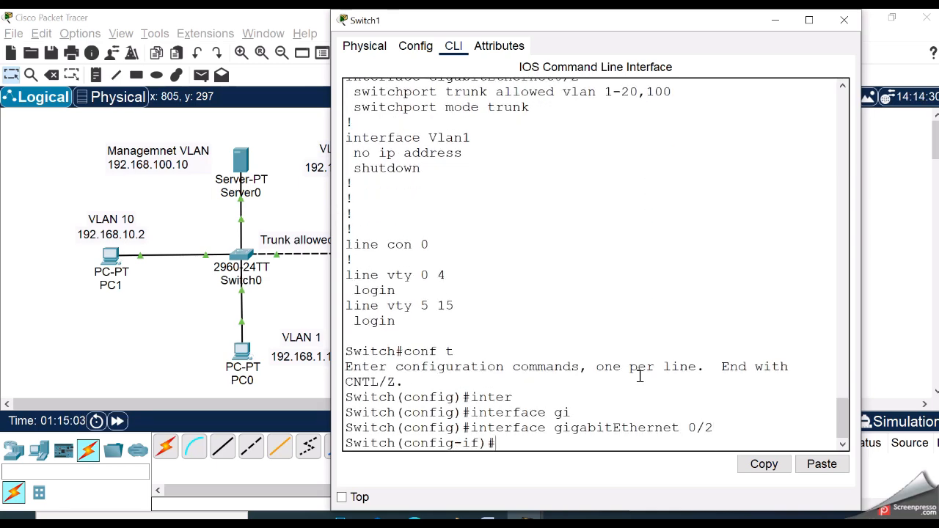
Step: Remove the allowed VLAN restriction with no switchport trunk allowed vlan 1-20,100
key("Up")
key("Up")
key("Up")
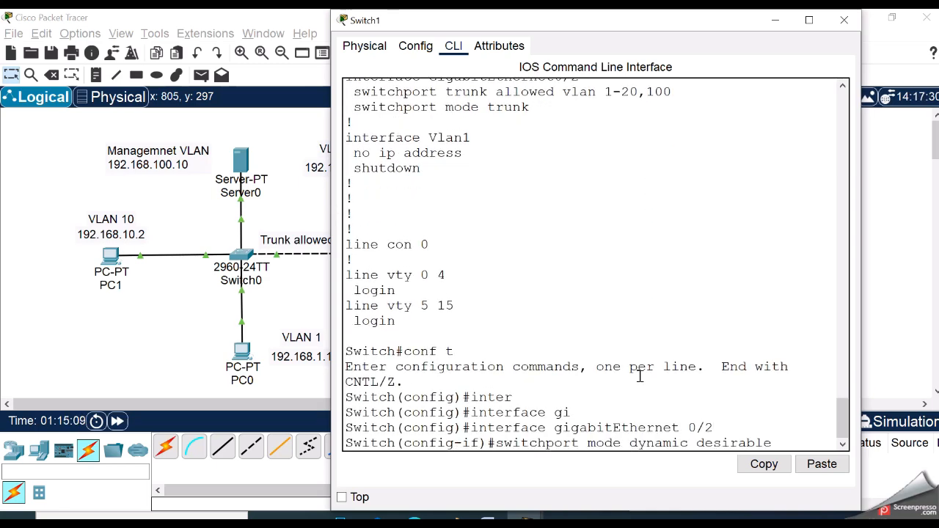
key("Left")
key("Left")
key("Left")
key("Left")
key("Left")
key("Left")
key("Left")
key("Left")
key("Left")
key("ctrl+a")
type("no")
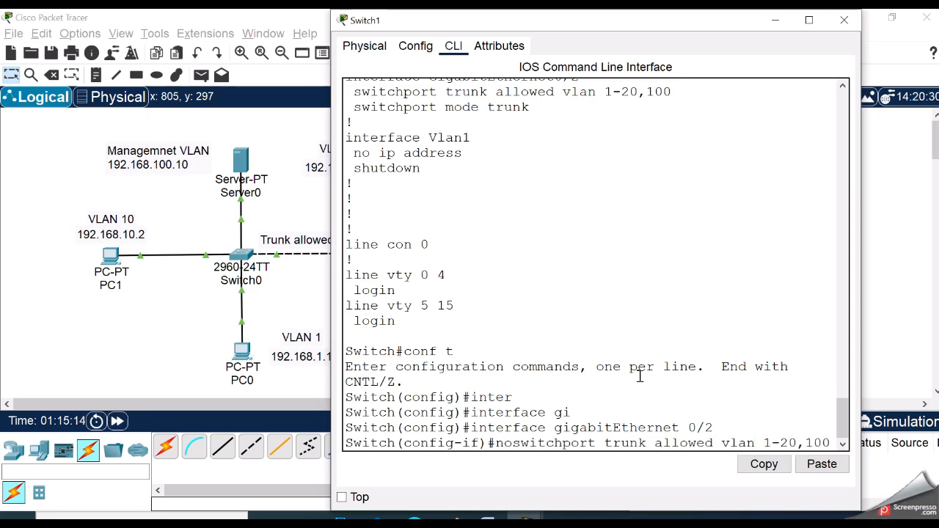
key("Return")
Step: Apply switchport mode trunk to gigabitEthernet 0/2 again and save Switch1's configuration
type("sw")
key("Tab")
type("mo")
key("Tab")
type("tr")
key("Tab")
key("Return")
type("end")
key("Return")
type("wr")
key("Return")
left_click(302, 308)
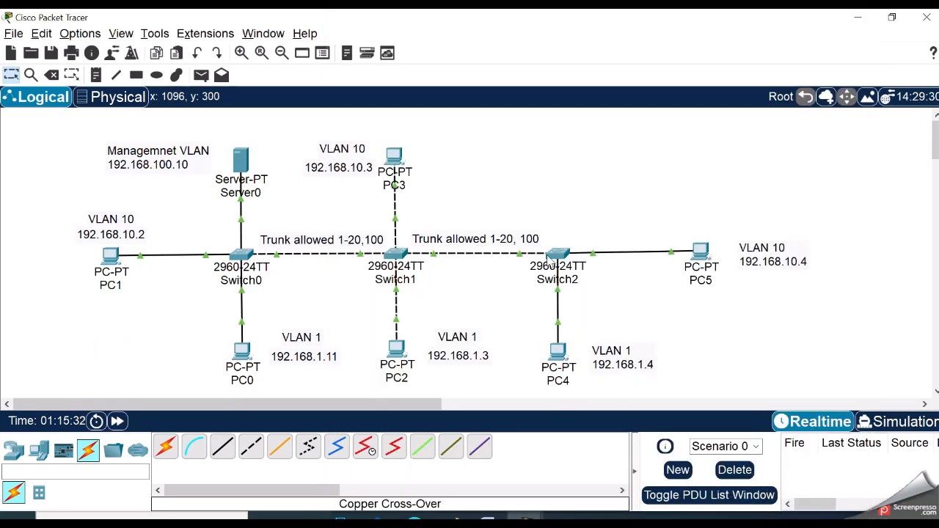
Step: Enter privileged mode on Switch2 and show the status of interface gigabitEthernet 0/2
left_click(557, 250)
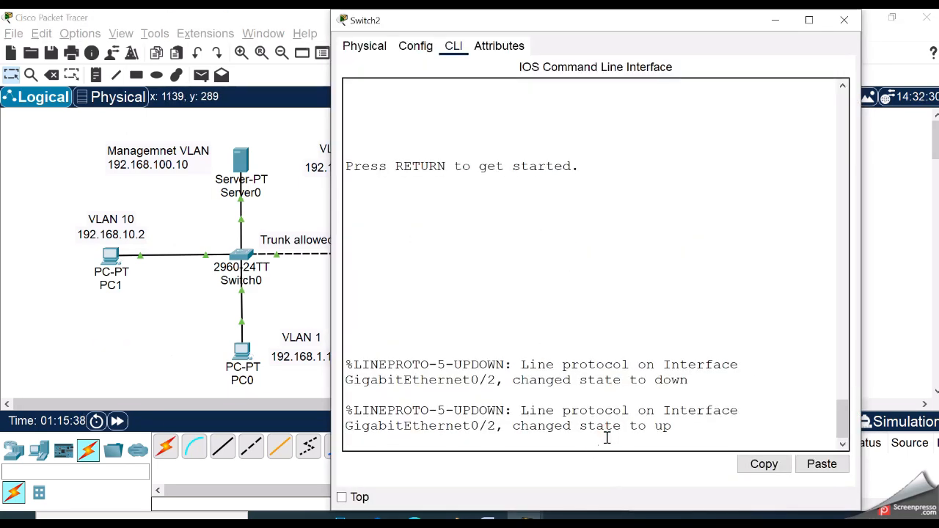
key("Return")
key("Return")
type("en")
key("Return")
type("sh")
key("Tab")
type("in")
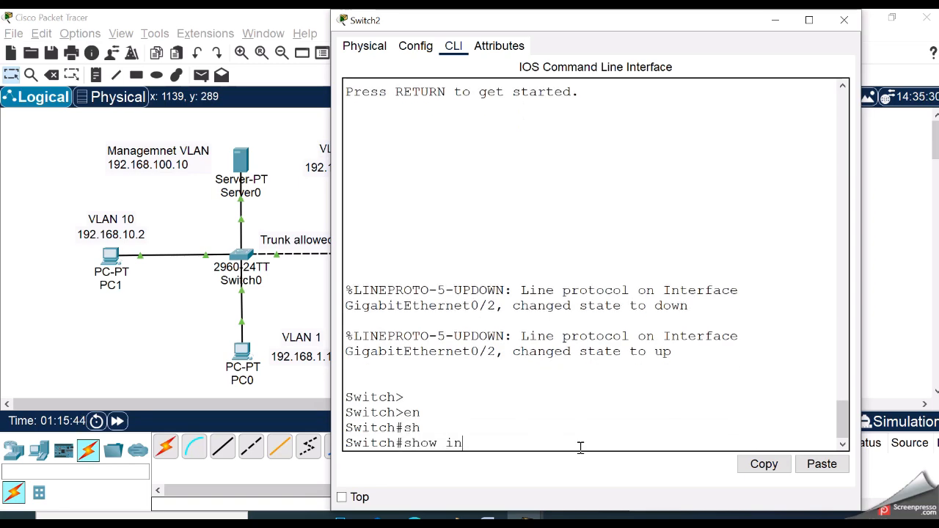
type("t")
key("Tab")
type("gi")
key("Tab")
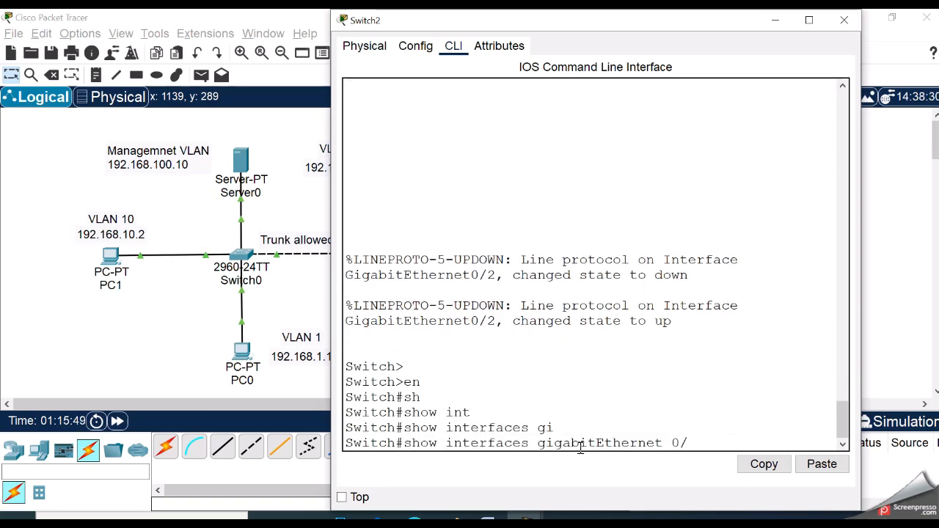
type("2")
key("Return")
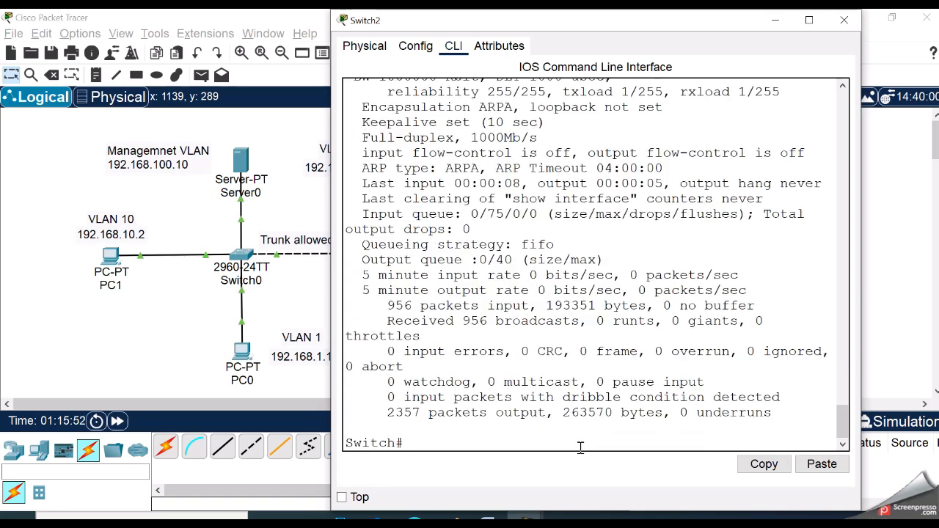
Step: Show the switchport details of Switch2's gigabitEthernet 0/2 and check its administrative mode
key("Up")
type("sw")
key("Tab")
key("Return")
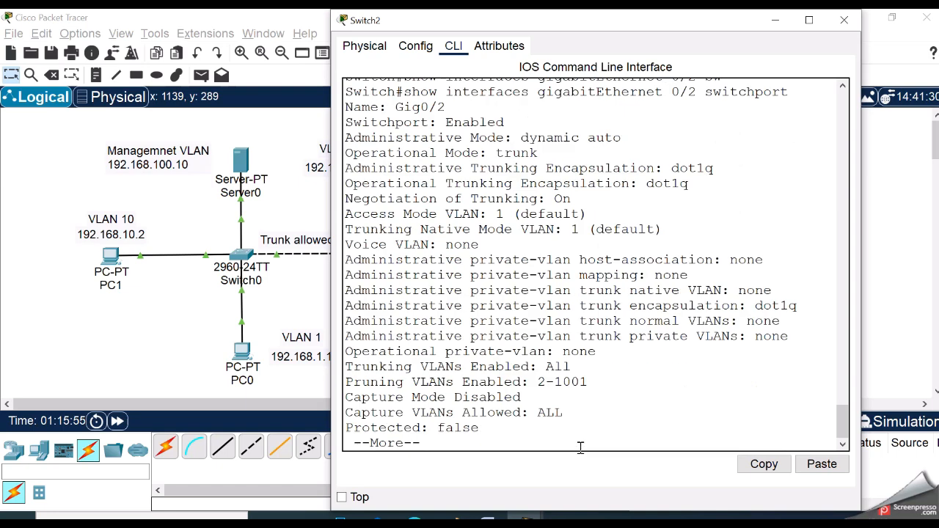
left_click_drag(411, 140, 677, 142)
left_click(704, 146)
left_click(843, 20)
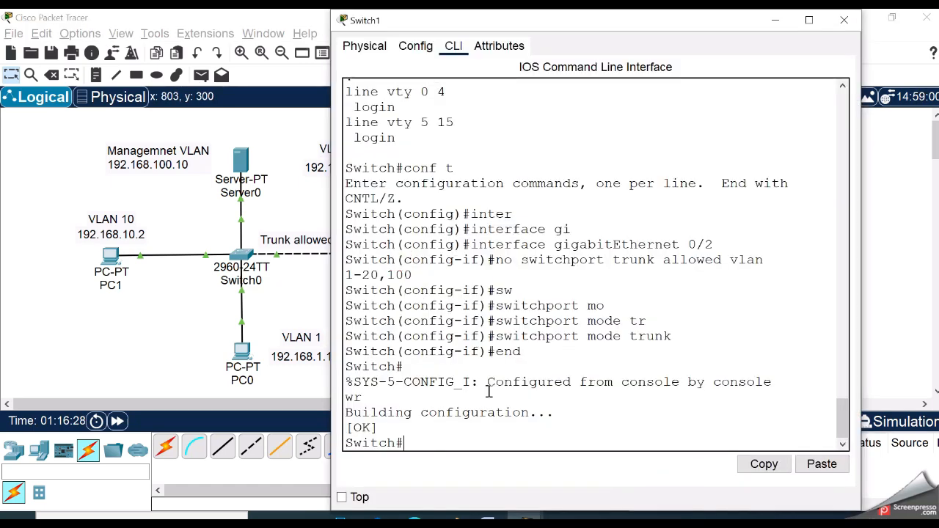
Step: Show Switch1's running configuration again and check the remaining switchport line under GigabitEthernet0/2
type("conf t")
key("Up")
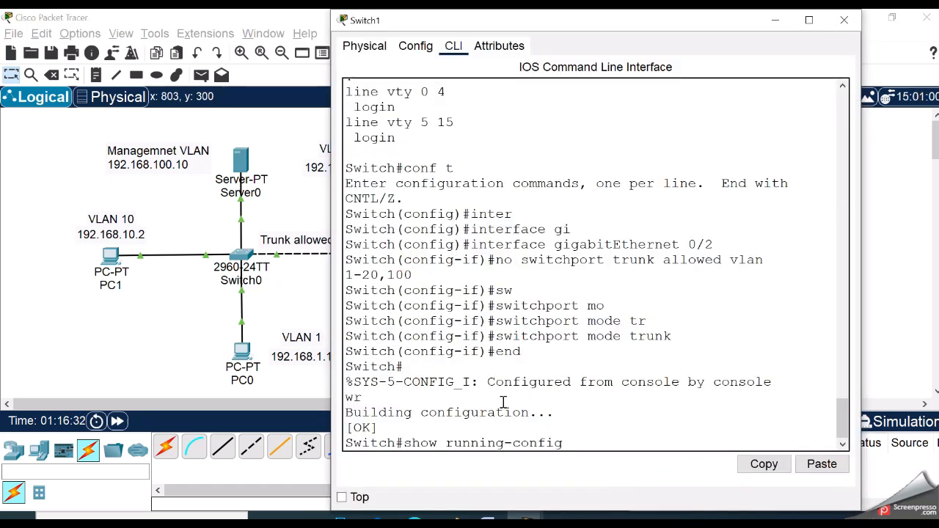
key("Return")
left_click_drag(354, 198, 648, 195)
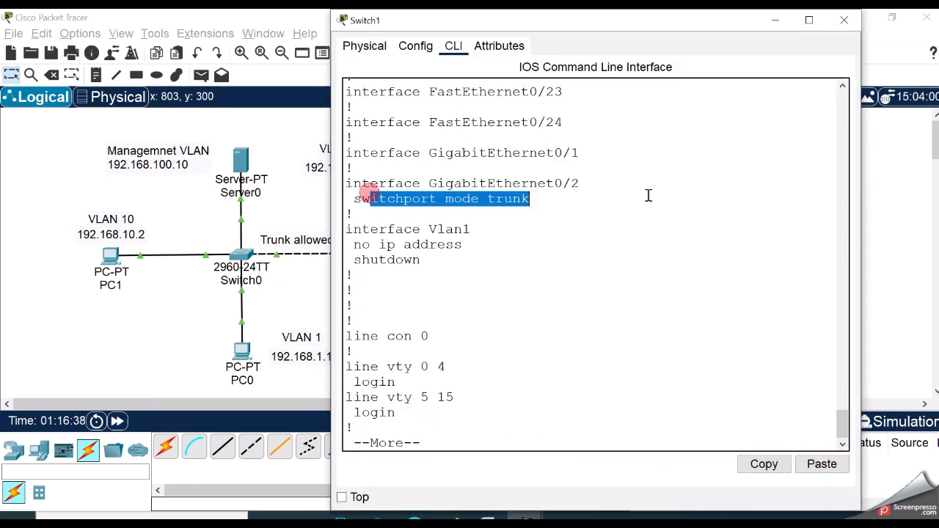
left_click(654, 247)
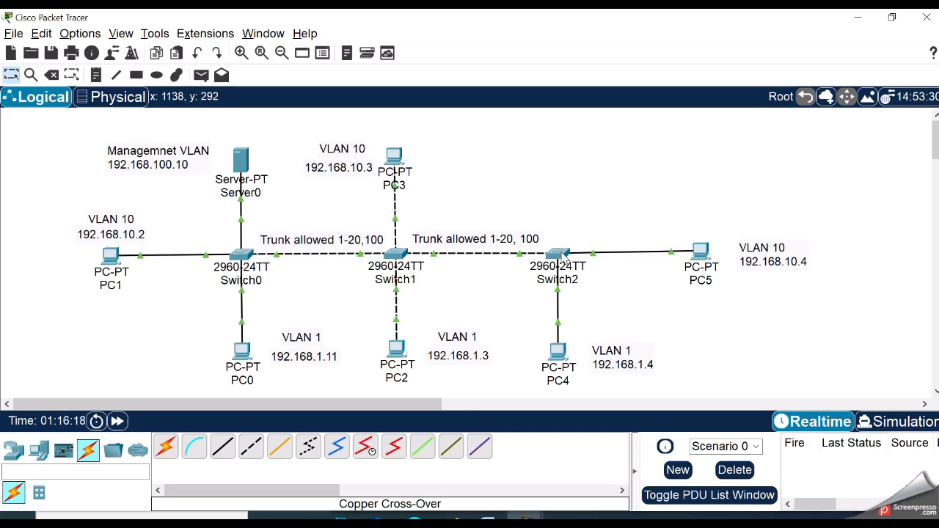
Step: Ping 192.168.10.2 from PC5's command prompt to test VLAN 10 connectivity across the trunks
left_click(700, 251)
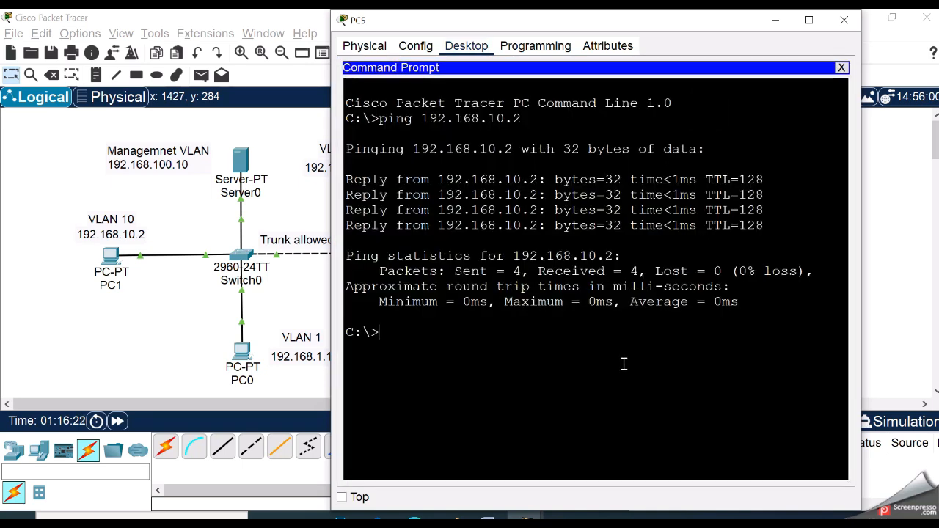
key("Up")
key("Return")
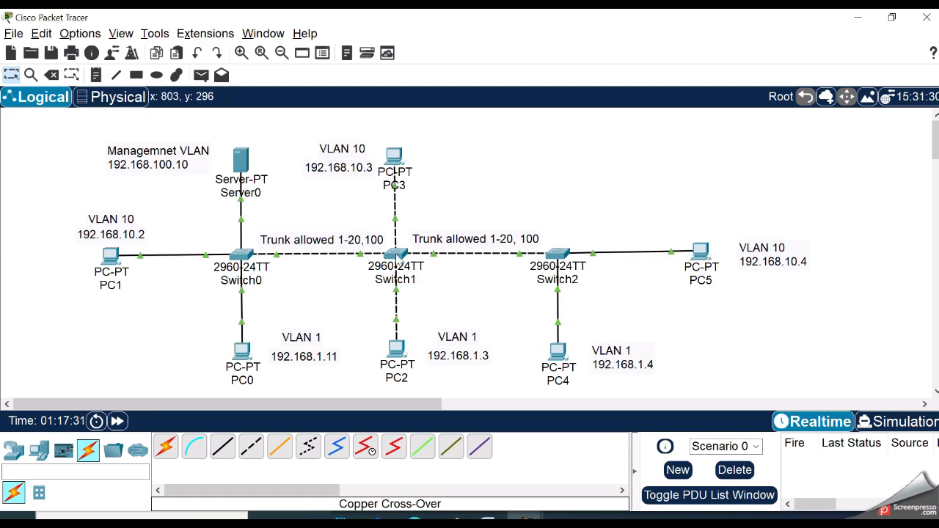
Step: Leave the paged running-config listing on Switch1 and close the switch's window
left_click(404, 258)
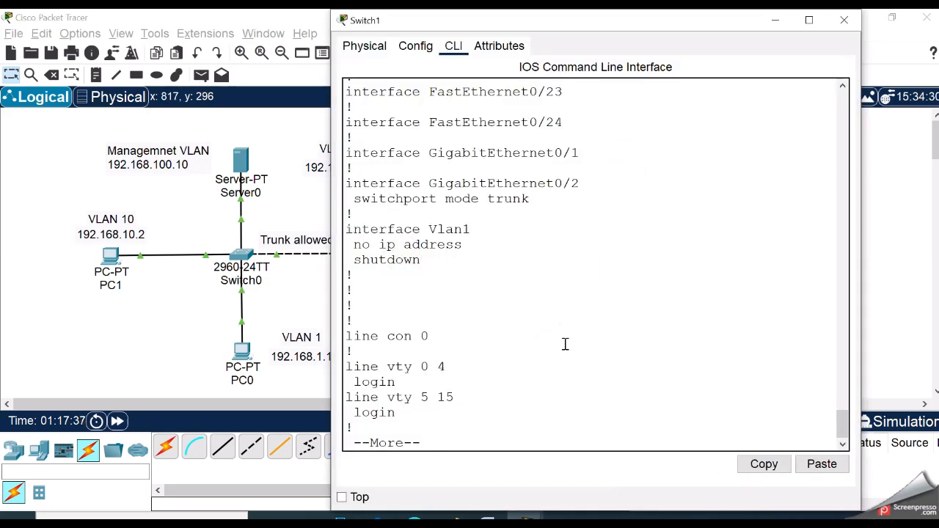
type("qer")
key("Return")
left_click(843, 20)
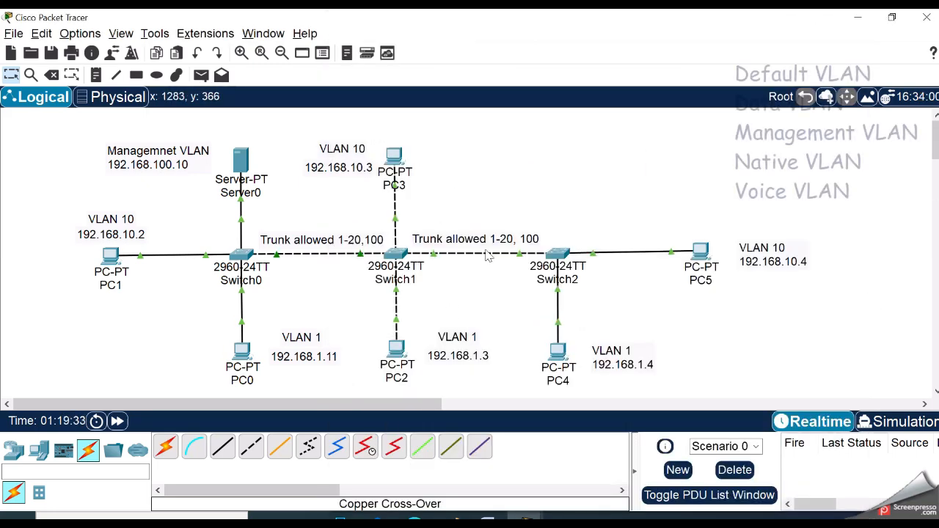
Step: Add an 802.1Q text note above the trunk link between Switch1 and Switch2
left_click(95, 75)
left_click(440, 219)
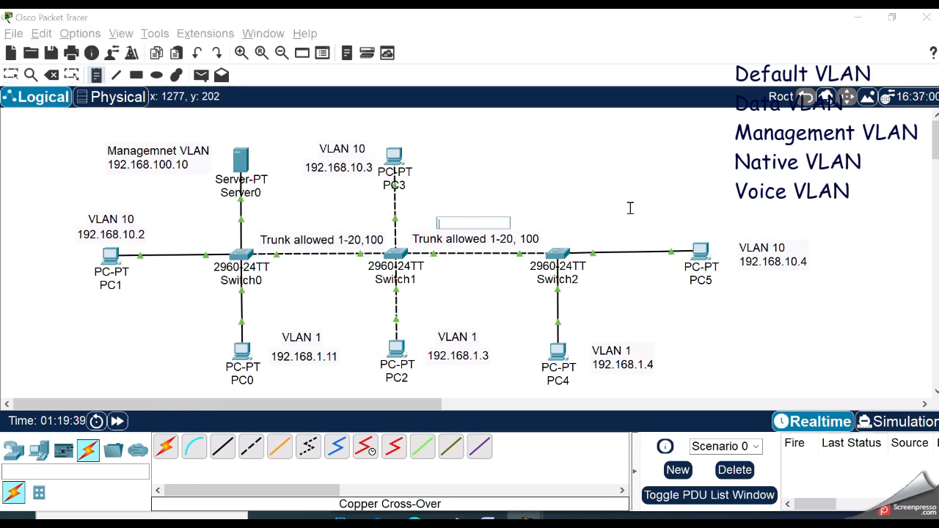
type("80")
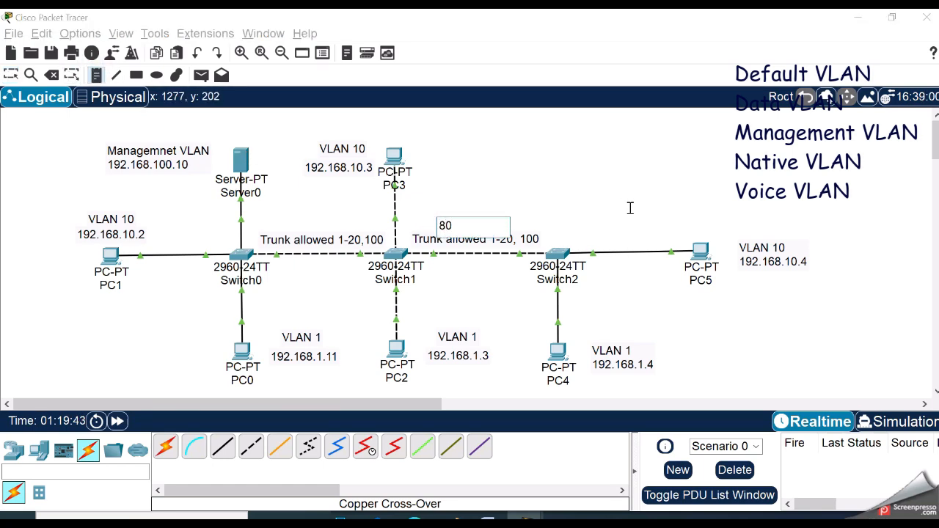
type("2.1Q")
left_click(475, 170)
key("Escape")
Step: Extend the note above the Switch1–Switch2 link to read 802.1Q Trunking
left_click(461, 224)
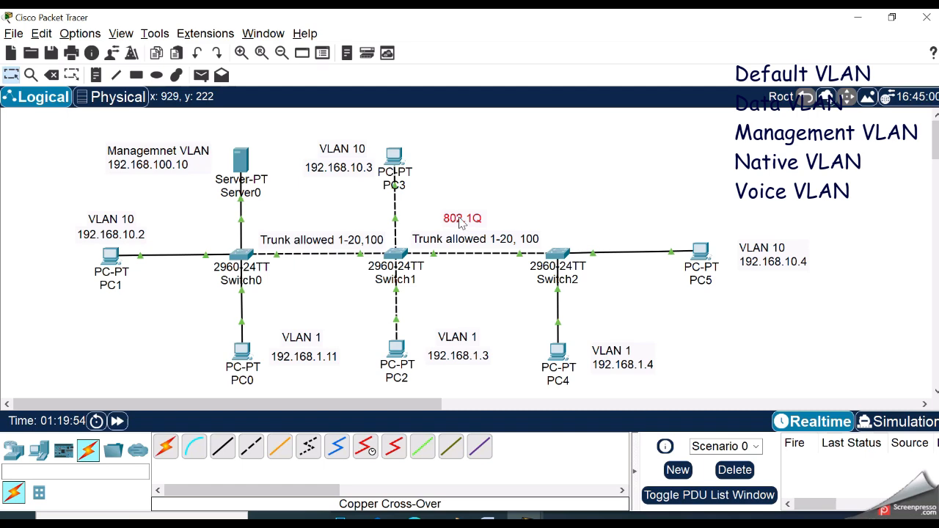
left_click(457, 222)
type("Trunking")
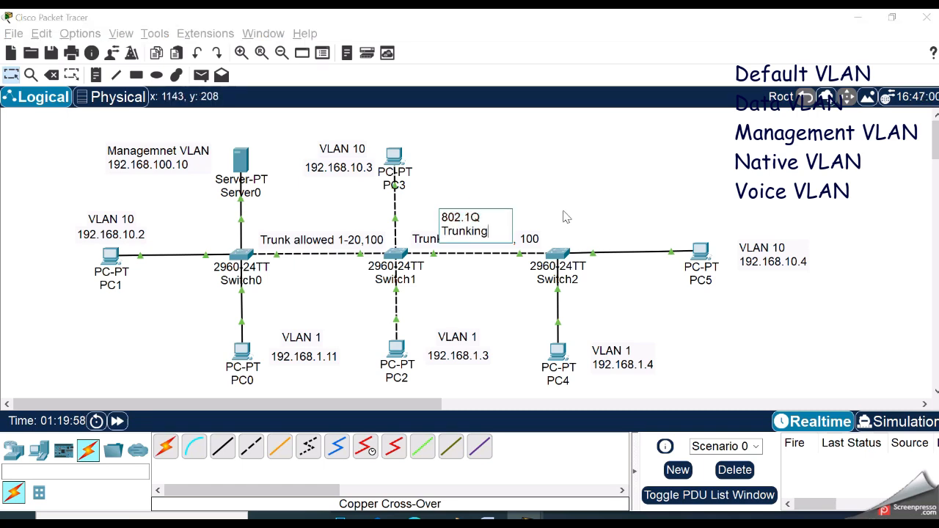
left_click(620, 191)
left_click(487, 215)
left_click(603, 180)
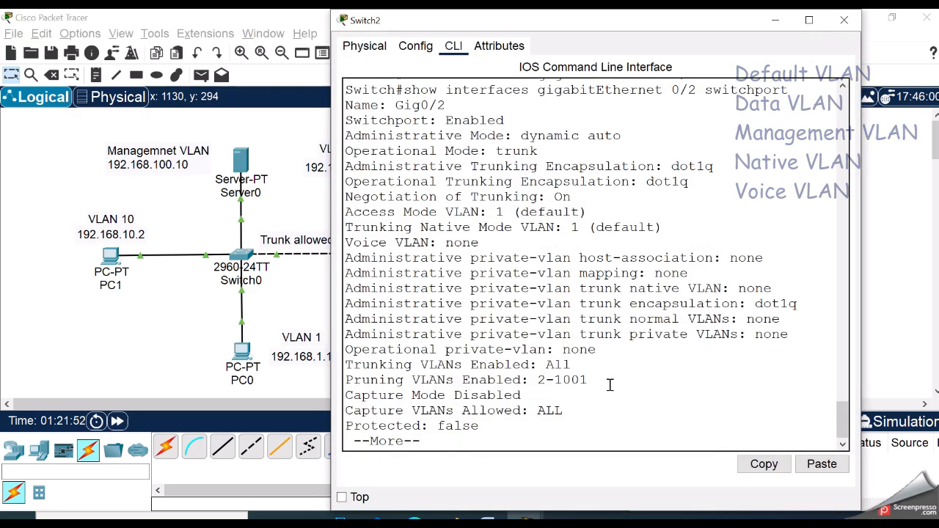
Step: Page through the rest of the GigabitEthernet 0/2 switchport listing on Switch2
key("Return")
key("Return")
key("Return")
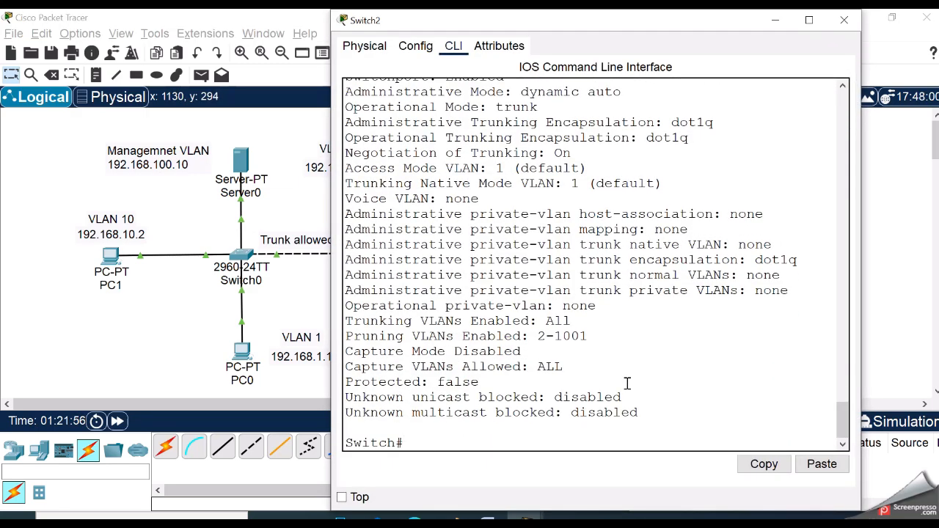
Step: Create VLAN 15 with the name native in Switch2's global configuration
type("conf t")
key("Return")
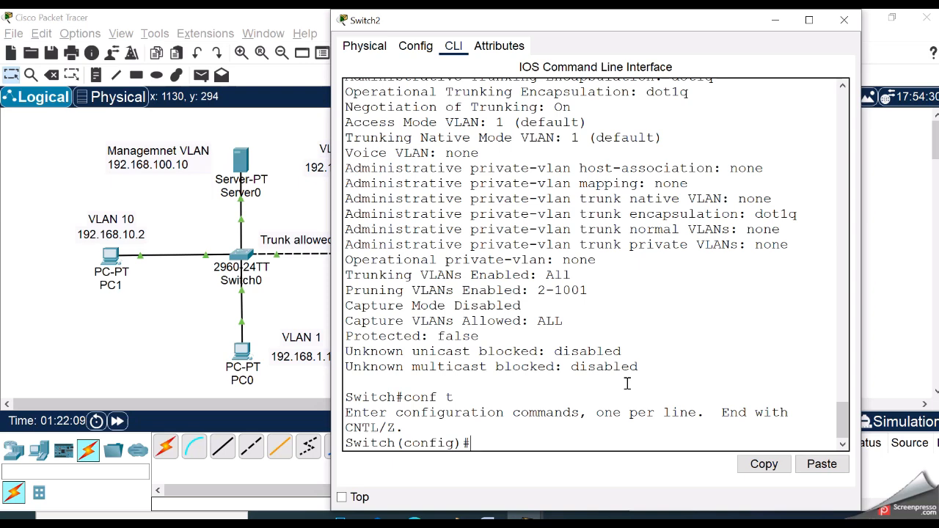
type("vlan 15")
key("Return")
type("name na")
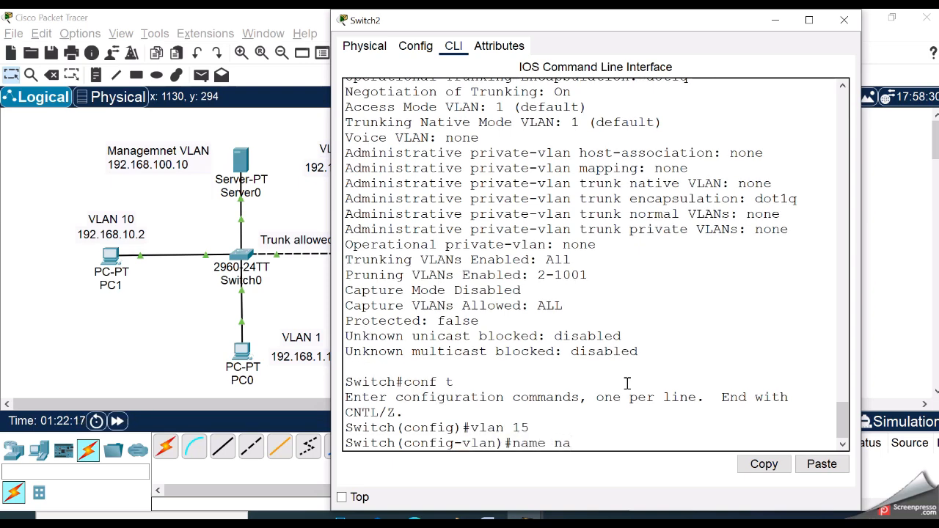
type("tive")
key("Return")
type("ex")
key("Return")
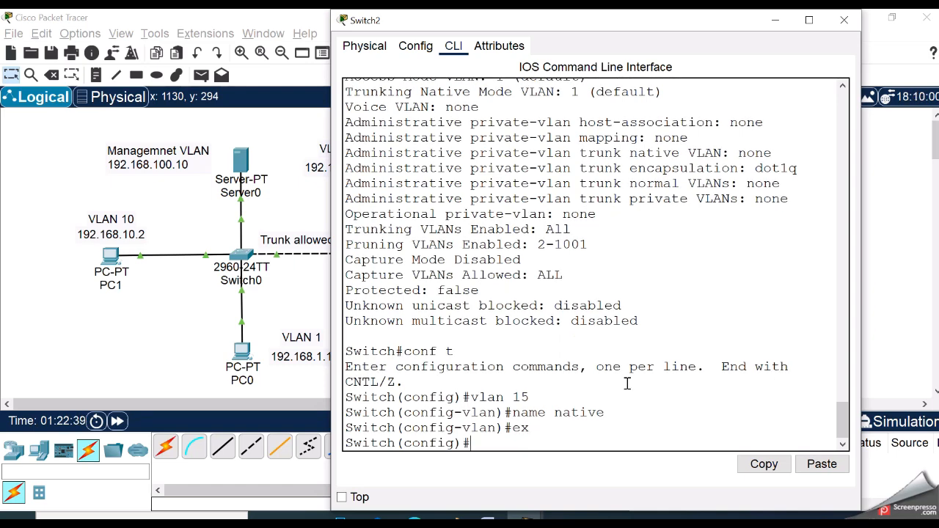
Step: Set VLAN 15 as the trunk native VLAN on Switch2's GigabitEthernet 0/2 interface
type("inter")
key("Tab")
type("gi")
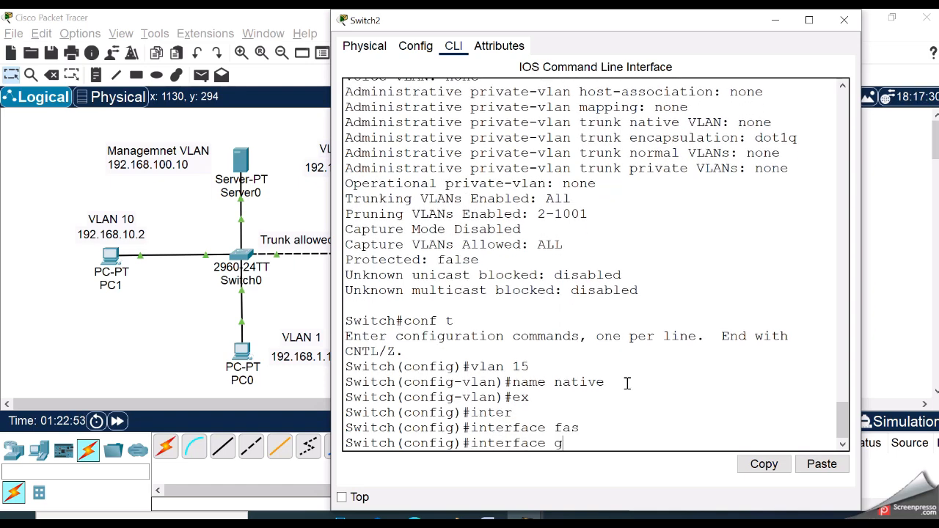
key("Tab")
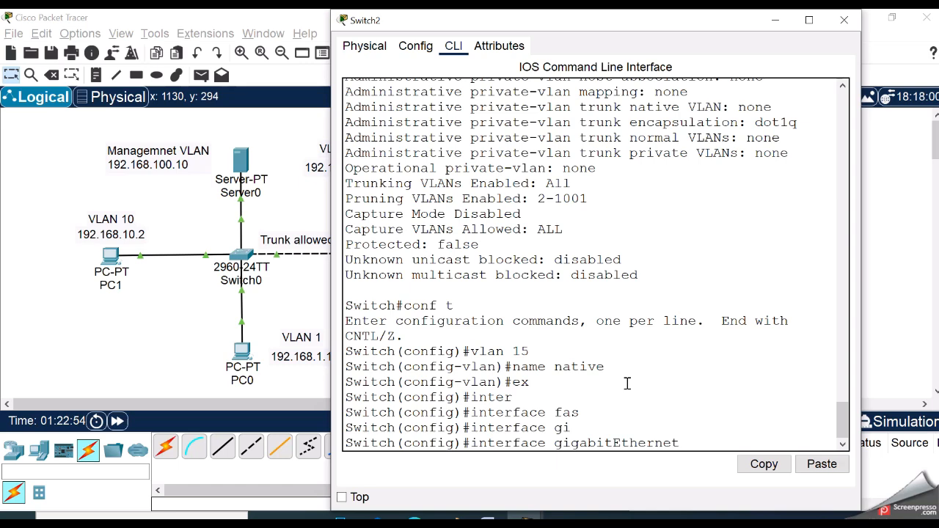
type("0/2")
key("Return")
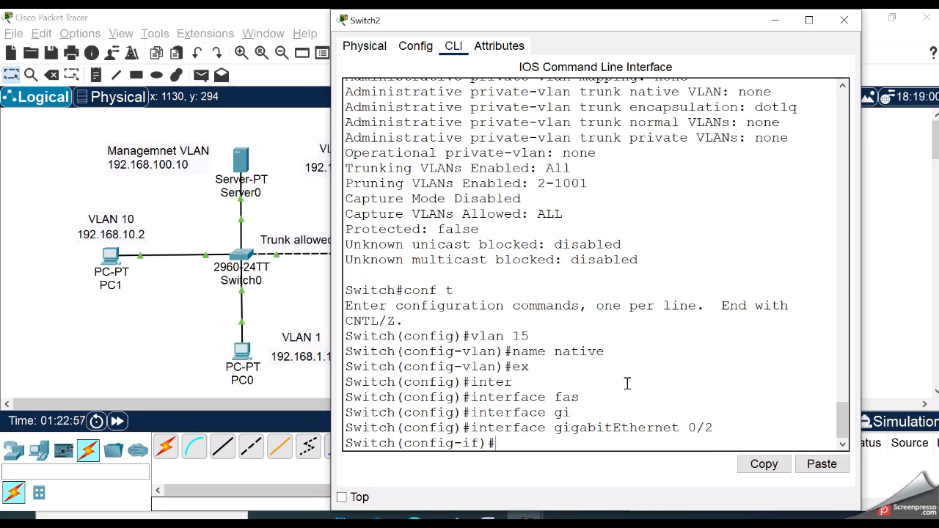
type("sw")
key("Tab")
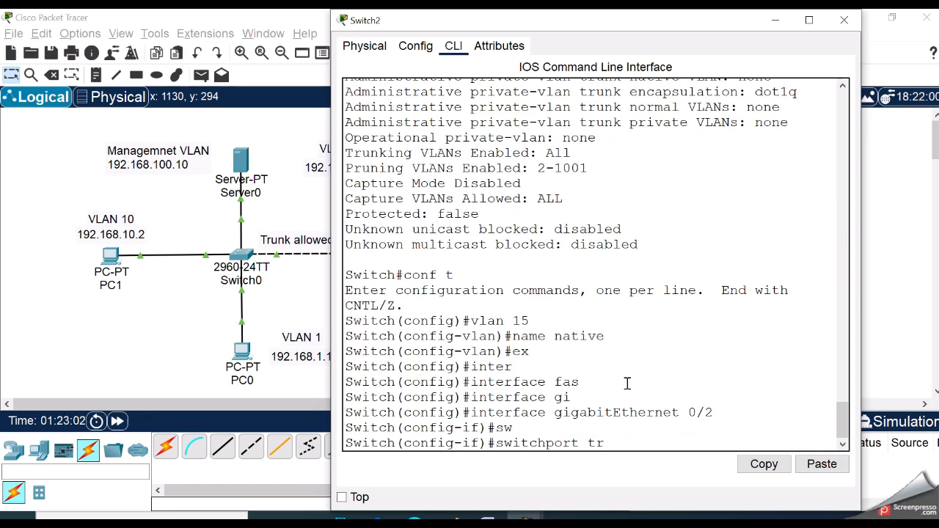
type("tr")
key("Tab")
type("nat")
key("Tab")
type("vlan 15")
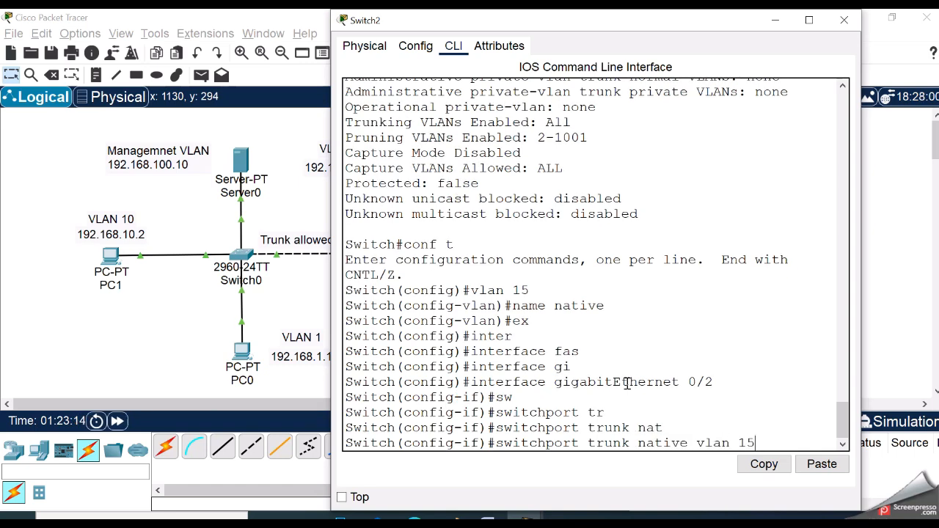
key("Return")
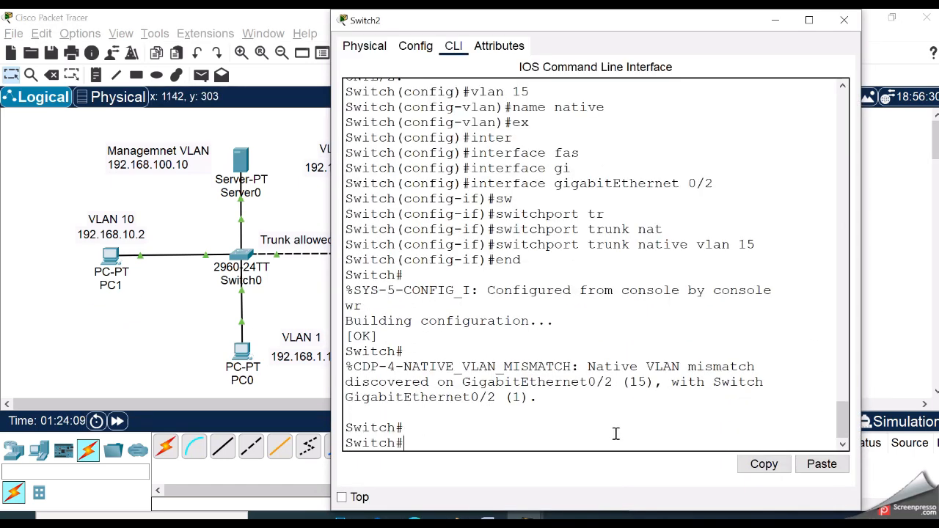
Step: Show the general interface details of GigabitEthernet 0/2 on Switch2 and leave the paged listing
type("sh inter")
key("Tab")
type("g")
key("Tab")
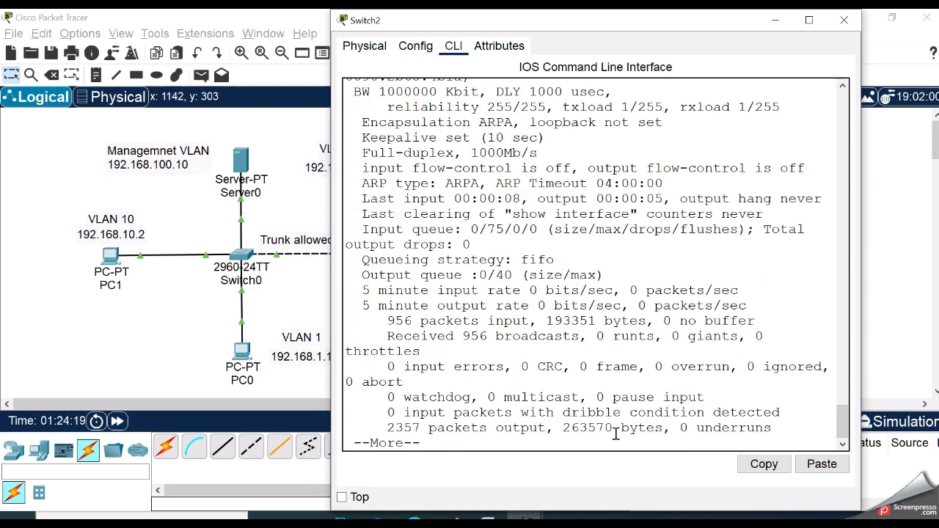
key("q")
Step: Show the switchport details of Switch2's GigabitEthernet 0/2 and check the trunking native mode VLAN line
key("Up")
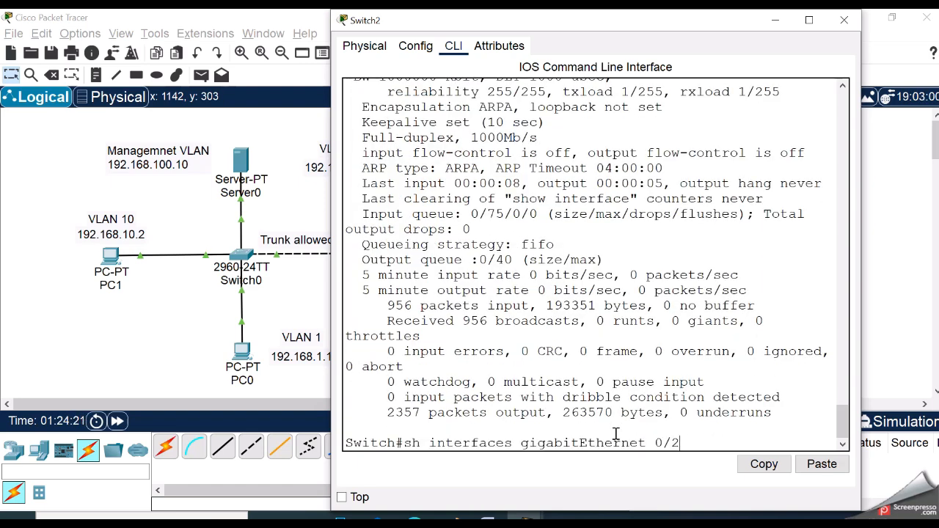
type("sw")
key("Tab")
key("Return")
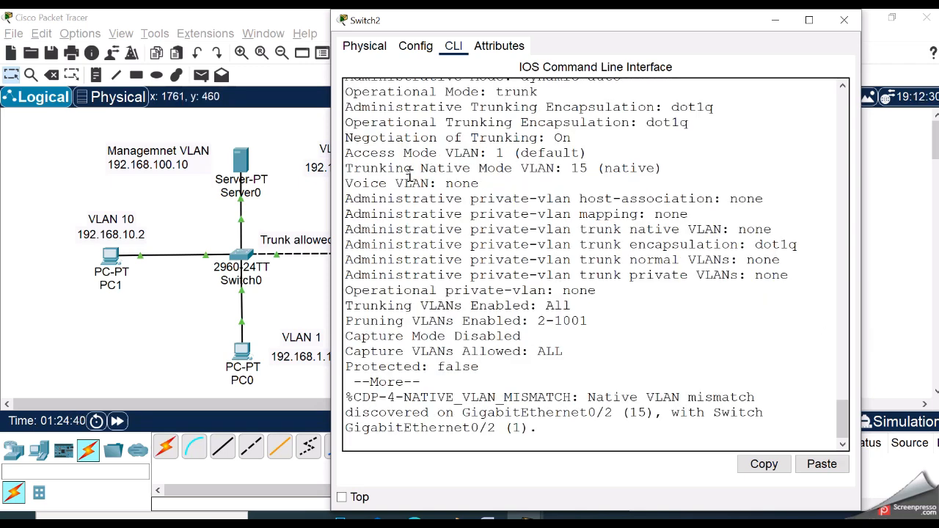
left_click_drag(394, 168, 663, 168)
left_click(716, 172)
key("Return")
Step: Show the trunk summary for Switch2's interfaces
type("sh")
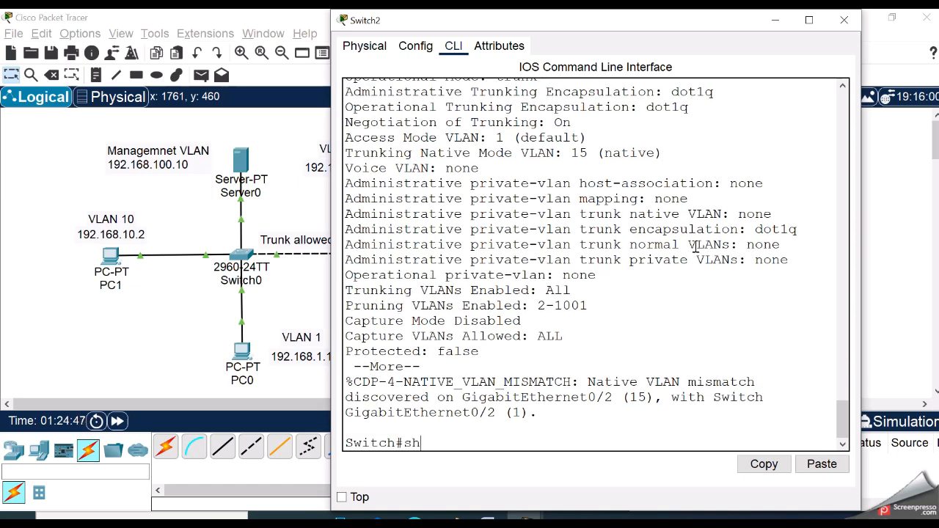
type(" int")
key("Tab")
type("tr")
key("Tab")
key("Return")
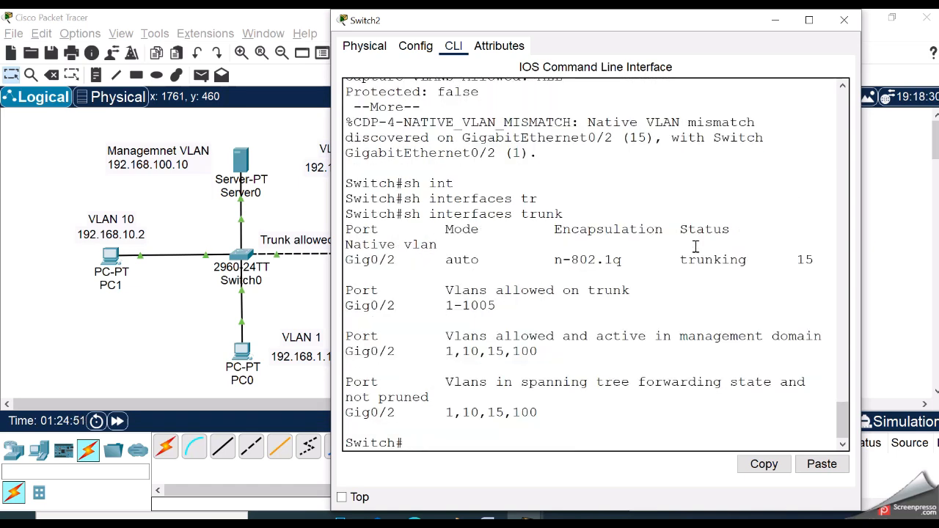
Step: Examine the native VLAN column of the trunk summary in an enlarged window, and close Switch2's window
left_click(809, 20)
left_click_drag(702, 282, 466, 259)
left_click(517, 284)
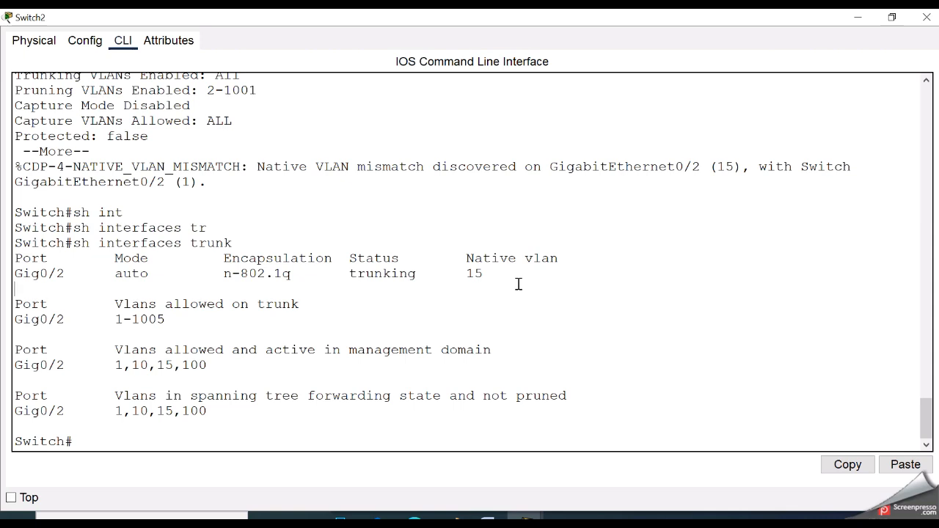
left_click_drag(468, 258, 504, 281)
left_click(539, 293)
left_click(565, 299)
left_click(892, 17)
left_click(849, 27)
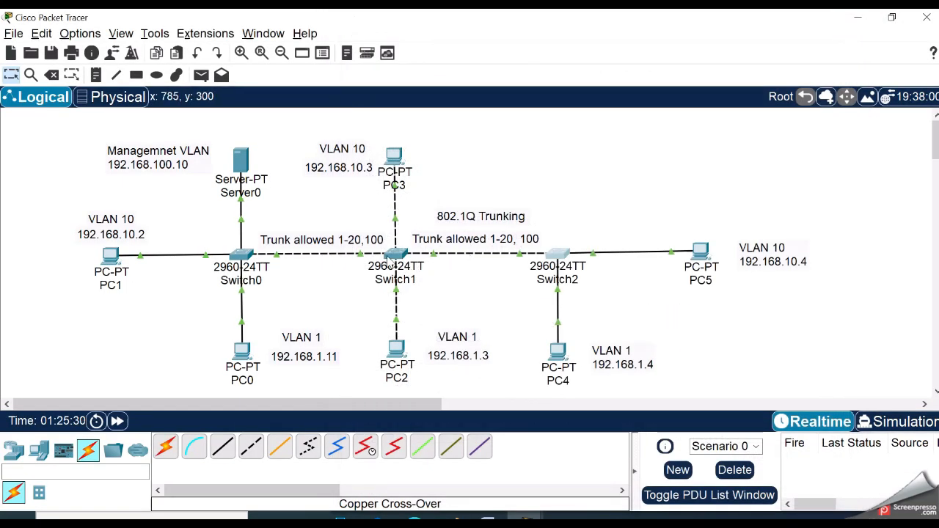
Step: Open Switch1's command line and examine the native VLAN mismatch messages for GigabitEthernet 0/2
left_click(388, 253)
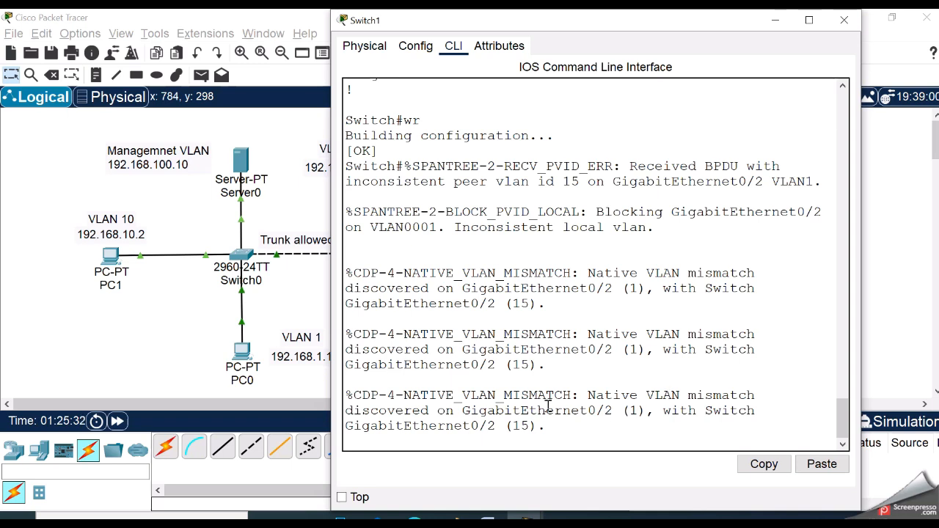
left_click_drag(594, 396, 673, 423)
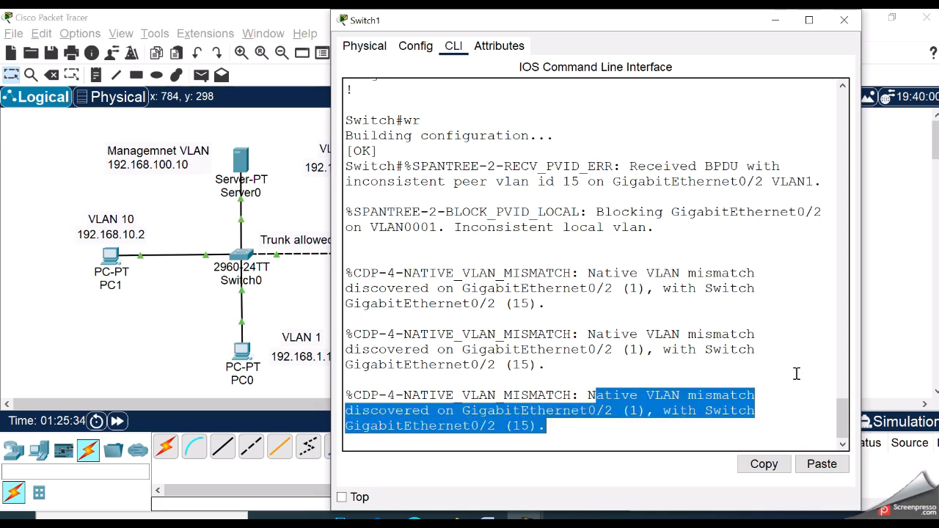
left_click(796, 374)
left_click_drag(372, 395, 752, 422)
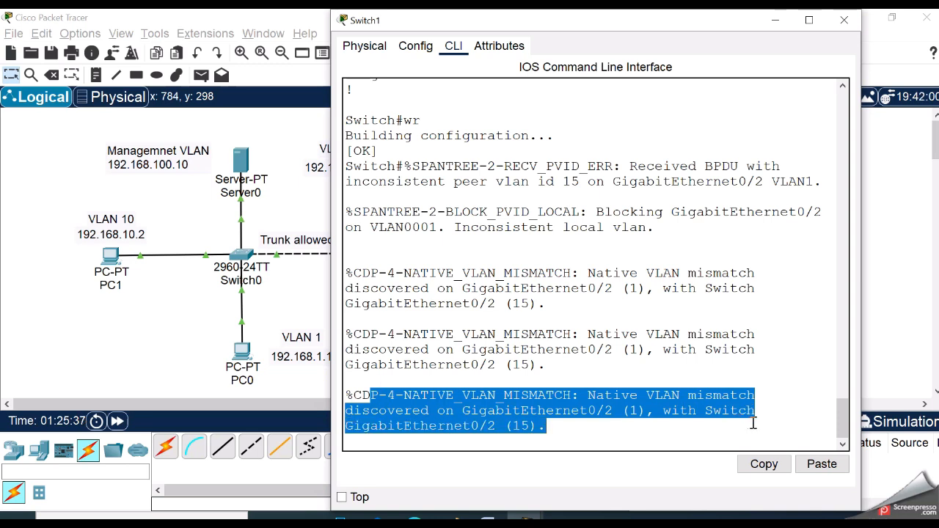
left_click(791, 401)
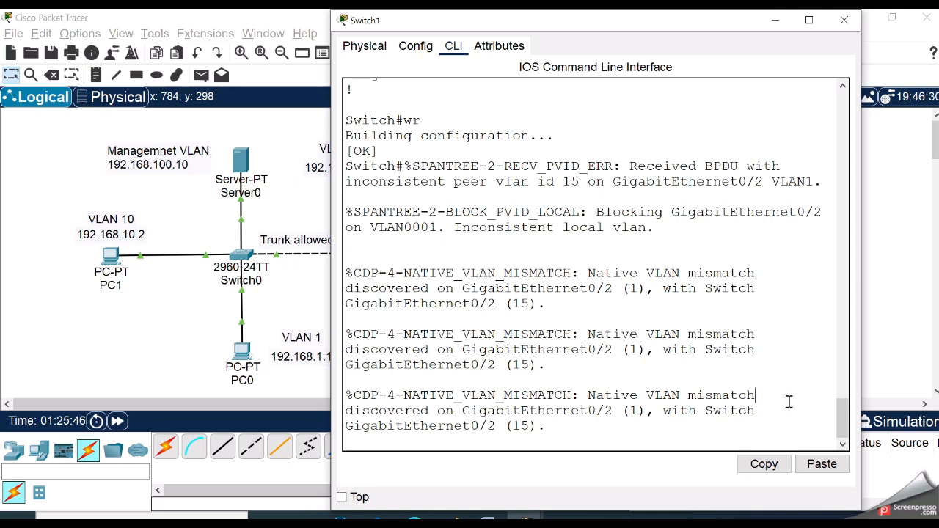
Step: Create VLAN 15 with the name native in Switch1's global configuration
key("Return")
type("ch#c")
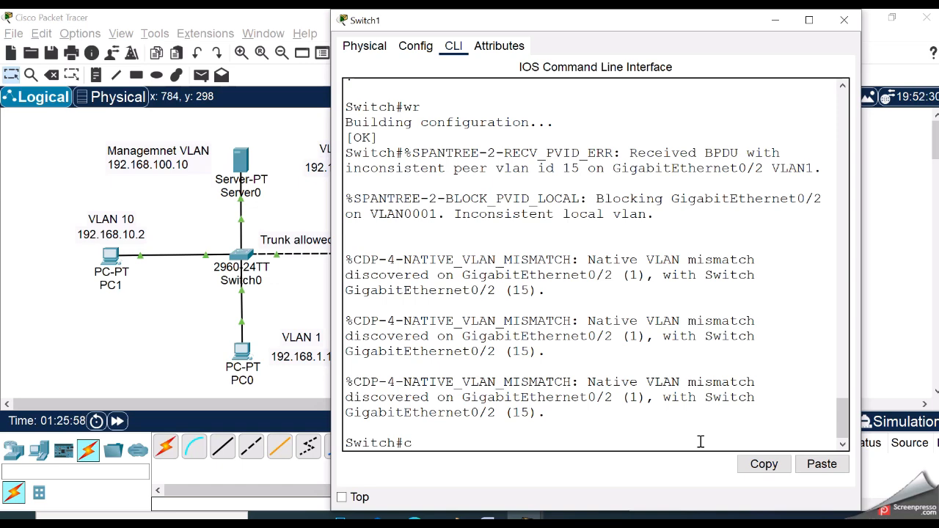
type("onf t")
key("Return")
type("vlan 15")
key("Return")
type("name nati")
type("ve")
key("Return")
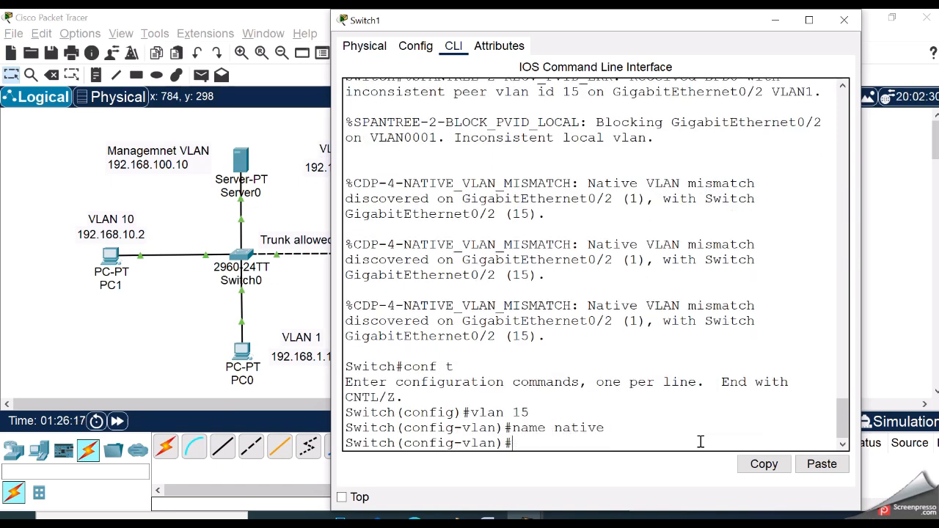
type("ex")
key("Return")
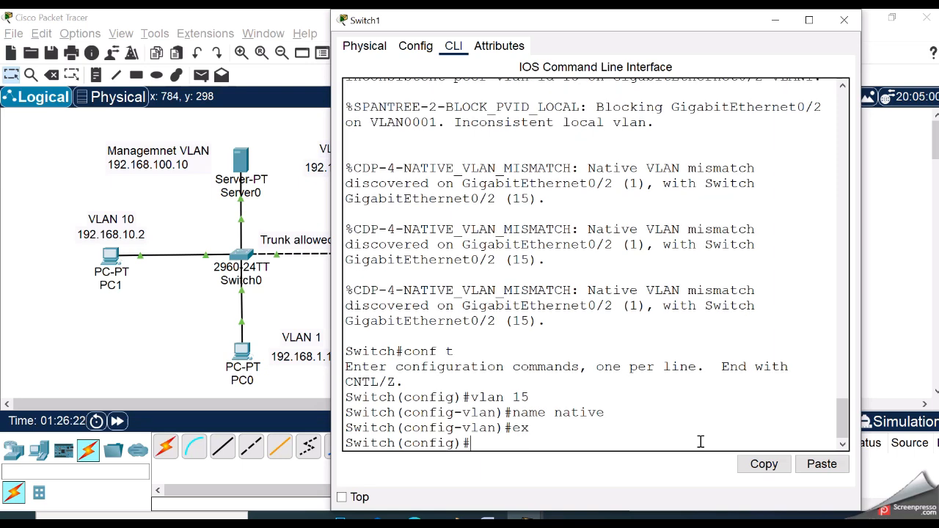
Step: Set VLAN 15 as the trunk native VLAN on Switch1's GigabitEthernet 0/2 interface
type("er")
key("Tab")
type("gi")
key("Tab")
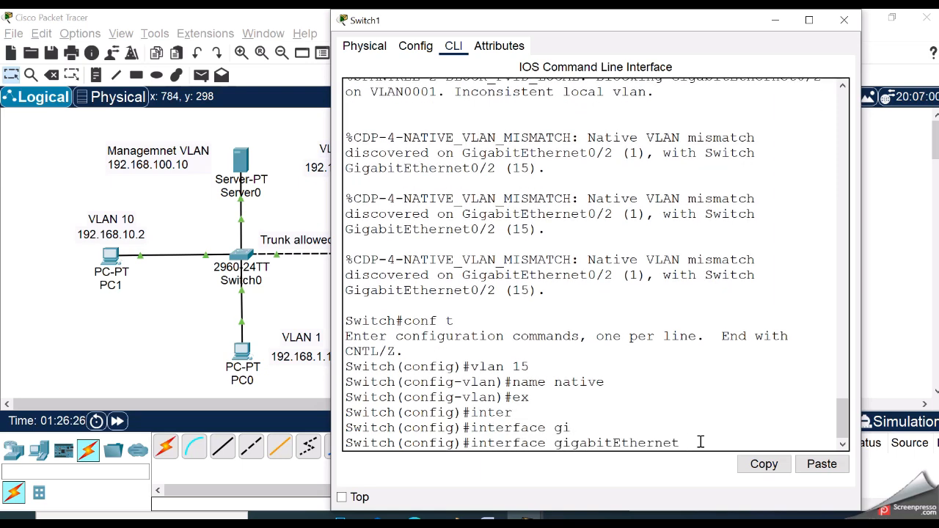
type("0/2")
key("Return")
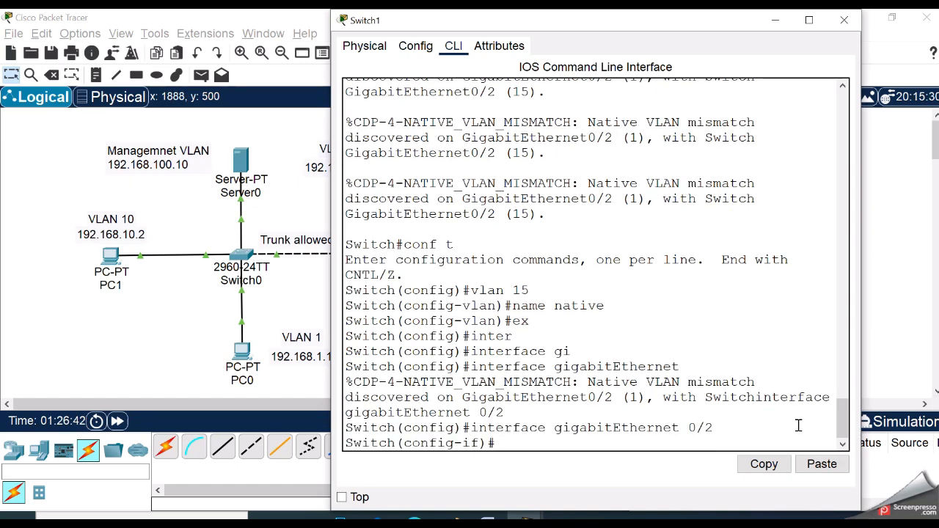
type("sw")
key("Tab")
type("tr")
key("Tab")
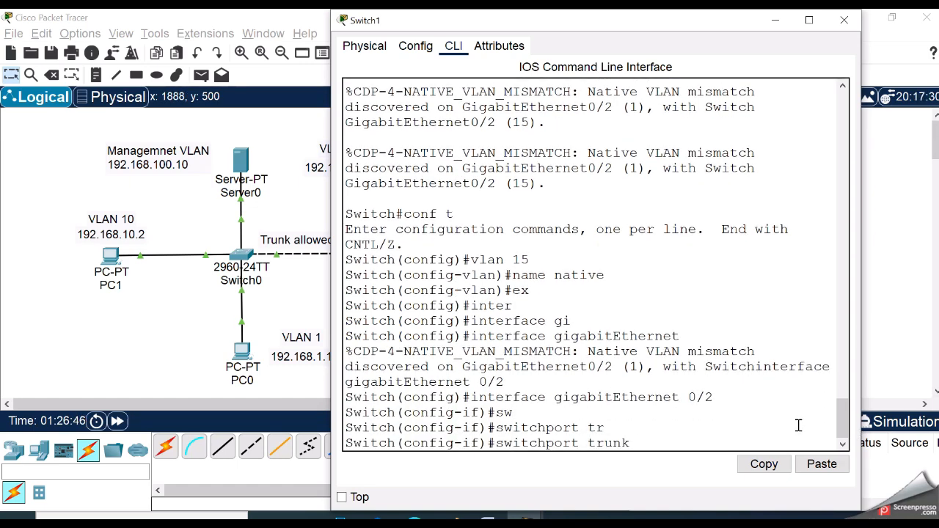
type("nat")
key("Tab")
type("vlan 15")
key("Return")
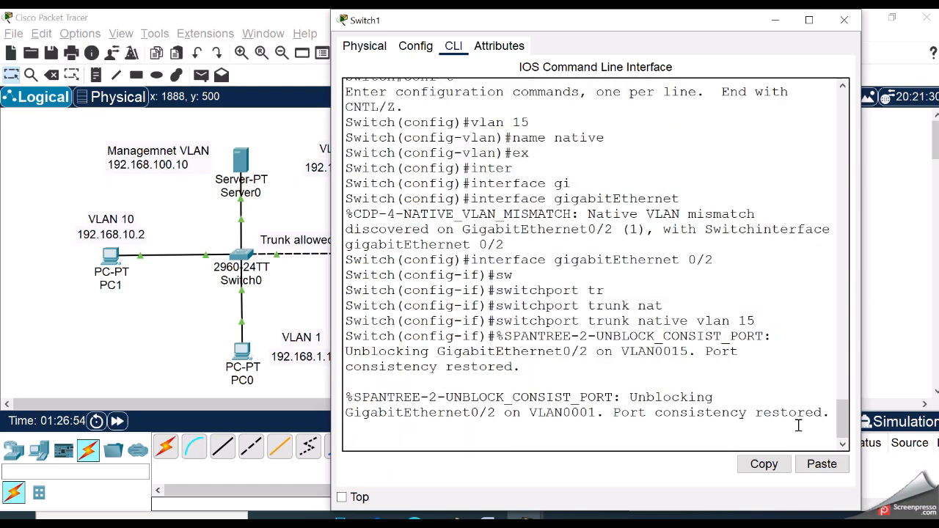
Step: Leave configuration mode on Switch1 and save the running configuration
type("end")
key("Return")
type("wr")
key("Return")
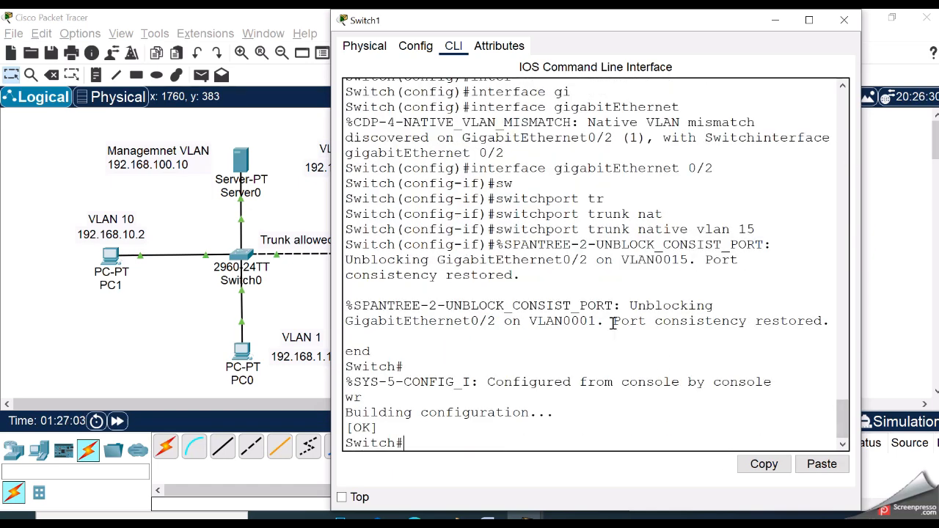
Step: Examine the spanning-tree port consistency message for GigabitEthernet 0/2 on Switch1
left_click_drag(616, 322, 763, 323)
left_click(899, 346)
left_click(399, 254)
left_click(737, 347)
left_click_drag(617, 327, 831, 333)
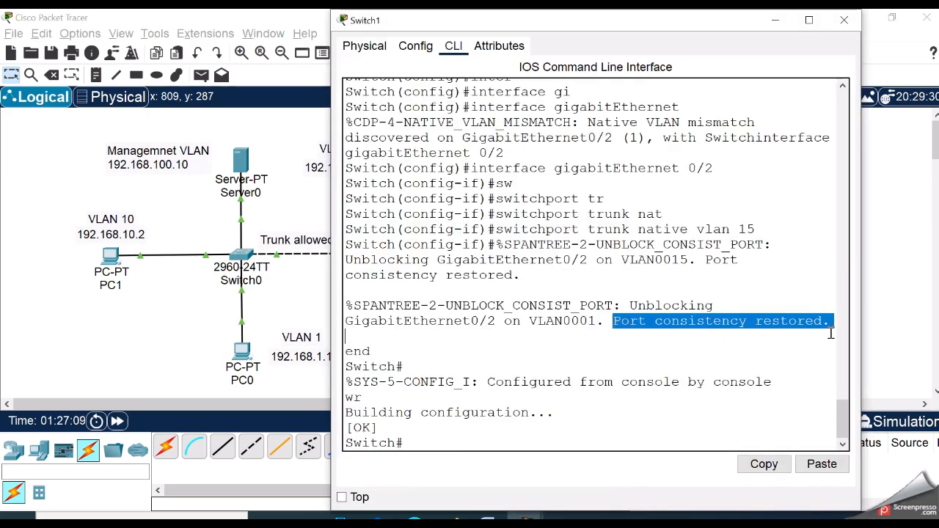
left_click(693, 353)
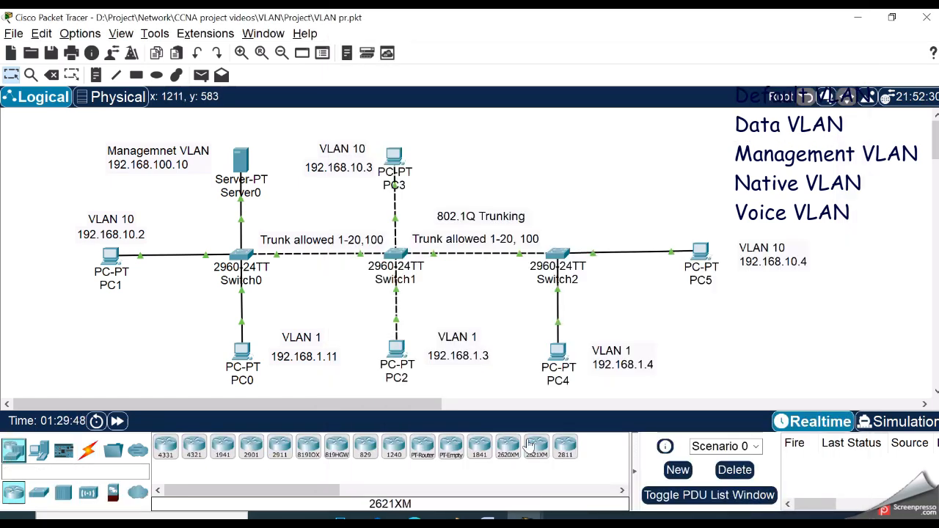
Step: Place a 2811 router above Switch2 and connect it to Switch2 with a copper straight-through cable
left_click(550, 154)
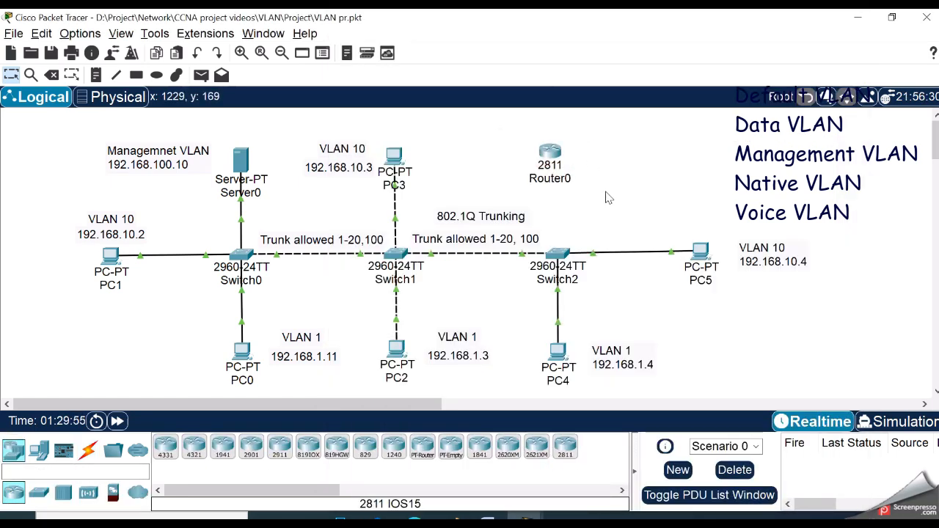
left_click(87, 449)
left_click(222, 446)
left_click(551, 154)
left_click(635, 195)
left_click(558, 253)
left_click(638, 377)
Step: Place a 7960 IP phone below PC1
left_click(39, 449)
left_click(336, 446)
left_click(111, 346)
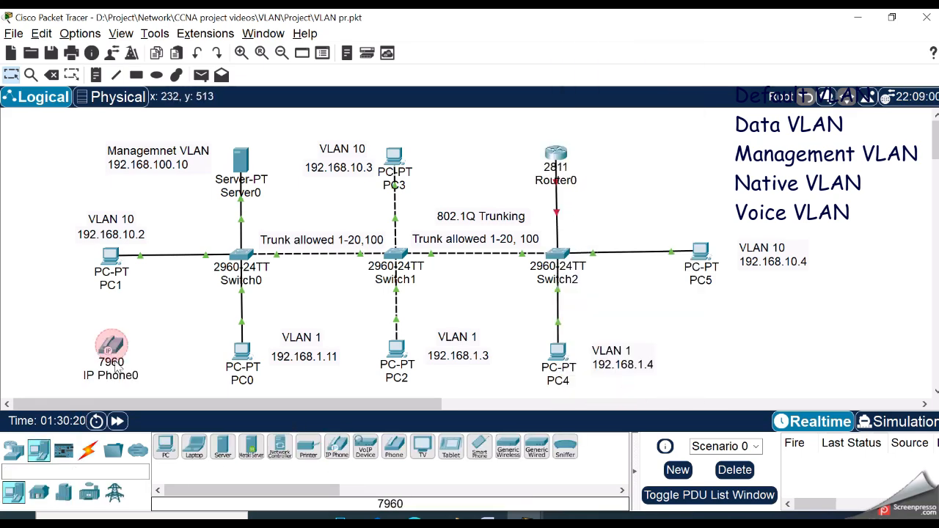
Step: Connect Switch0 to the IP phone below PC1 with a copper straight-through cable
left_click(87, 450)
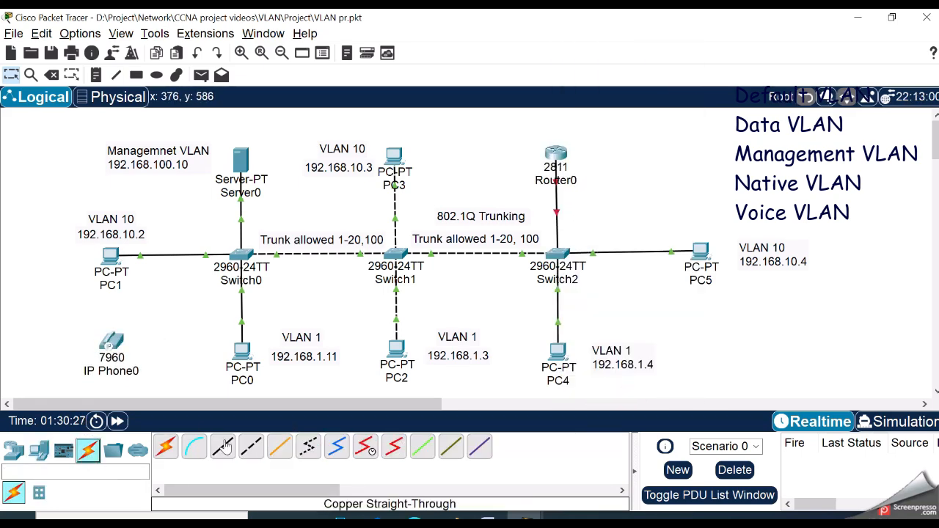
left_click(223, 447)
left_click(241, 253)
left_click(285, 35)
left_click(121, 341)
left_click(163, 352)
Step: Place a second 7960 IP phone below PC5 and open its device window
left_click(39, 450)
left_click(337, 445)
left_click(724, 341)
left_click(725, 339)
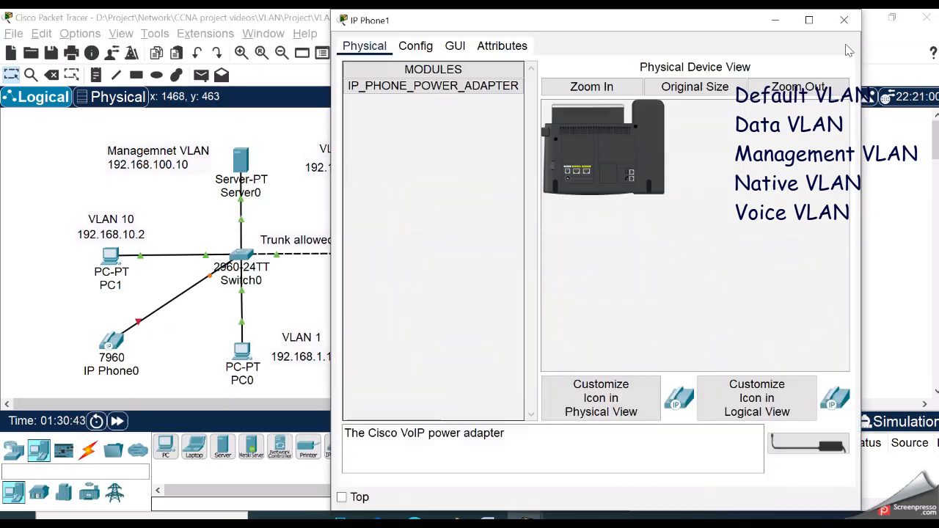
Step: Connect Switch2 to the IP phone below PC5 with a copper straight-through cable
left_click(844, 20)
left_click(87, 450)
left_click(223, 447)
left_click(561, 254)
left_click(662, 50)
left_click(725, 341)
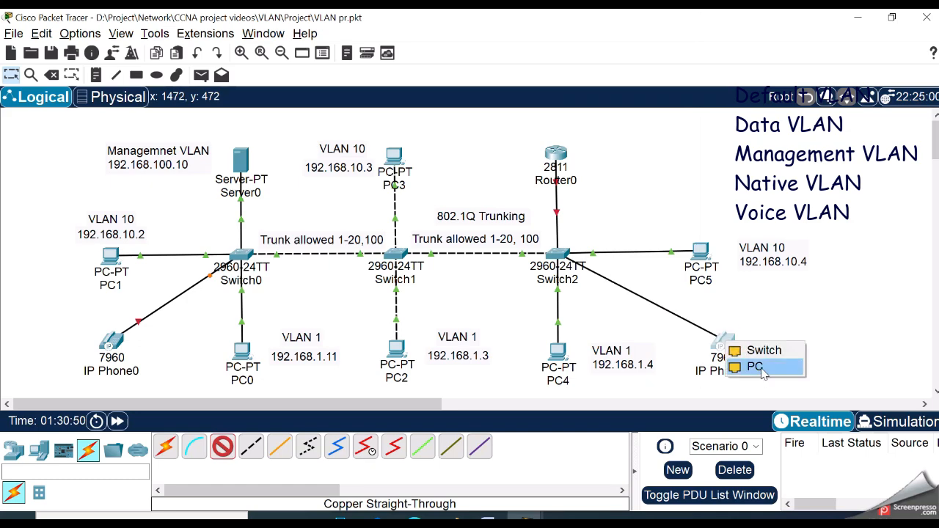
left_click(755, 367)
Step: Move IP Phone0 slightly farther from Switch0 and power the phone by attaching its IP_PHONE_POWER_ADAPTER
left_click_drag(112, 342, 91, 344)
left_click(91, 343)
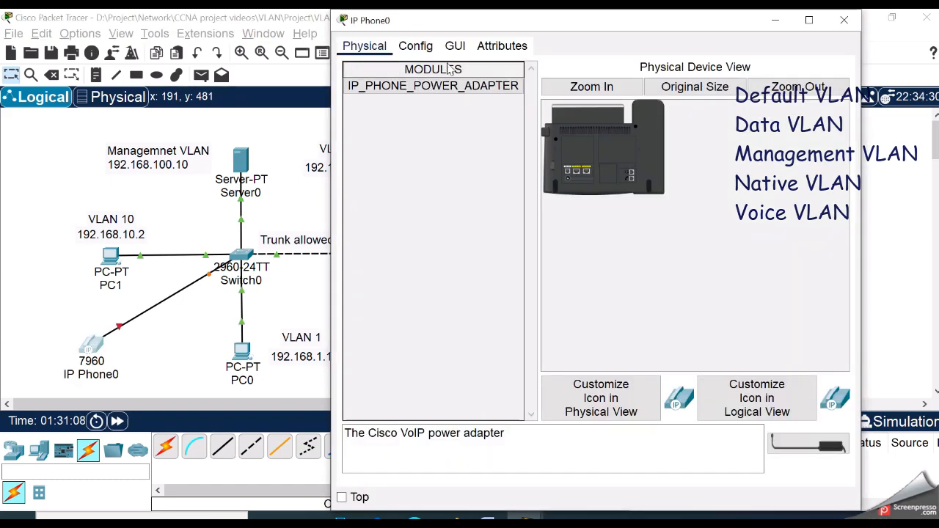
left_click(455, 45)
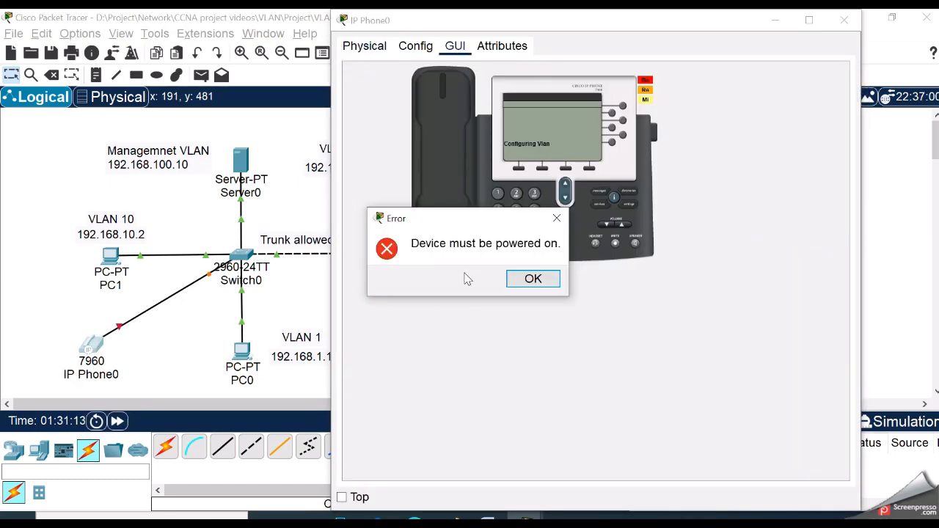
left_click(531, 278)
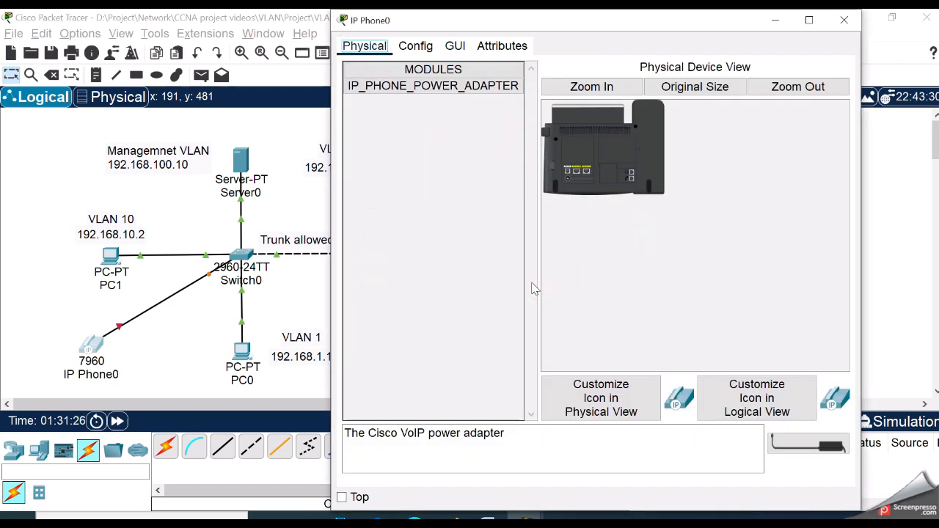
left_click_drag(807, 447, 569, 185)
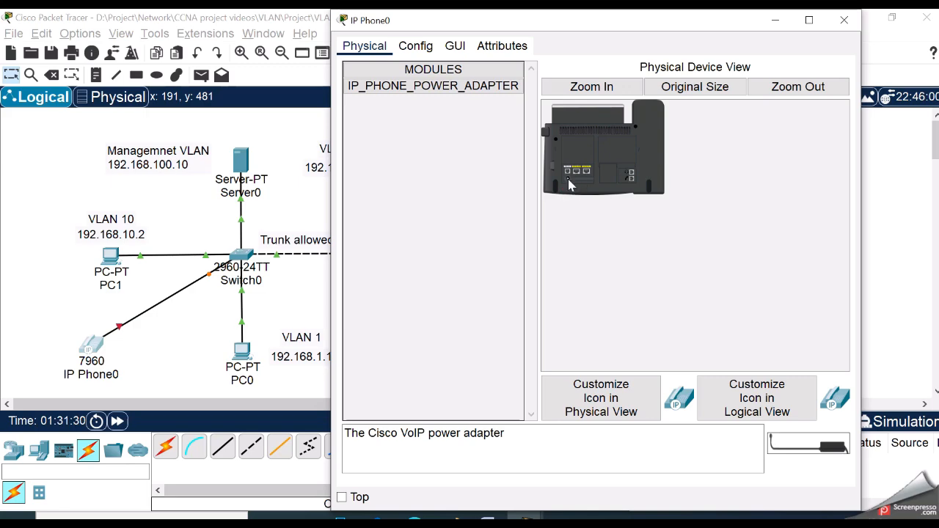
left_click(843, 20)
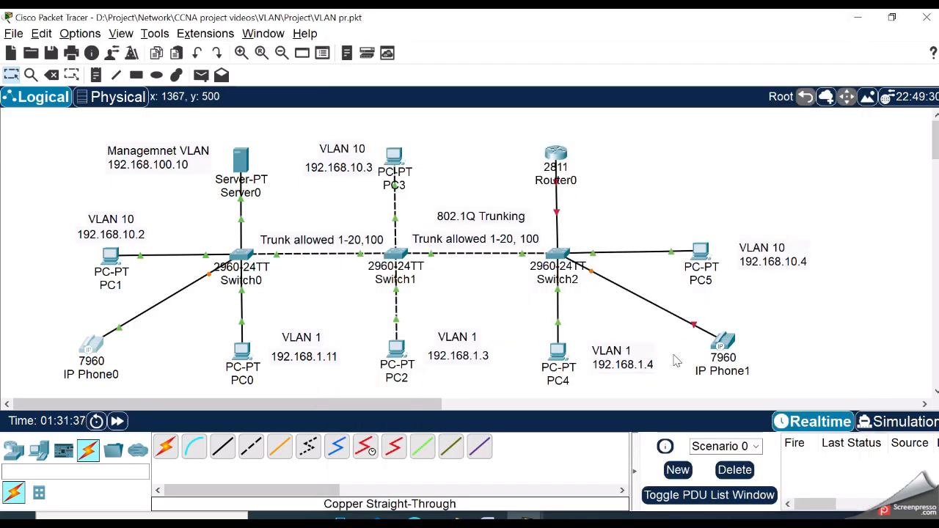
Step: Power IP Phone1 by attaching its power adapter, and close its device window
left_click(723, 341)
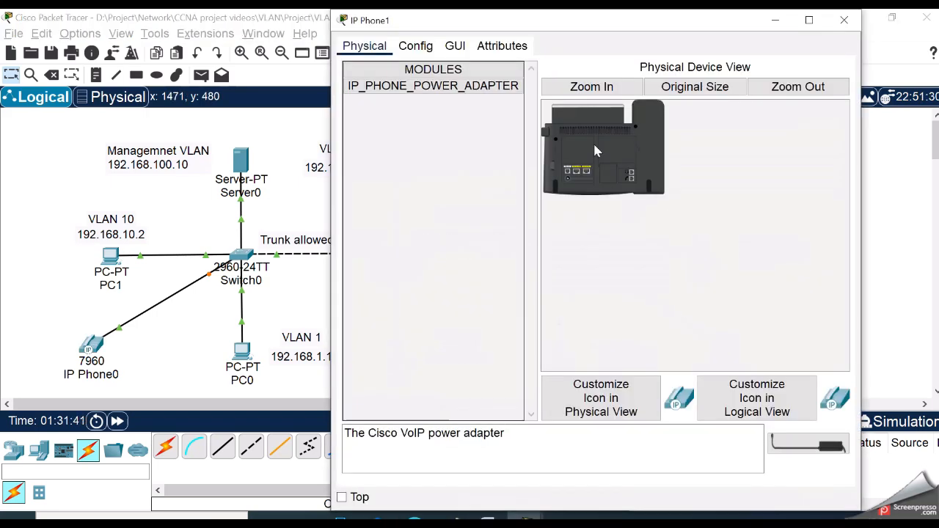
left_click(455, 46)
left_click(534, 194)
left_click(533, 278)
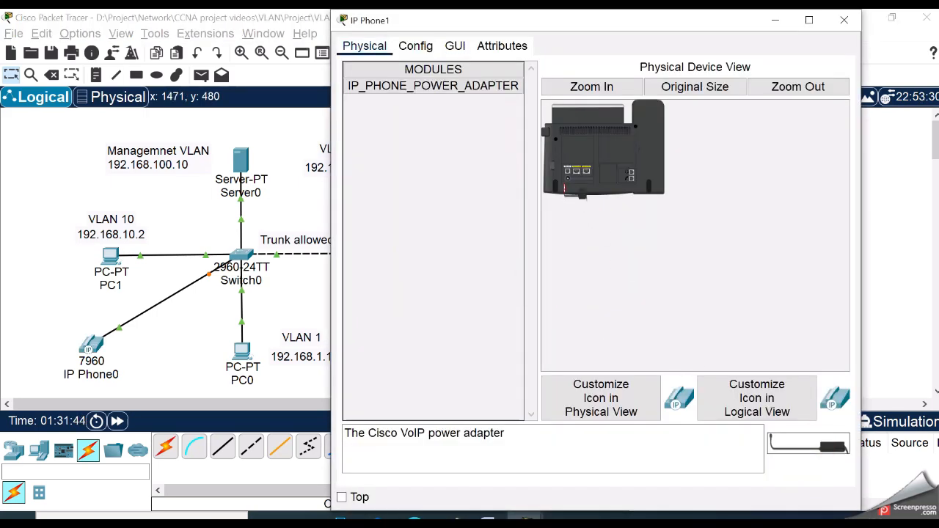
left_click(455, 46)
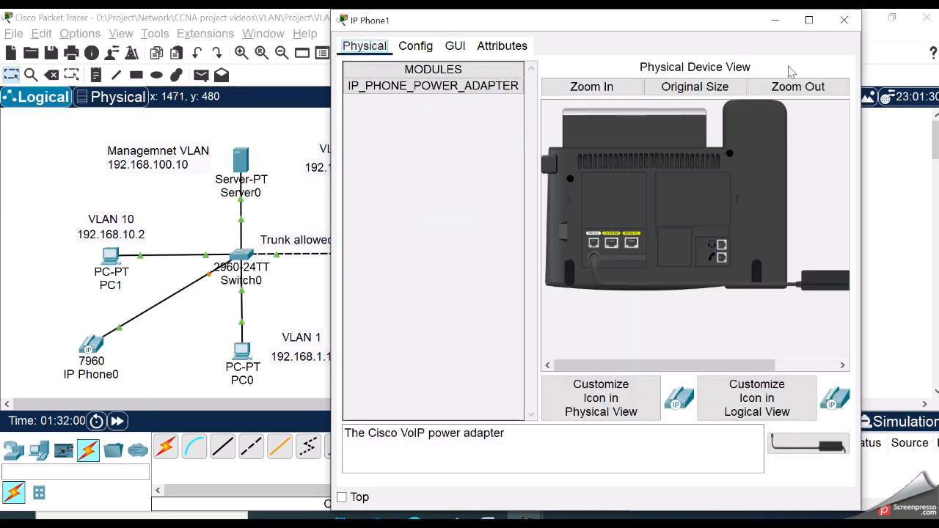
left_click(844, 20)
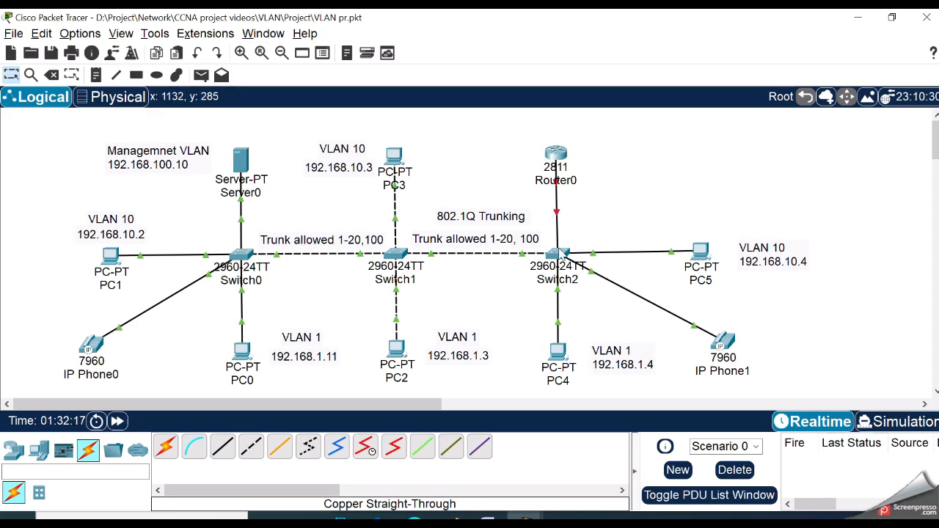
Step: Create VLAN 20 named voice on Switch2 from global configuration mode
left_click(557, 253)
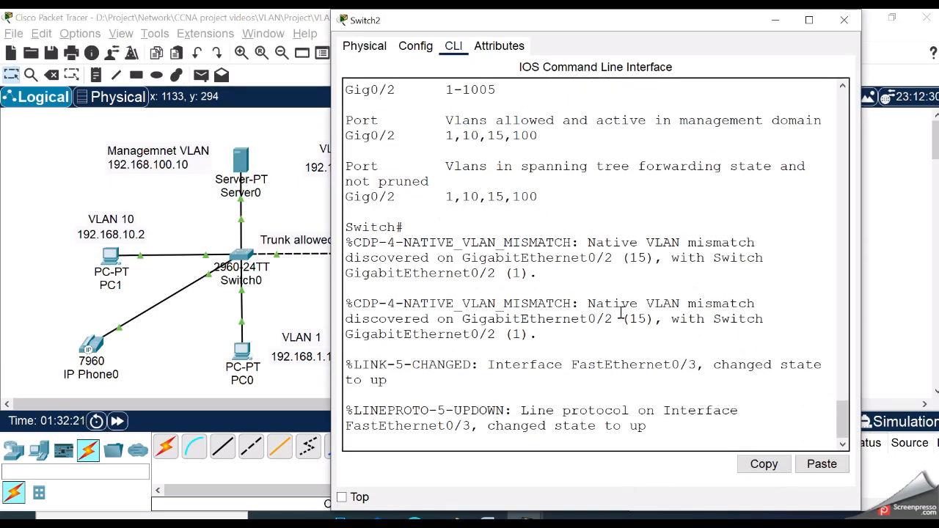
key("Return")
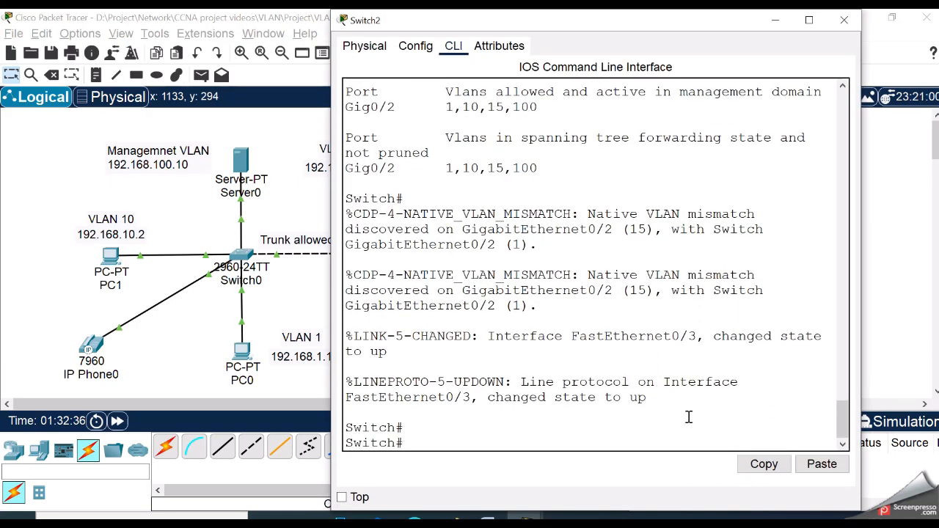
type("conf t")
key("Return")
type("vlan 20")
key("Return")
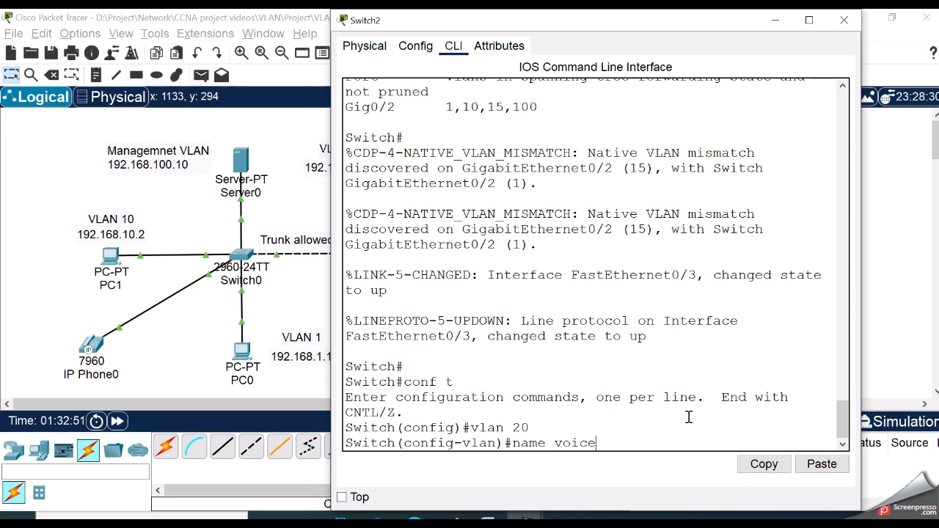
key("Return")
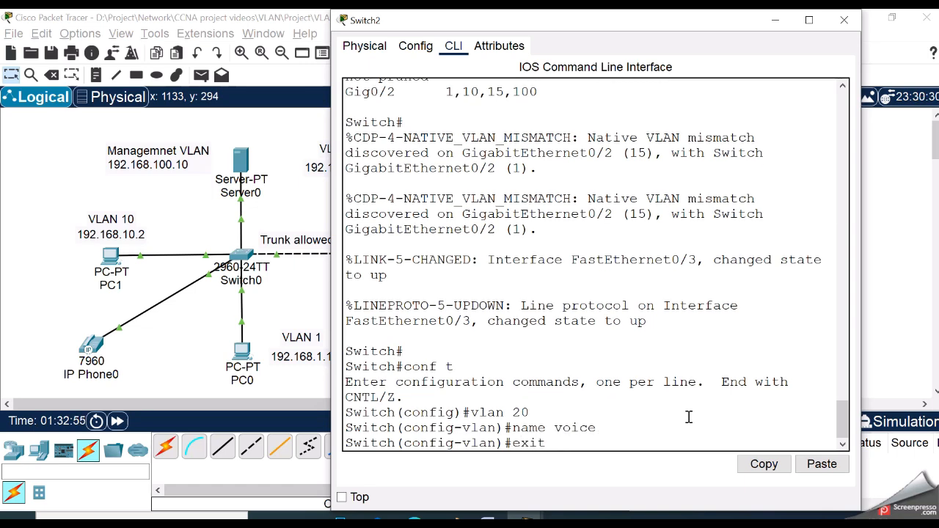
key("Return")
Step: Set interface FastEthernet 0/3 on Switch2 to switchport access mode
type("interface")
key("Tab")
type("fas")
key("Tab")
type("0")
key("Return")
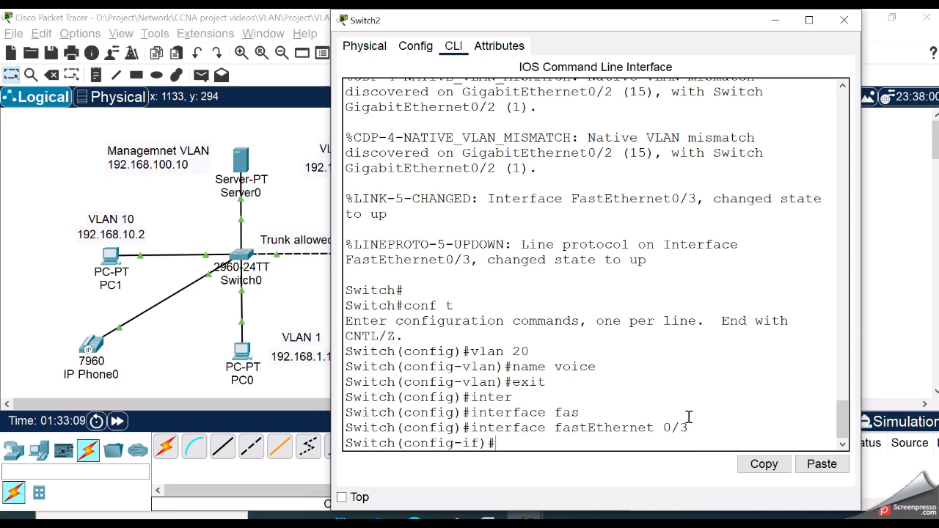
type("sw")
key("Tab")
type("mo")
key("Tab")
type("acc")
key("Tab")
key("Return")
Step: Assign voice VLAN 20 to Switch2's FastEthernet 0/3, enable the port with no shut, and exit interface configuration
type("sw")
key("Tab")
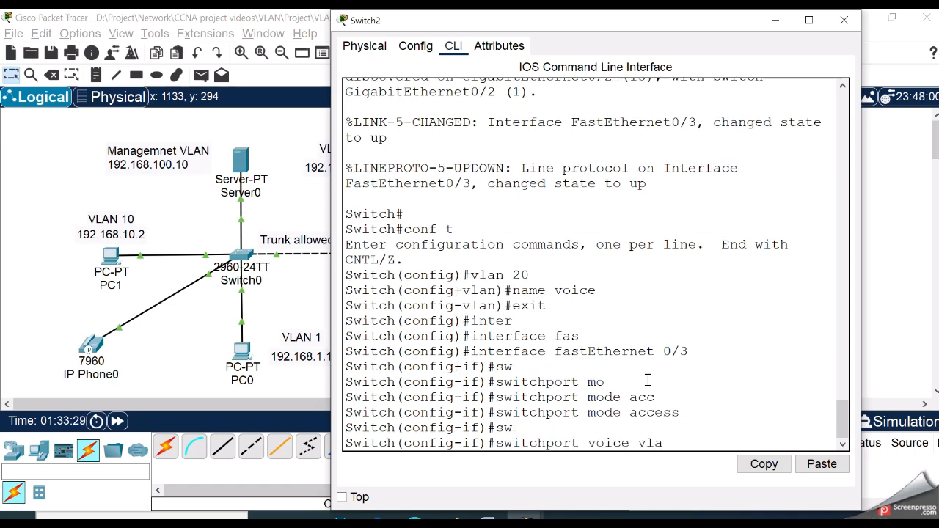
key("Tab")
type("20")
key("Return")
type("no shut")
key("Return")
type("exit")
key("Return")
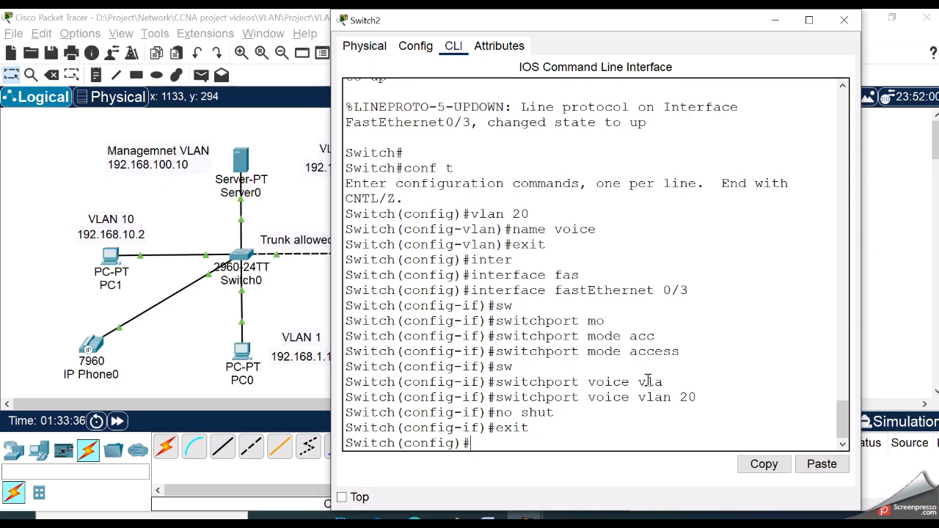
Step: Leave configuration mode on Switch2 and save its configuration with wr
type("ex")
key("Return")
type("wr")
key("Return")
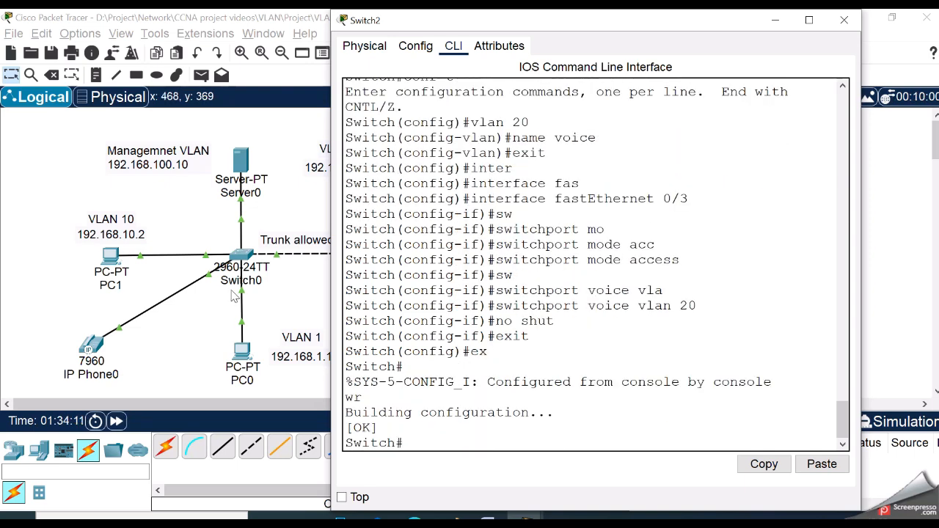
Step: Open the command line of Switch1 and enter global configuration mode
left_click(281, 314)
left_click(395, 257)
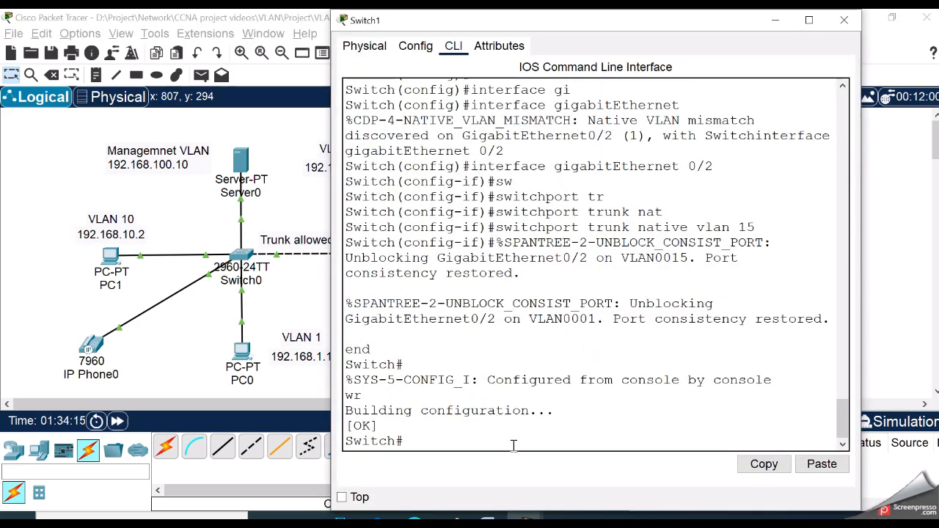
type("conf t")
key("Return")
type("inter")
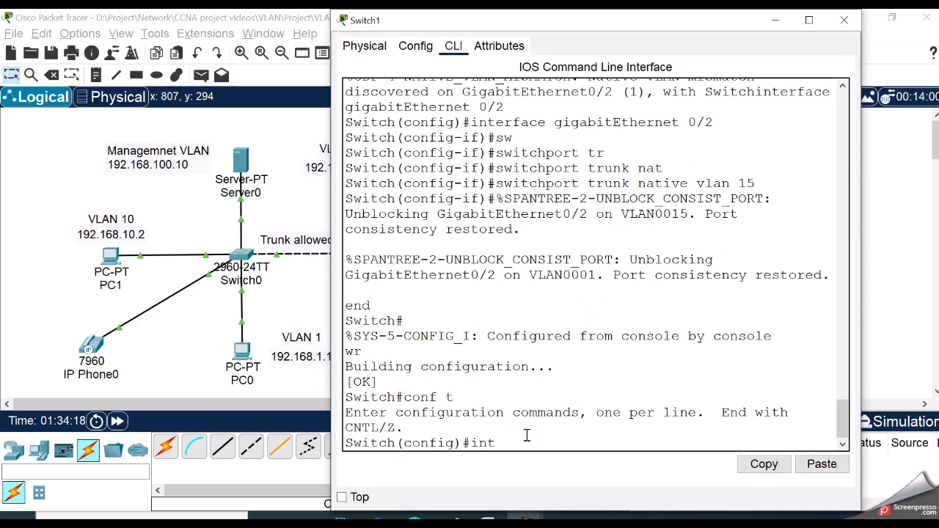
key("Tab")
key("BackSpace")
key("BackSpace")
key("BackSpace")
key("BackSpace")
key("BackSpace")
key("BackSpace")
key("BackSpace")
key("BackSpace")
key("BackSpace")
Step: Create VLAN 20 named voice on Switch1 and save the configuration with wr
type("vlan 20")
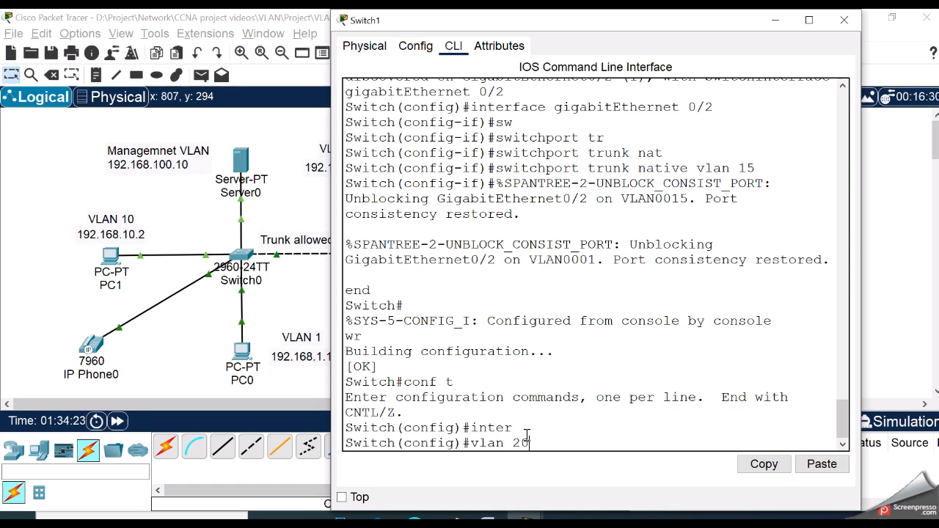
key("Return")
type("name voice")
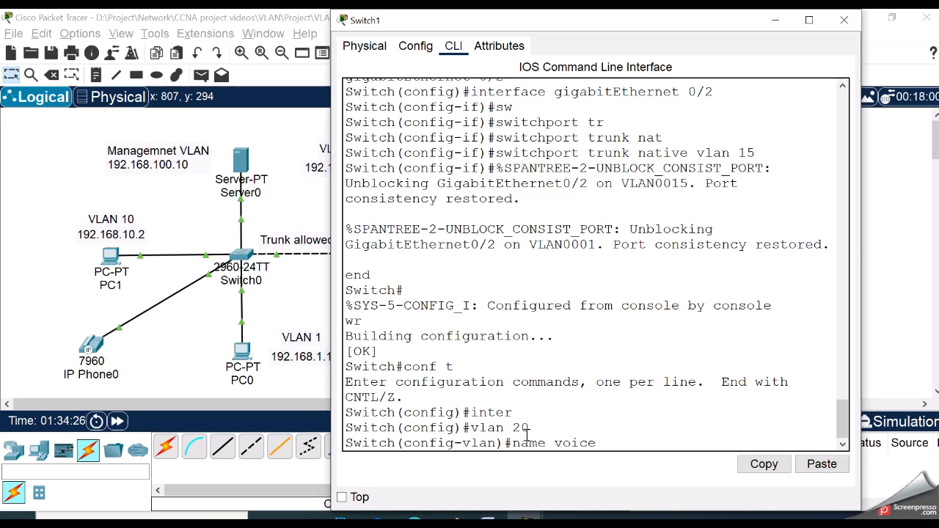
key("Return")
type("end")
key("Return")
type("wr")
key("Return")
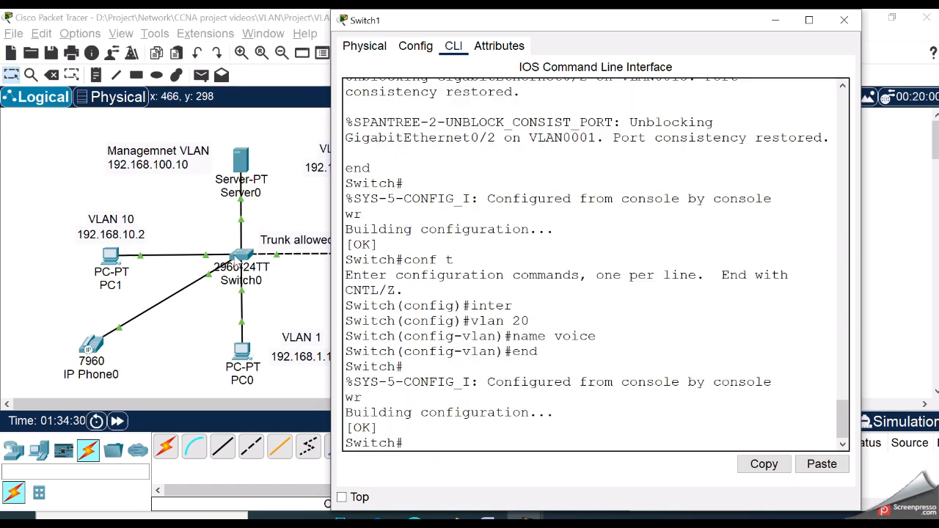
Step: Open the command line of Switch0 and create VLAN 20 named voice in global configuration mode
left_click(236, 263)
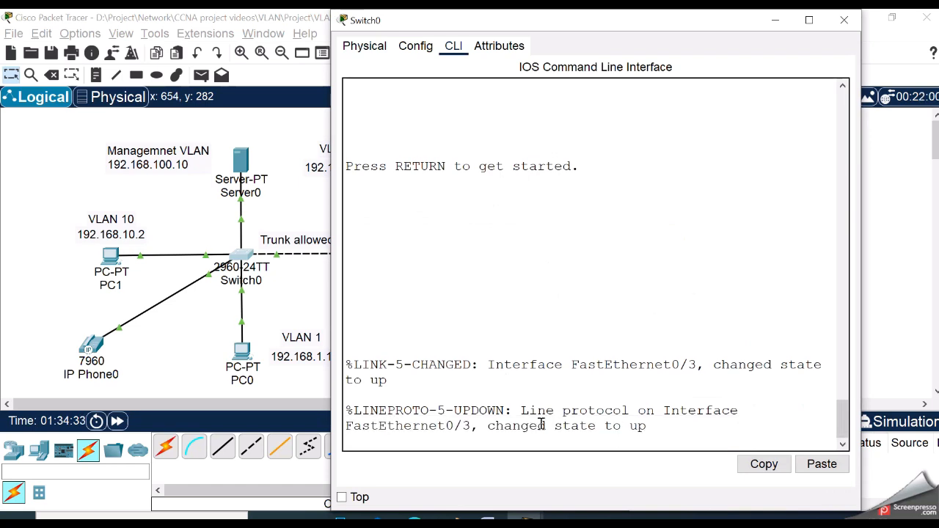
key("Return")
key("Return")
type("en")
key("Return")
type("conf t")
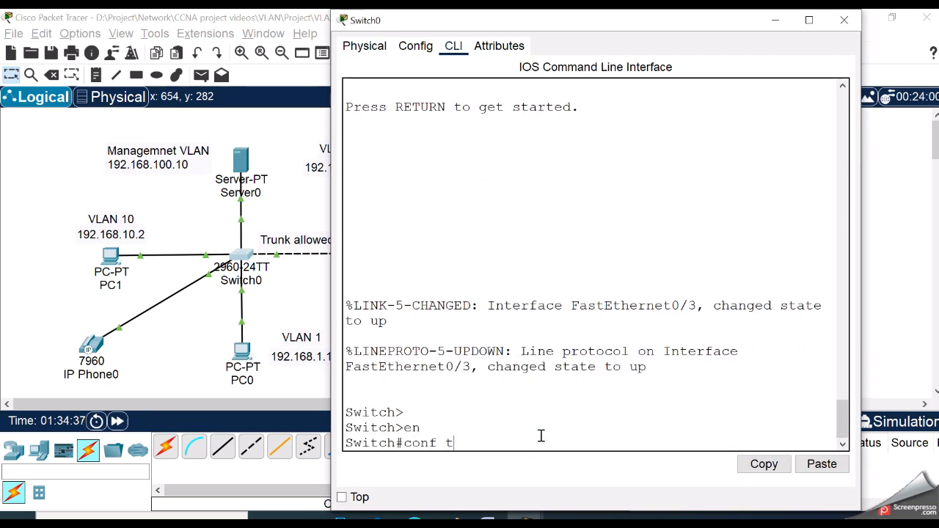
key("Return")
type("vlan 20")
key("Return")
type("name voic")
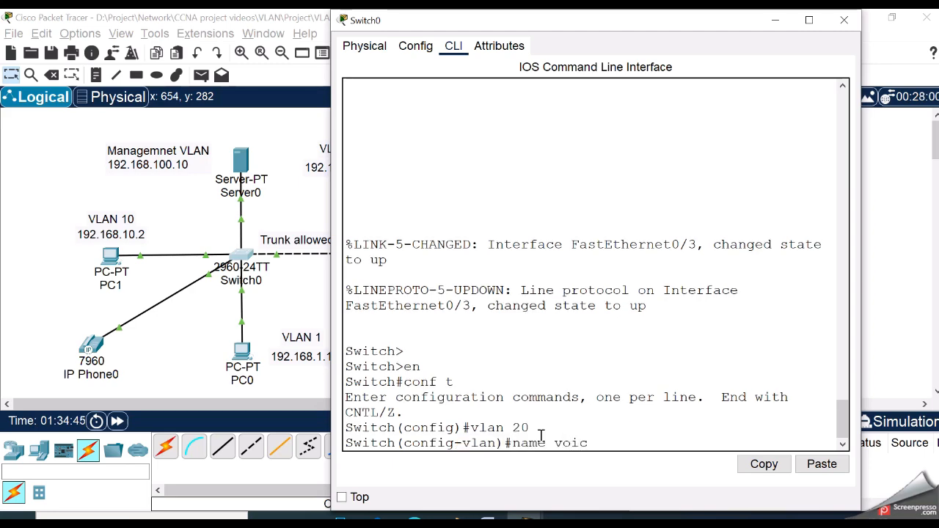
type("e")
key("Return")
Step: End configuration mode on Switch0 and save the new VLAN with wr
type("end")
key("Return")
type("wr")
key("Return")
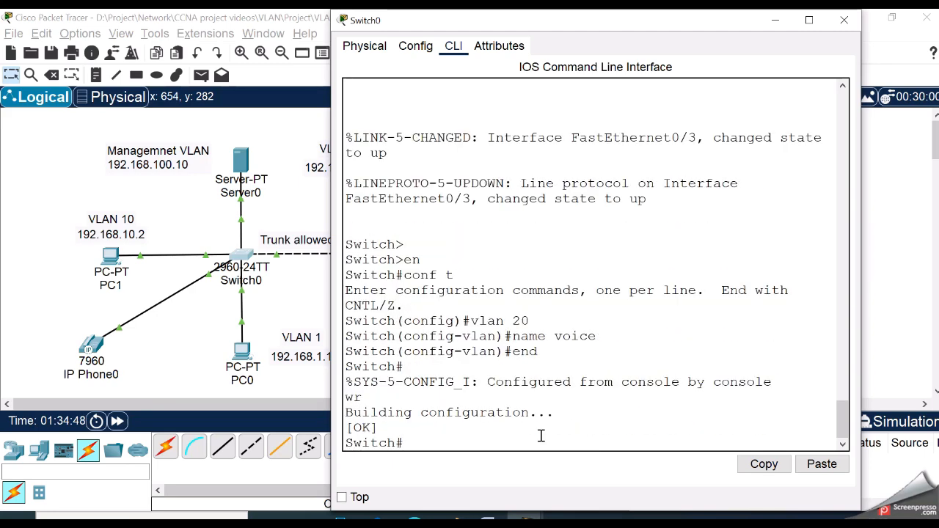
Step: Set interface FastEthernet 0/3 on Switch0 to switchport access mode
type("conf t")
key("Return")
type("inter")
key("Tab")
type("fas")
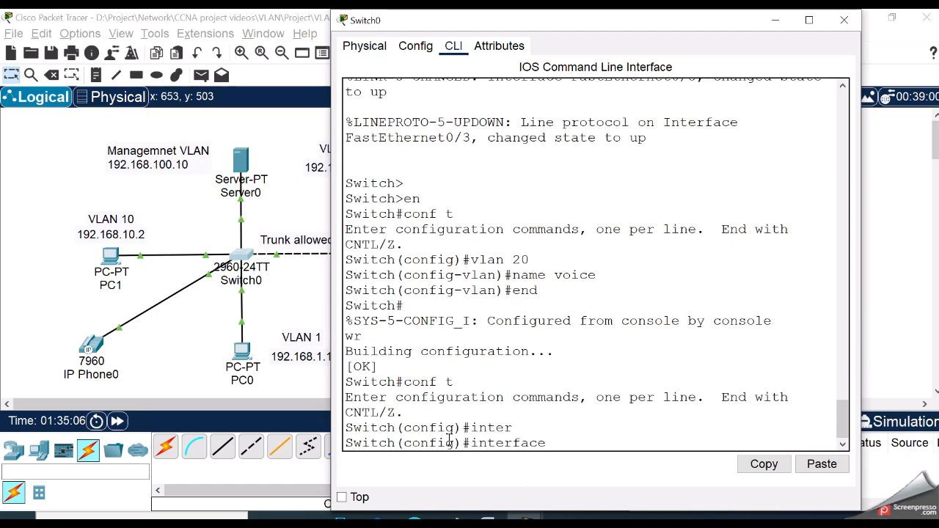
key("Tab")
type("0/3")
key("Return")
type("switchport m")
key("Tab")
type("mo")
key("Tab")
type("acc")
key("Tab")
key("Return")
type("sw")
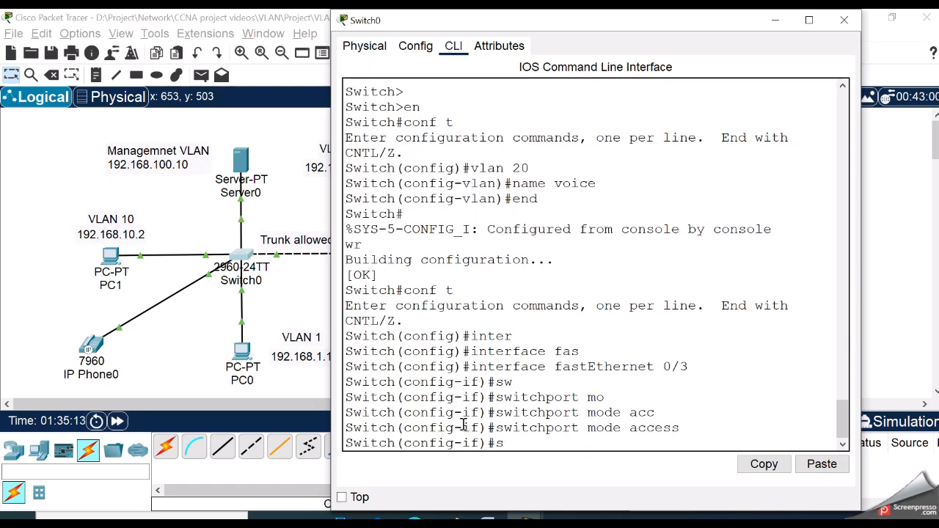
key("Tab")
type("acc")
key("Tab")
type("vlan 2")
key("BackSpace")
key("BackSpace")
key("BackSpace")
key("BackSpace")
key("BackSpace")
key("BackSpace")
key("BackSpace")
key("BackSpace")
key("BackSpace")
key("BackSpace")
Step: Assign voice VLAN 20 to Switch0's FastEthernet 0/3 and enable the port with no shut
type("voice vla")
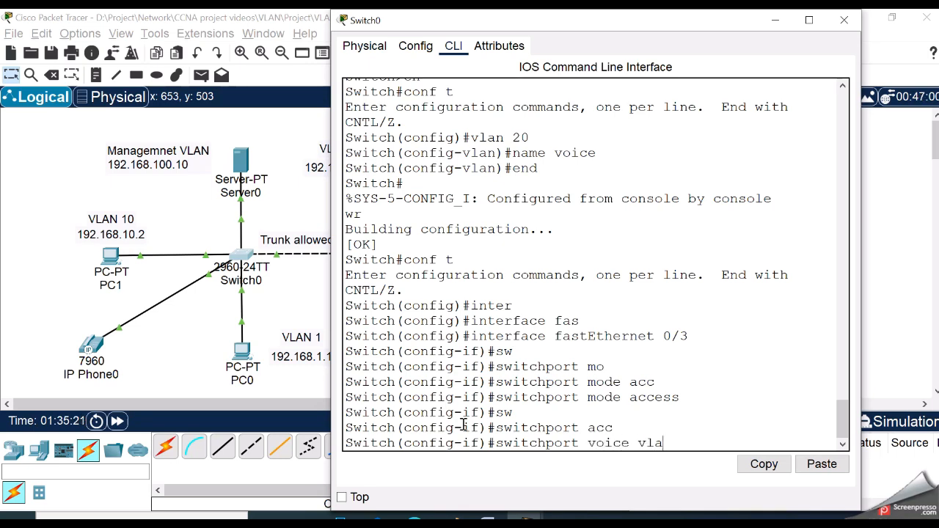
type("n 20")
key("Return")
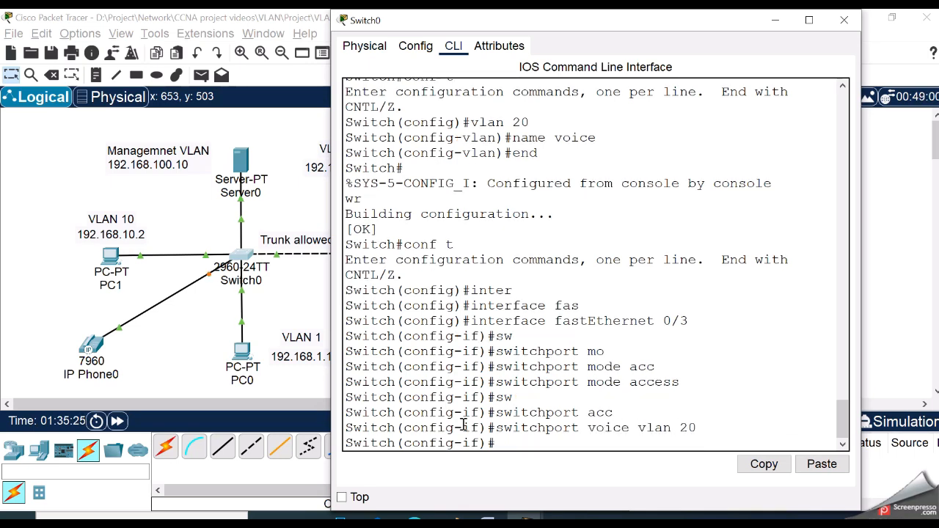
type("no shut")
key("Return")
Step: End configuration mode on Switch0, save its configuration with wr, and return to the topology
type("end")
key("Return")
type("wr")
key("Return")
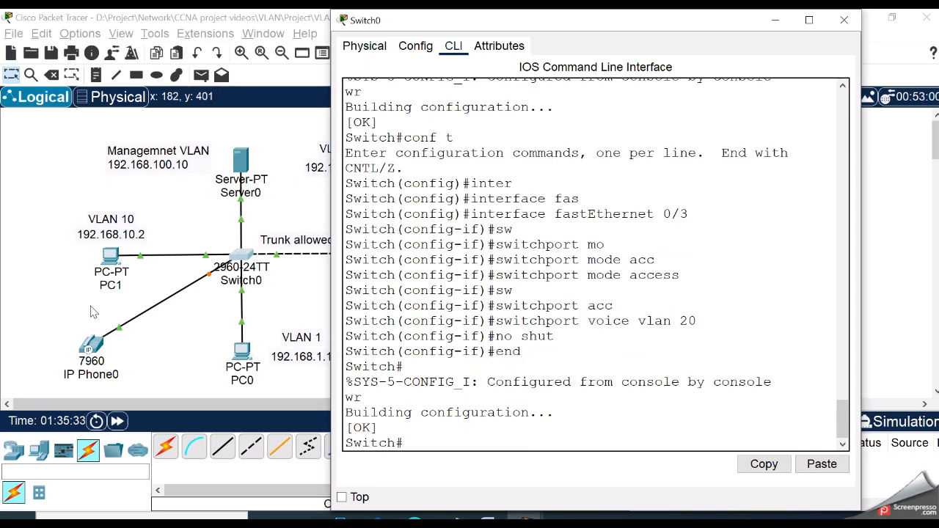
left_click(30, 273)
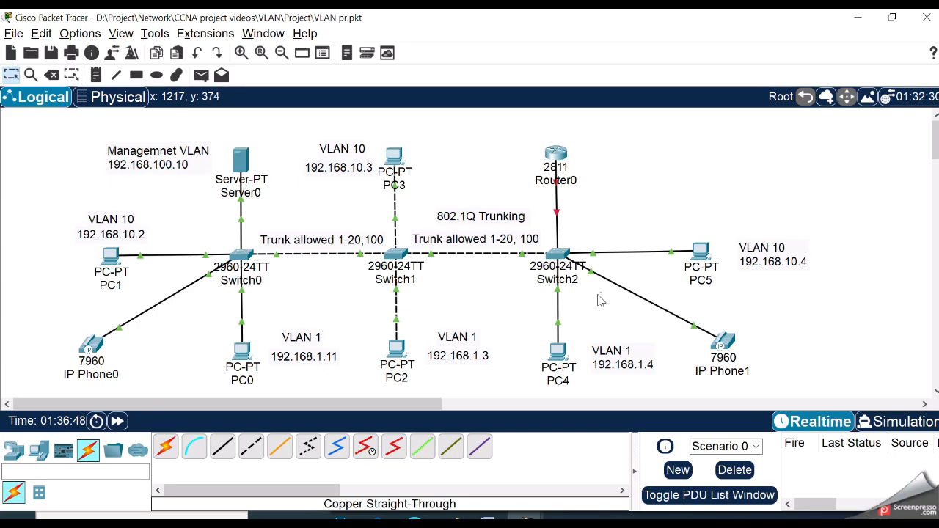
Step: Open Switch2's command line and enter interface configuration for GigabitEthernet 0/1 from global configuration mode
left_click_drag(552, 251, 553, 251)
left_click(554, 254)
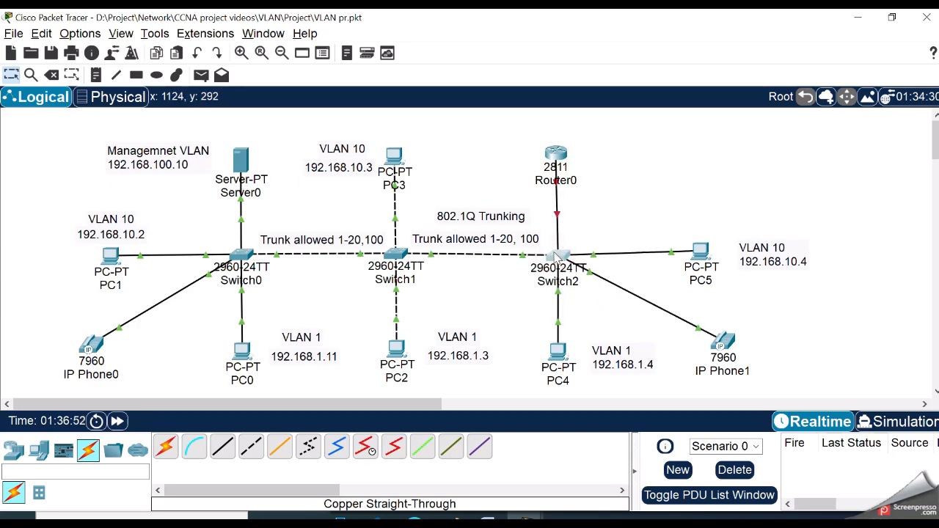
type("conf")
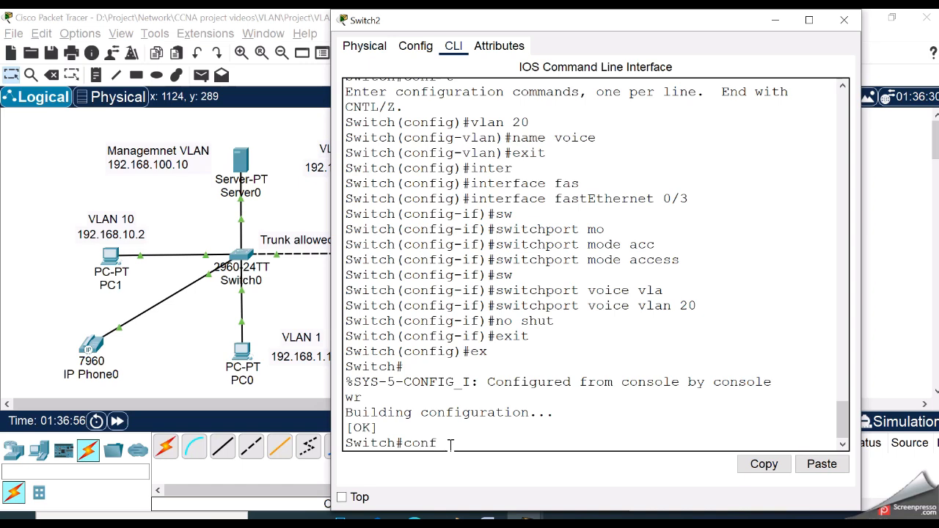
type(" t")
key("Return")
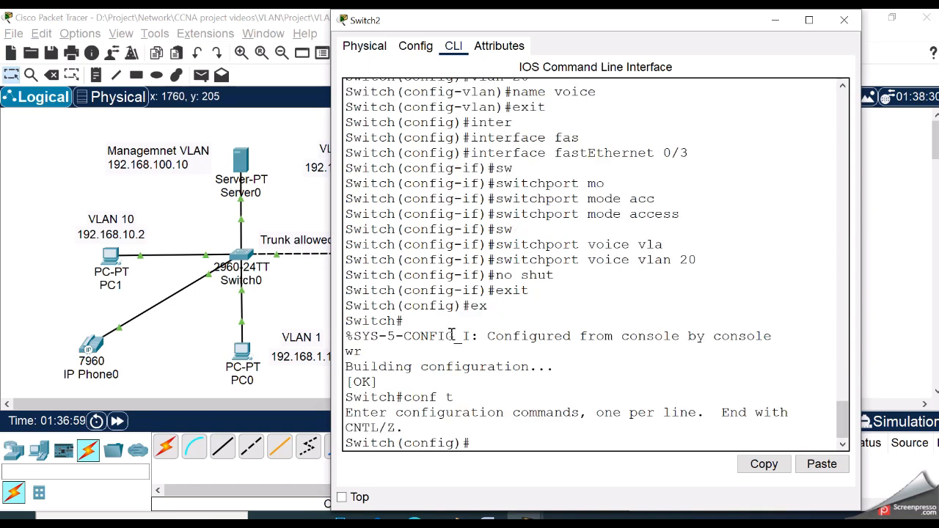
type("inter")
key("Tab")
type("gi")
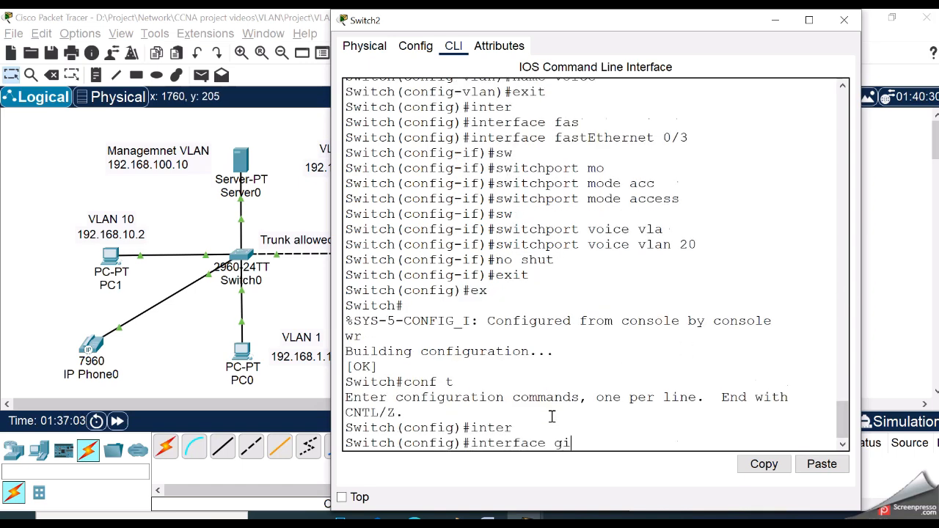
key("Tab")
type("0/1")
key("Return")
Step: Set Switch2's GigabitEthernet 0/1 to switchport trunk mode
type("switchport m")
key("Tab")
type("mo")
key("Tab")
type("tr")
key("Tab")
key("Return")
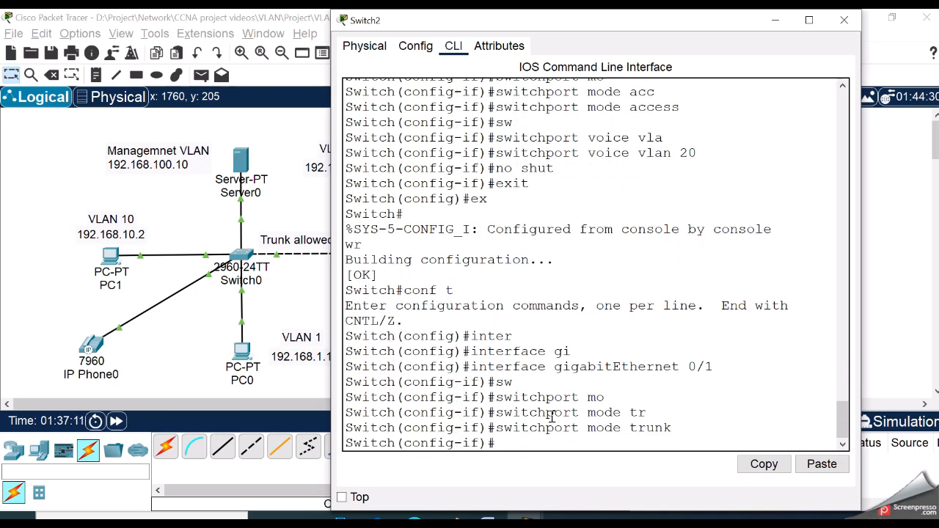
Step: Allow VLANs 1-20,100 on Switch2's GigabitEthernet 0/1 trunk and enable the port with no shut
type("sw")
key("Tab")
type("tr")
key("Tab")
type("all")
key("Tab")
type("vlan")
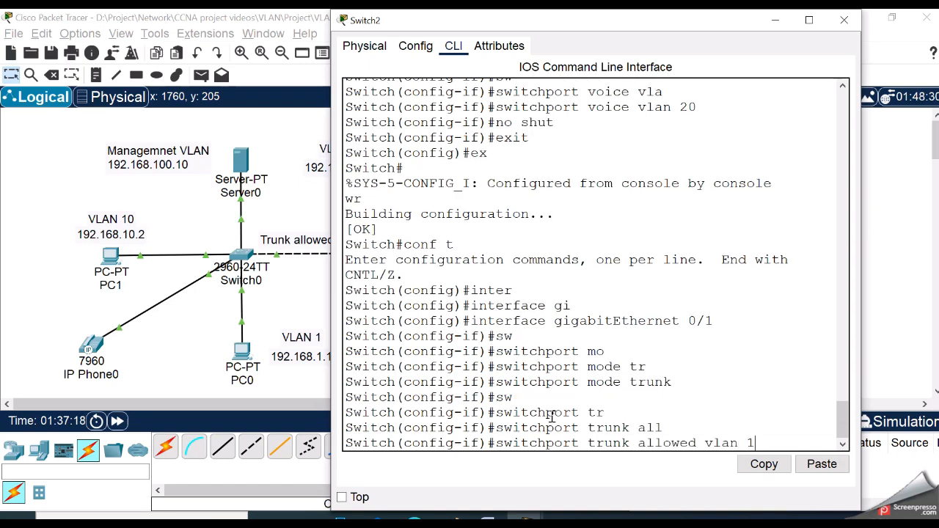
type(" 1-20,100")
key("Return")
type("no shut")
key("Return")
Step: End configuration mode on Switch2, save its configuration with wr, and return to the topology
type("end")
key("Return")
type("wr")
key("Return")
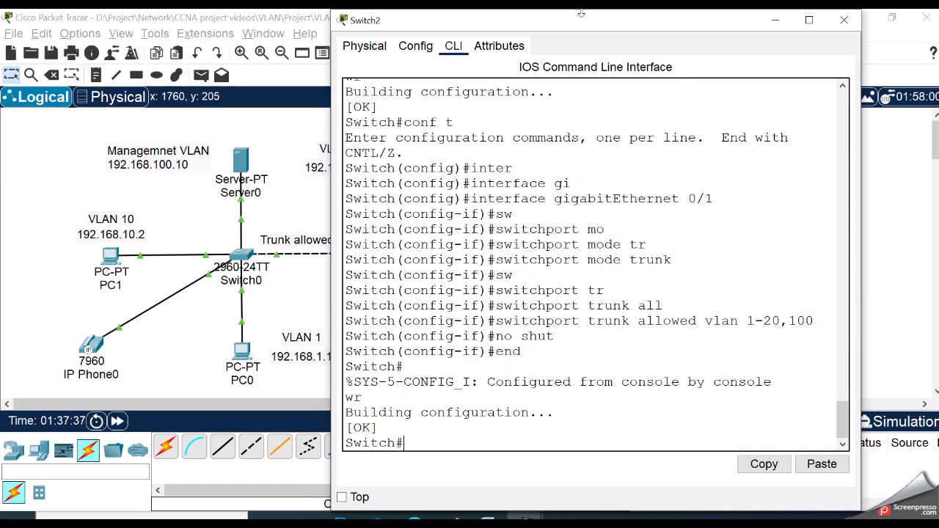
left_click(31, 257)
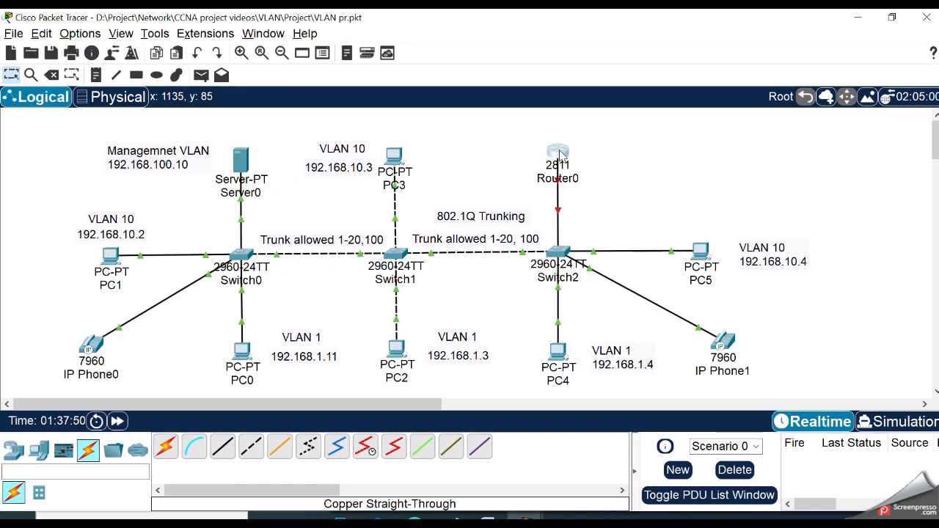
Step: Add a note beside Router0 listing 192.168.1.1, 192.168.10.1, 192.168.20.1, 192.168.15.1 and 192.168.100.1 on separate lines
left_click(618, 185)
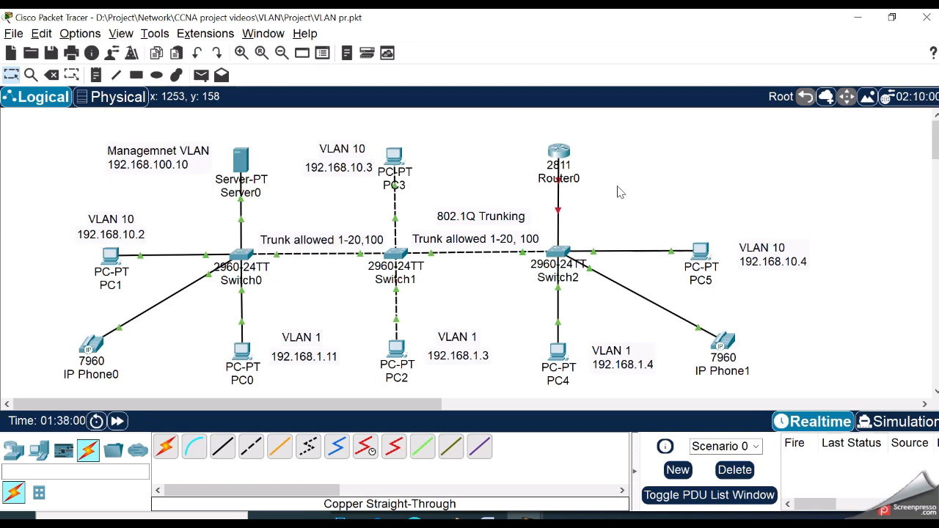
left_click(96, 74)
left_click(603, 154)
type("192.168.1.1")
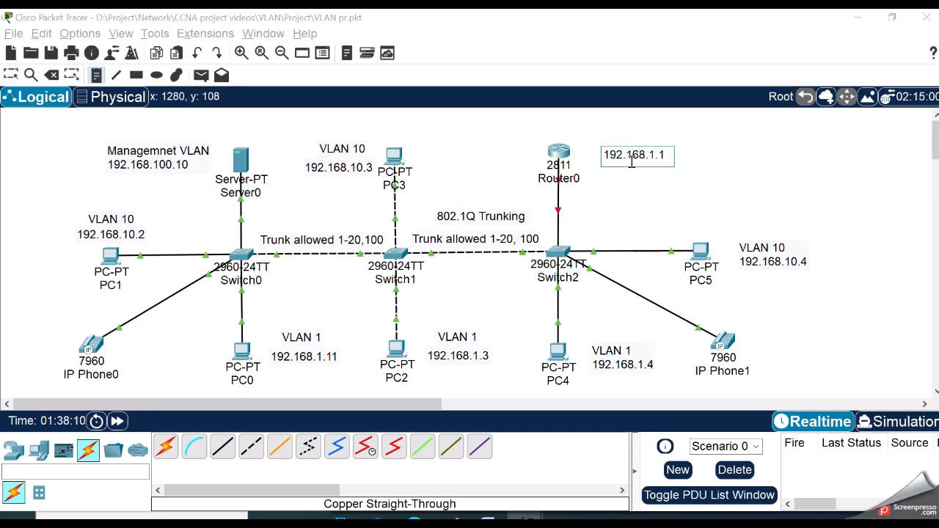
key("Return")
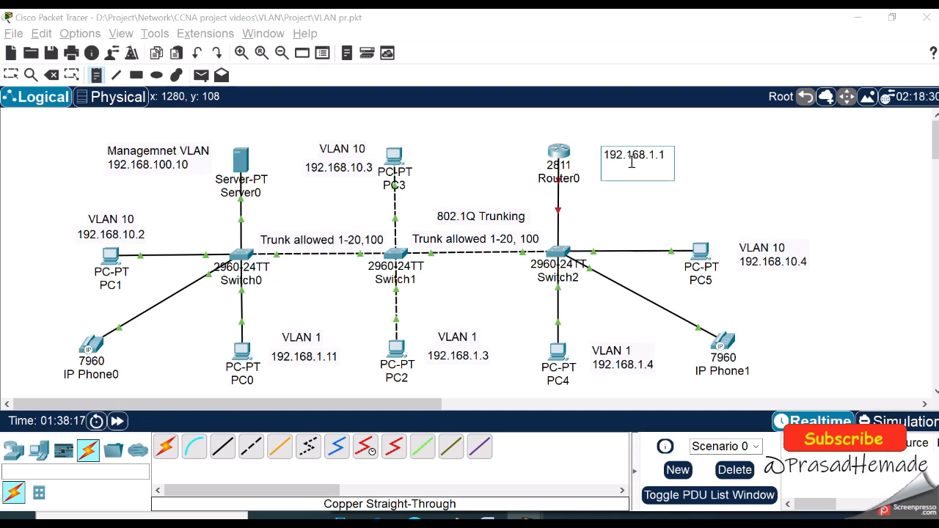
type("192.168.10.1")
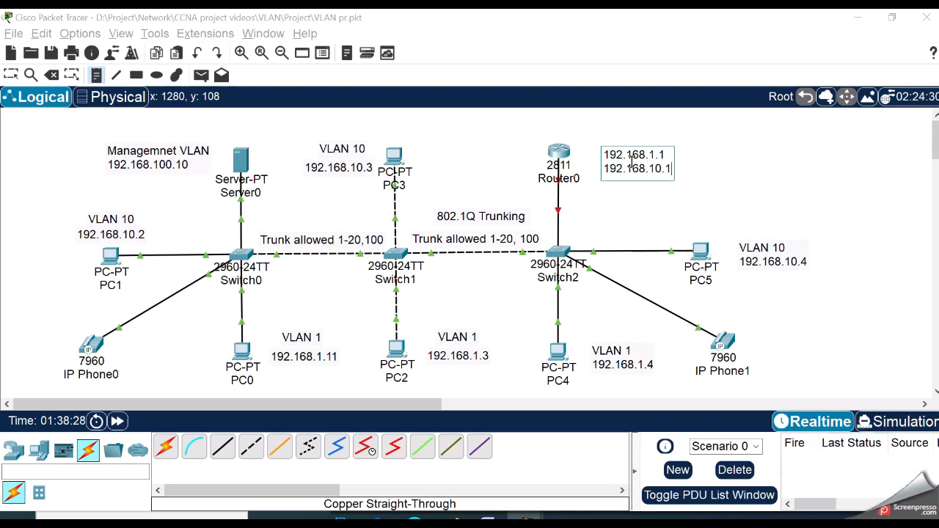
key("Return")
type("192.168.20.1")
key("Return")
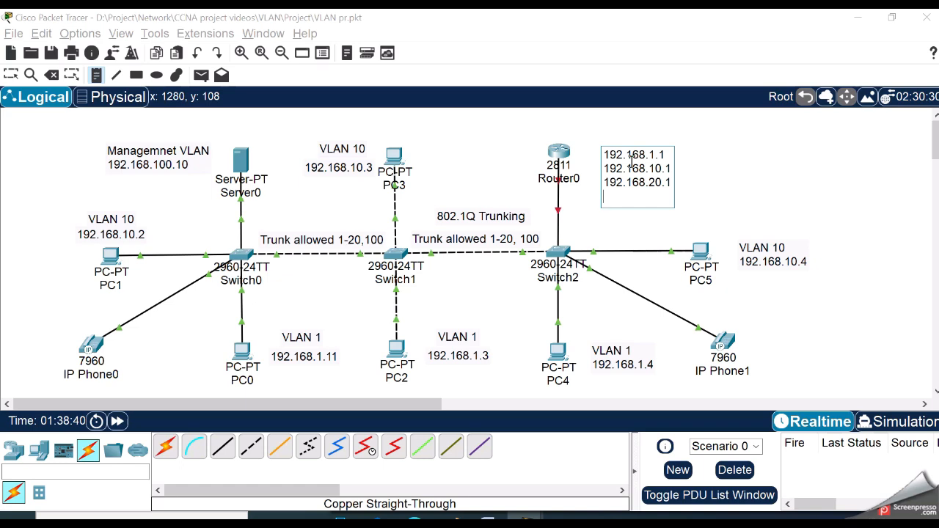
type("192.168.15.1")
key("Return")
type("192.168.100.1")
Step: Finish the address note and move it up closer to Router0, clear of the link to Switch2
left_click(751, 165)
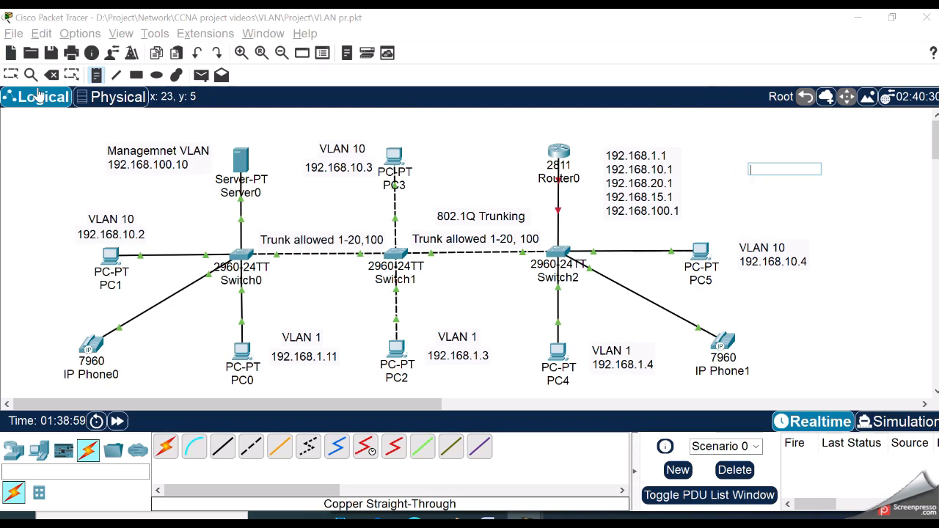
left_click(16, 73)
left_click_drag(638, 193, 623, 165)
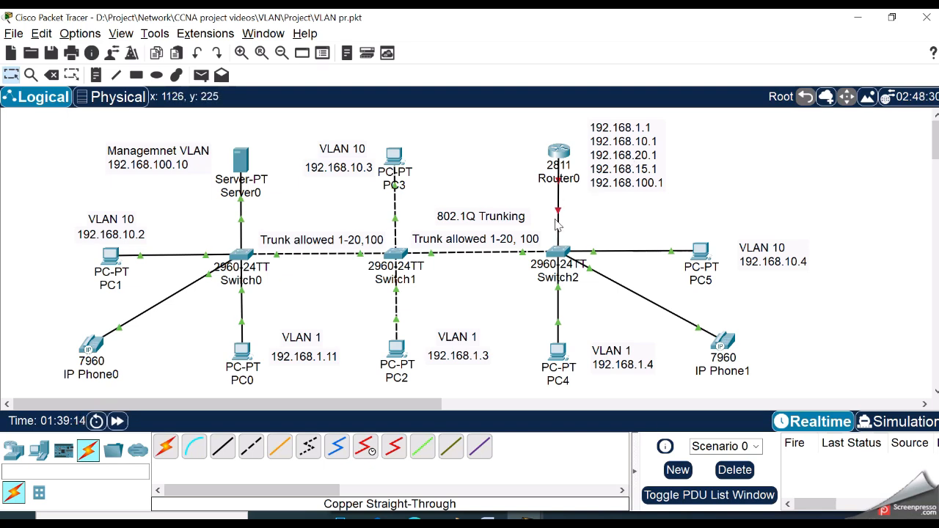
Step: Open Router0's command line and answer no to the initial configuration dialog
mouse_move(561, 185)
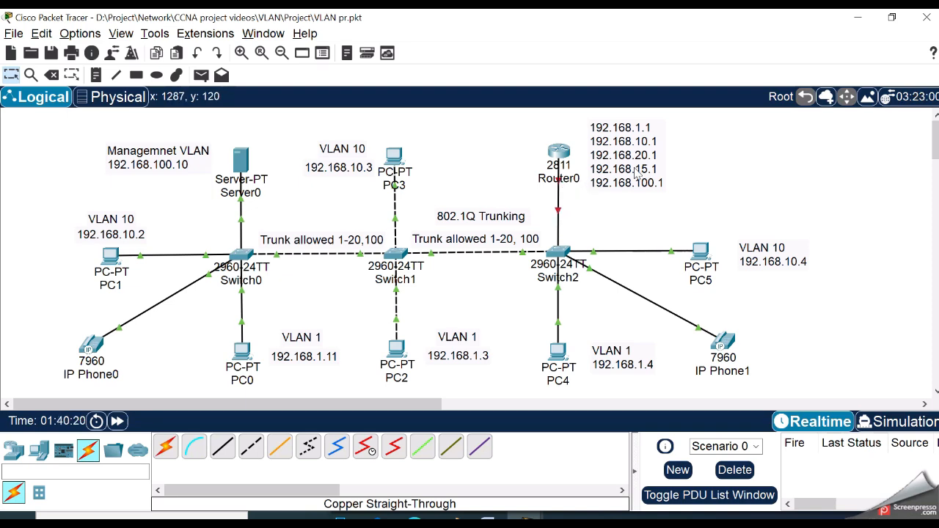
left_click(557, 155)
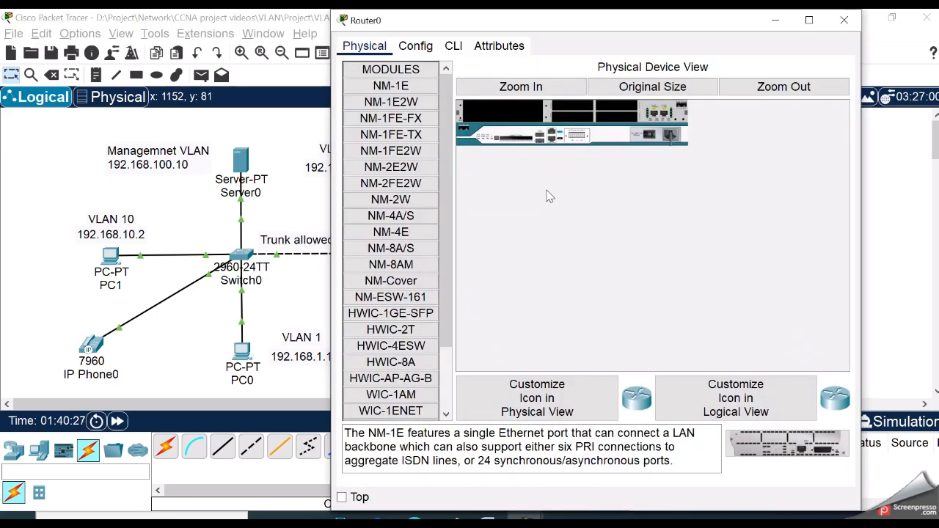
left_click(453, 45)
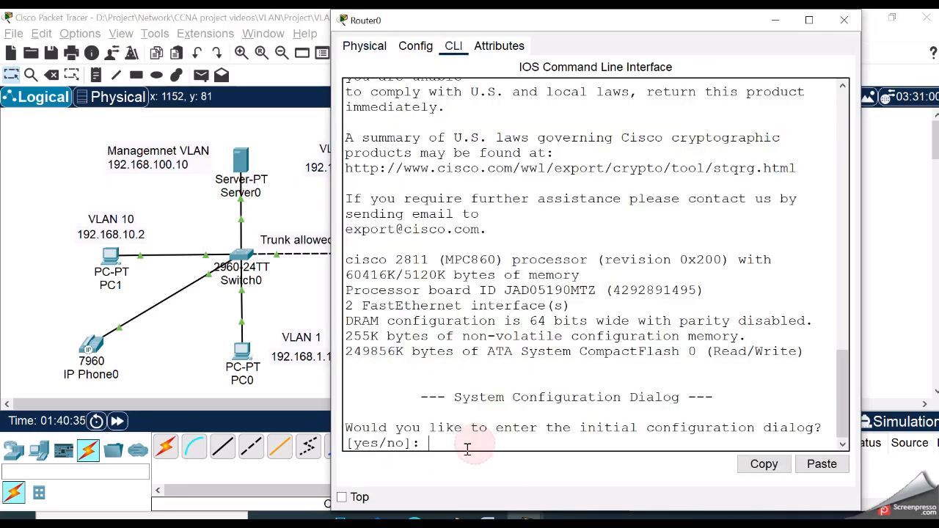
type("no")
key("Return")
key("Return")
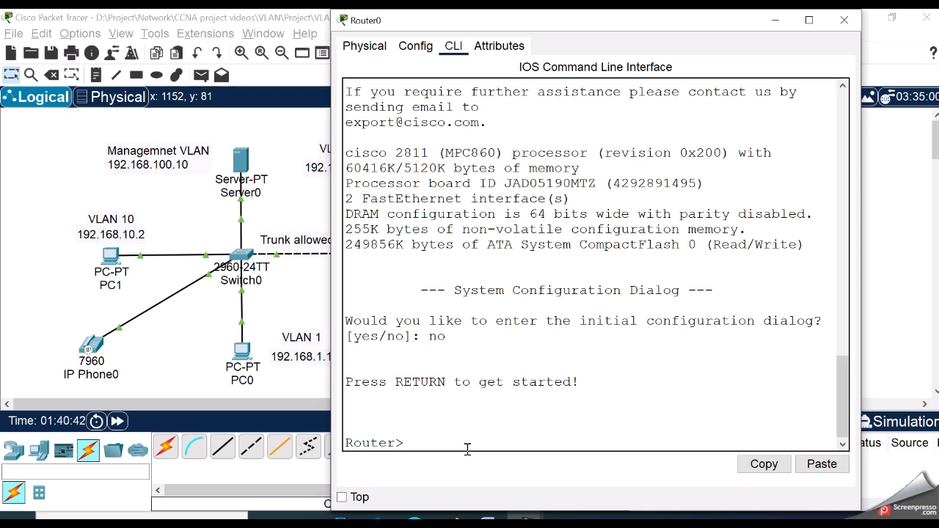
Step: Enter privileged and global configuration mode on Router0 and create subinterface FastEthernet 0/0.1
type("en")
key("Tab")
key("Return")
type("conf t")
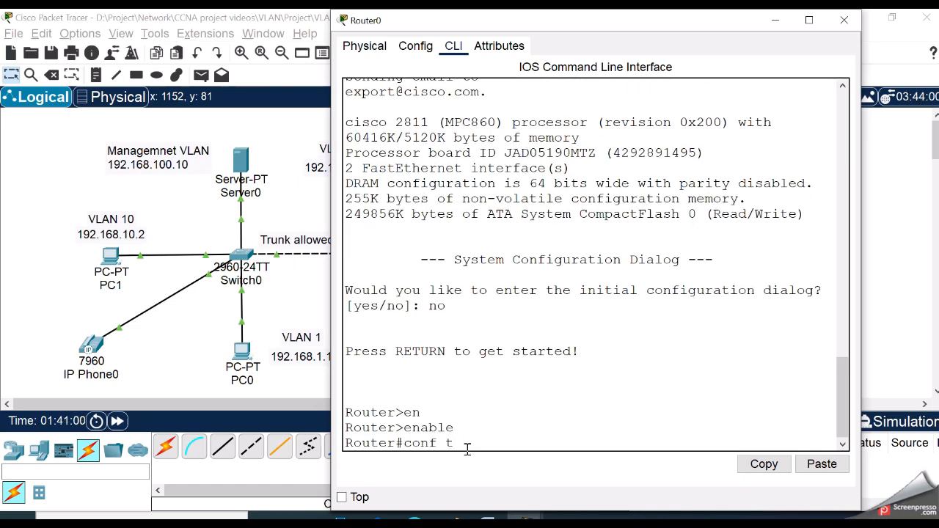
key("Return")
type("int")
key("Tab")
type("fas")
key("Tab")
type("0/0")
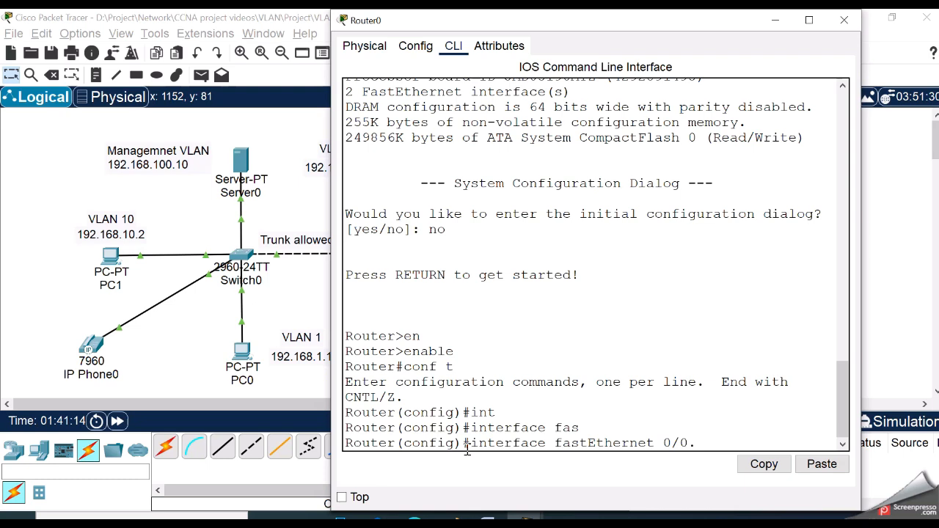
type("1")
key("Return")
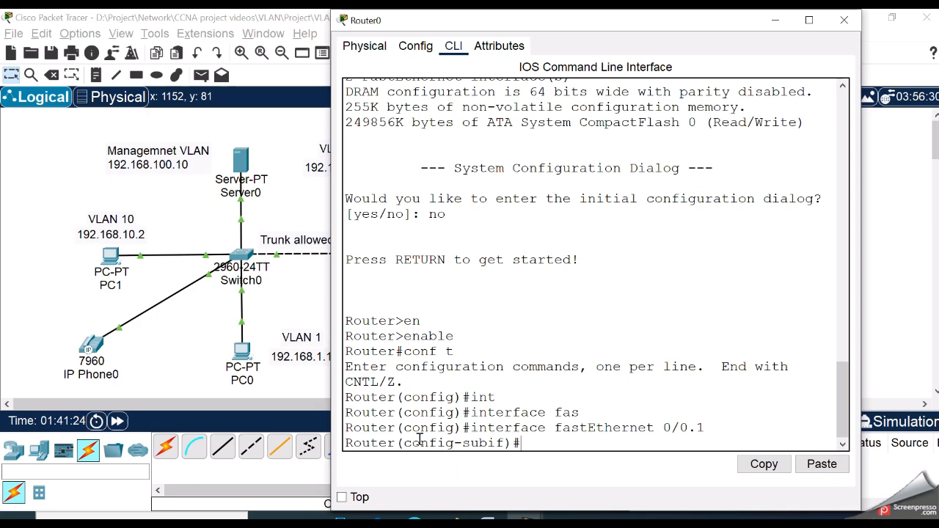
Step: Try to assign IP address 192.168.1.1 255.255.255.0 to Router0's subinterface FastEthernet 0/0.1 and read the router's response
left_click_drag(408, 440, 513, 458)
left_click(533, 440)
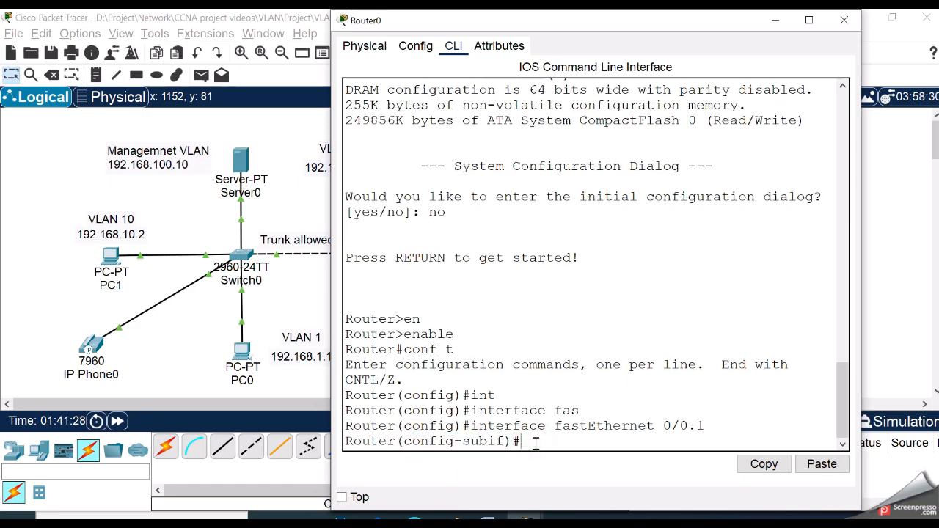
type("ip addr")
key("Tab")
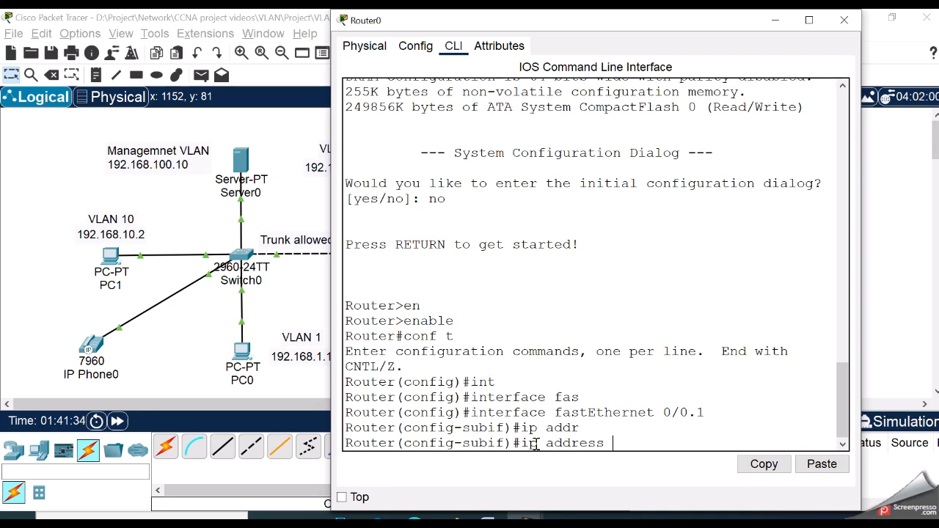
type("192.168.1")
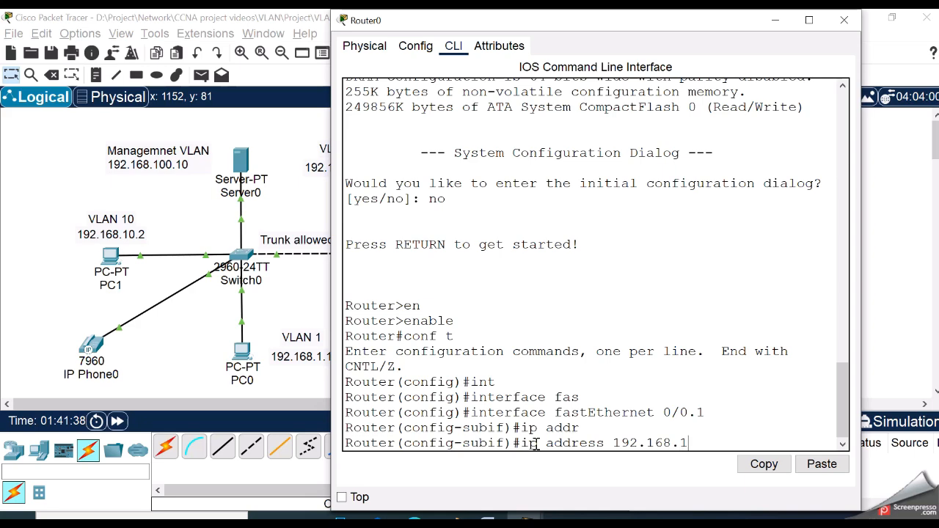
type(".1 255.255.255.0")
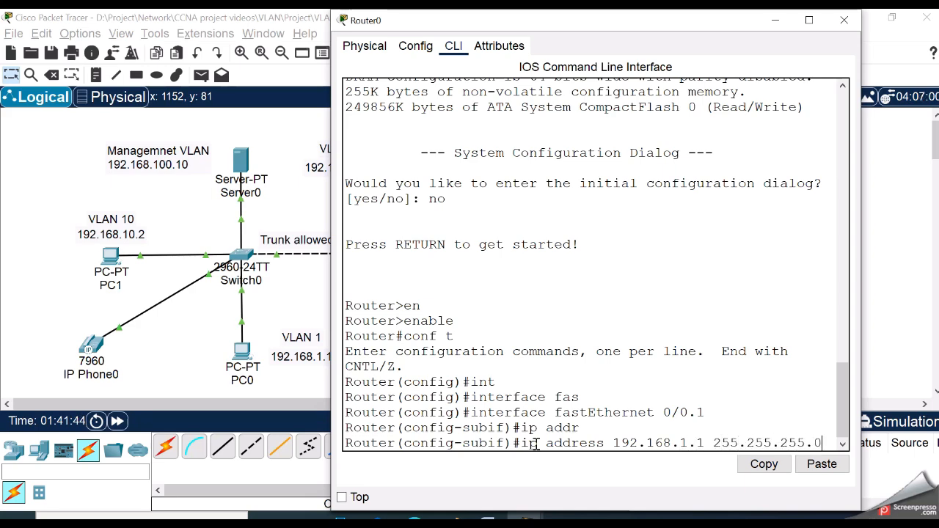
key("Return")
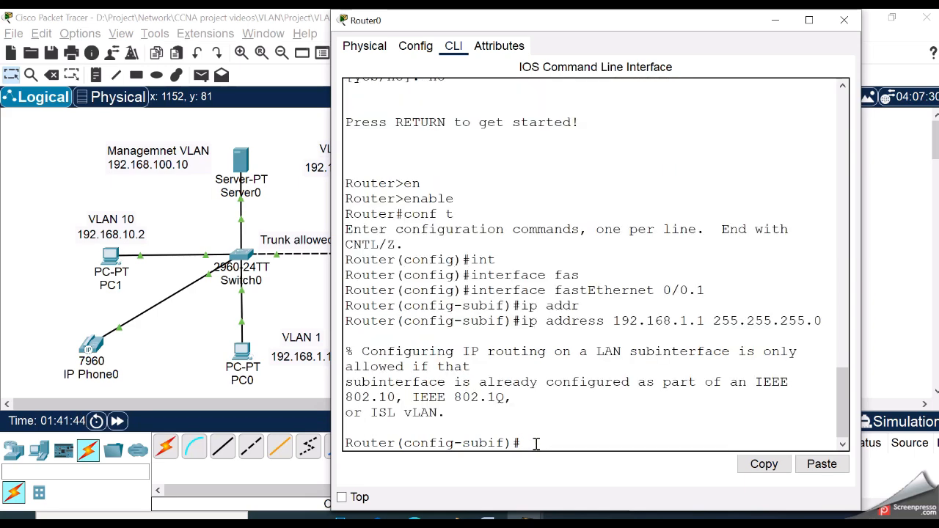
left_click_drag(362, 352, 660, 403)
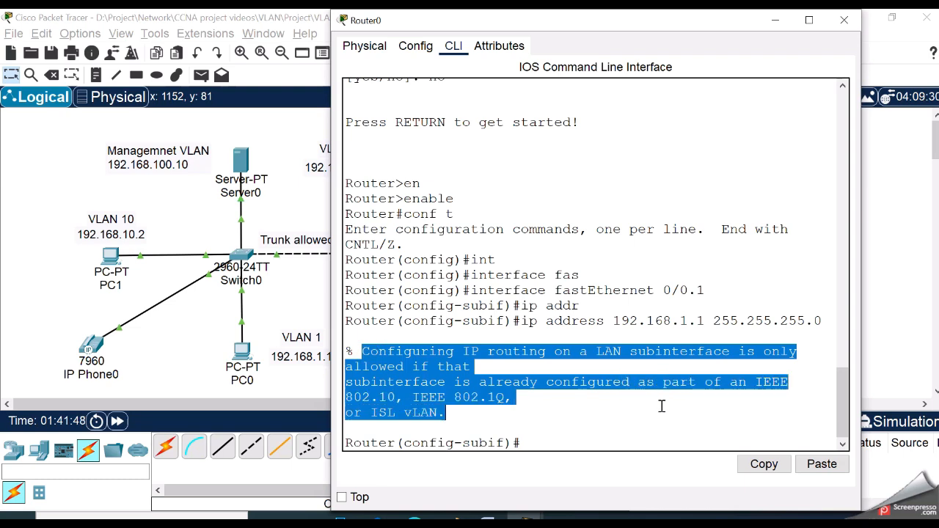
left_click(611, 409)
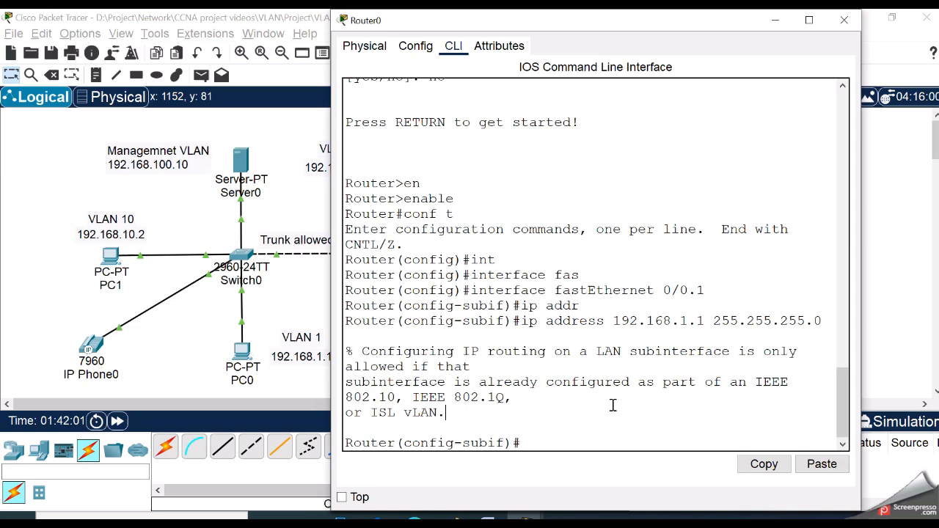
Step: Set 802.1Q encapsulation for VLAN 1 on subinterface FastEthernet 0/0.1 with encapsulation dot1Q 1
left_click(549, 446)
type("enca")
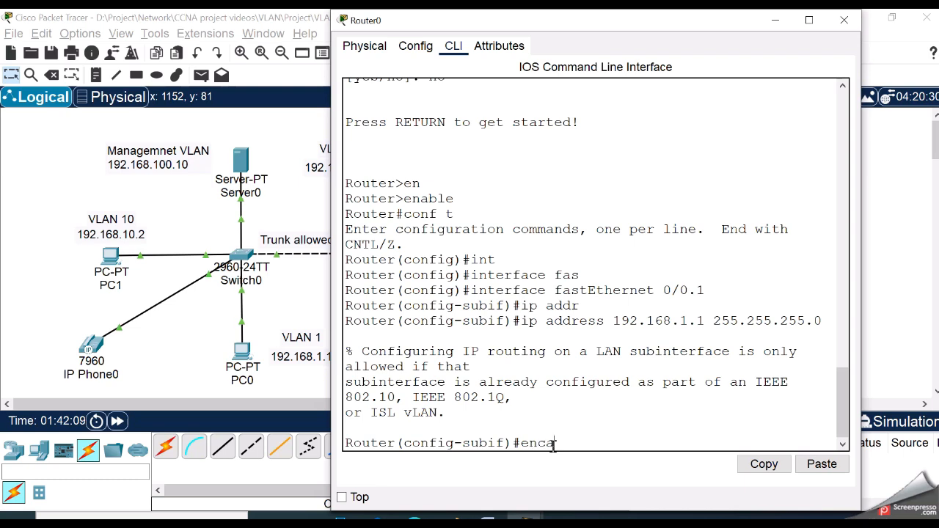
key("Tab")
type("do")
key("Tab")
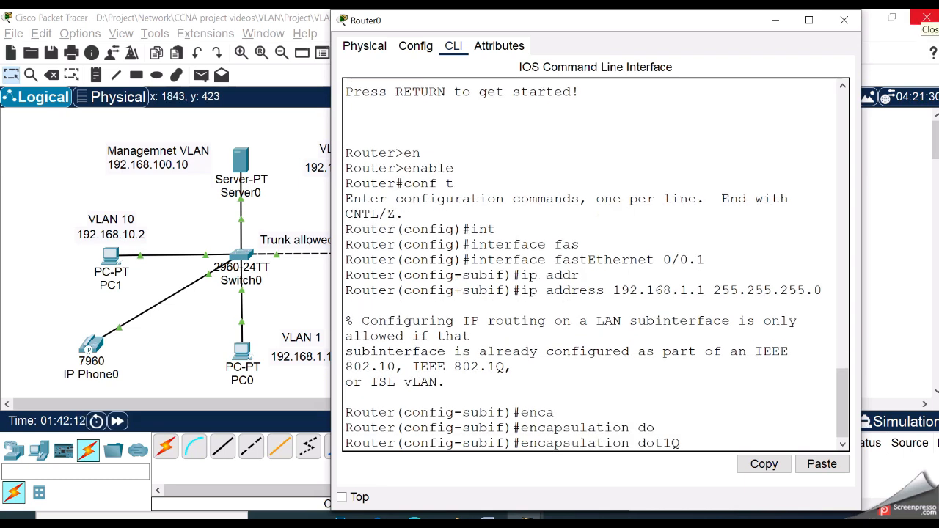
type("1")
key("Return")
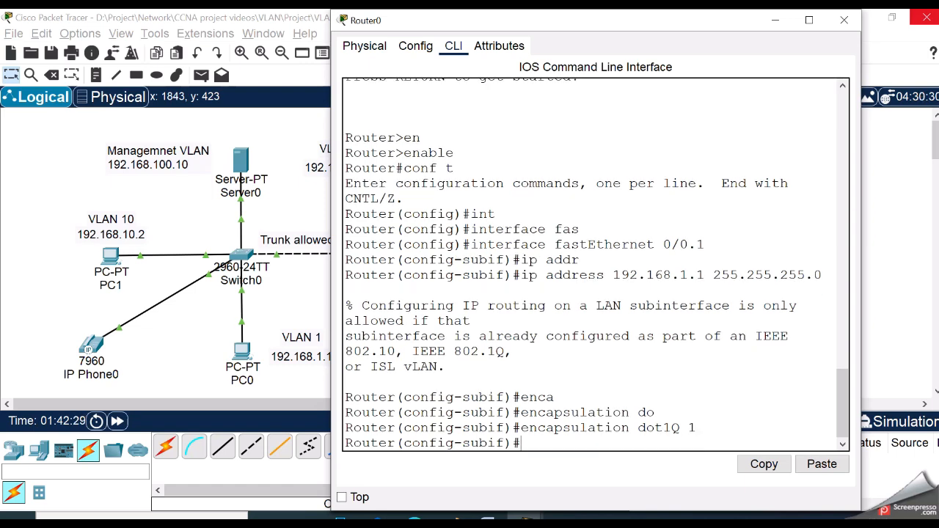
Step: Assign IP address 192.168.1.1 with mask 255.255.255.0 to Router0's dot1Q subinterface FastEthernet 0/0.1
key("Up")
key("Up")
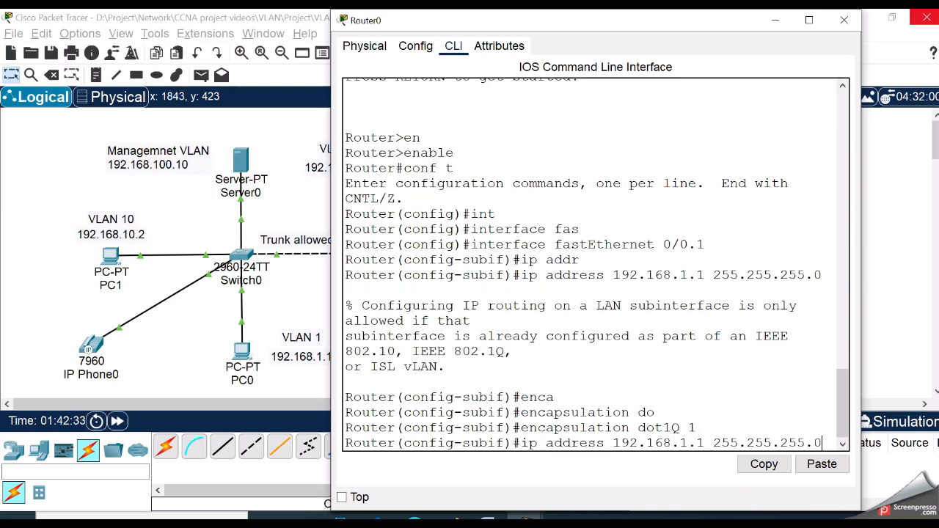
key("Return")
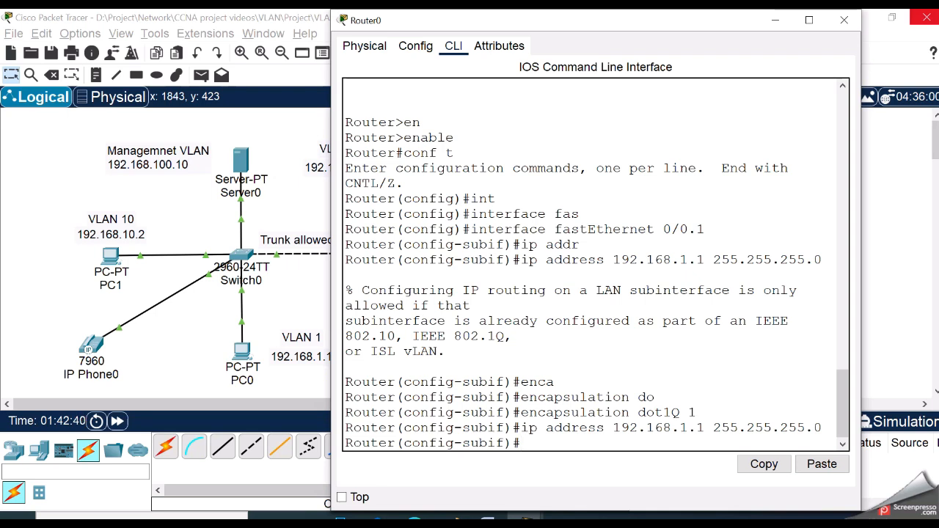
key("Up")
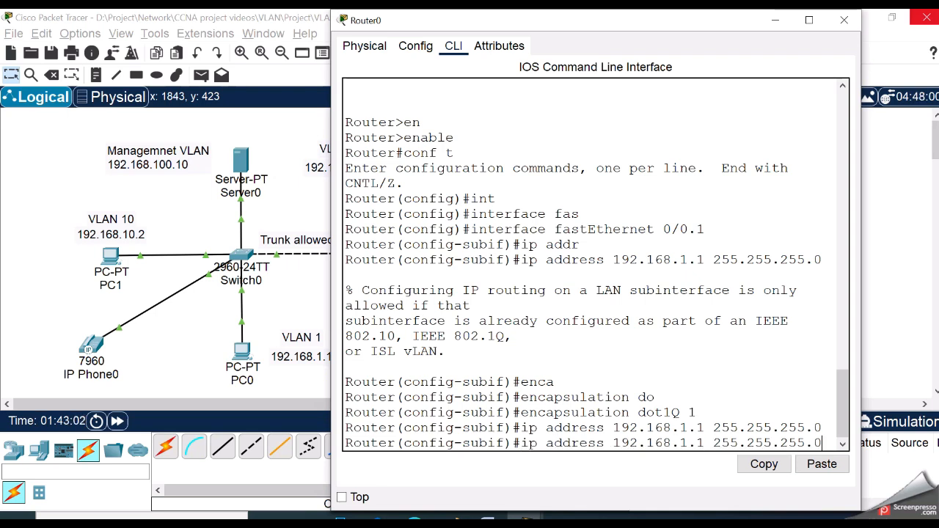
Step: Create subinterface FastEthernet 0/0.10 on Router0 and set its encapsulation to dot1Q 10
key("Up")
key("Up")
key("Up")
key("Up")
key("Up")
key("Up")
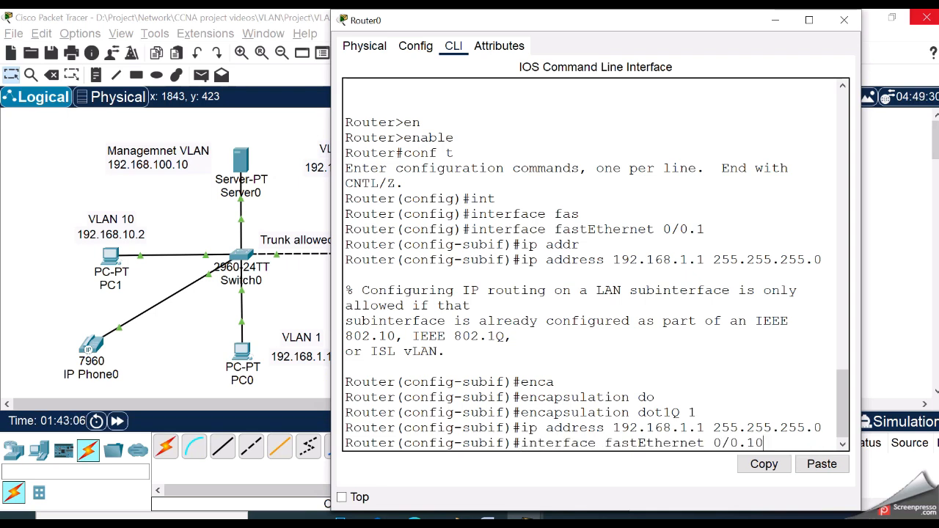
key("Return")
key("Up")
key("Up")
key("Up")
type("0")
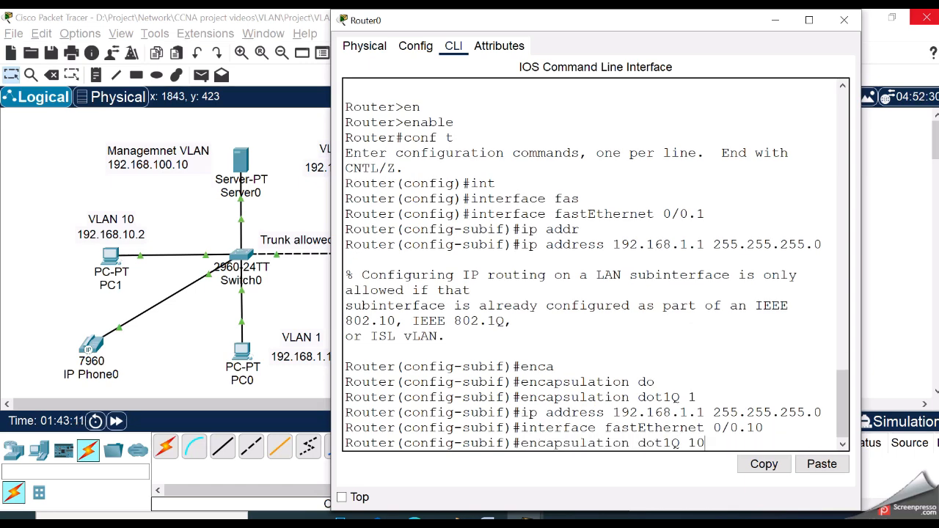
key("Return")
Step: Assign IP address 192.168.10.1 with mask 255.255.255.0 to subinterface FastEthernet 0/0.10
key("Up")
key("Up")
key("Up")
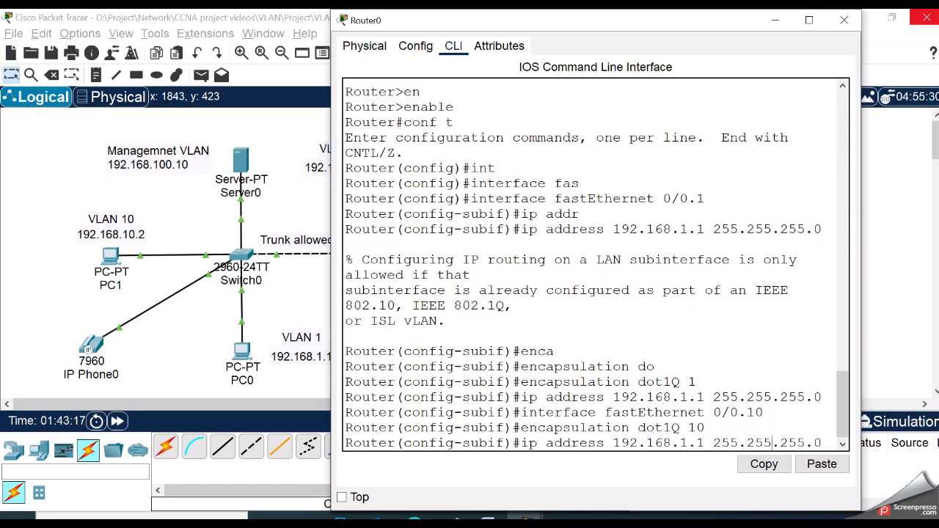
type("0")
key("Return")
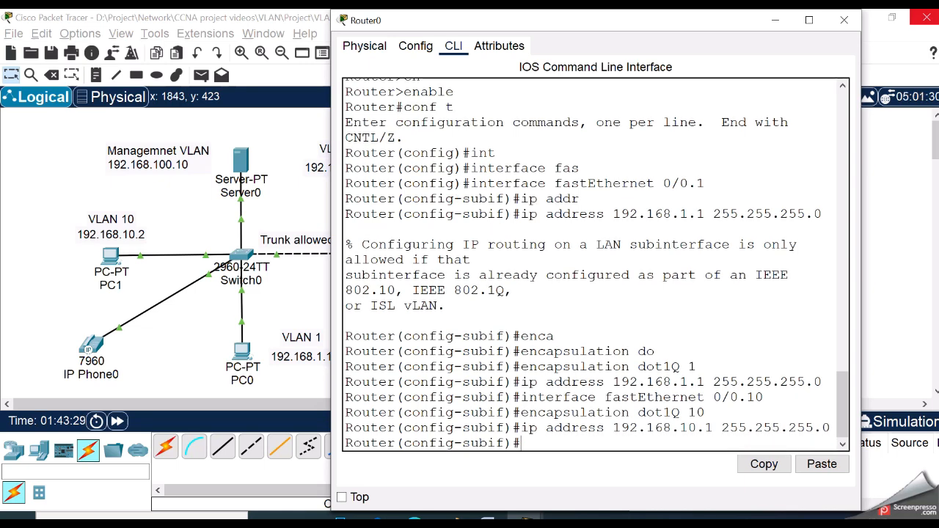
Step: Create subinterface FastEthernet 0/0.15 on Router0 and set its encapsulation to dot1Q 15
key("Up")
key("Up")
key("Up")
type("5")
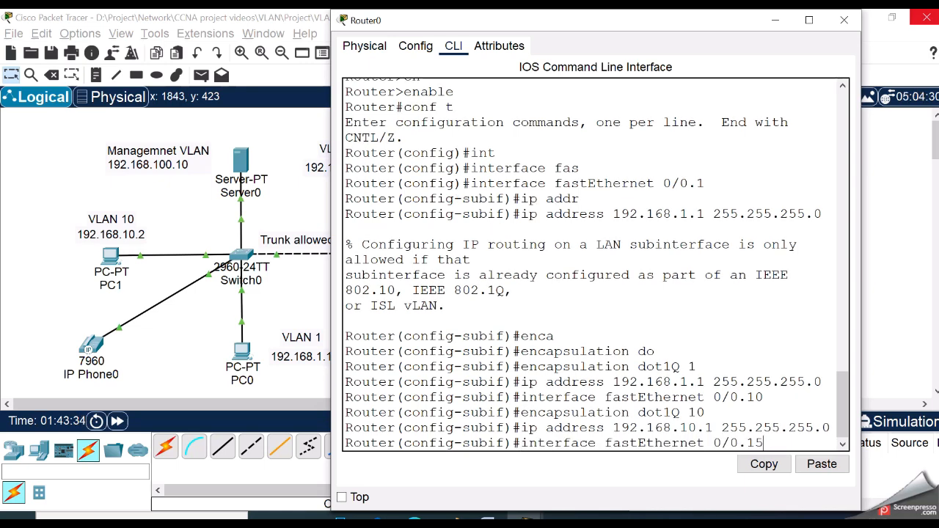
key("Return")
key("Up")
key("Up")
key("Up")
key("BackSpace")
type("5")
key("Return")
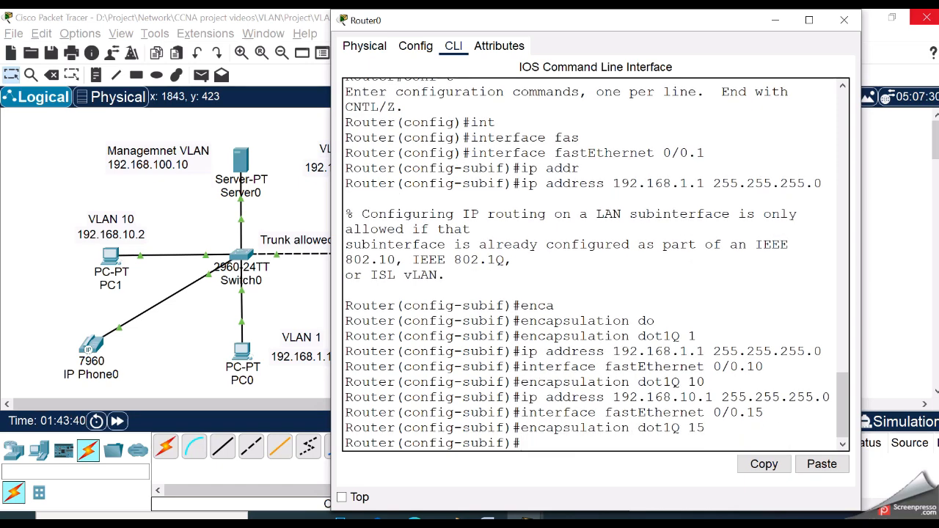
Step: Assign IP address 192.168.15.1 with mask 255.255.255.0 to subinterface FastEthernet 0/0.15
key("Up")
key("Up")
key("Up")
key("Left")
key("Left")
key("Left")
key("Left")
key("Left")
key("Left")
key("Left")
key("Left")
key("Left")
key("Left")
key("Left")
key("Left")
key("Left")
key("Left")
key("Left")
key("Left")
key("BackSpace")
type("5")
key("Return")
Step: Create subinterface FastEthernet 0/0.20 on Router0 and set its encapsulation to dot1Q 20
key("Up")
key("Up")
key("Up")
key("BackSpace")
key("BackSpace")
type("20")
key("Return")
key("Up")
key("Up")
key("Up")
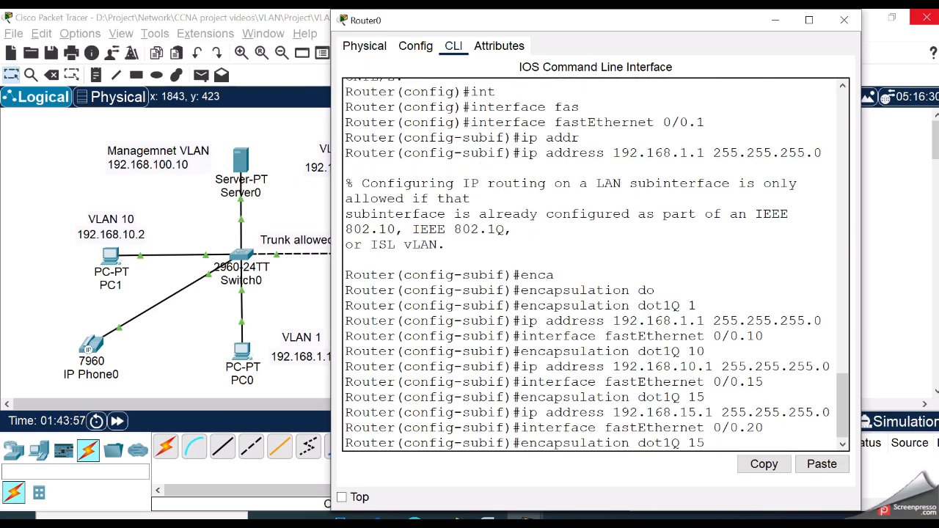
type("20")
key("Return")
Step: Assign IP address 192.168.20.1 with mask 255.255.255.0 to subinterface FastEthernet 0/0.20
key("Up")
key("Up")
key("Up")
key("BackSpace")
key("BackSpace")
type("20.1 255.255.255.0")
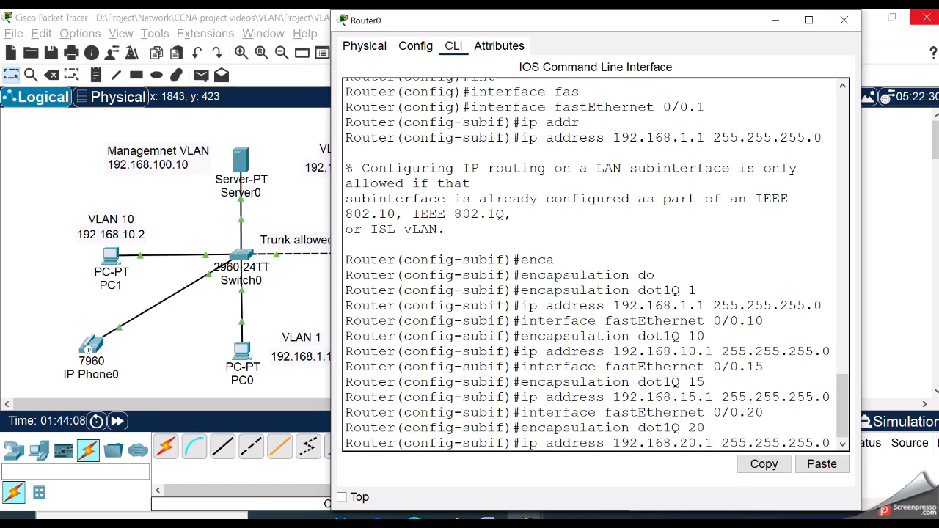
key("Return")
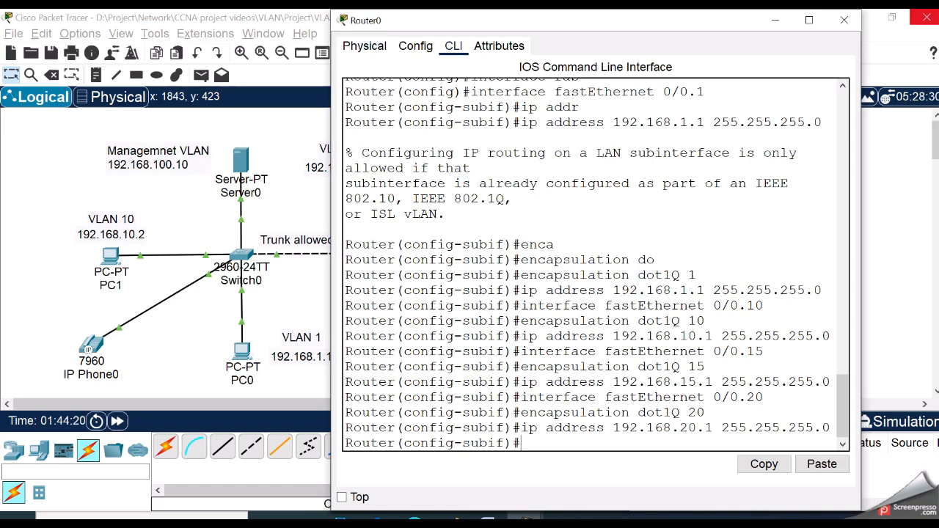
Step: Create subinterface FastEthernet 0/0.100 on Router0 and set its encapsulation to dot1Q 100
key("Up")
key("Up")
key("Up")
key("BackSpace")
key("BackSpace")
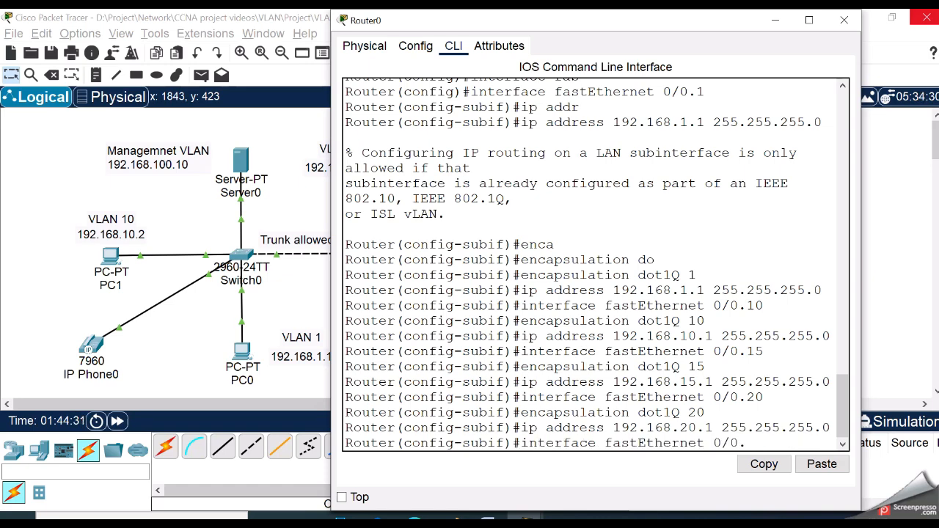
type("100")
key("Return")
key("Up")
key("Up")
key("Up")
type("100")
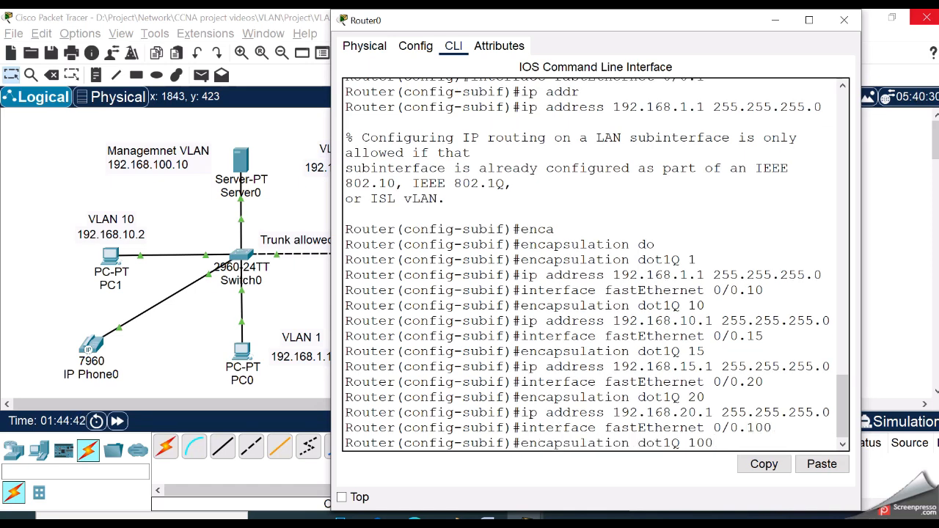
key("Return")
Step: Assign IP address 192.168.100.1 with mask 255.255.255.0 to subinterface FastEthernet 0/0.100
key("Up")
key("Up")
key("Up")
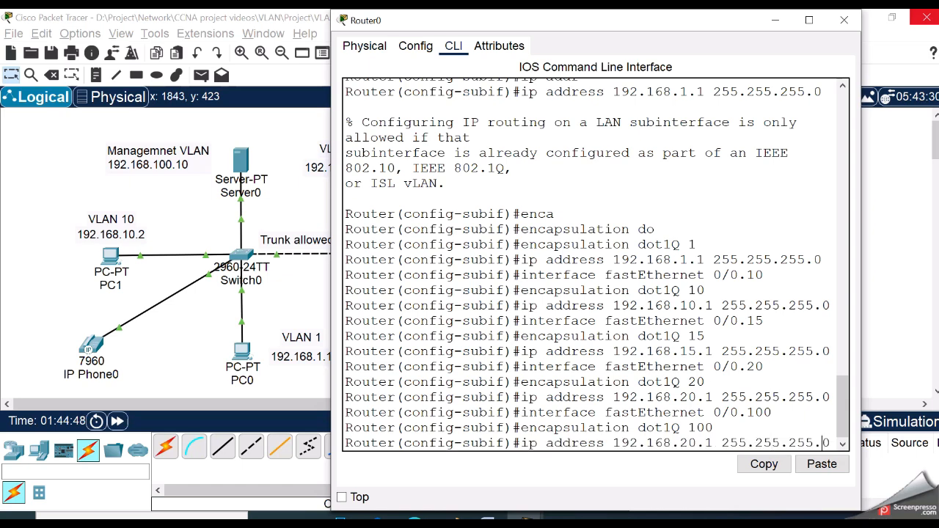
key("Left")
key("Left")
key("Left")
key("Left")
key("Left")
key("Left")
key("Left")
key("Left")
key("Left")
key("Left")
key("Left")
key("Left")
key("Left")
key("Left")
key("Left")
key("Left")
key("BackSpace")
key("BackSpace")
type("100")
key("Return")
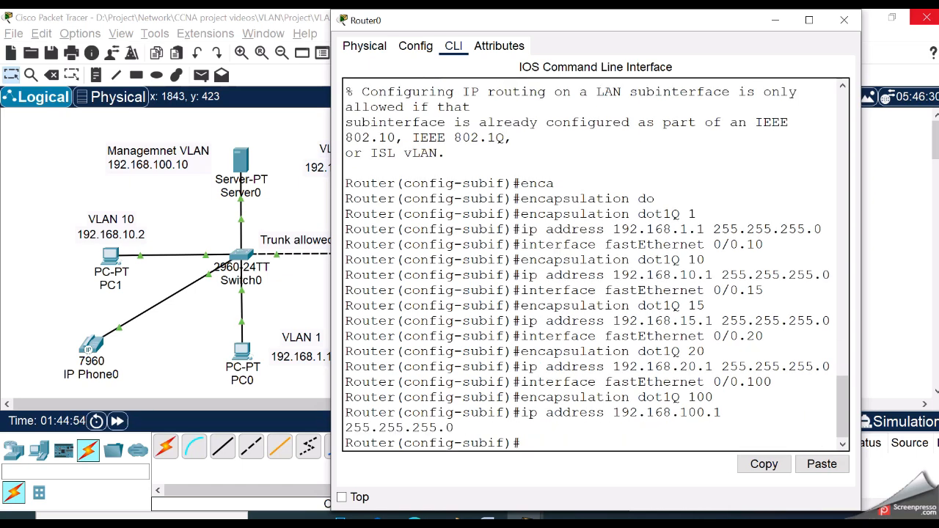
Step: End the subinterface configuration on Router0 and save it with wr
type("end")
key("Return")
type("wr")
key("Return")
Step: Display Router0's running configuration and examine the FastEthernet0/0 interface and subinterface entries
type("sho")
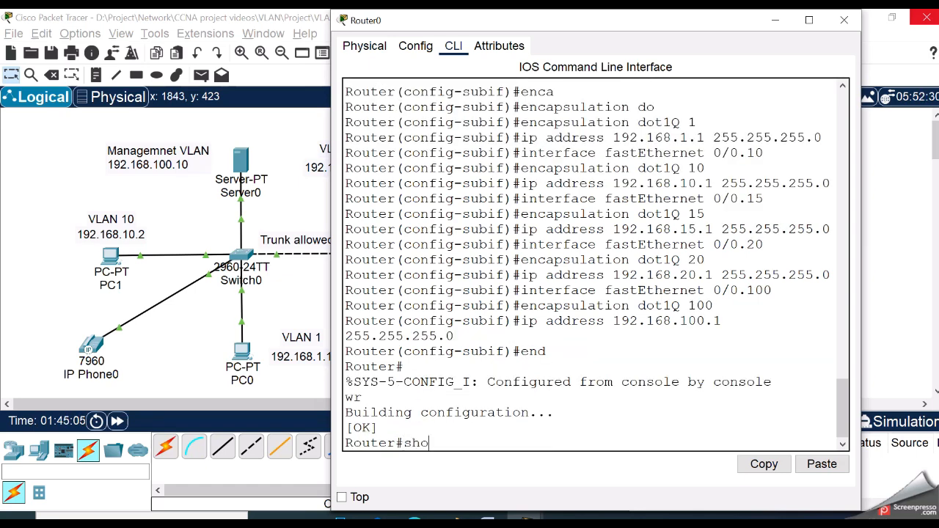
type(" run")
key("Return")
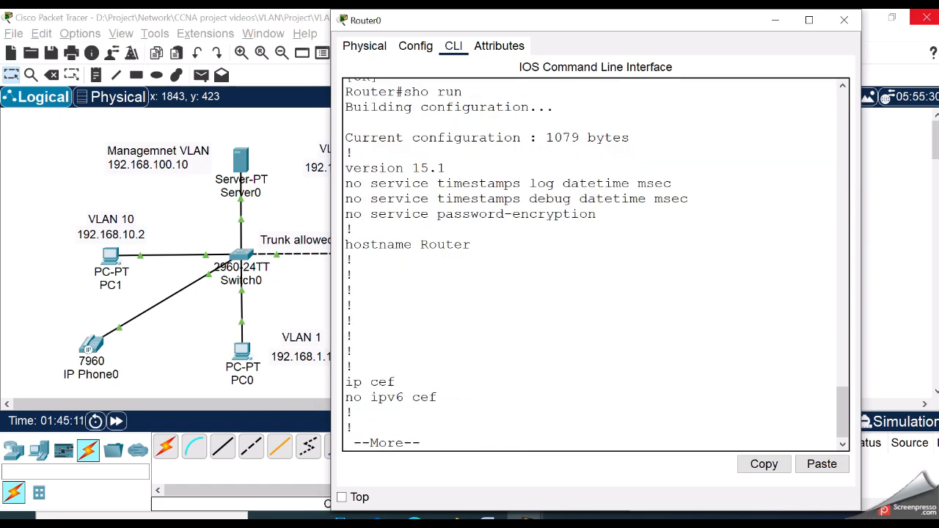
key("space")
key("space")
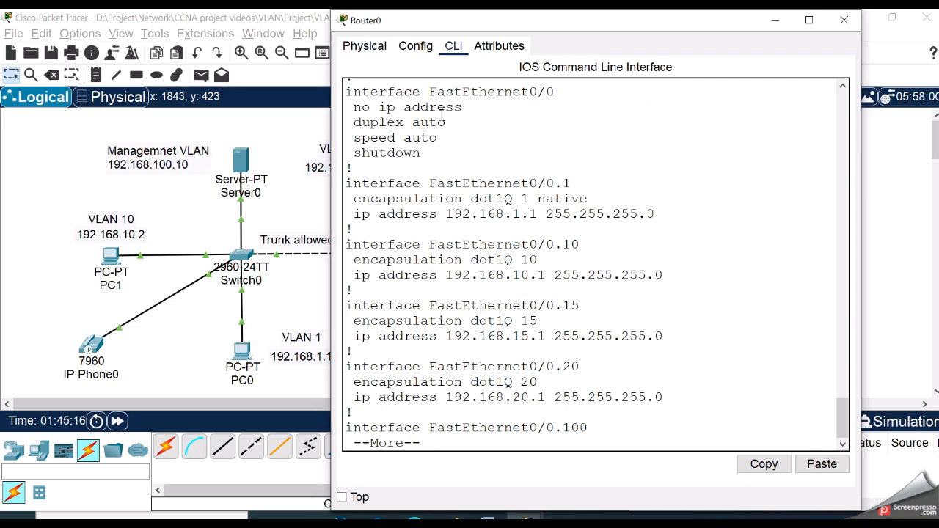
left_click_drag(393, 91, 553, 161)
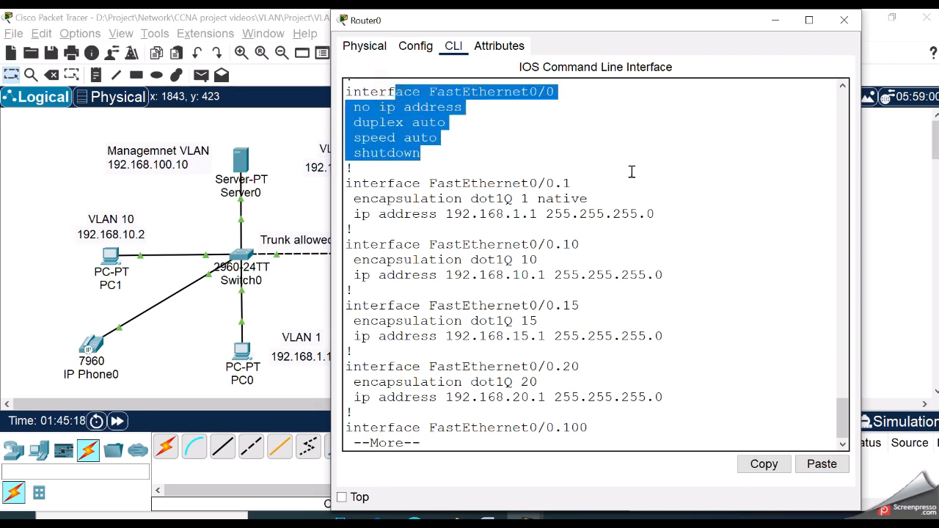
left_click(674, 164)
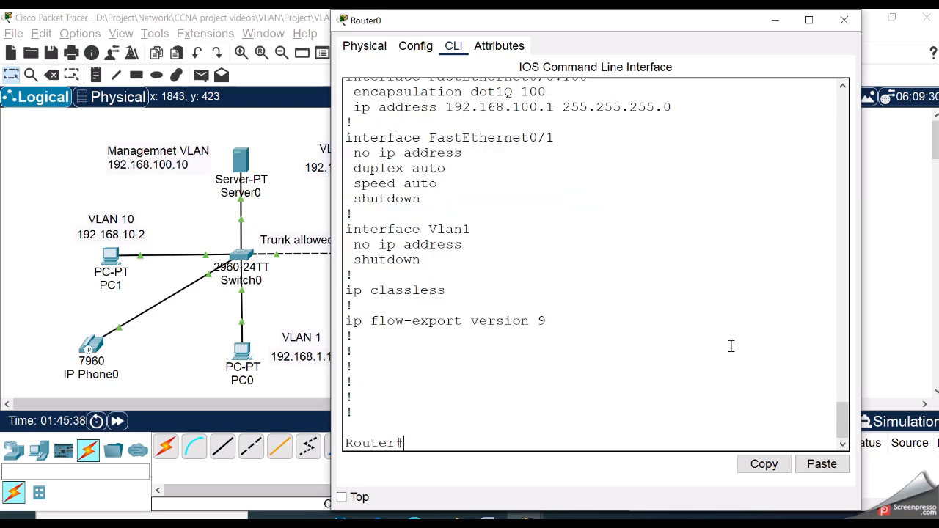
Step: Enter global configuration mode and bring up Router0's physical interface fa0/0 with no shutdown
type("conf t")
key("Return")
type("int")
key("Tab")
type("fa0/0")
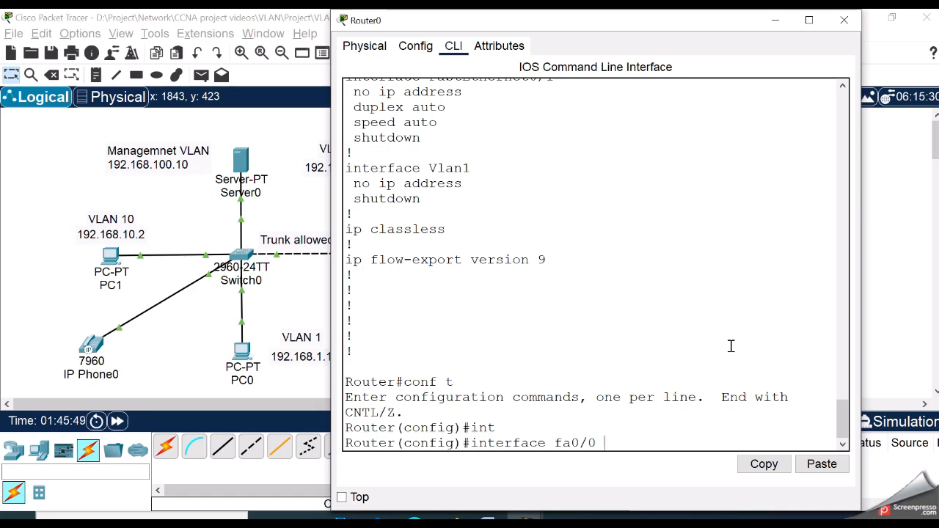
key("Return")
type("no shutdown")
key("Return")
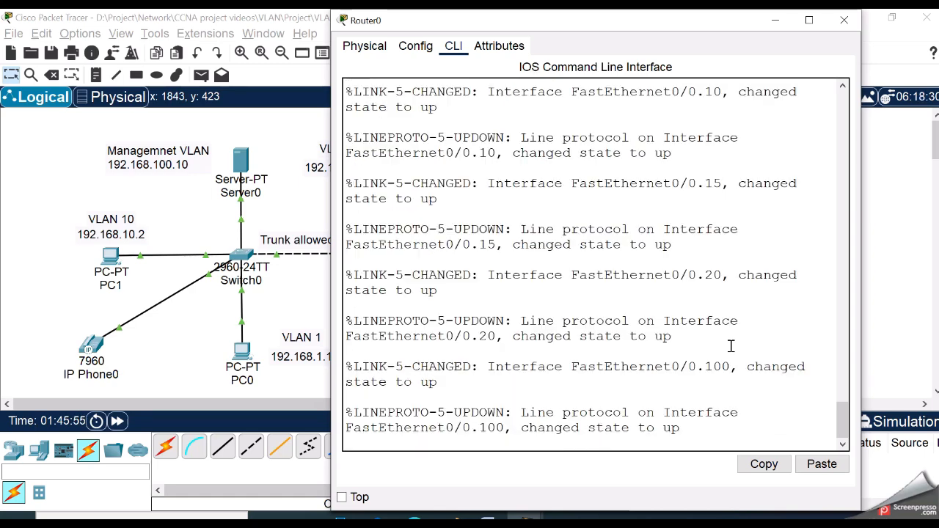
left_click_drag(541, 220, 748, 429)
left_click(771, 426)
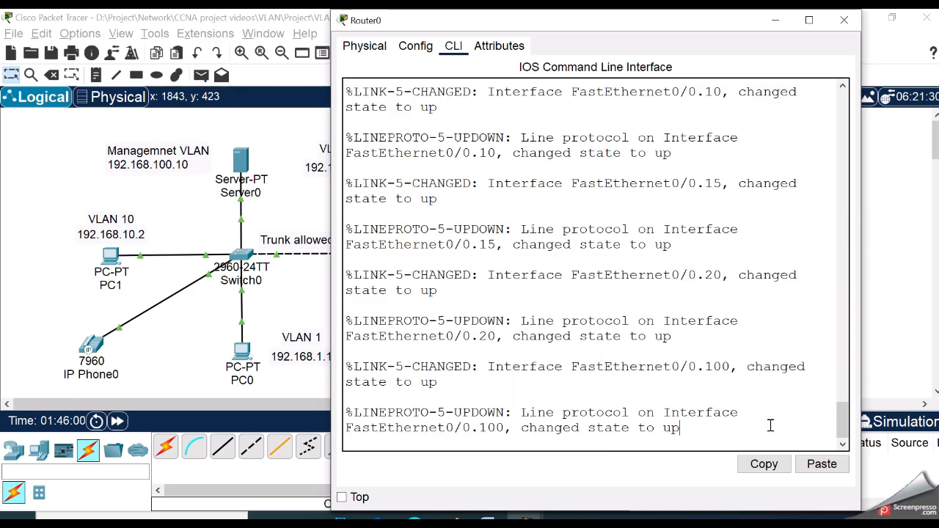
Step: Leave interface configuration on Router0 and write the running configuration to memory
key("Return")
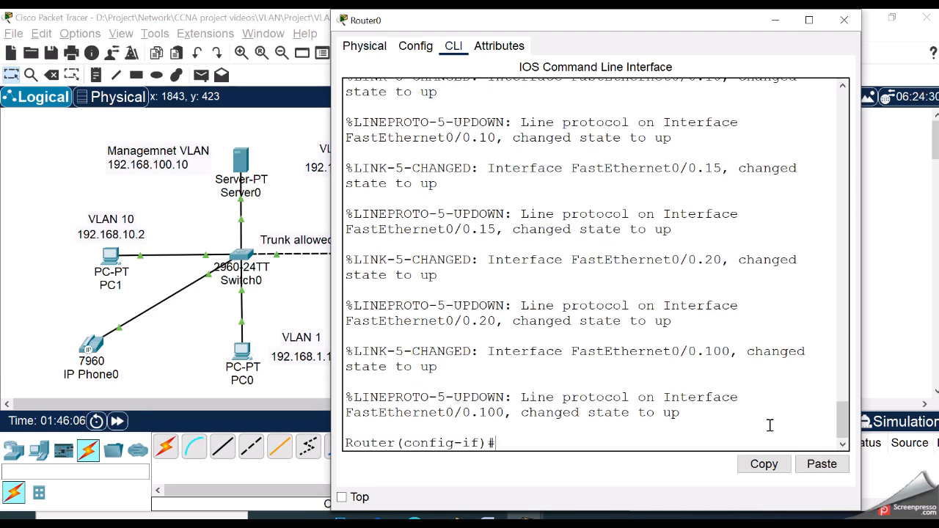
type("end")
key("Return")
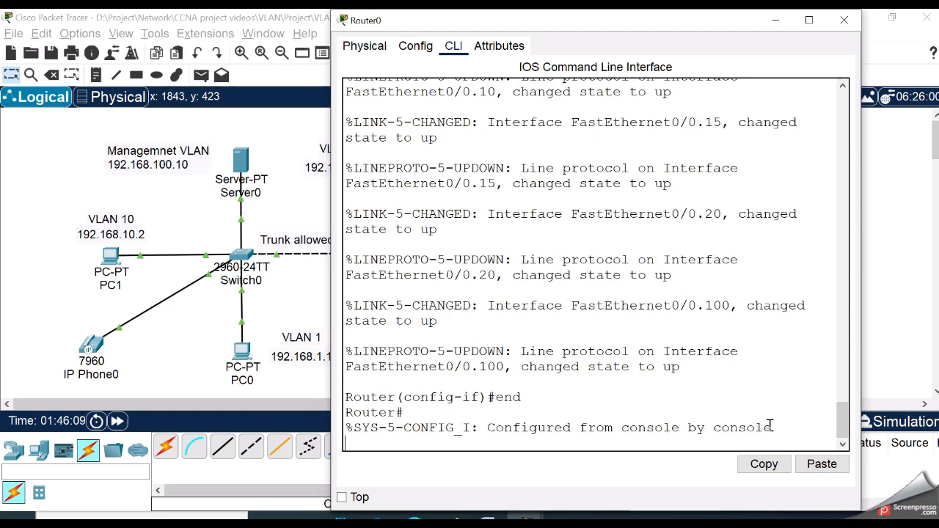
type("wr")
key("Return")
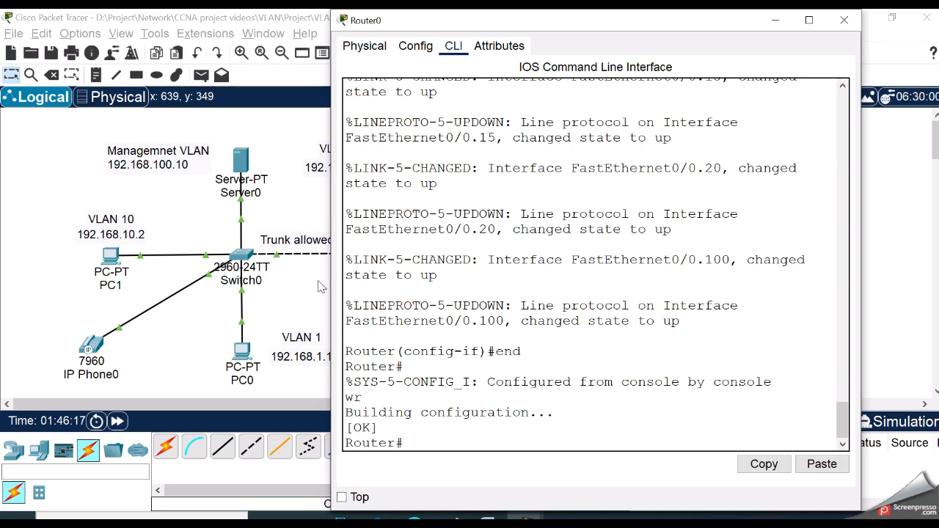
Step: Set the IPv4 default gateway of PC5 to 192.168.10.1 in its IP configuration
left_click(298, 288)
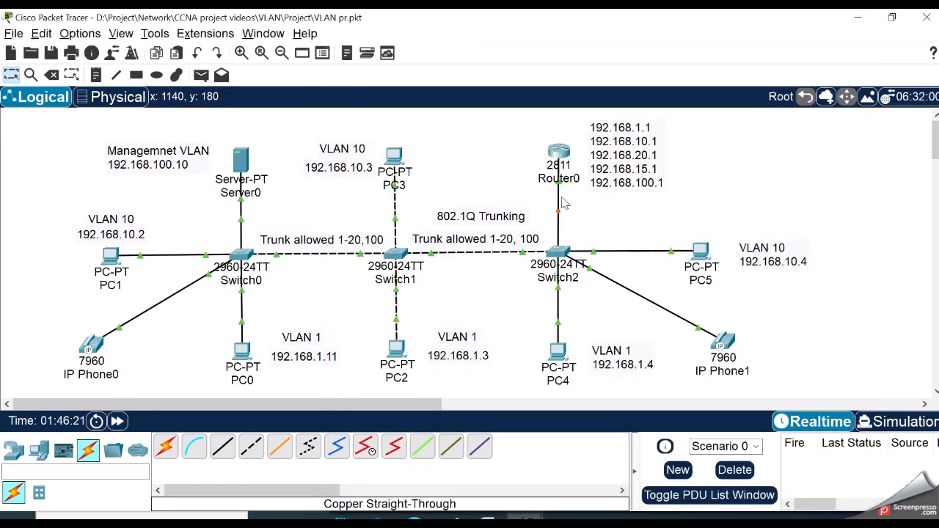
mouse_move(561, 214)
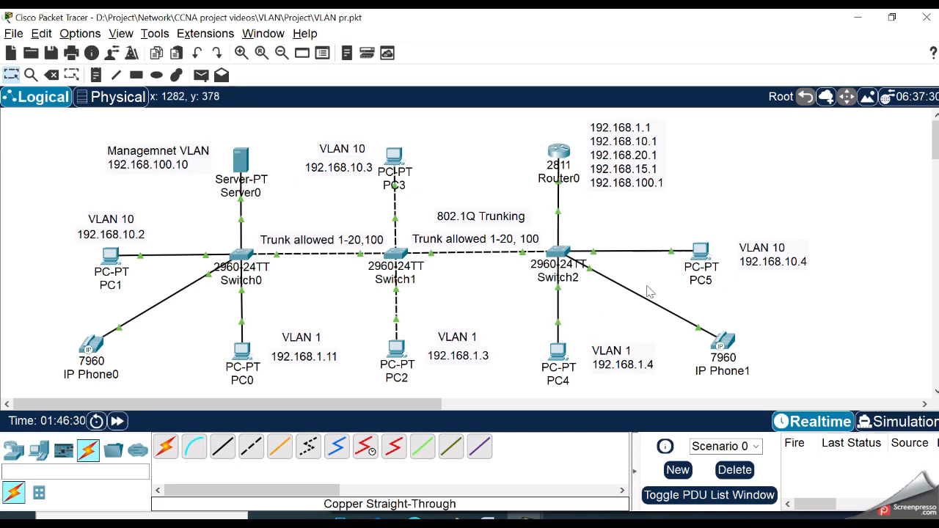
left_click(698, 255)
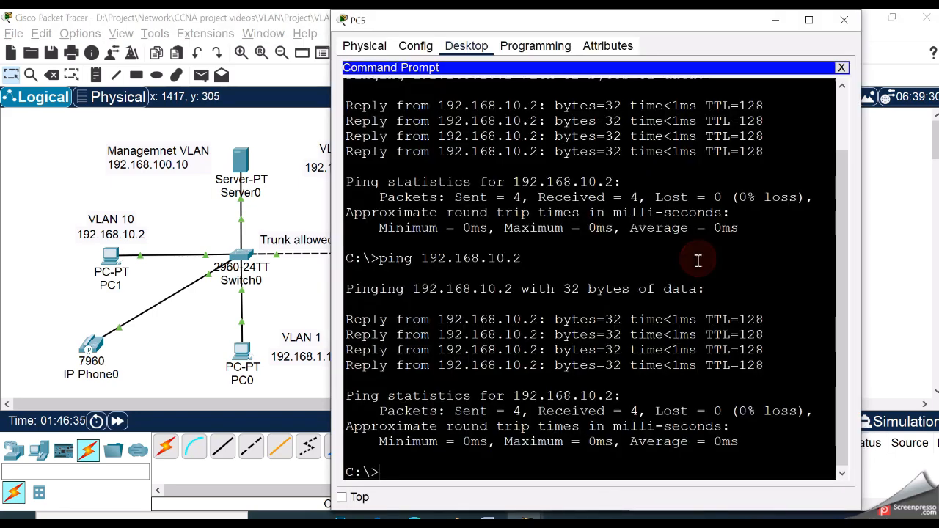
left_click(841, 67)
left_click(395, 101)
left_click(601, 182)
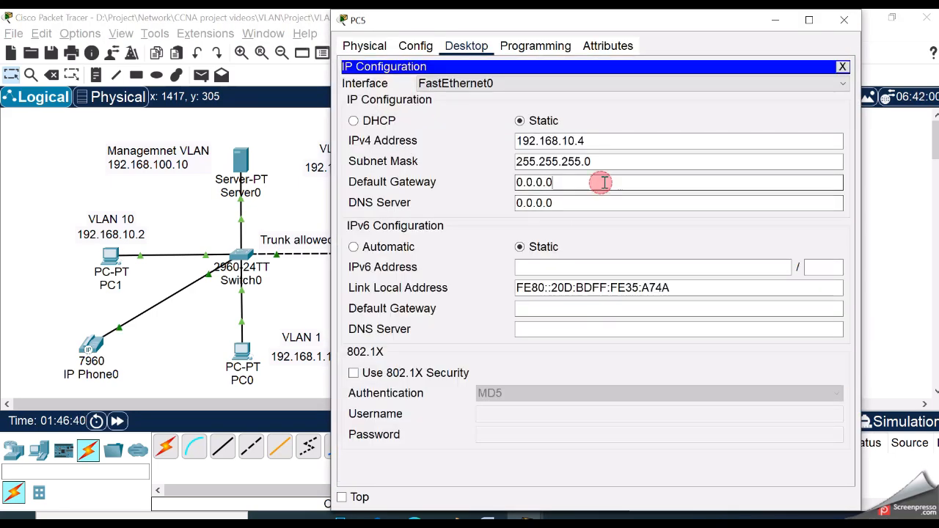
key("BackSpace")
type("192.168.10.1")
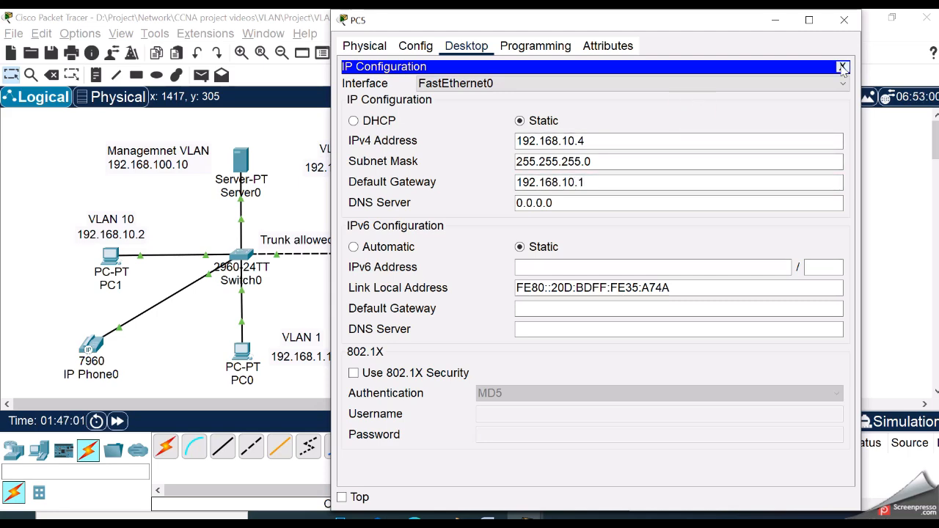
left_click(842, 66)
left_click(843, 19)
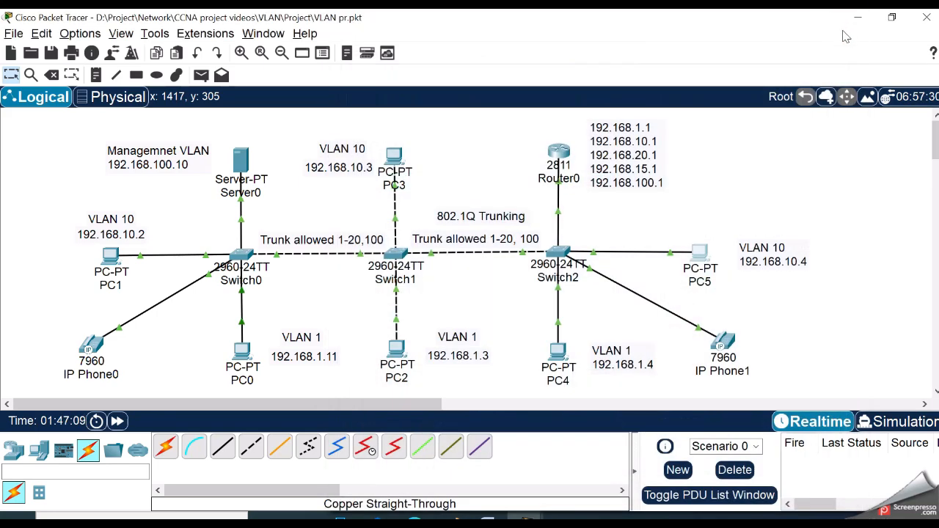
Step: Ping the gateway 192.168.10.1 from PC5's command prompt and return to the topology
left_click(697, 257)
left_click(687, 95)
left_click_drag(697, 11, 606, 30)
scroll(705, 272, "down", 2)
type("ping 192.168.10.")
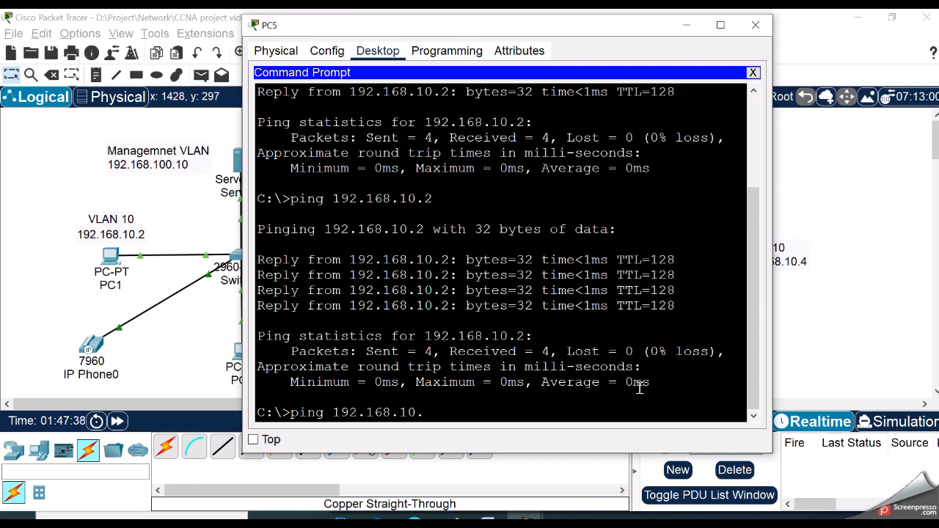
type("1")
key("Return")
left_click(841, 328)
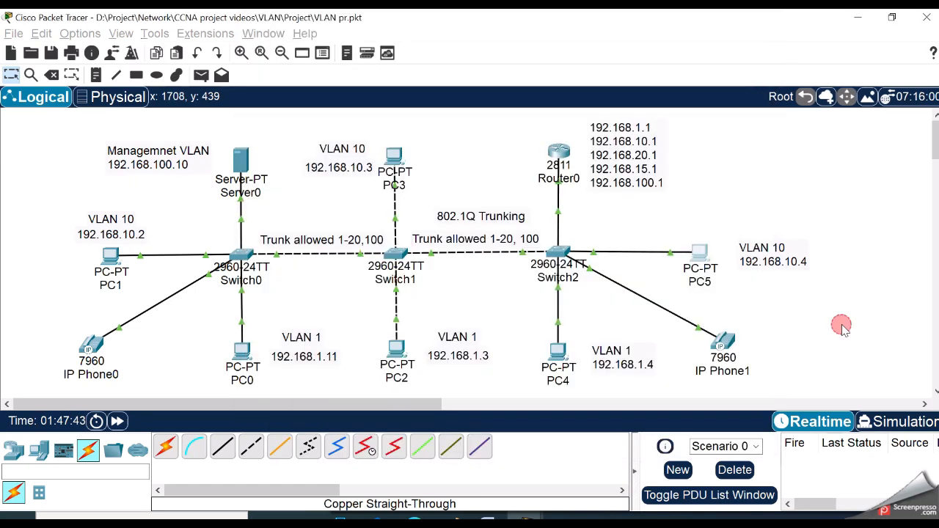
Step: Open IP Phone0 and examine the display on its graphical phone interface
mouse_move(669, 261)
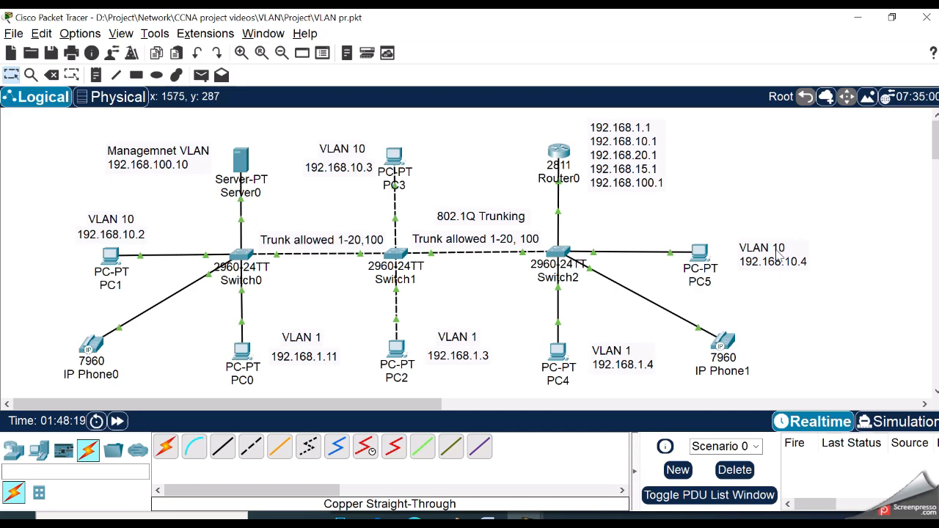
left_click(91, 345)
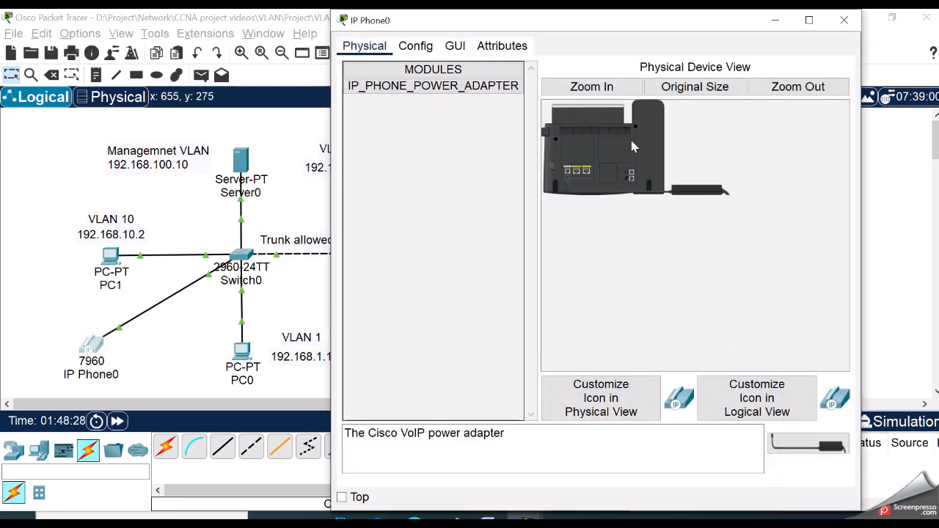
left_click(454, 45)
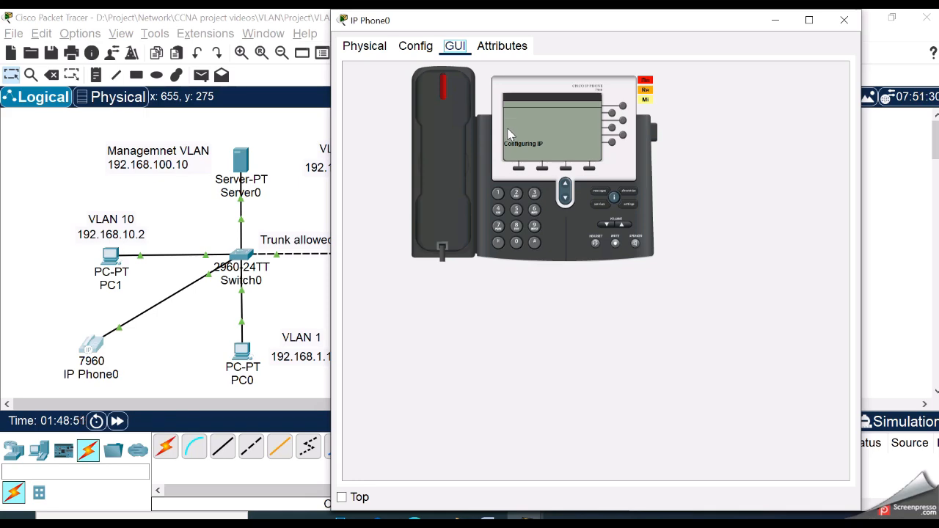
Step: Close IP Phone0, enter global configuration on Router0, and create a DHCP pool named VOIP
left_click(844, 20)
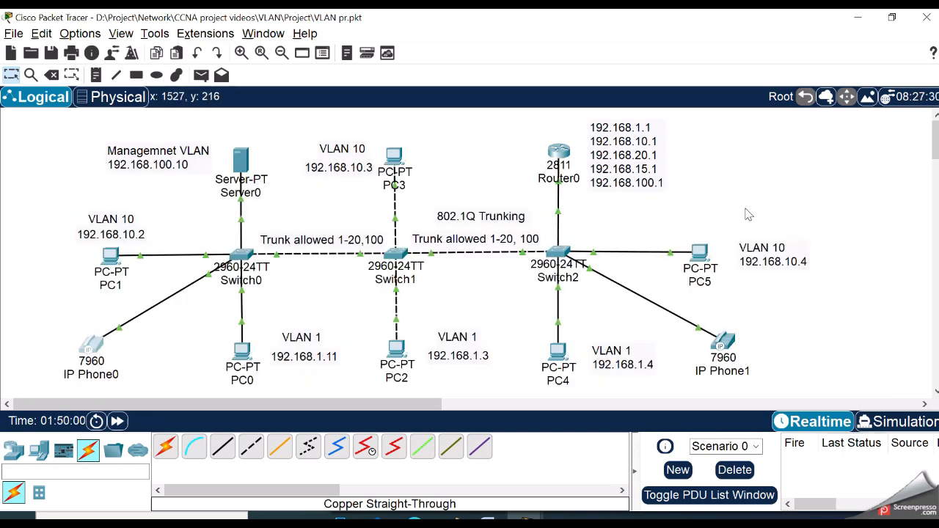
left_click(558, 154)
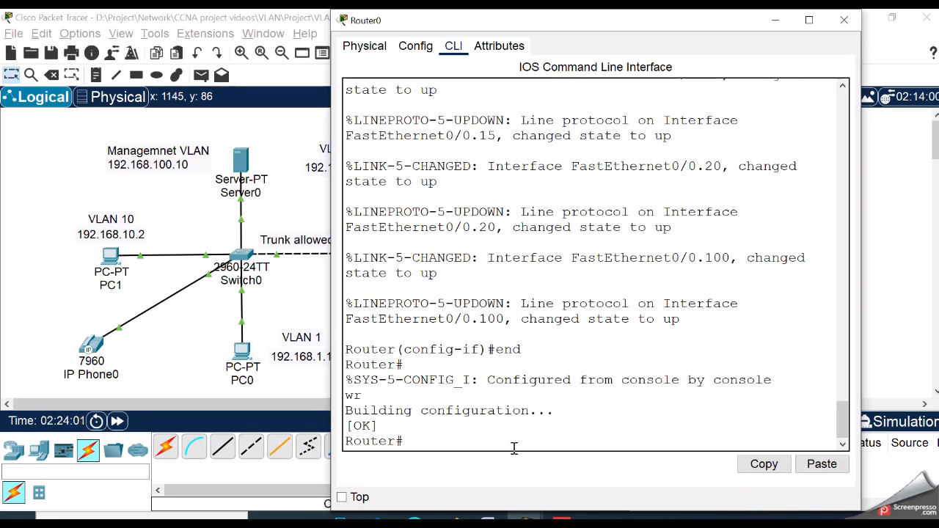
type("conf t")
key("Return")
type("ip dhcp po")
key("Tab")
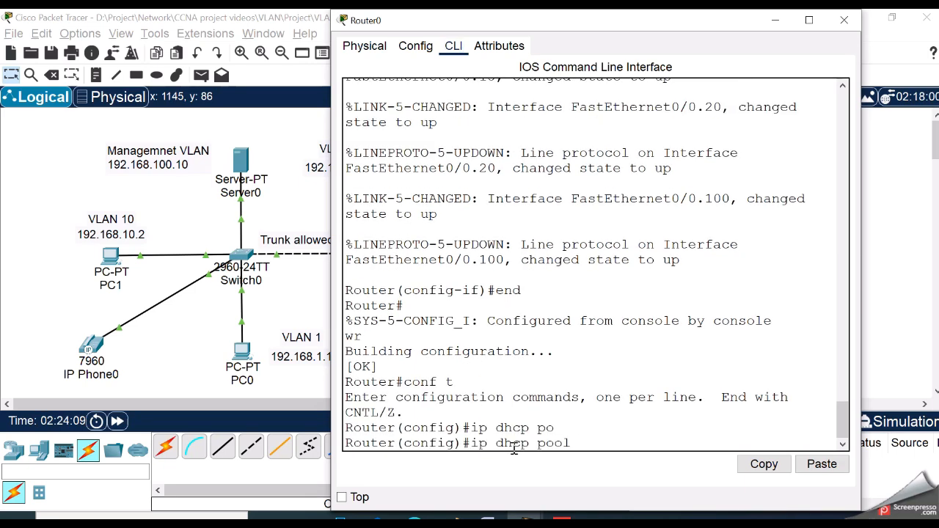
type("VO")
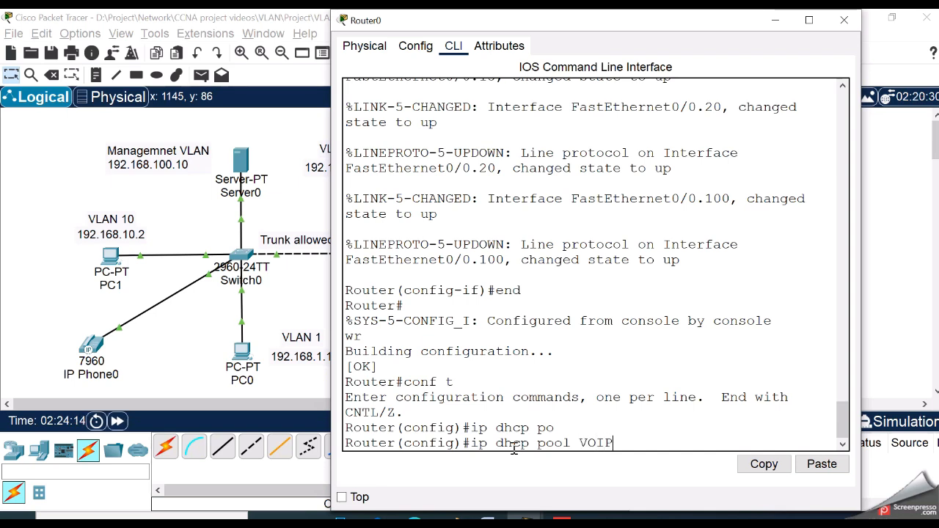
type("IP")
key("Return")
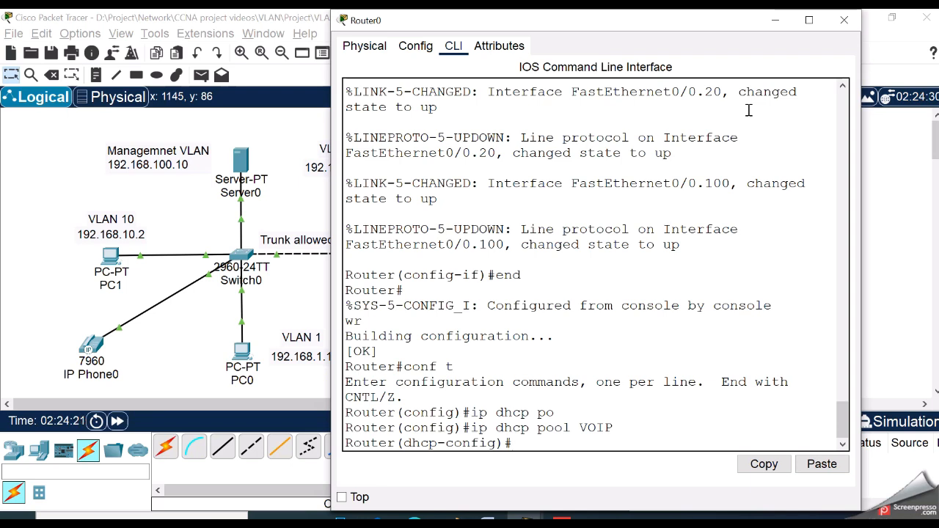
Step: Give the VOIP DHCP pool the network 192.168.20.0 255.255.255.0 and the default router 192.168.20.1
type("network 192.168")
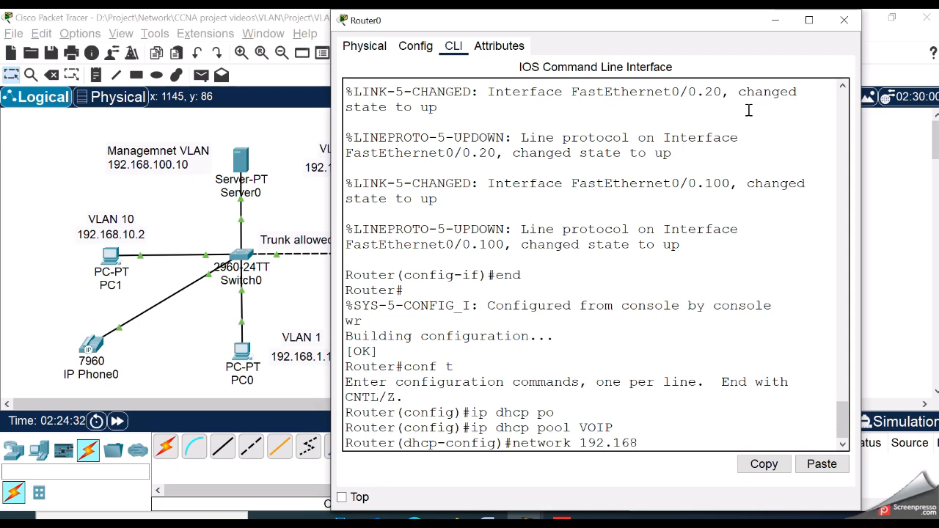
type(".20.0 255.255.255.0")
key("Return")
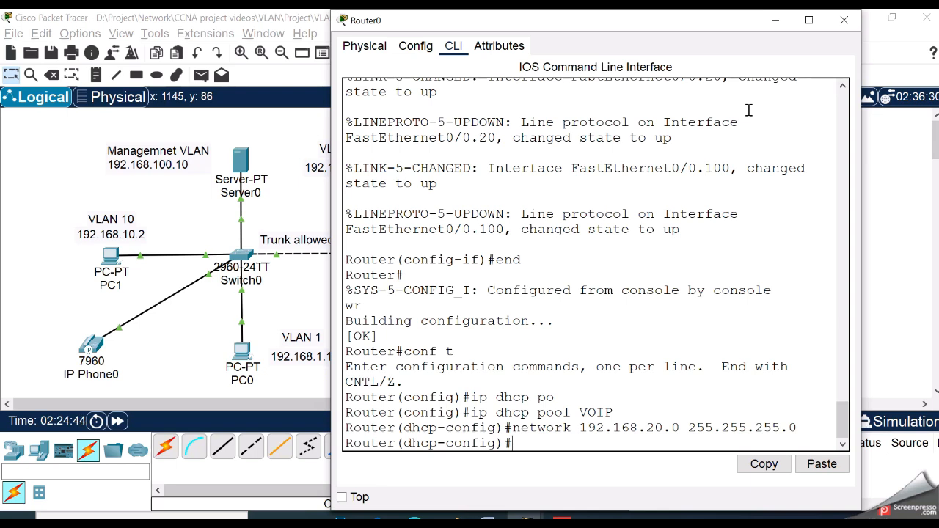
type("de")
key("Tab")
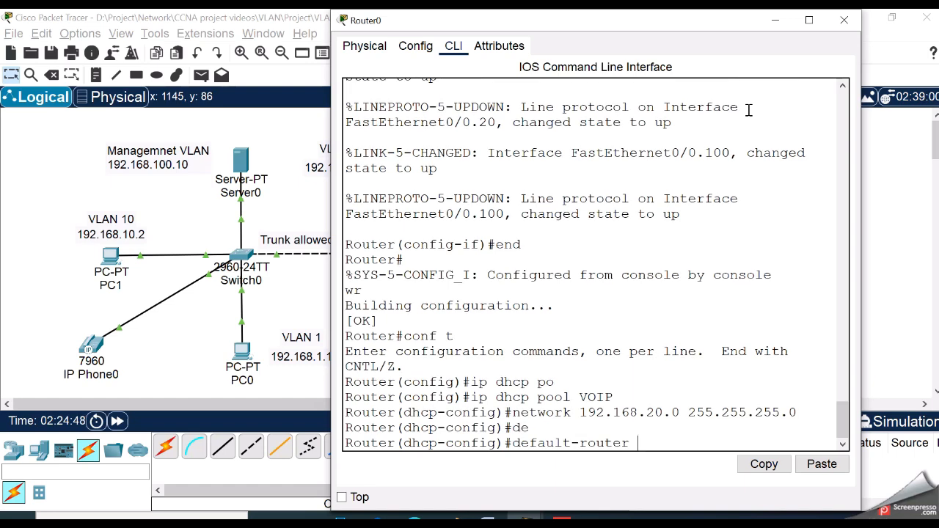
type("192.168.20.1")
key("Return")
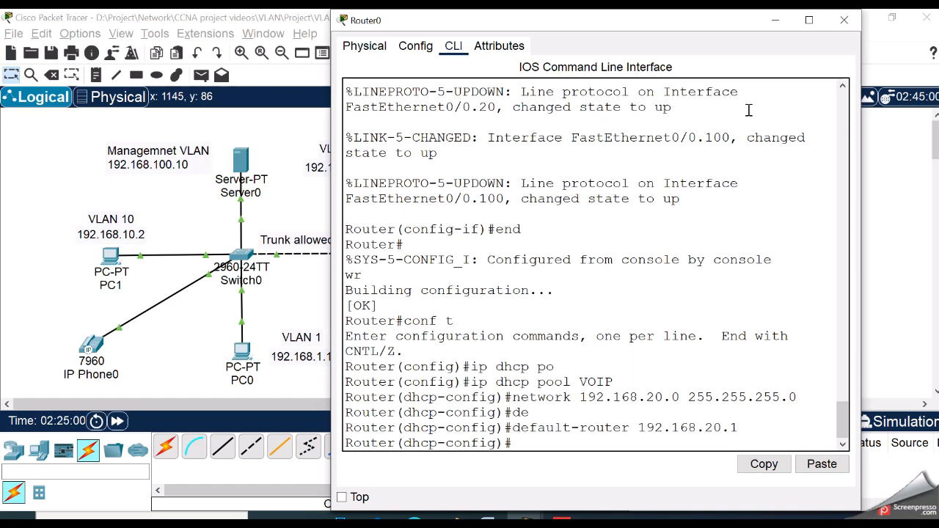
Step: Display the help for the DHCP pool commands and for the codes accepted by the option command
type("?")
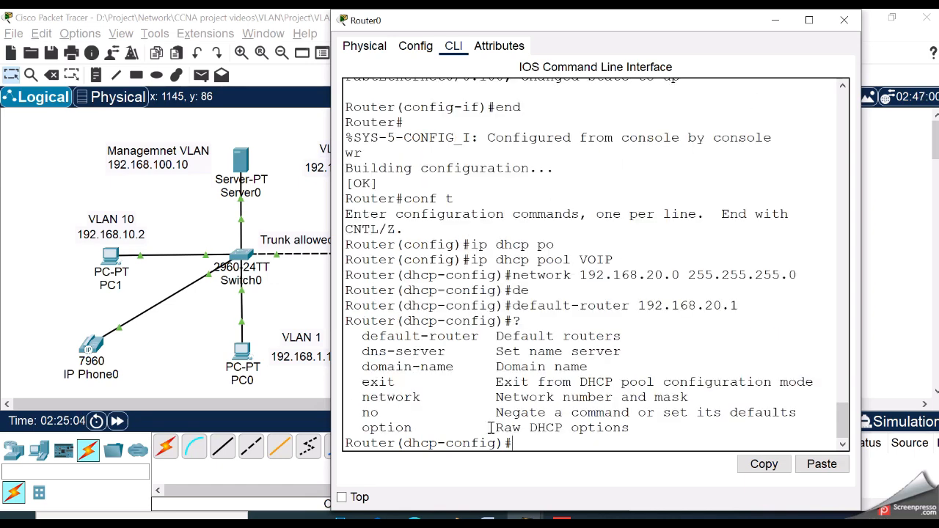
left_click_drag(490, 427, 634, 426)
left_click_drag(368, 427, 438, 417)
left_click(524, 446)
type("op")
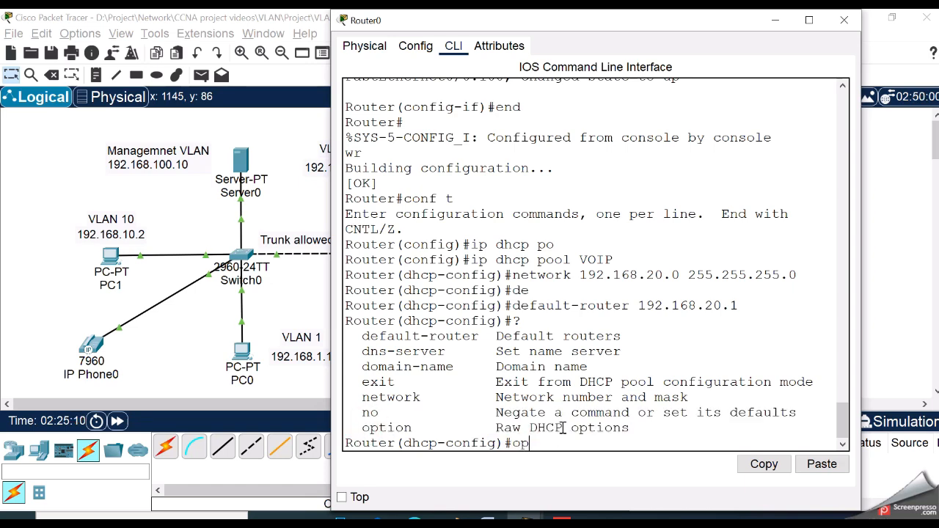
type("tion ?")
left_click_drag(375, 428, 454, 428)
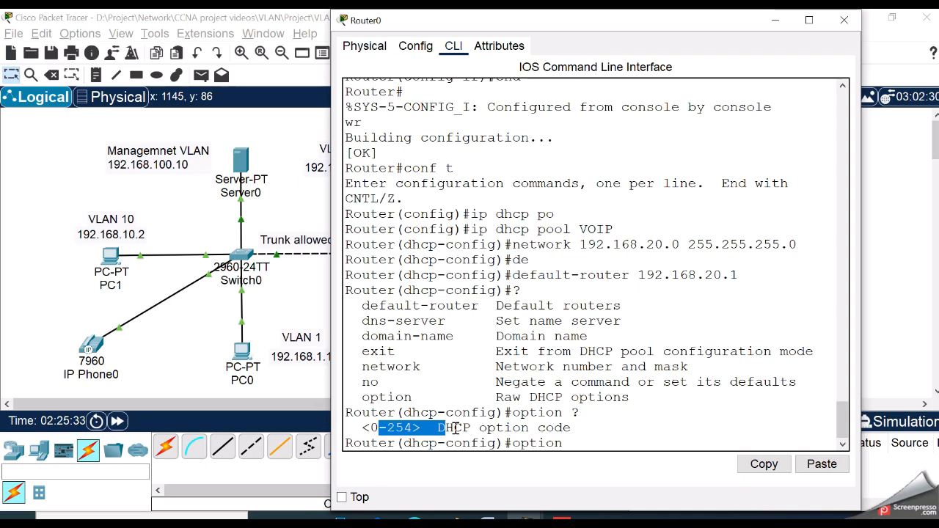
left_click(587, 443)
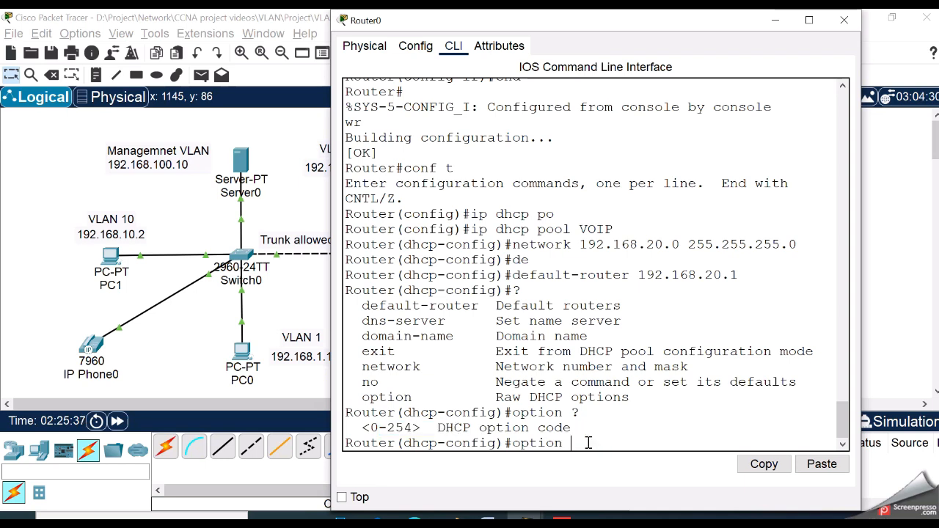
Step: Set DHCP option 150 to IP 192.168.20.1 in the VOIP pool and return to global configuration mode
type("100")
key("Return")
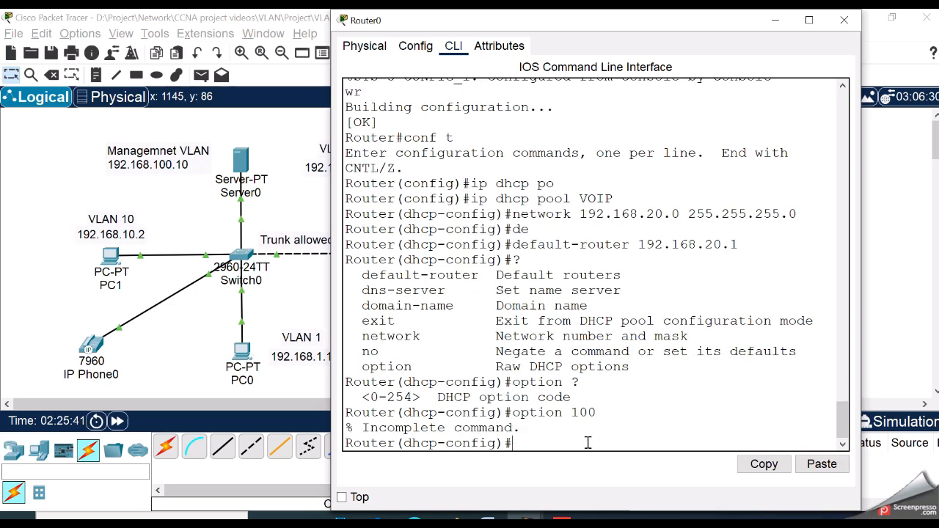
key("Up")
key("BackSpace")
key("BackSpace")
type("50 ip 192")
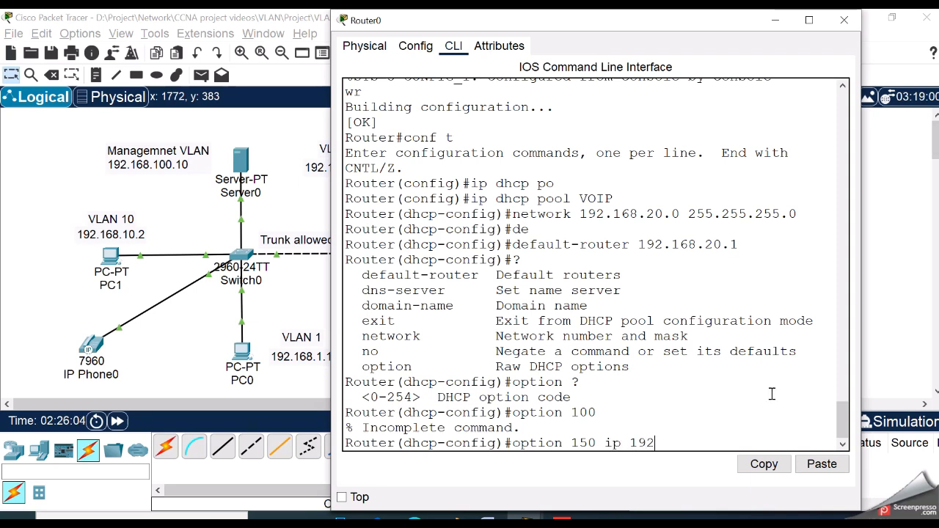
type(".168.20.1")
key("Return")
type("exit")
key("Return")
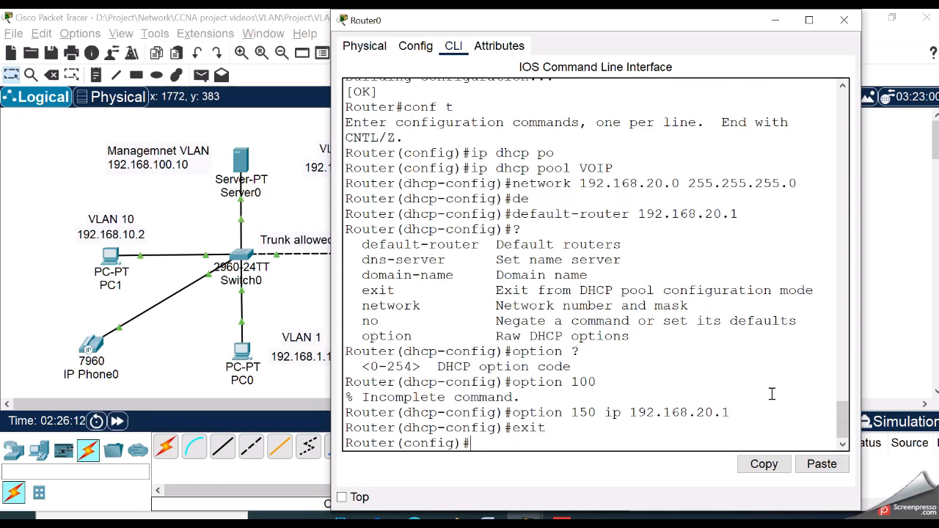
Step: Look through the global configuration commands for telephony and enter telephony-service configuration on Router0
type("?")
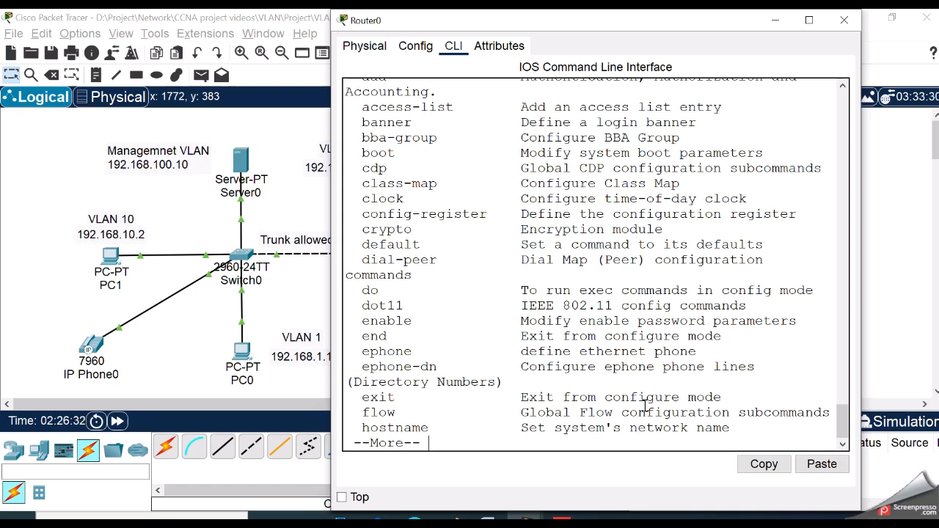
key("space")
left_click_drag(359, 336, 629, 336)
left_click(748, 351)
left_click(525, 449)
type("tel")
key("Tab")
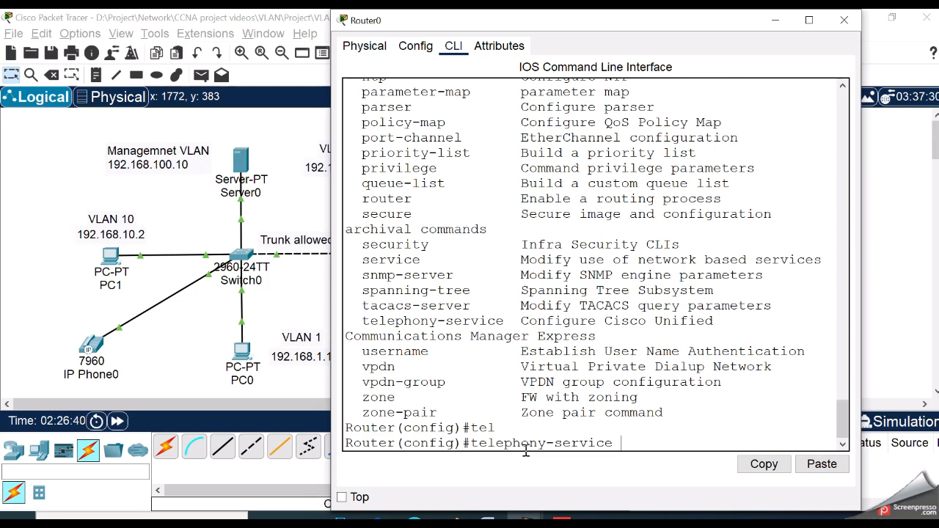
key("Return")
Step: Check the max-dn command's allowed range and set the maximum directory numbers to 10
type("max-dn")
key("BackSpace")
key("BackSpace")
type("?")
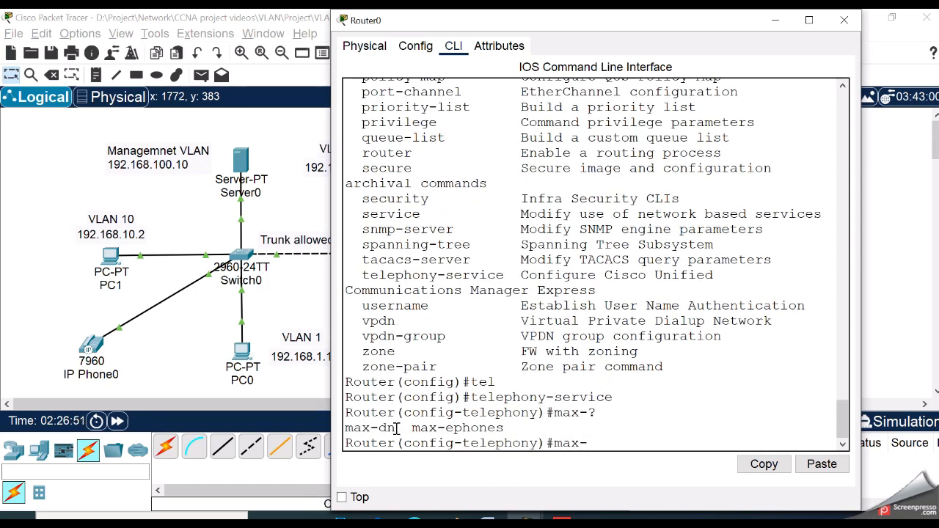
type("dn ")
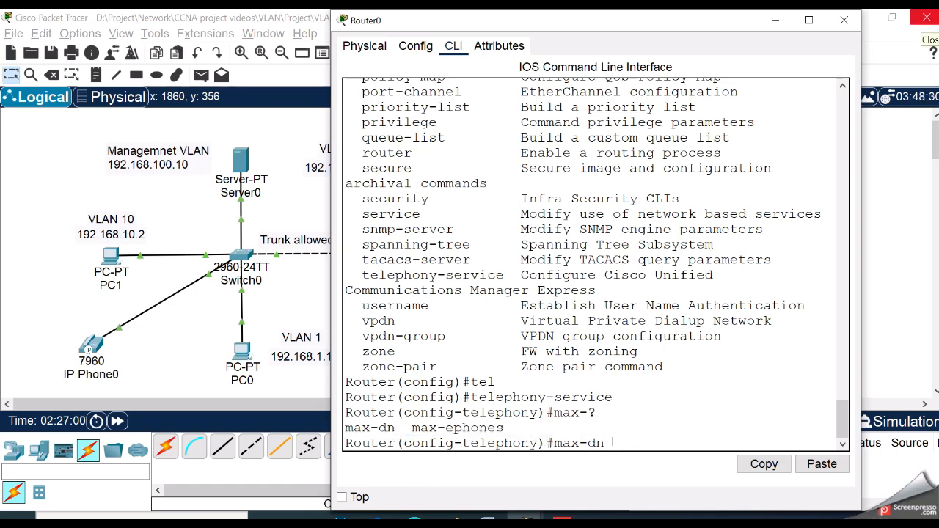
type("?")
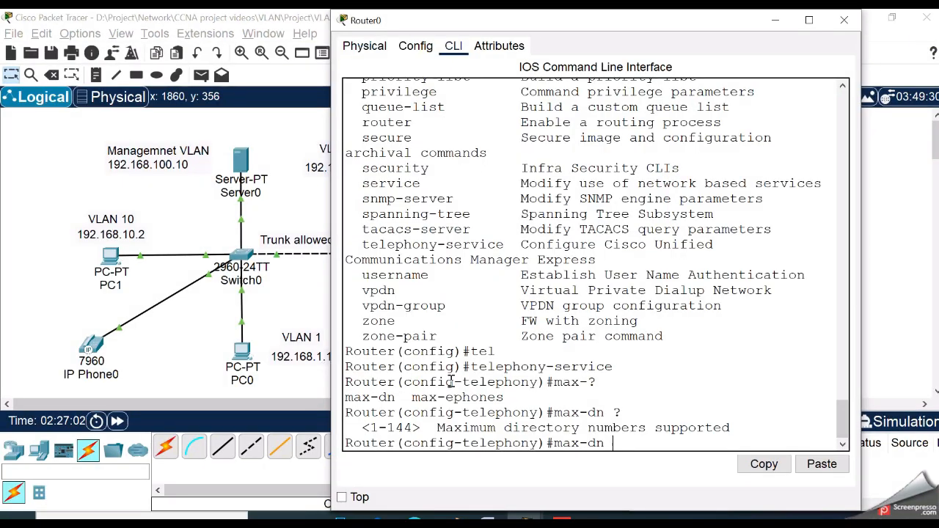
left_click_drag(436, 430, 763, 430)
left_click(638, 443)
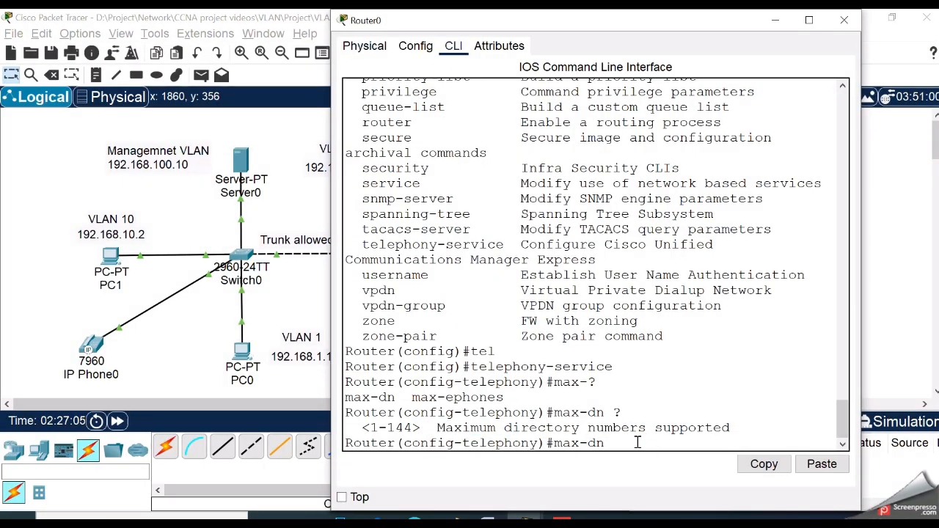
type("10")
key("Return")
Step: Set the maximum number of IP phones to 10 with max-ephones in the telephony service
type("m")
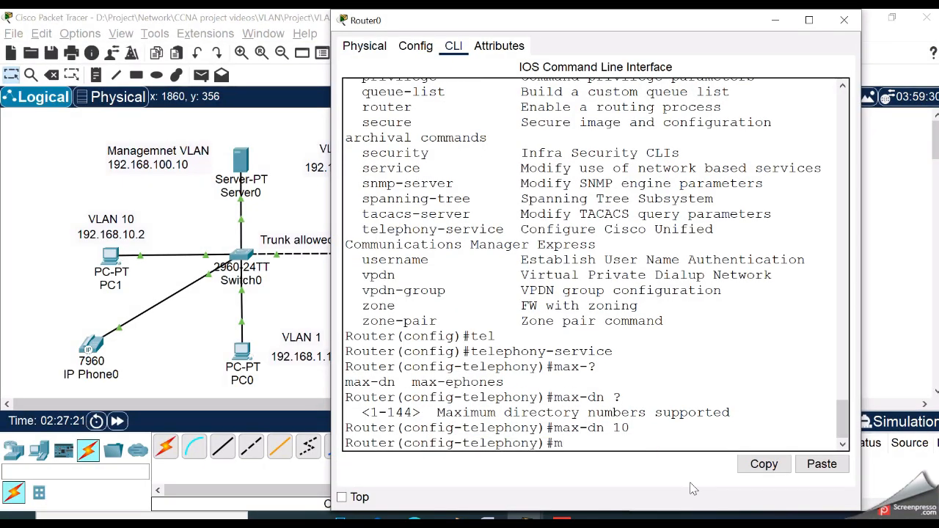
type("ax-?")
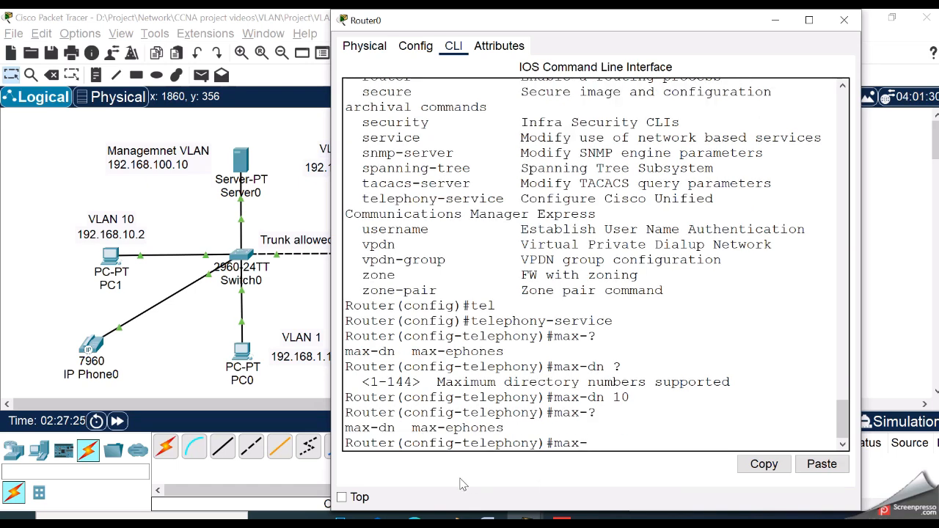
left_click_drag(451, 430, 578, 429)
left_click(599, 445)
type("ep")
key("Tab")
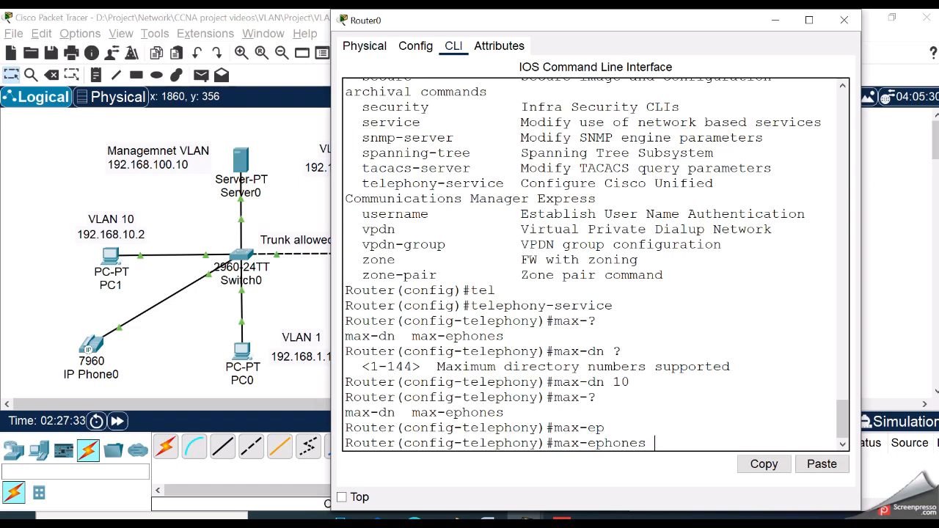
type("10")
key("Return")
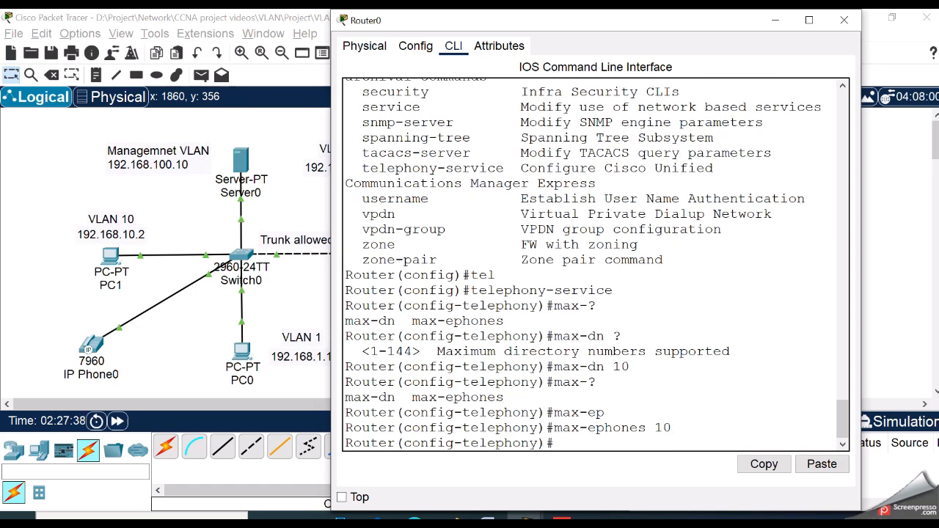
Step: Set the telephony service's IP source address to 192.168.20.1 with port 2000
type("ip sou")
key("Tab")
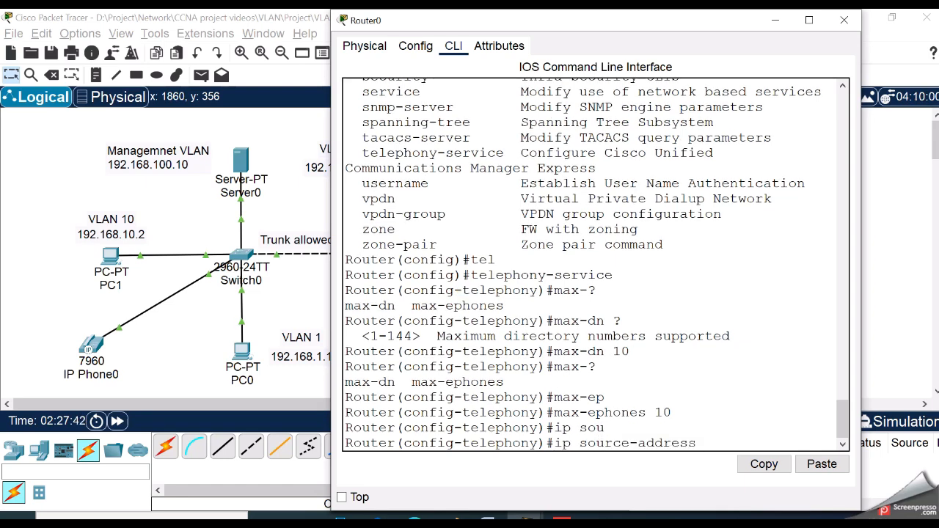
type("192.168.20.1")
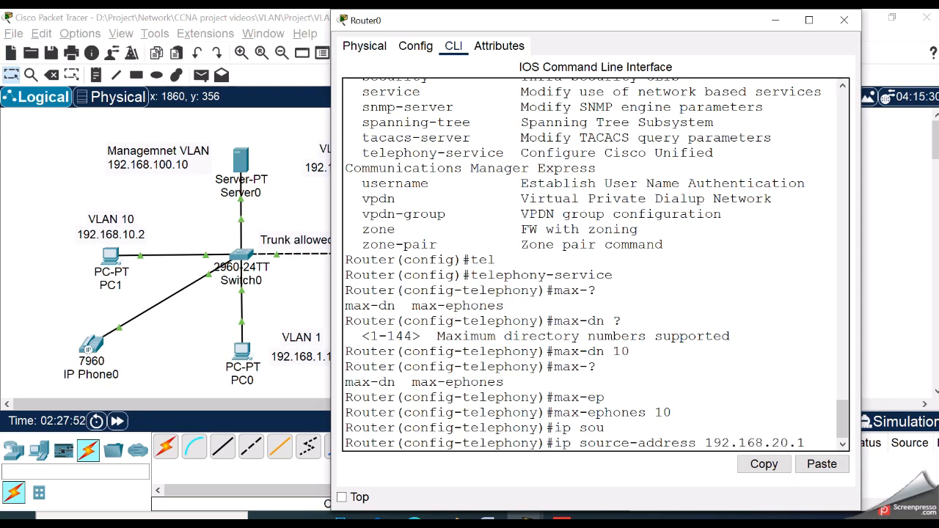
type(" port ?2000")
key("Return")
Step: Display the help for the telephony-service commands and for the auto command's arguments
type("?aut")
key("Tab")
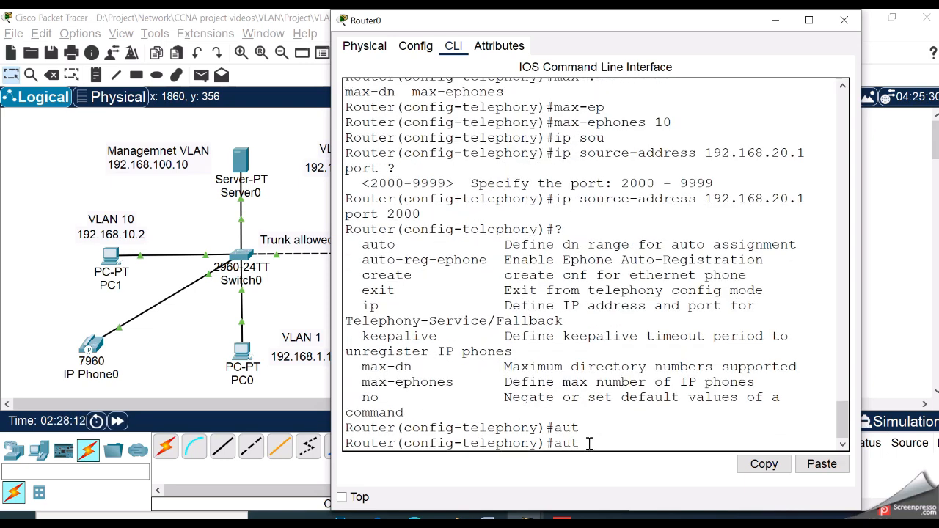
key("Tab")
type("o")
key("BackSpace")
key("BackSpace")
key("BackSpace")
key("BackSpace")
type("au")
key("Tab")
type("to")
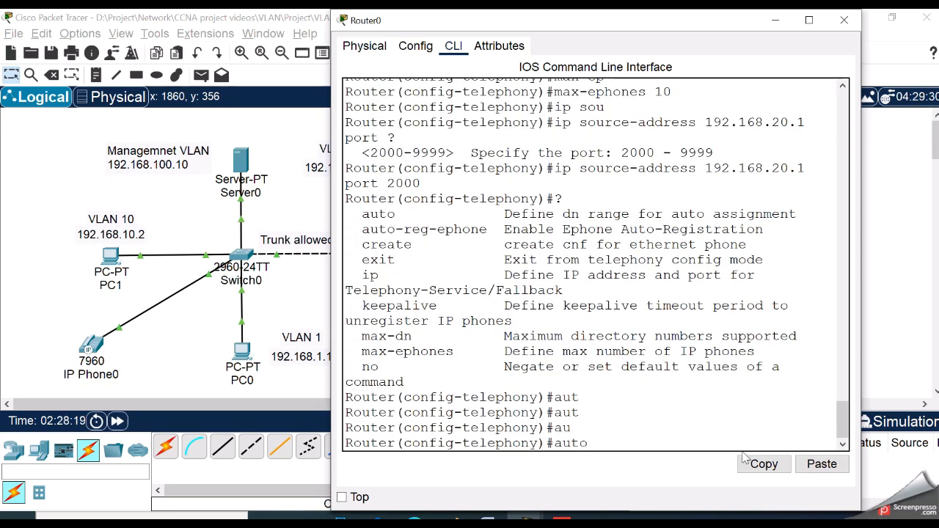
type(" ?")
left_click_drag(430, 428, 685, 465)
left_click(633, 445)
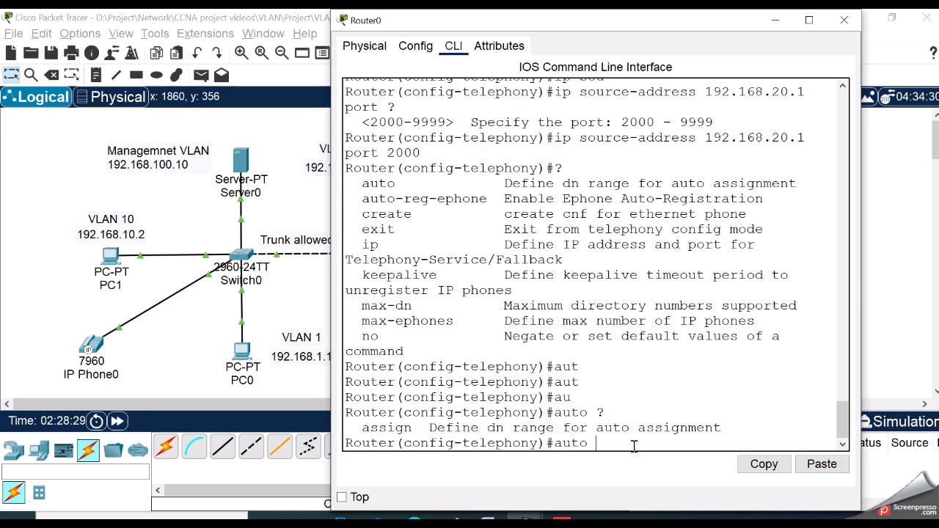
Step: Configure automatic assignment of directory number tags 1 to 9, checking the command's arguments along the way
type("ass")
key("Tab")
type("?")
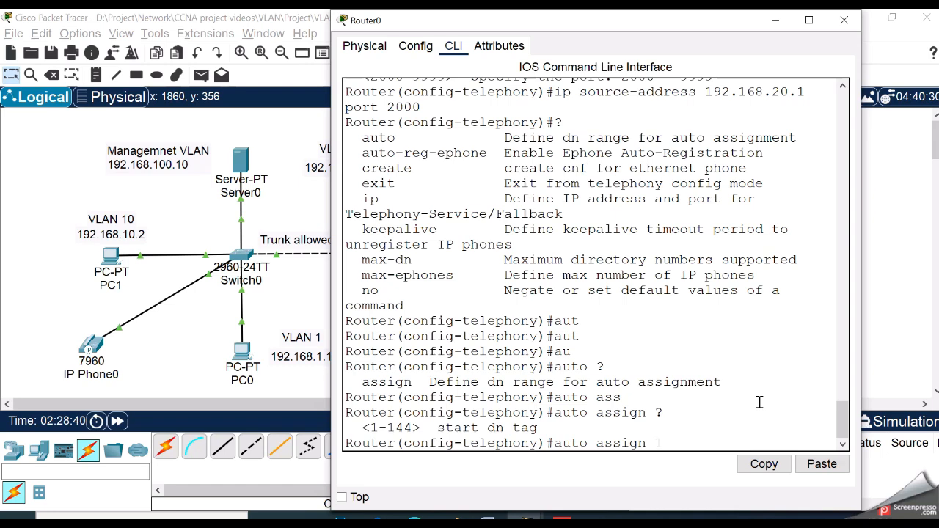
type("1")
type(" ?")
type("to ")
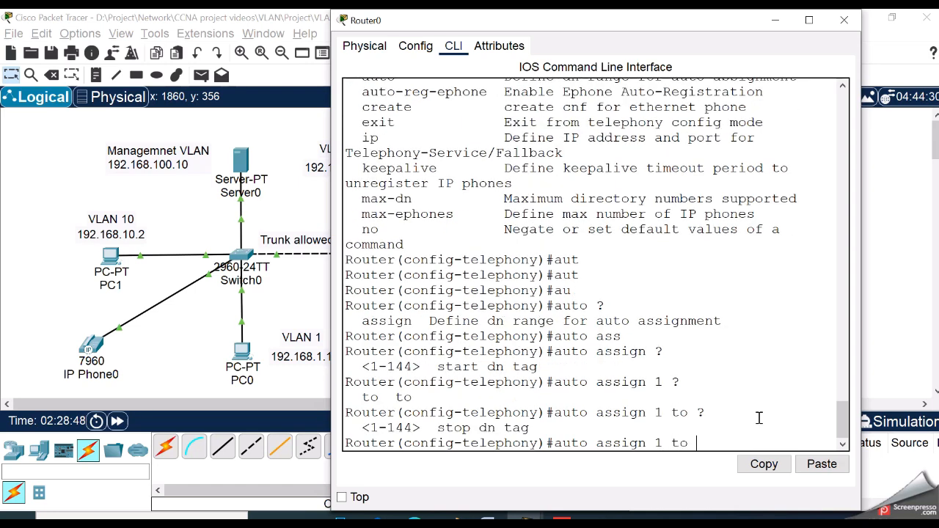
type("?9")
key("Return")
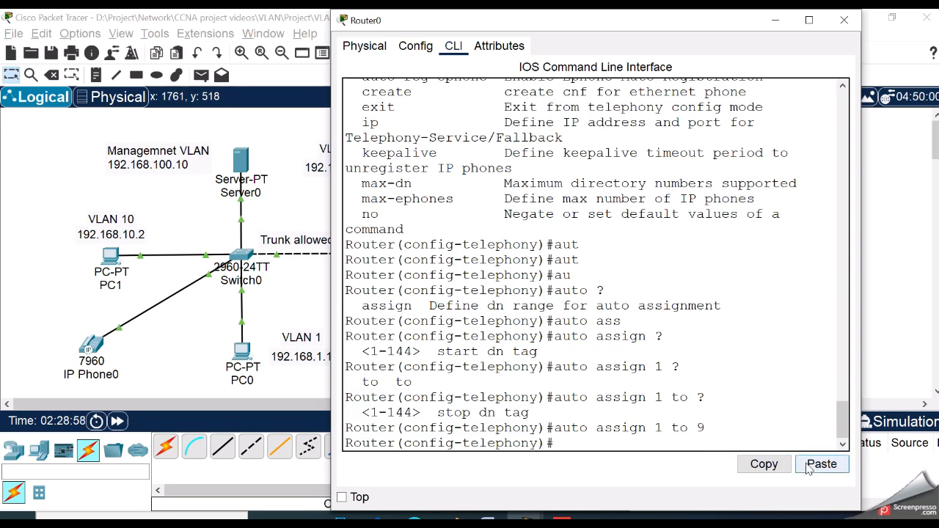
Step: Leave telephony configuration on Router0 and save the running configuration to memory
type("end")
key("Return")
type("wr")
key("Return")
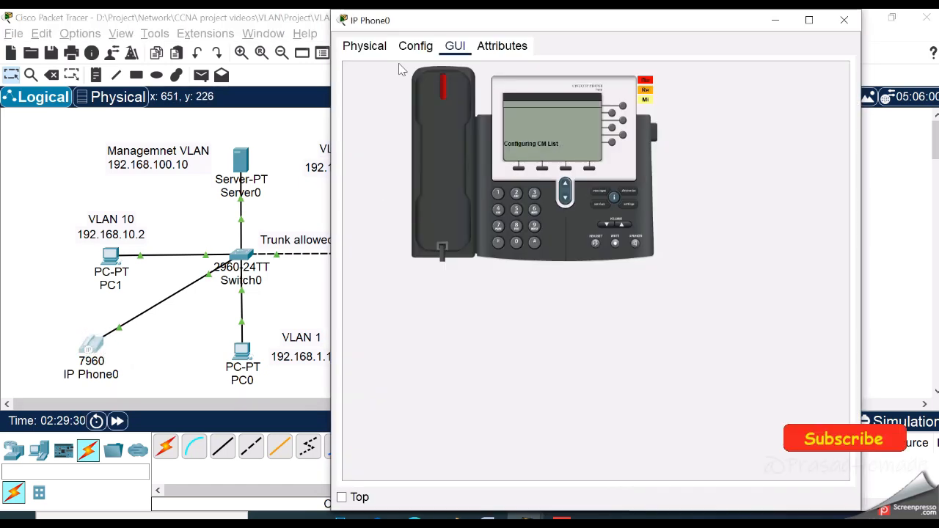
left_click(415, 46)
left_click(365, 46)
left_click(455, 46)
left_click(365, 46)
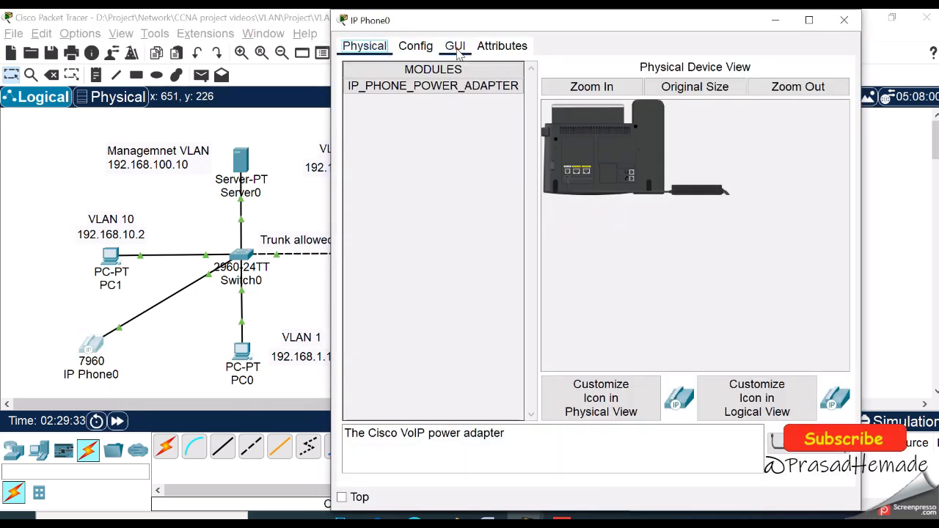
Step: Change the display name of IP Phone0 to IP-Phone-1
left_click(415, 45)
left_click(635, 103)
key("Left")
key("Left")
key("Left")
key("Left")
key("Left")
key("Left")
key("BackSpace")
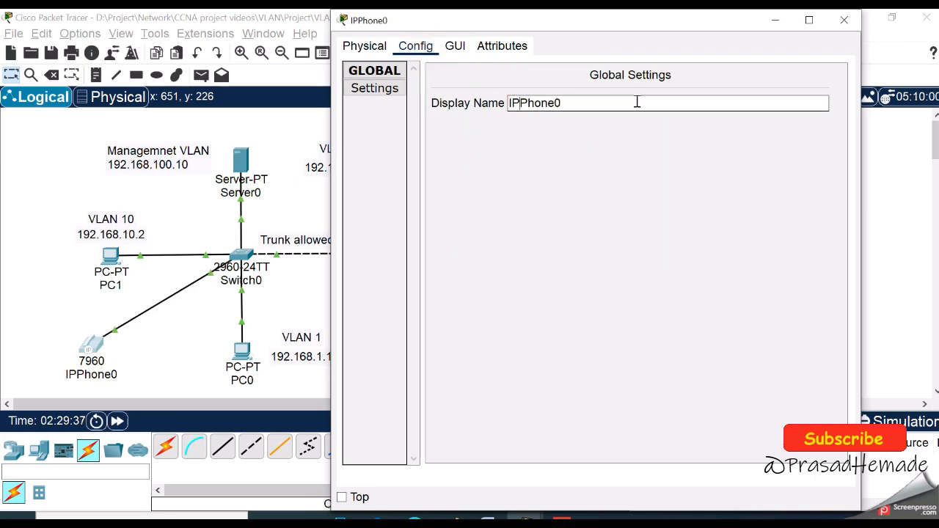
type("-")
key("End")
key("BackSpace")
type("1")
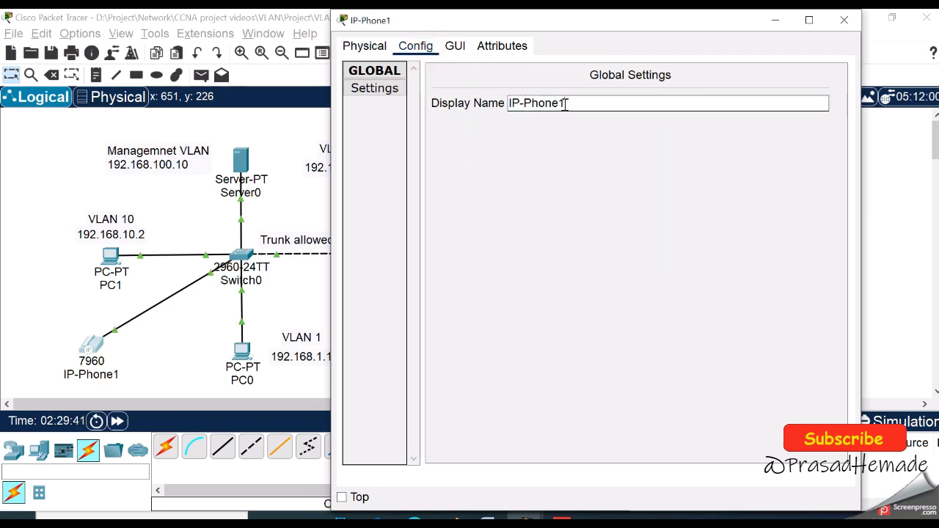
key("Left")
type("-")
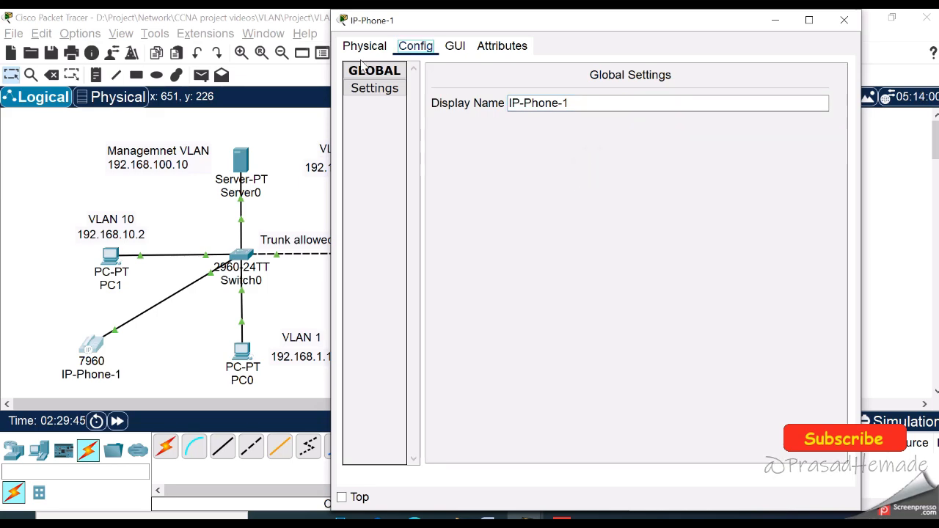
Step: Change the display name of IP Phone1 to IP-Phone-2 and close its device window
left_click(454, 46)
left_click(365, 45)
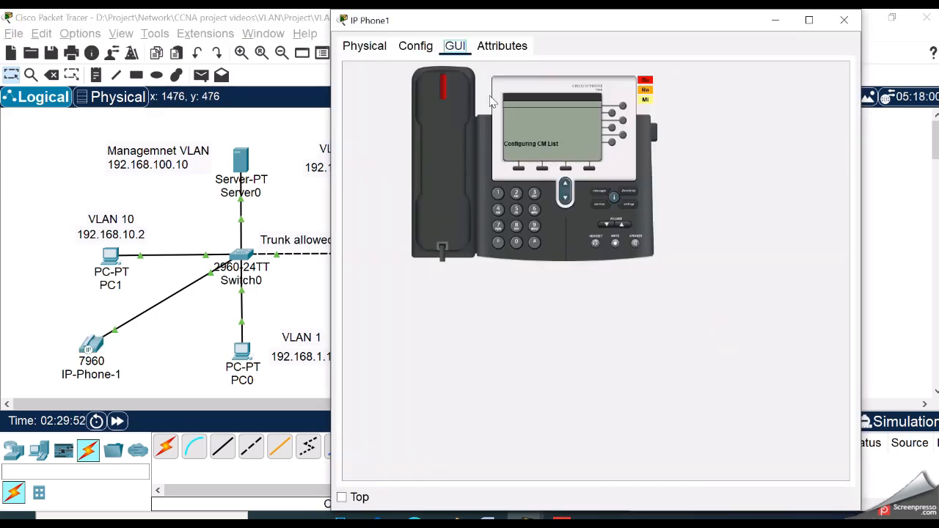
left_click(415, 46)
left_click(523, 102)
key("BackSpace")
type("-Phone-2")
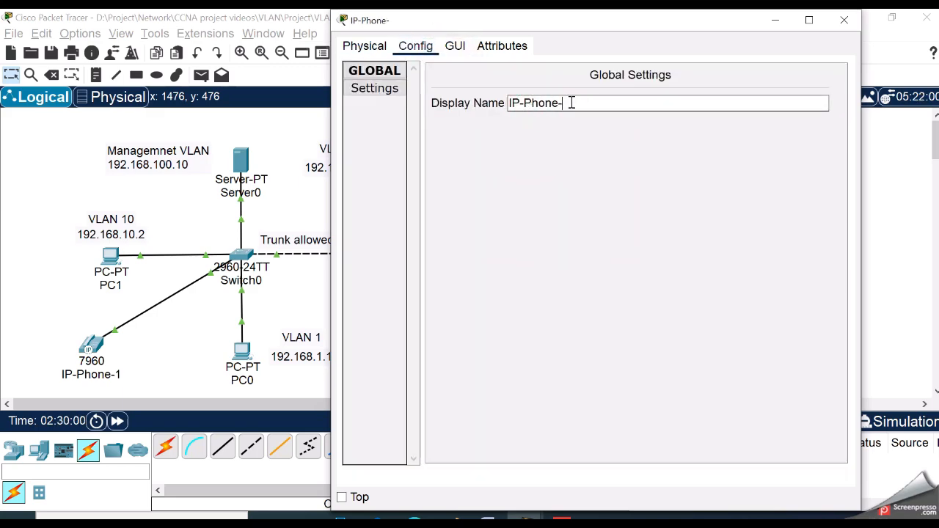
left_click(844, 20)
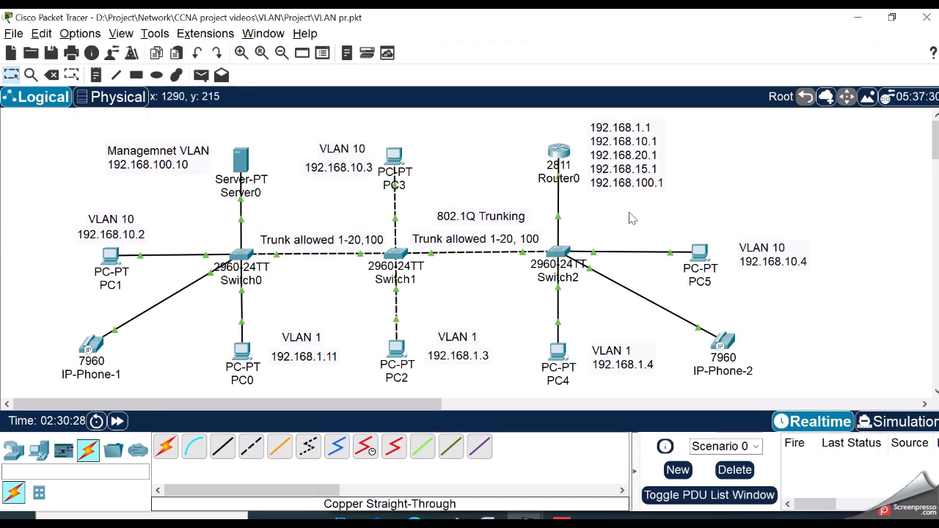
Step: Open Router0's command line and enter global configuration mode
left_click(565, 150)
left_click(430, 441)
type("conf t")
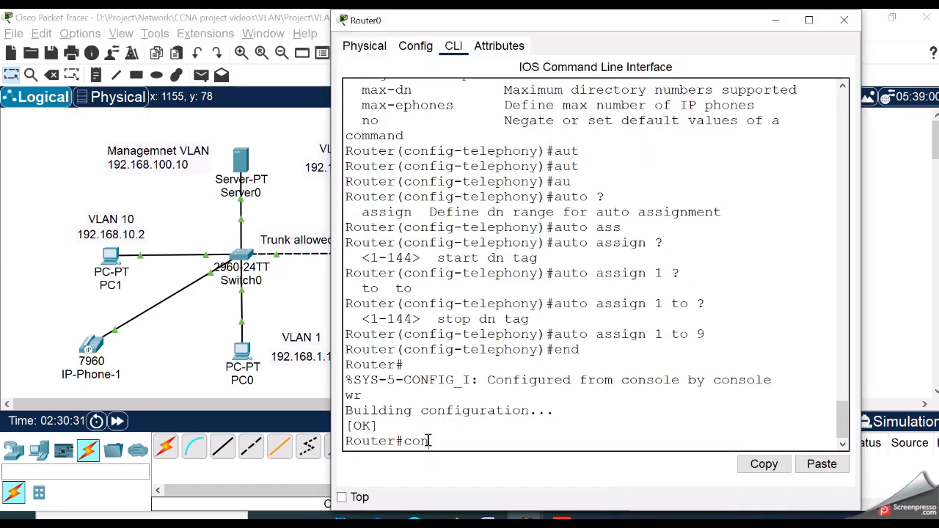
key("Return")
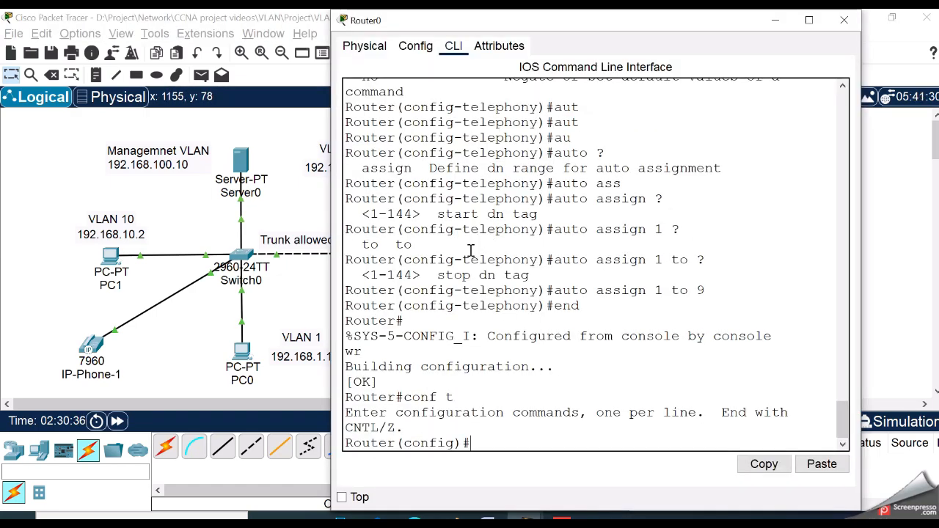
Step: Display the help for the global configuration commands and examine the ephone and ephone-dn entries
type("?")
key("space")
scroll(449, 317, "up", 5)
scroll(453, 319, "down", 3)
scroll(453, 320, "up", 10)
left_click_drag(368, 266, 719, 279)
left_click(720, 279)
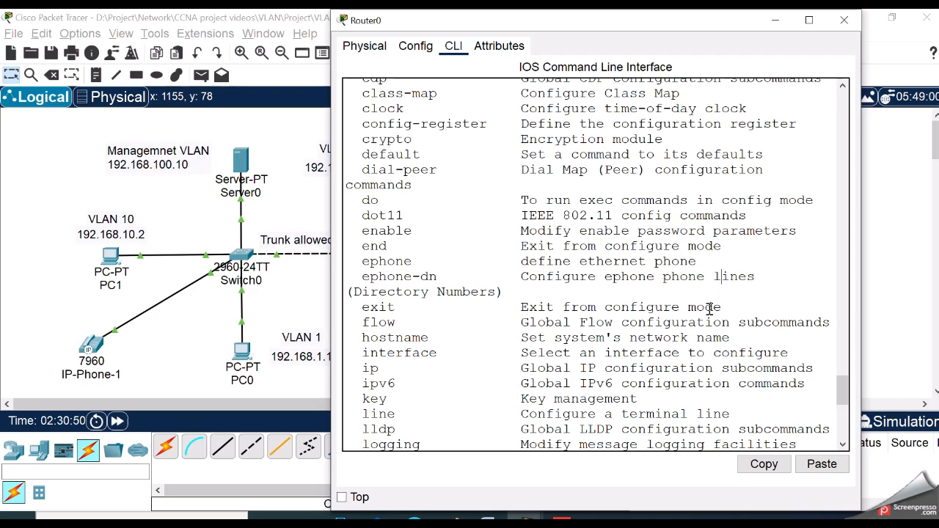
scroll(710, 308, "down", 10)
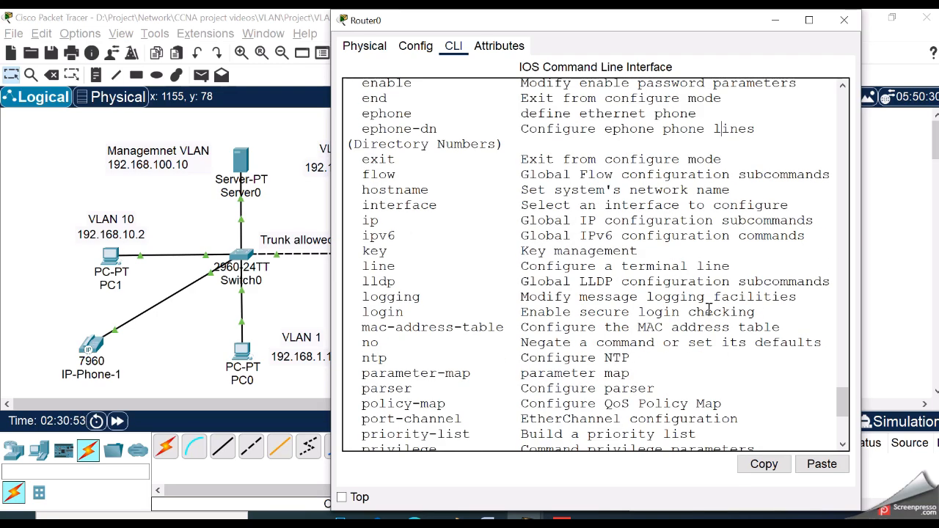
Step: Create ephone-dn 1 on Router0, checking the allowed tag range in the command's help
type("ep")
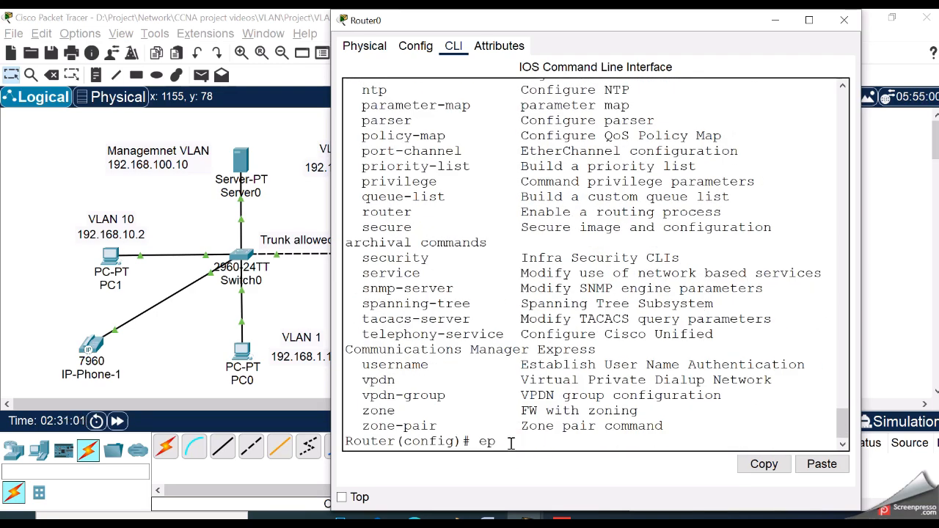
type("ho")
key("Tab")
type("ne-")
key("Tab")
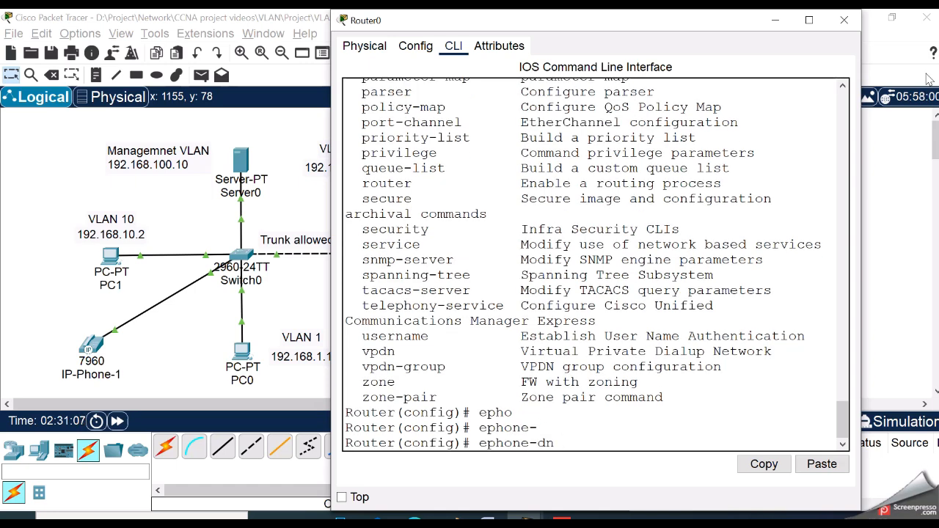
type("?")
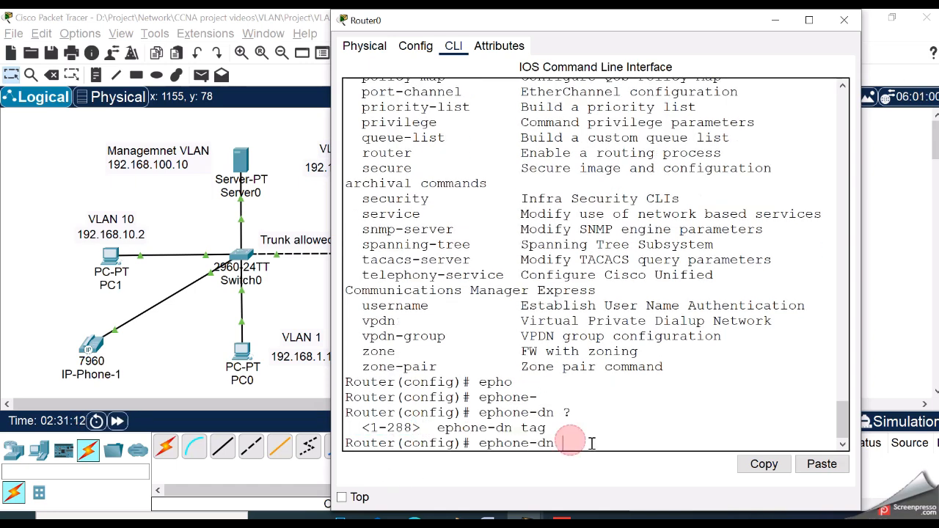
type("1")
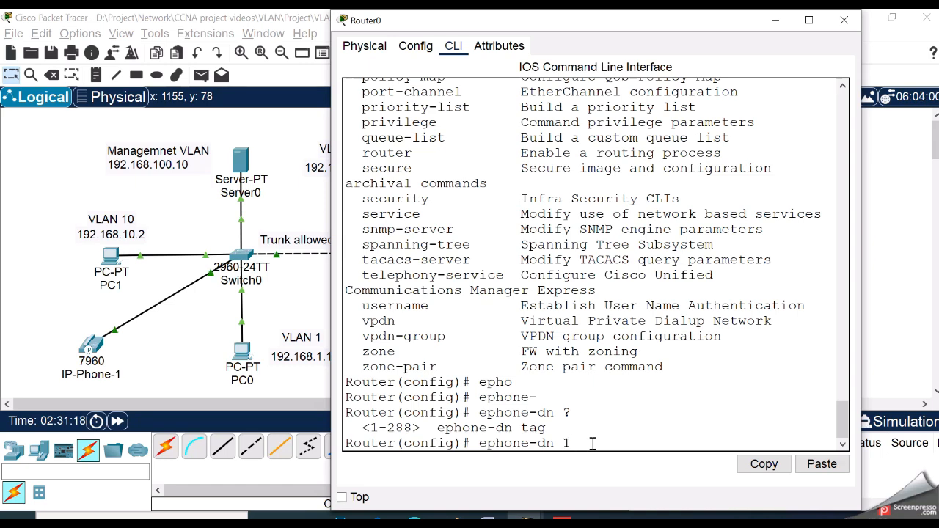
key("Return")
Step: Assign the number 12001 to ephone-dn 1, checking the number command's argument help first
type("num")
key("Tab")
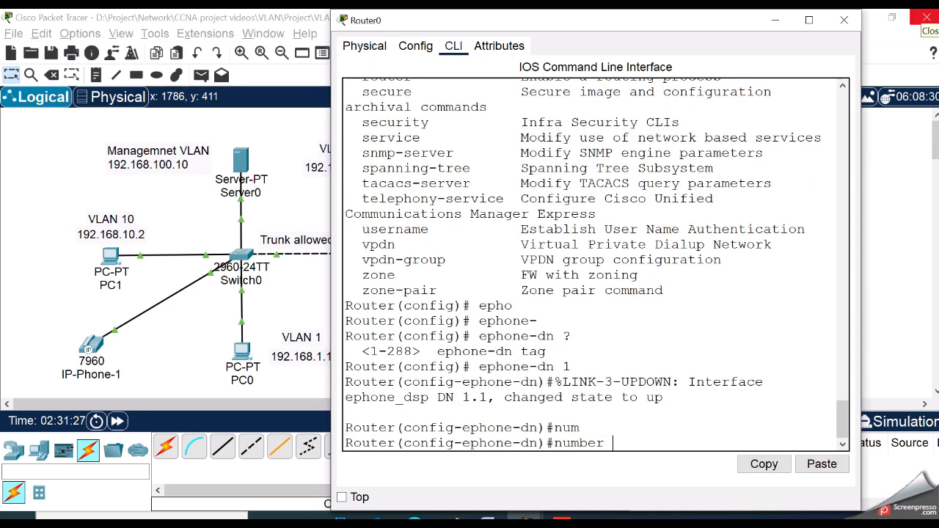
type("?")
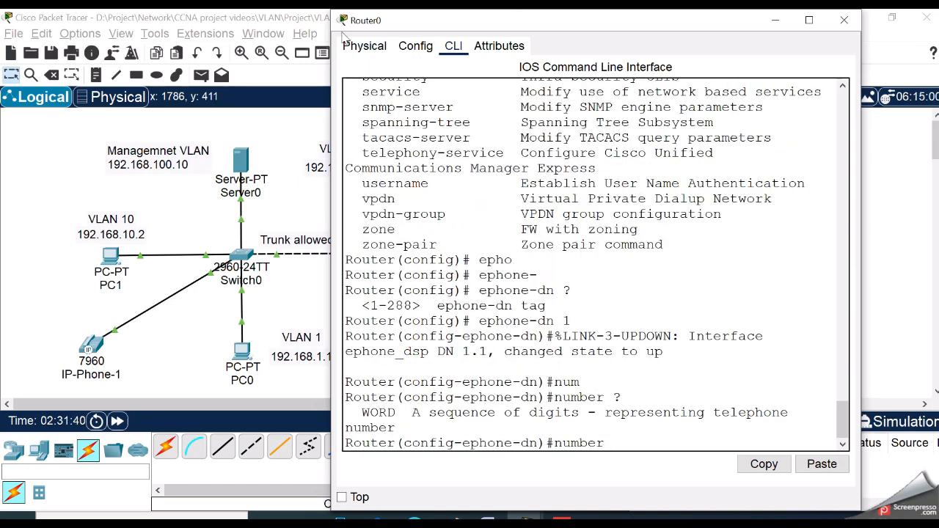
left_click_drag(615, 398, 580, 413)
left_click(648, 440)
type("12001")
key("Return")
Step: Create ephone-dn 2 and assign it the number 12002
type("ephone-dn 2")
key("Return")
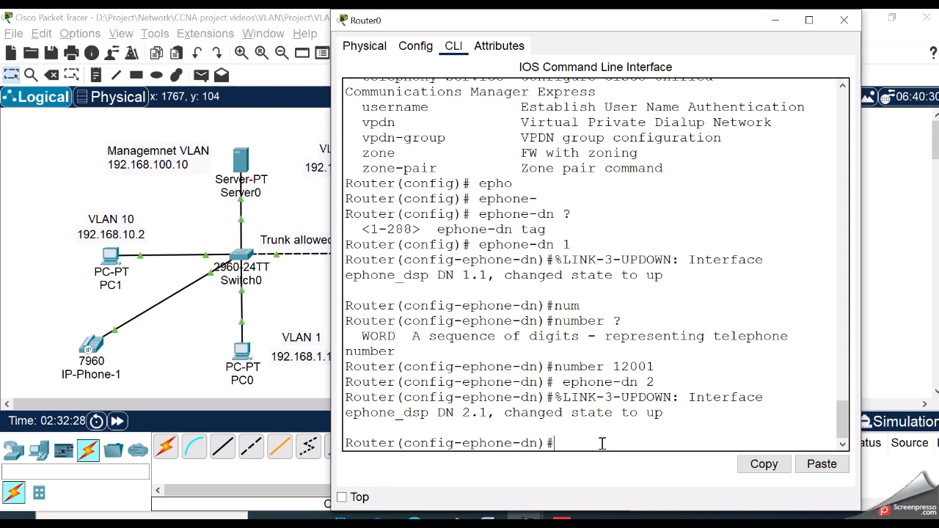
type("number 12002")
key("Return")
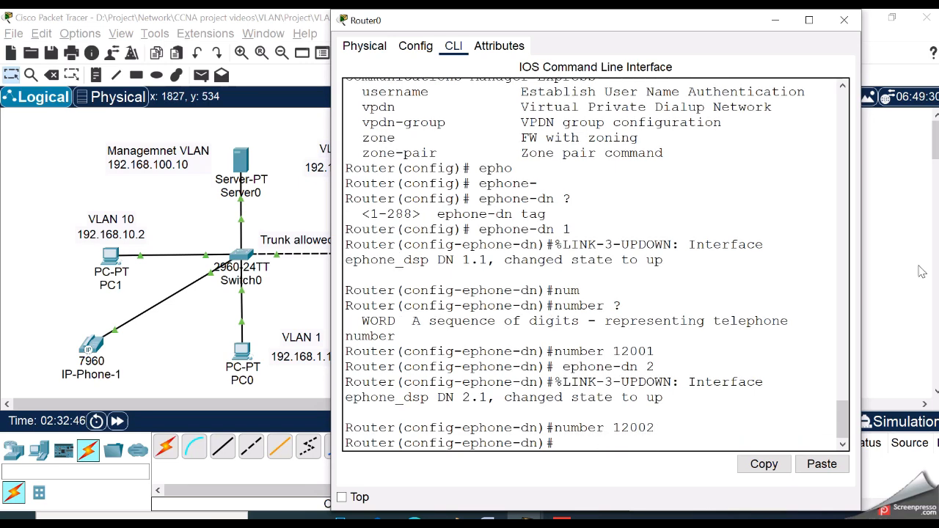
Step: Leave ephone-dn configuration on Router0 and save the running configuration to memory
type("end")
key("Return")
type("wr")
key("Return")
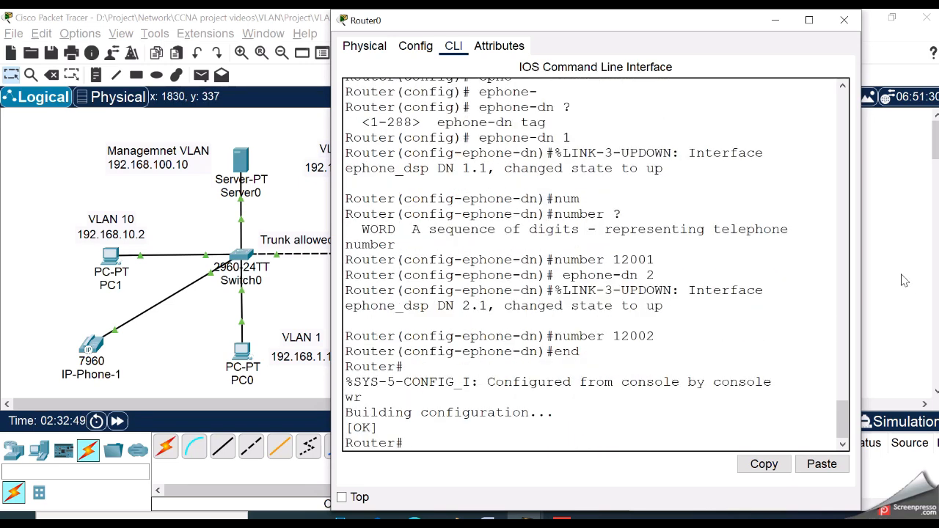
Step: Reopen Router0's console and examine the registration messages for both IP phones, closing the device window when done
left_click(8, 318)
mouse_move(88, 346)
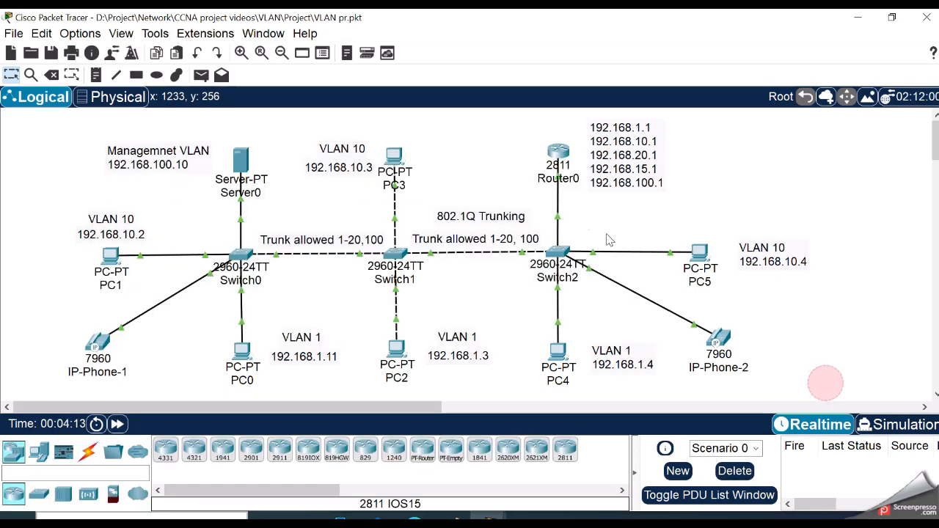
left_click(558, 156)
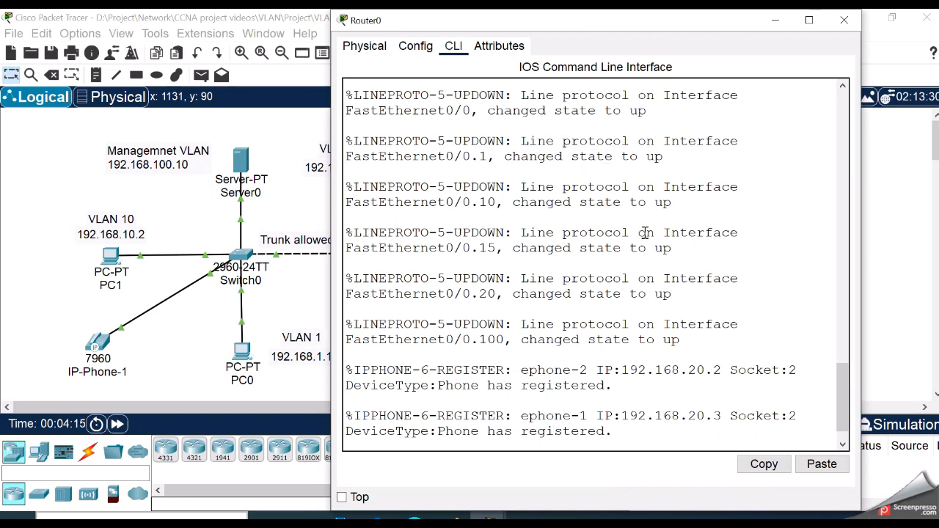
key("Return")
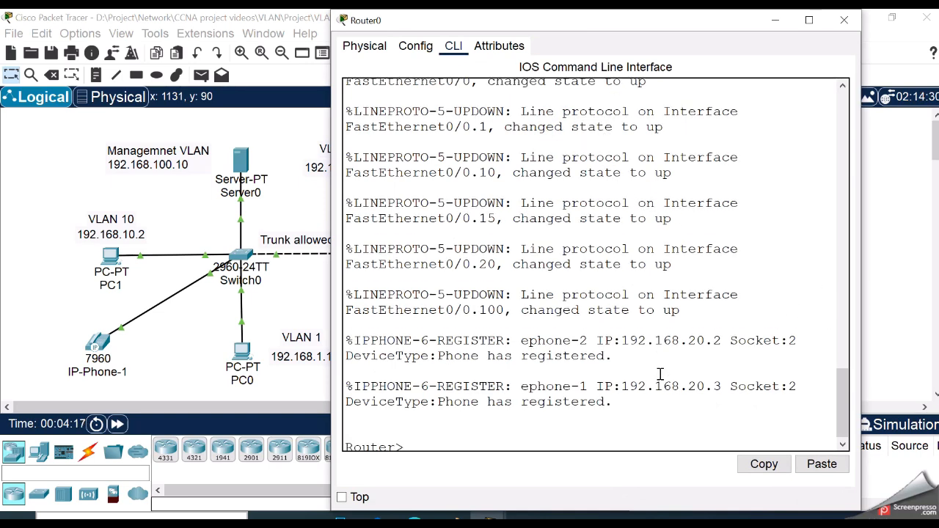
left_click_drag(382, 369, 543, 380)
left_click(558, 396)
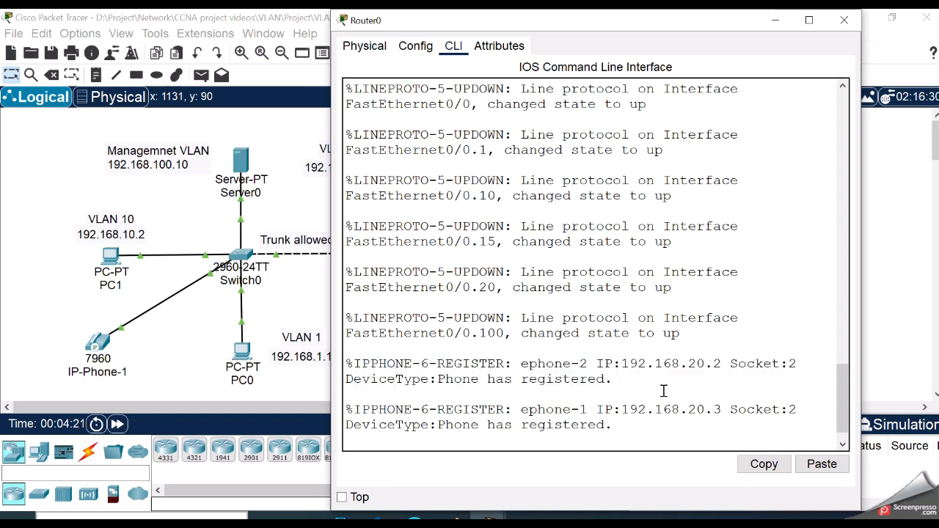
left_click_drag(387, 409, 672, 409)
left_click(756, 431)
left_click(843, 20)
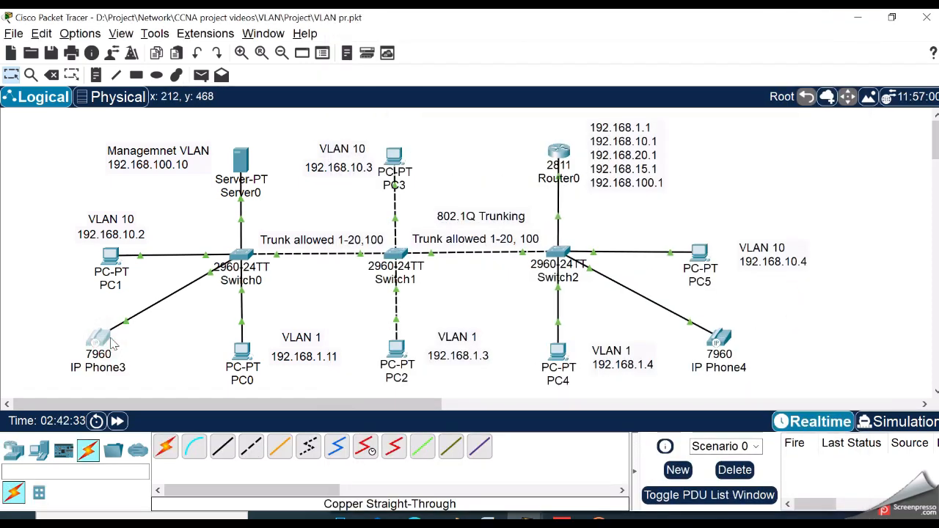
Step: Check the line number on IP Phone3's display and in IP Phone4's device details
left_click(106, 340)
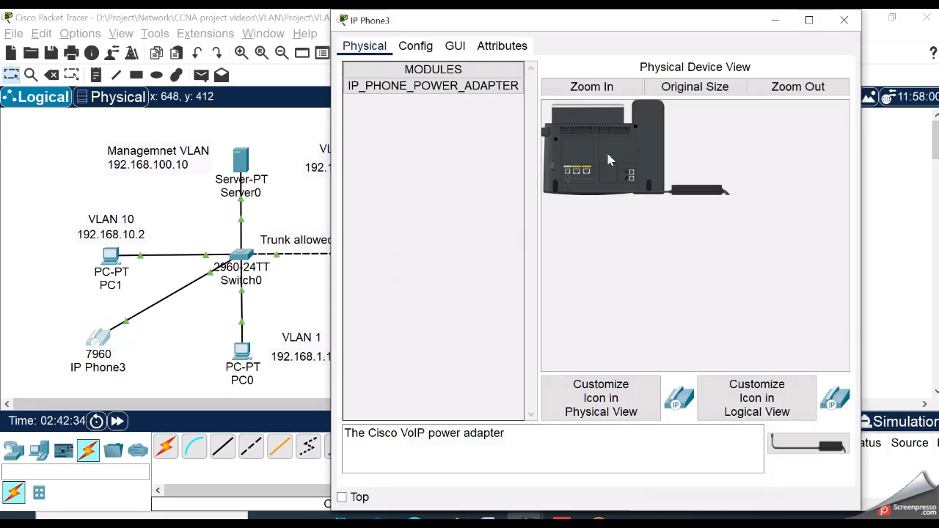
left_click(454, 46)
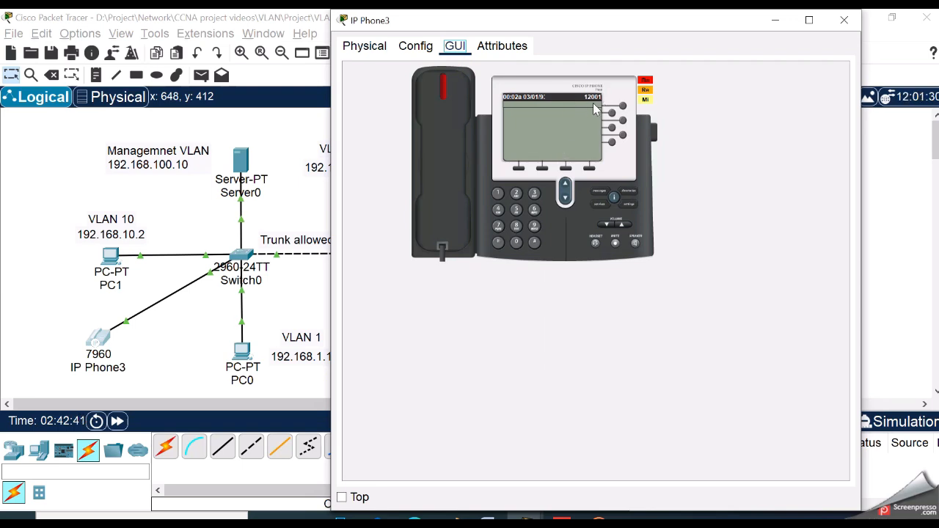
left_click(65, 314)
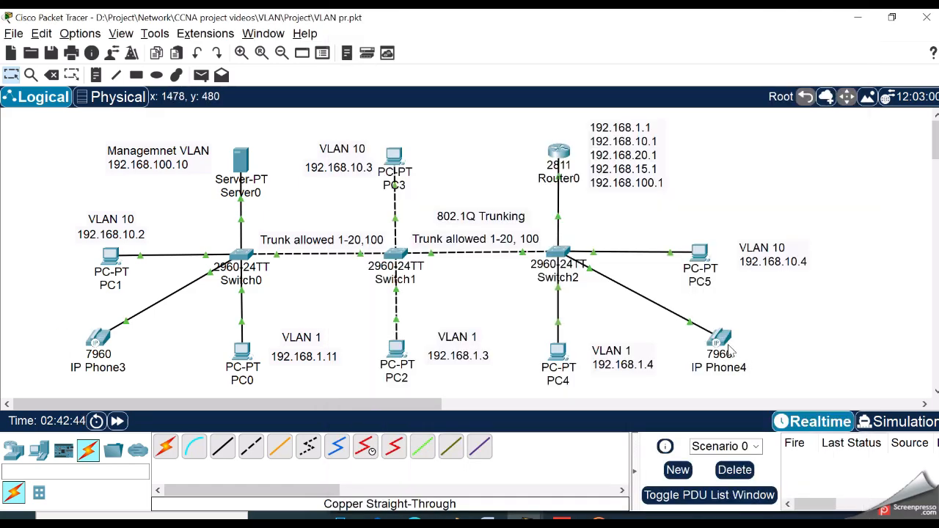
mouse_move(729, 352)
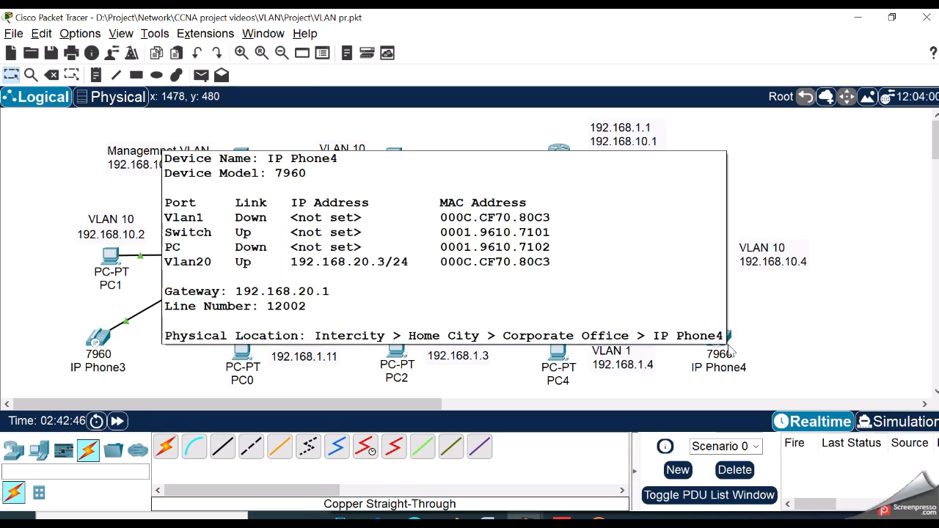
Step: Dial 12001 on IP Phone4 and lift its handset to call IP Phone3
left_click(727, 345)
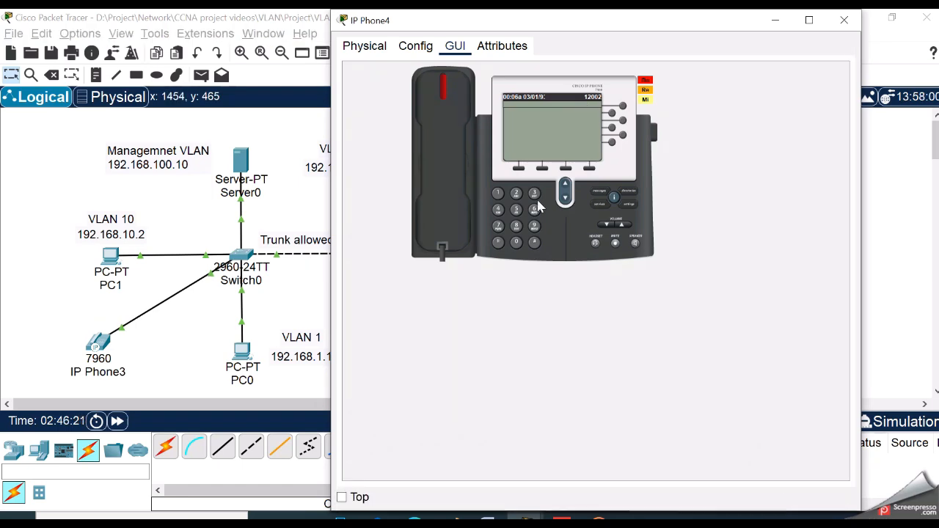
left_click(498, 194)
left_click(516, 193)
left_click(516, 245)
left_click(497, 193)
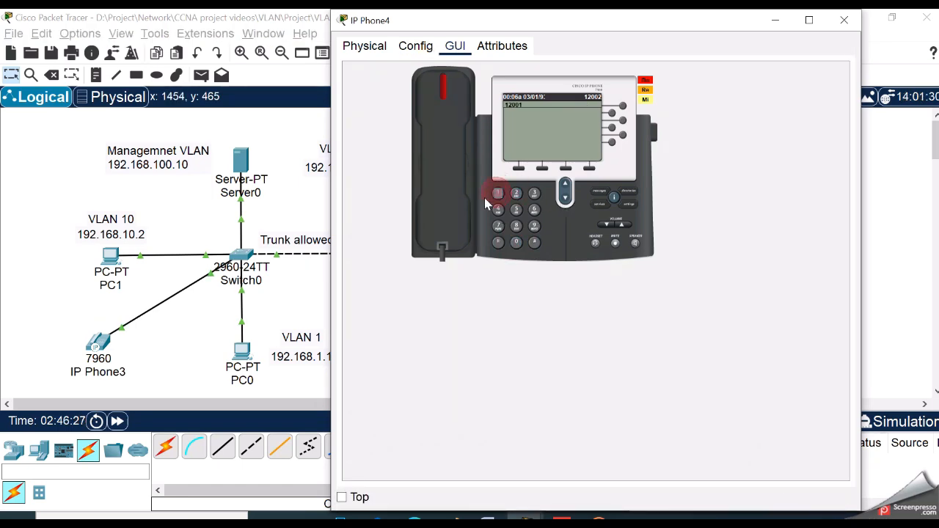
left_click(441, 149)
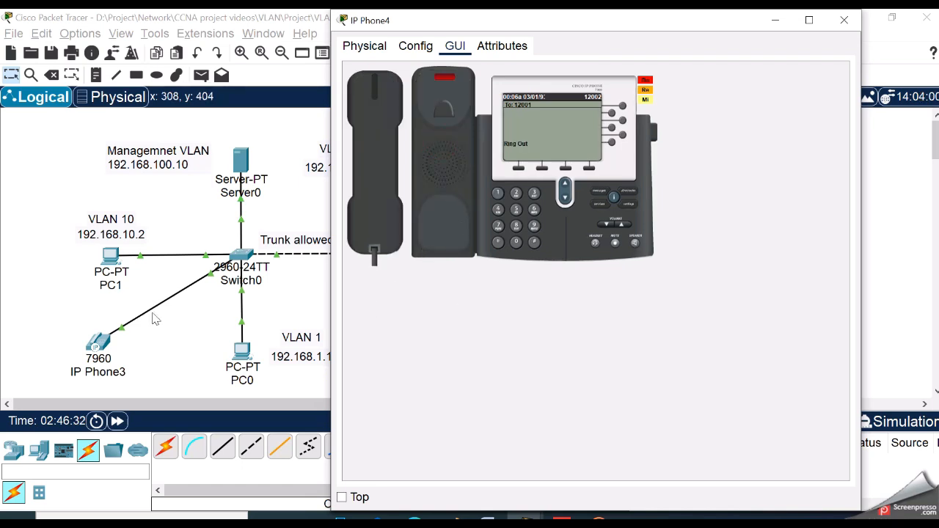
Step: Answer the incoming call on IP Phone3 and hang up its handset
left_click(103, 343)
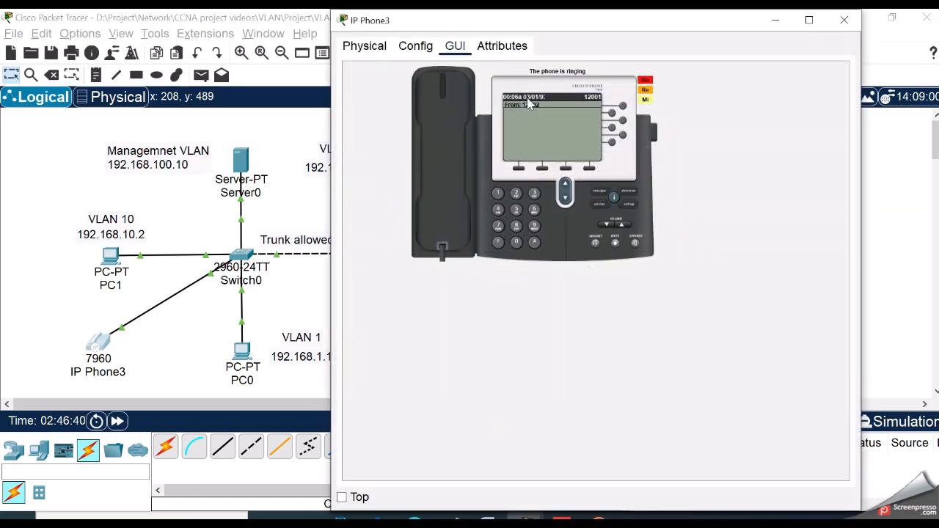
left_click(440, 151)
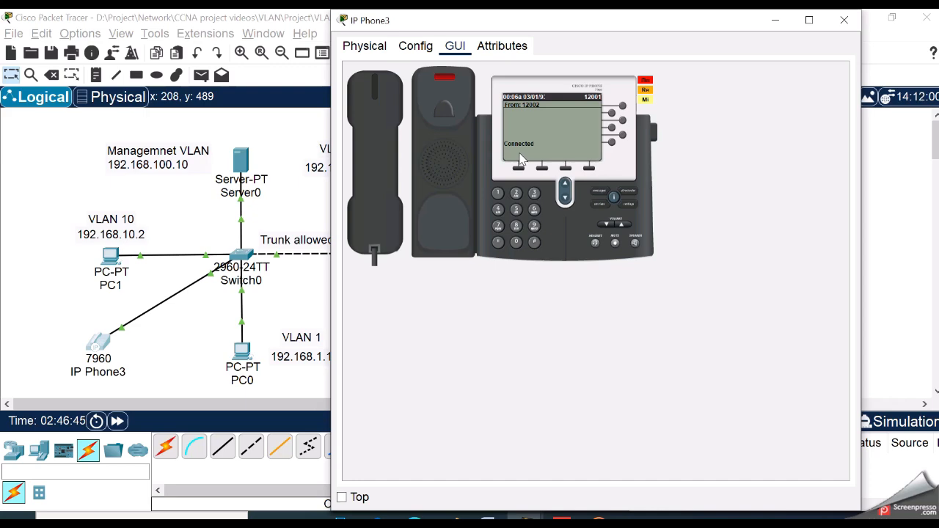
left_click(410, 163)
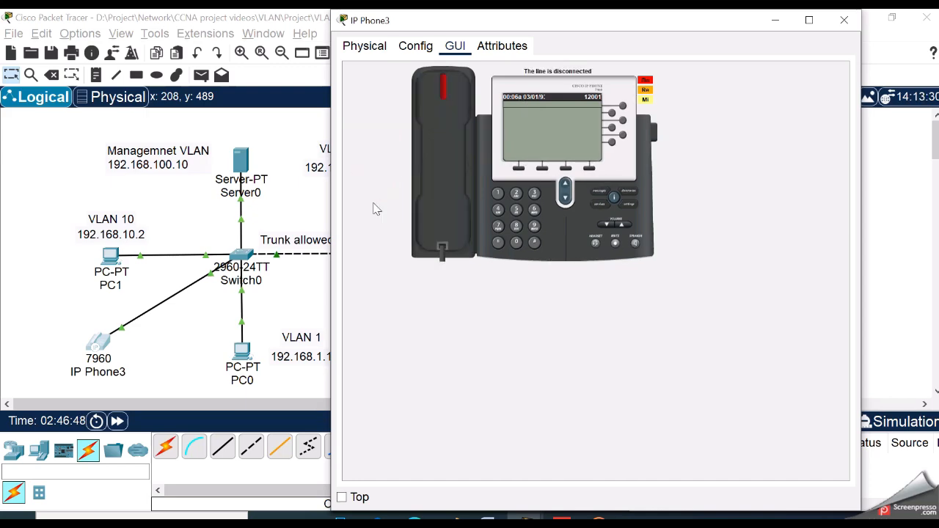
Step: Dial 12002 on IP Phone3 and lift its handset to call IP Phone4
left_click(78, 287)
left_click(97, 343)
left_click(498, 194)
left_click(516, 194)
left_click(516, 242)
left_click(515, 242)
left_click(517, 193)
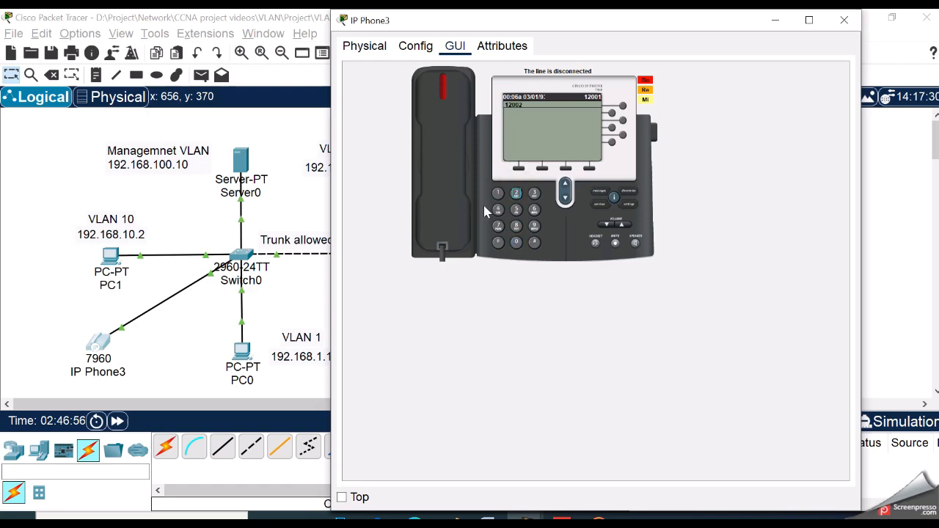
left_click(440, 234)
Step: Answer the incoming call on IP Phone4, hang up its handset and close the phone's window
left_click(115, 338)
left_click(714, 333)
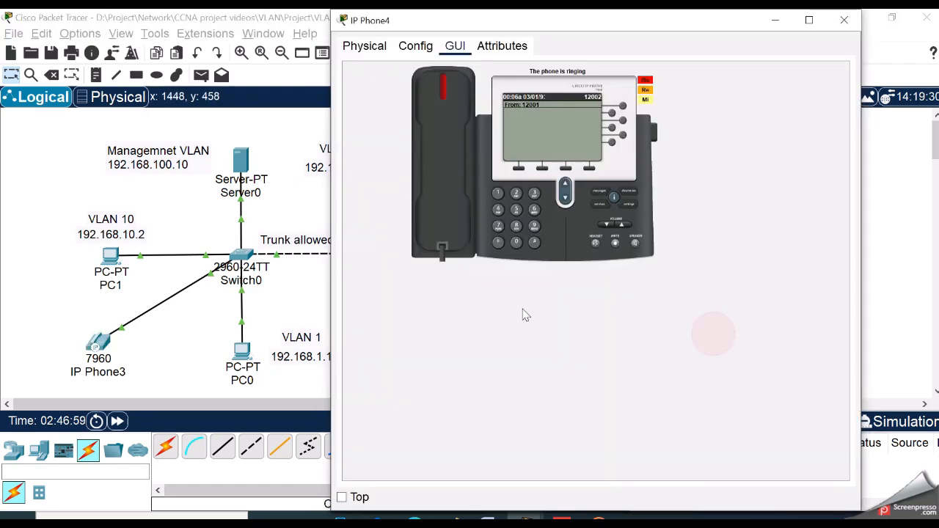
left_click(447, 187)
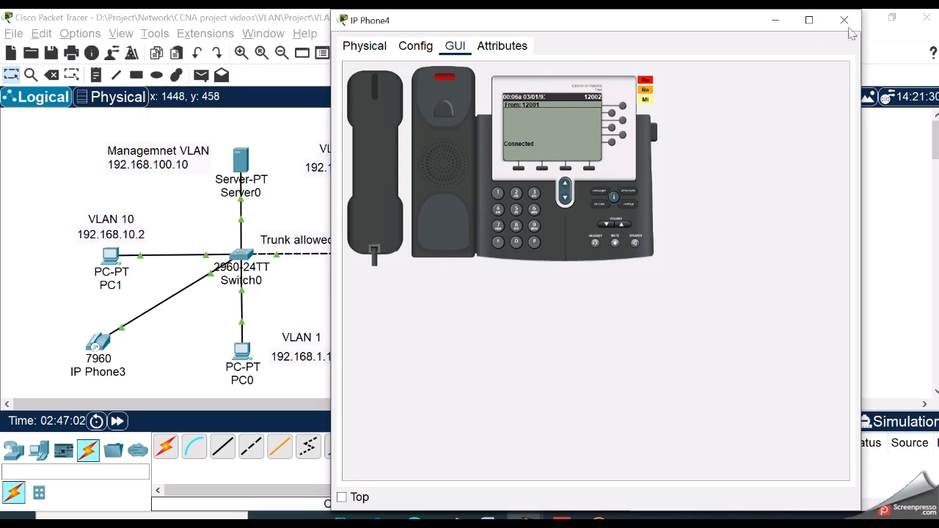
left_click(389, 167)
left_click(843, 20)
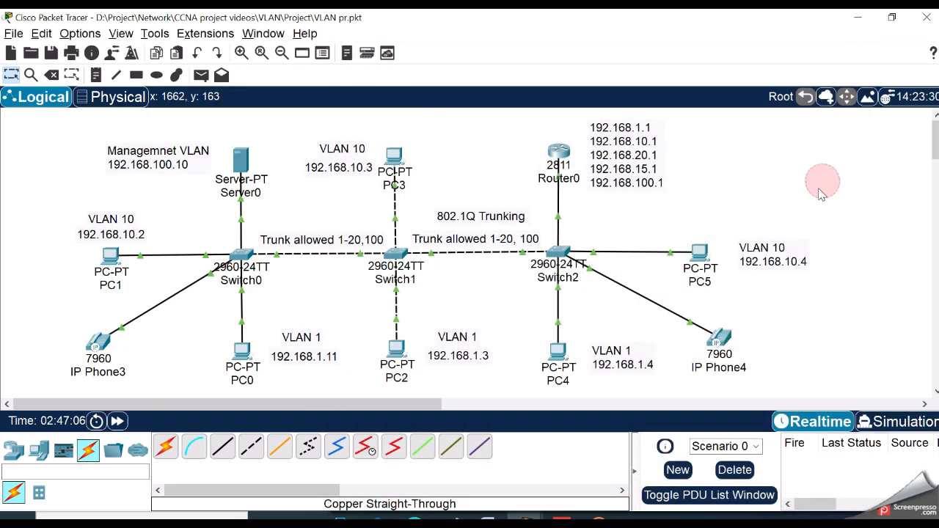